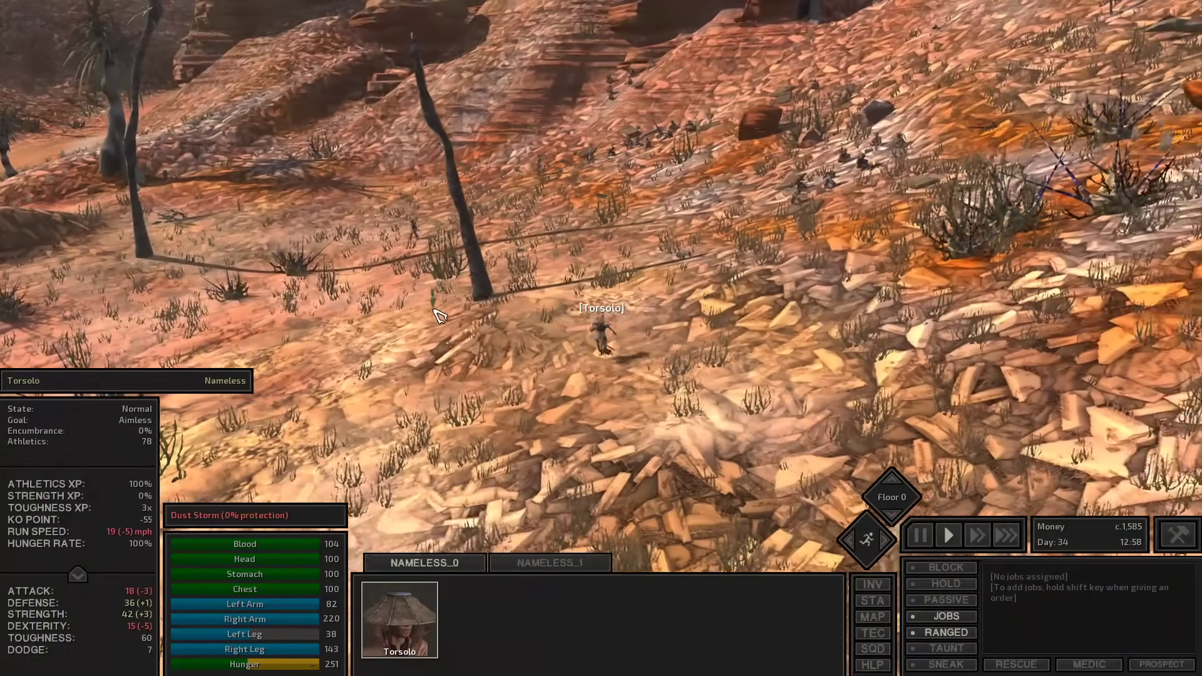
Pause the game and send Torsolo away from the bandits toward the tavern
{"action": "key", "text": "space"}
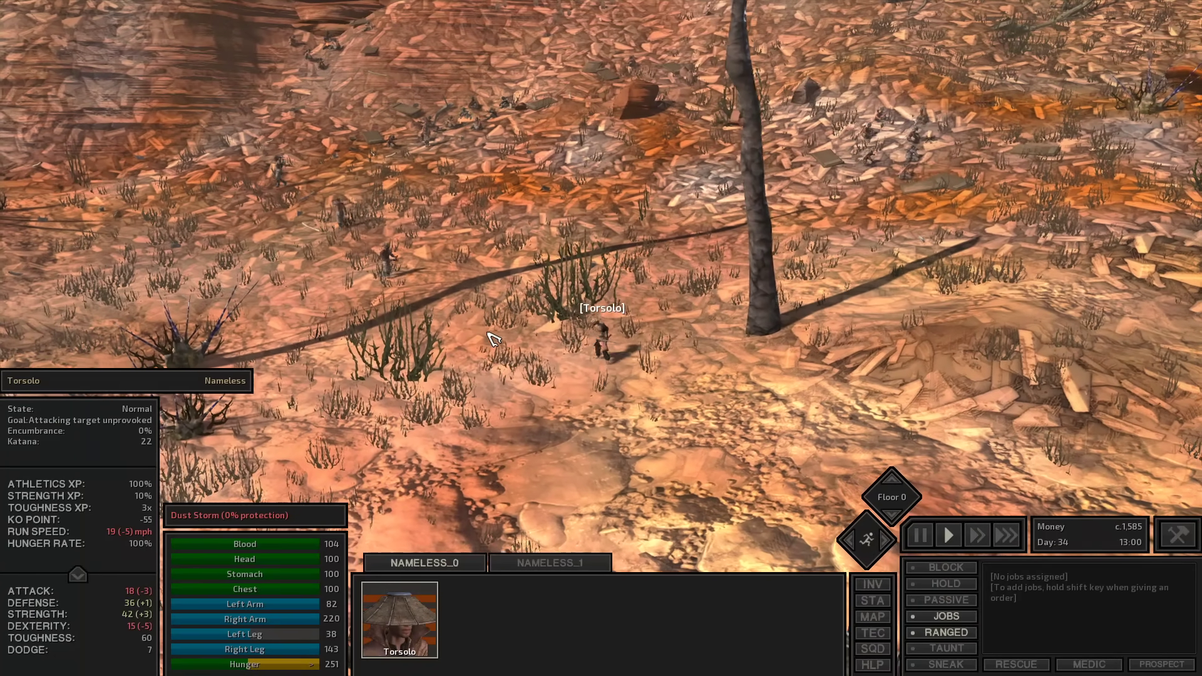
{"action": "scroll", "coordinate": [490, 338], "scroll_direction": "up", "scroll_amount": 3}
{"action": "scroll", "coordinate": [490, 339], "scroll_direction": "down", "scroll_amount": 3}
{"action": "scroll", "coordinate": [480, 336], "scroll_direction": "up", "scroll_amount": 2}
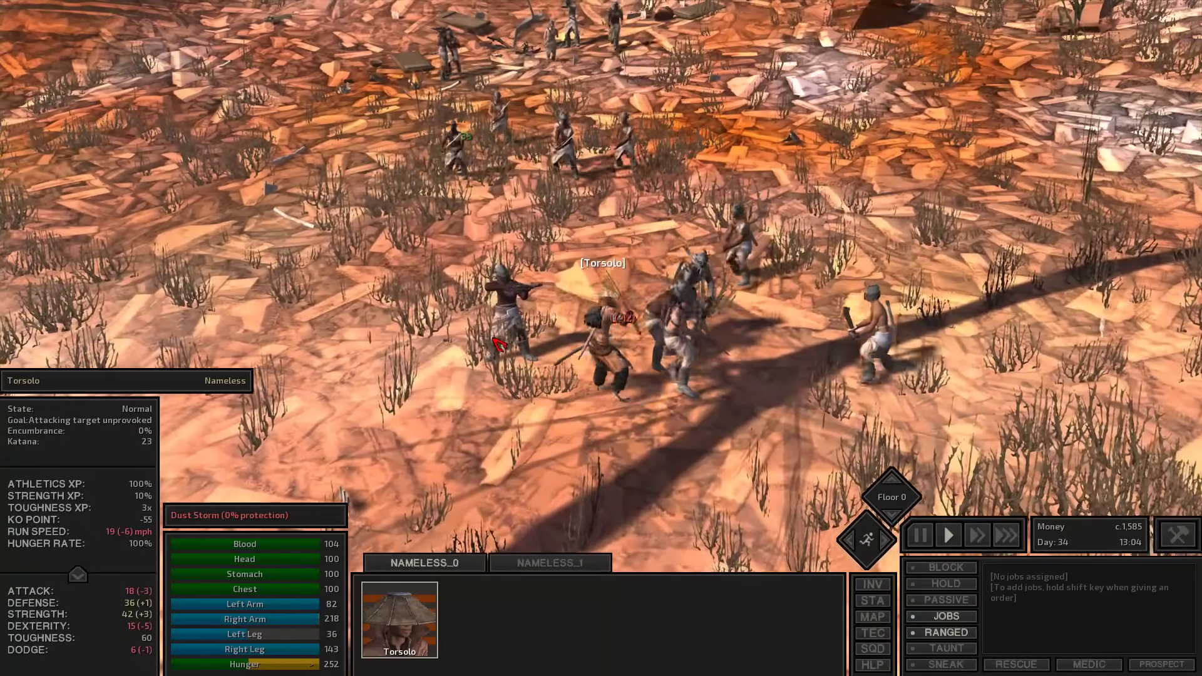
{"action": "scroll", "coordinate": [495, 343], "scroll_direction": "down", "scroll_amount": 3}
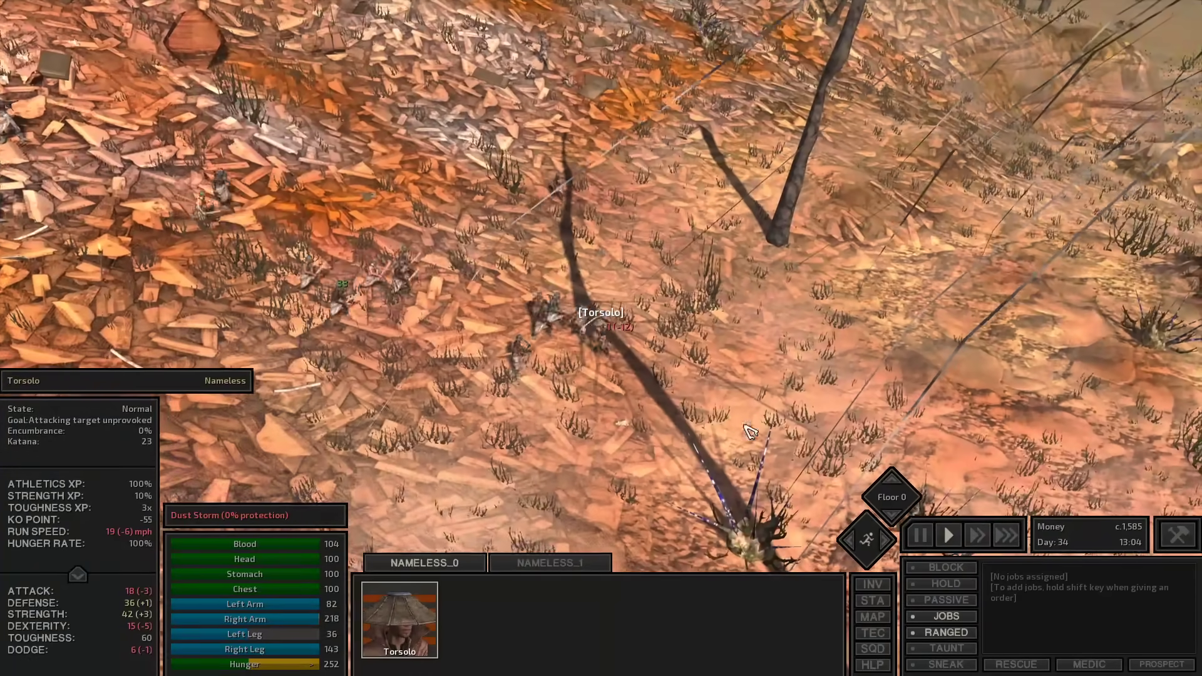
{"action": "right_click", "coordinate": [793, 370]}
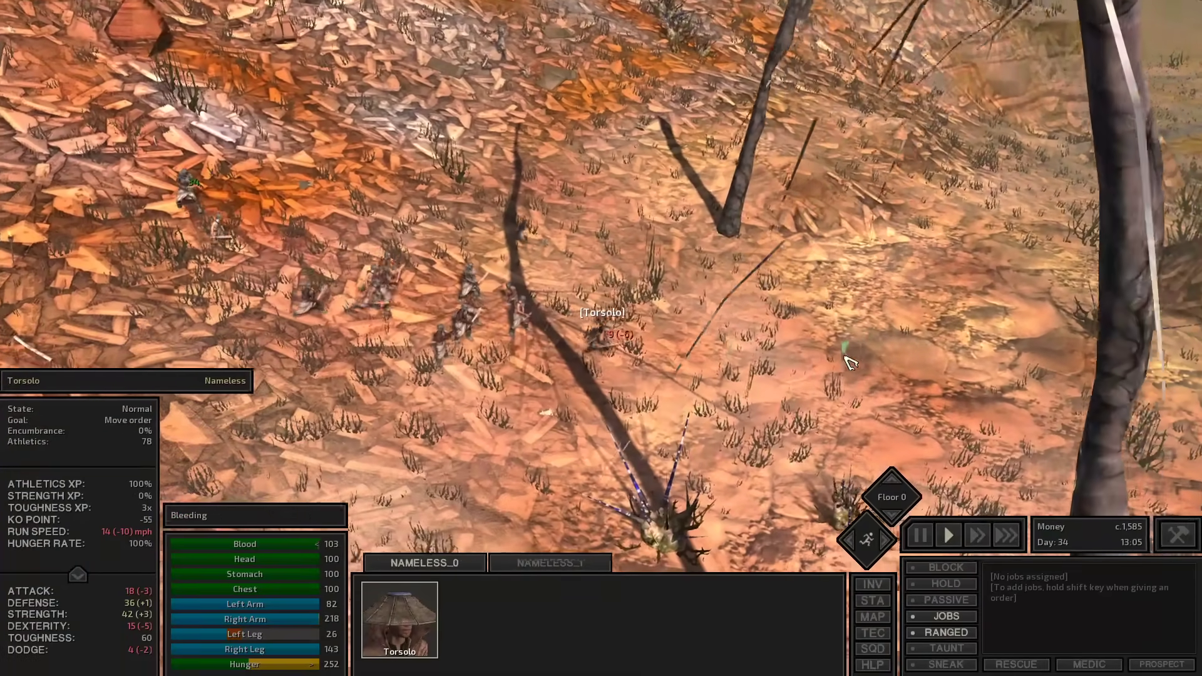
{"action": "key", "text": "e"}
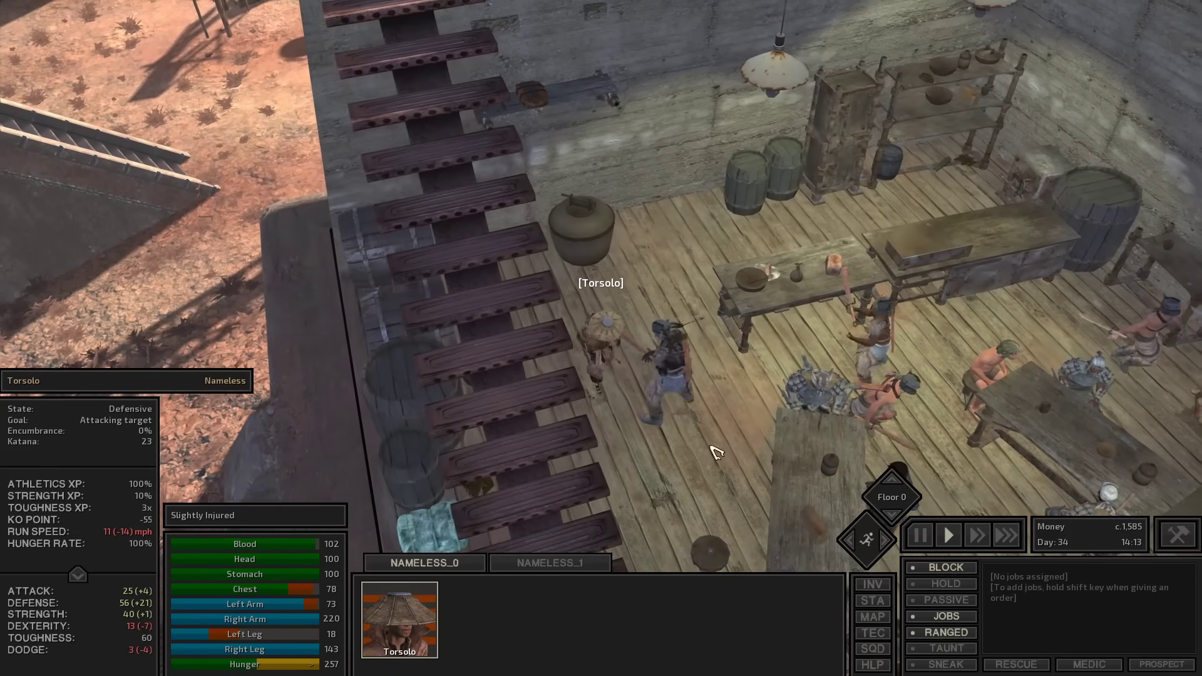
Check Torsolo's attributes and skills while the tavern brawl plays on
{"action": "key", "text": "space"}
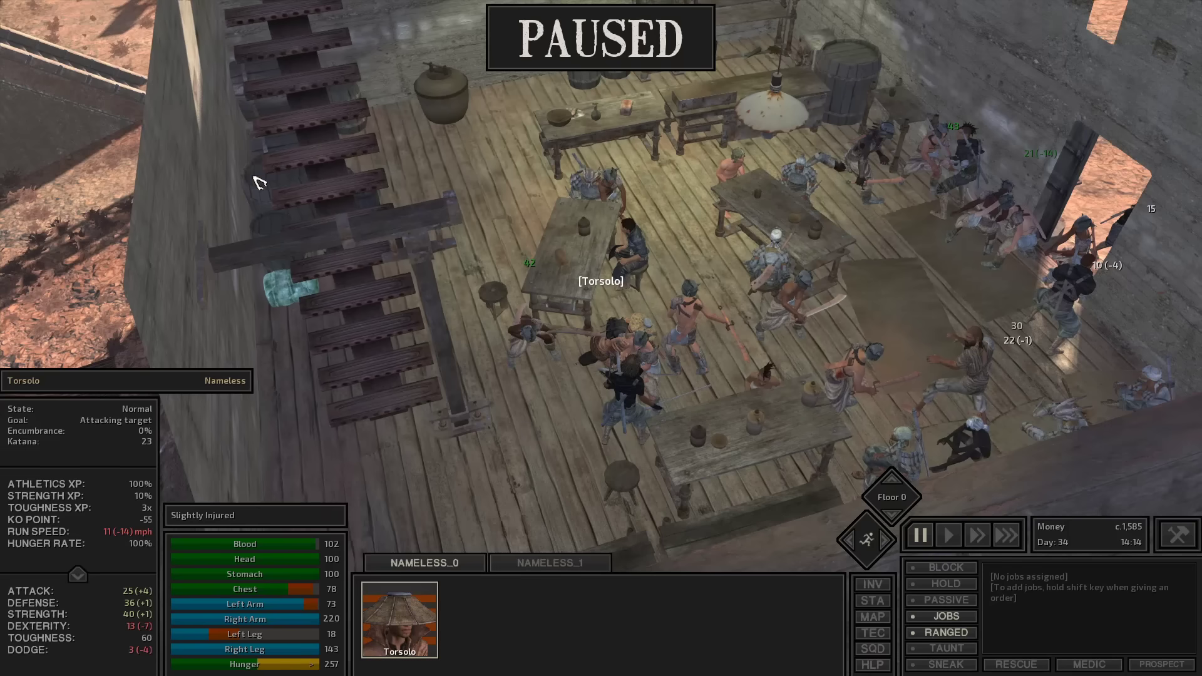
{"action": "key", "text": "c"}
{"action": "key", "text": "space"}
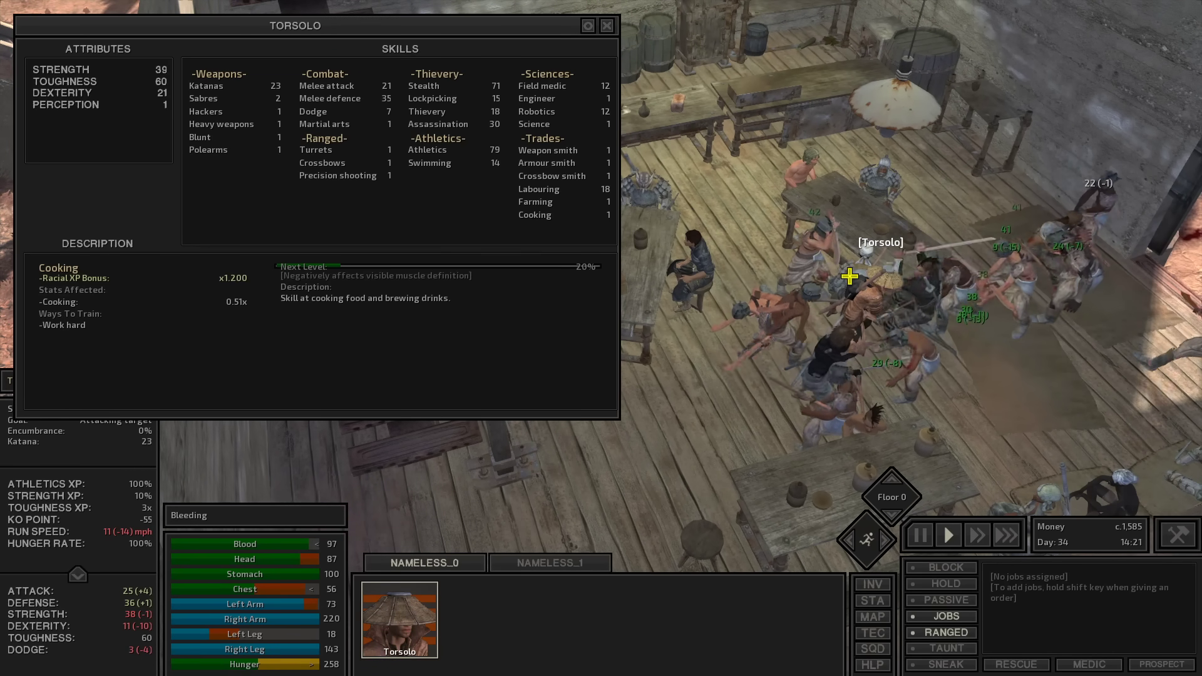
{"action": "key", "text": "d"}
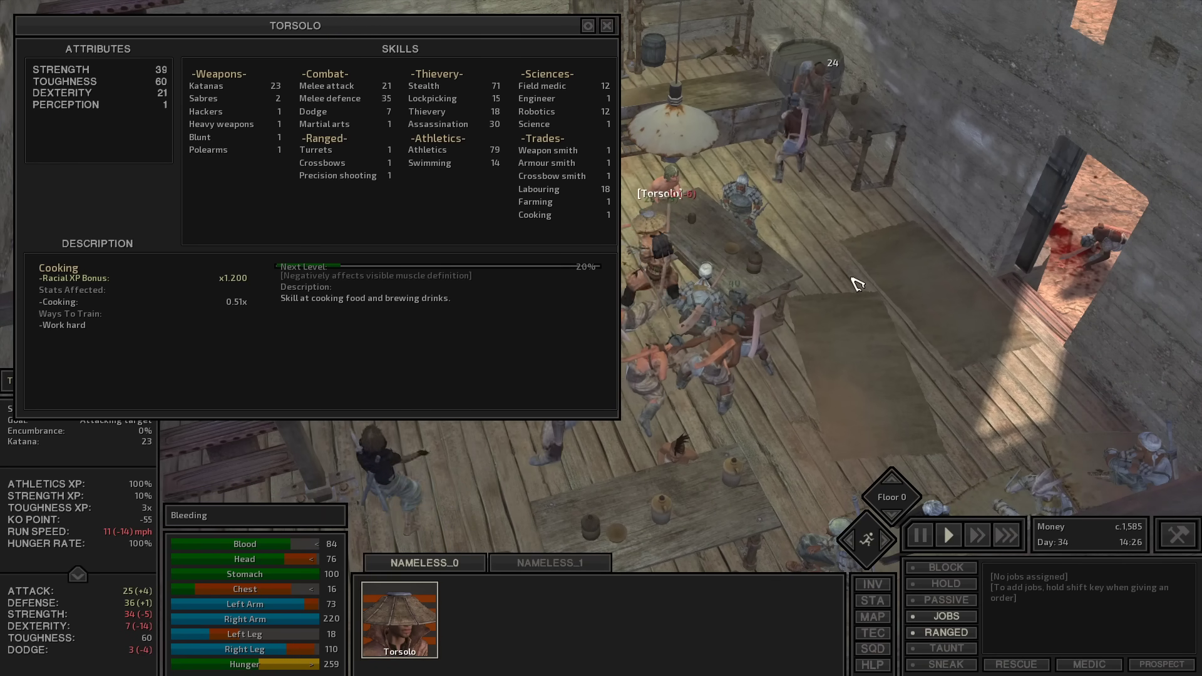
{"action": "key", "text": "a"}
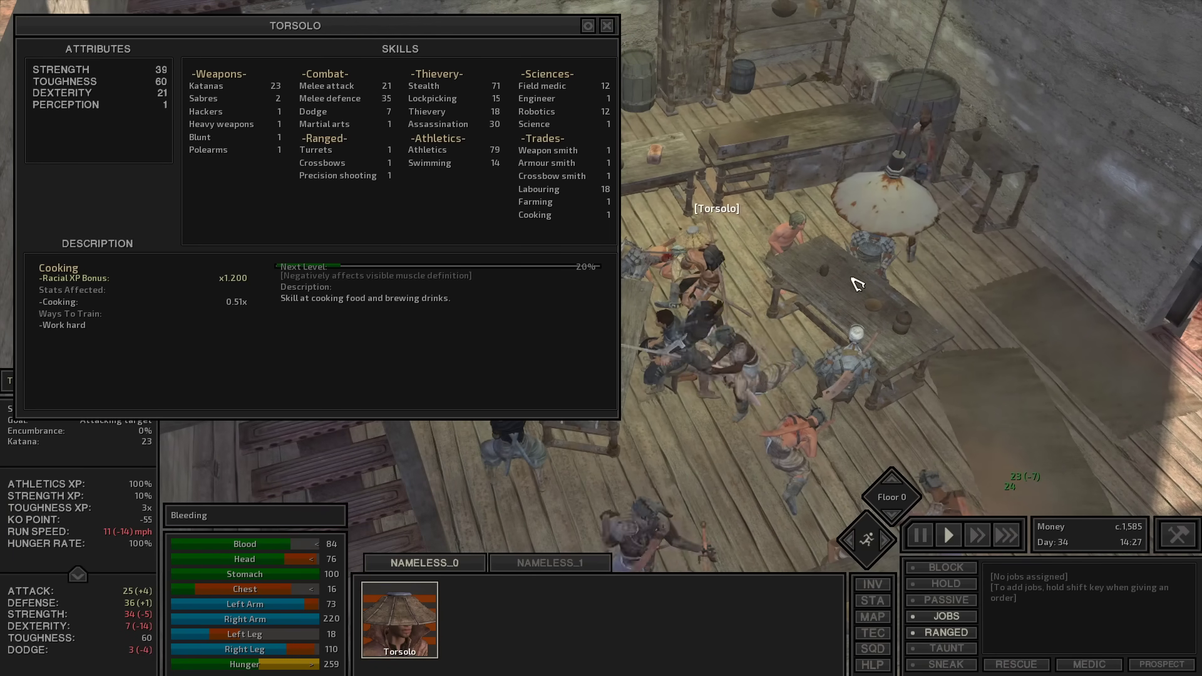
{"action": "key", "text": "a"}
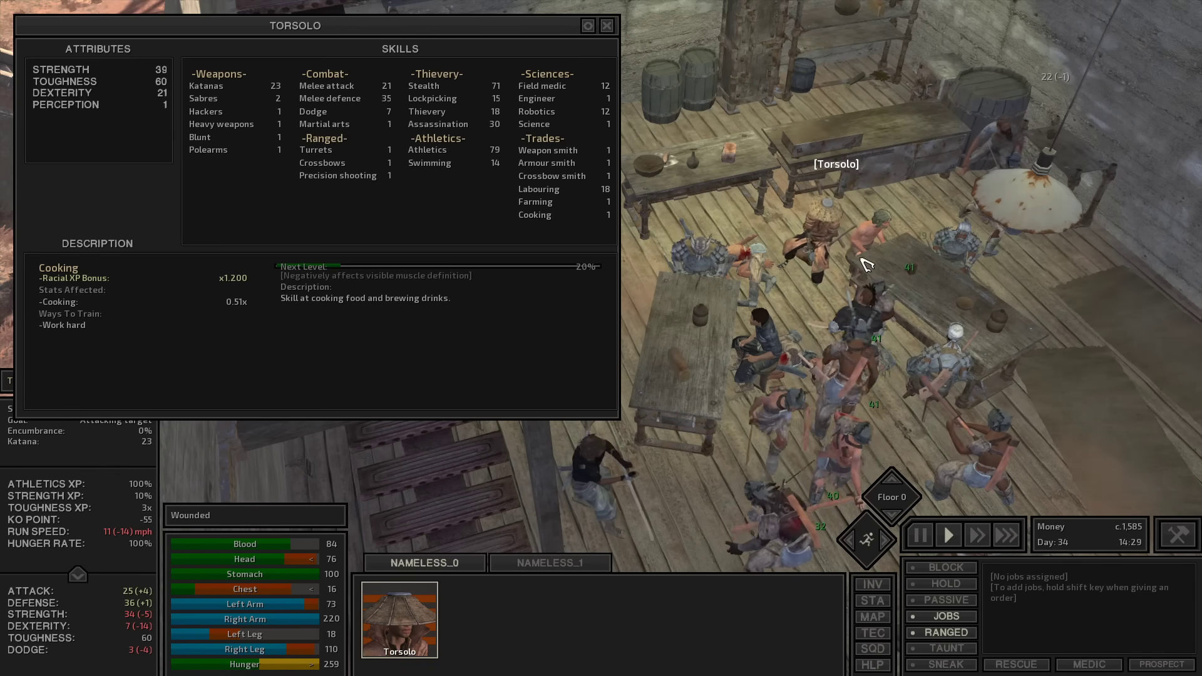
Close the skills screen and have Torsolo attack a Dust Bandit with the game unpaused
{"action": "left_click", "coordinate": [609, 25]}
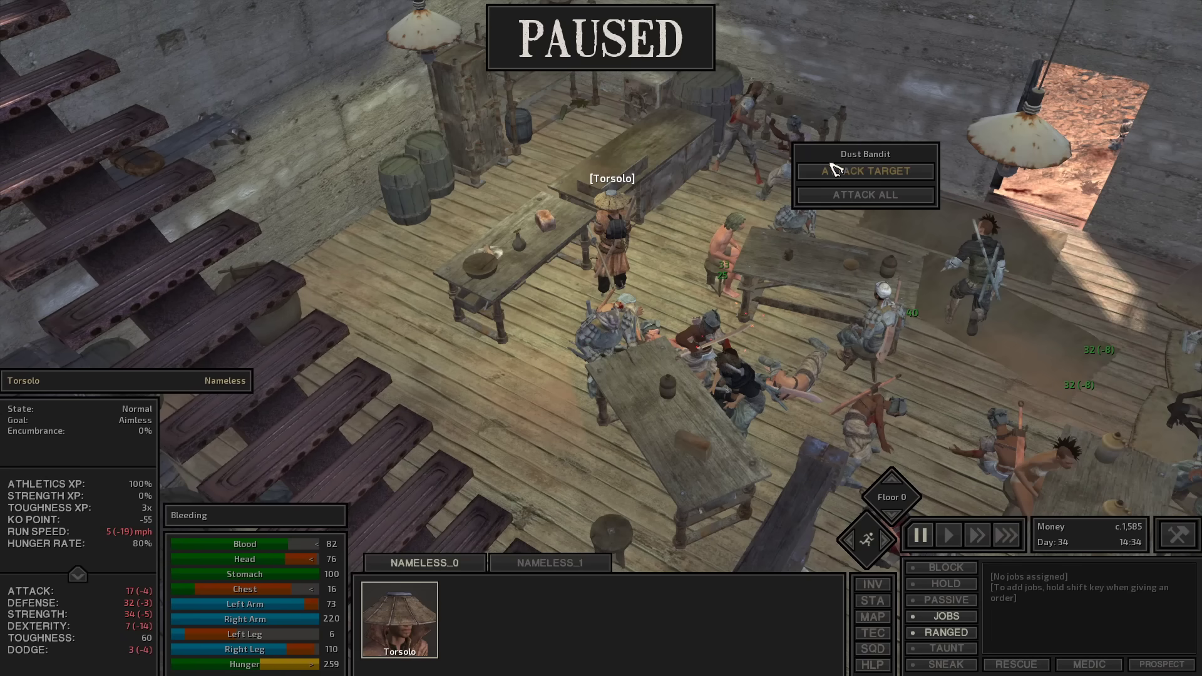
{"action": "left_click", "coordinate": [839, 169]}
{"action": "key", "text": "space"}
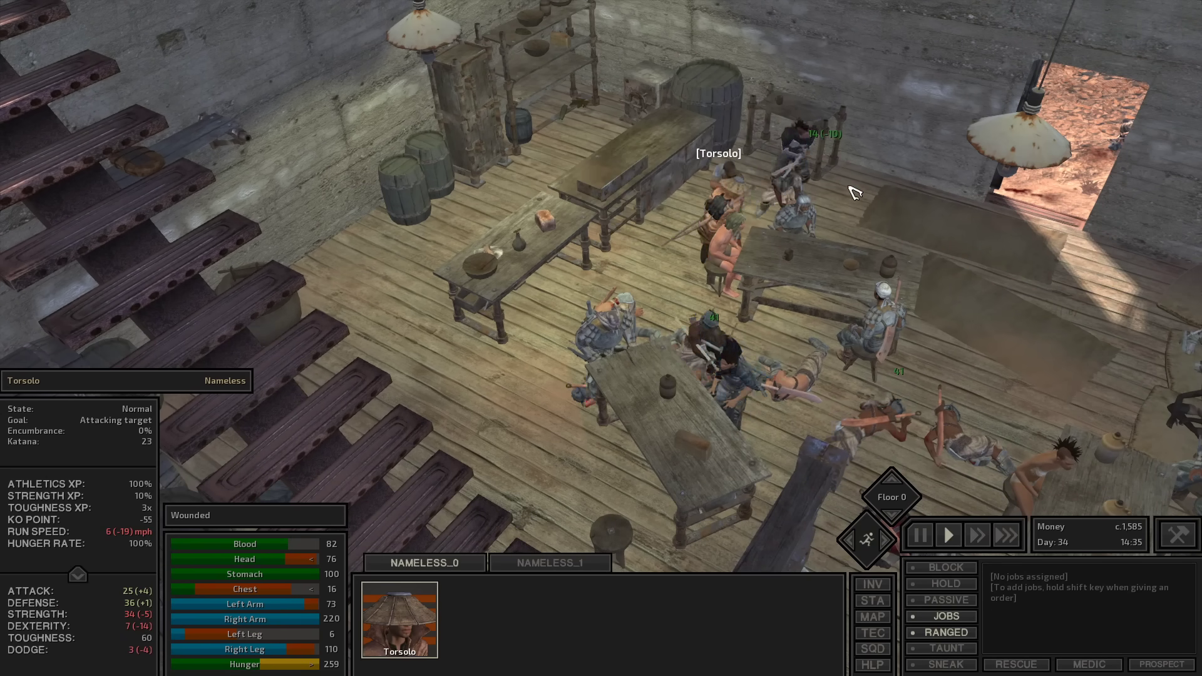
{"action": "scroll", "coordinate": [824, 234], "scroll_direction": "down", "scroll_amount": 5}
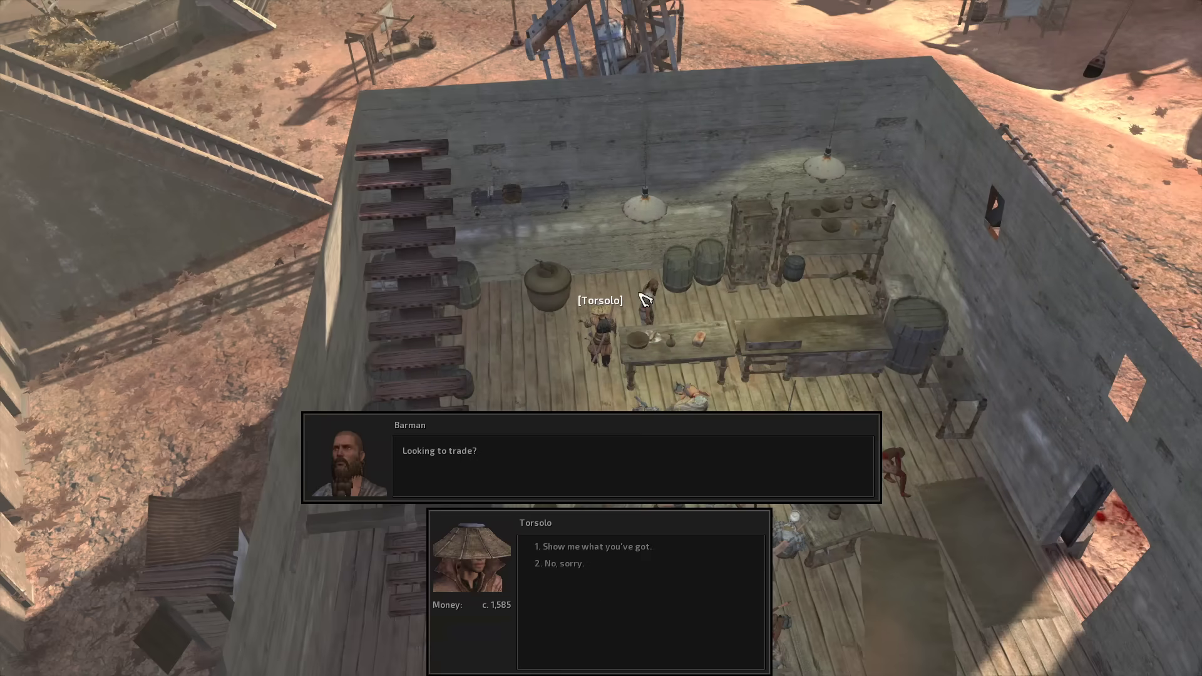
Start trading with the barman, inspect the wounded ninja guard, and run at top speed
{"action": "key", "text": "1"}
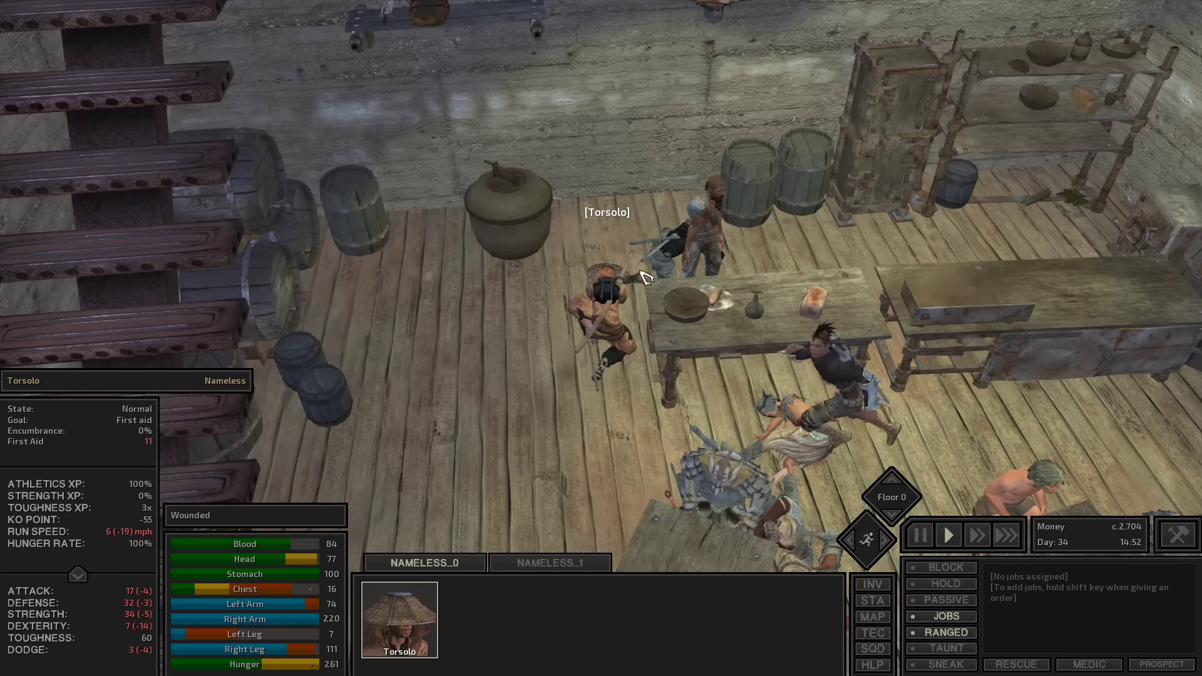
{"action": "left_click", "coordinate": [662, 255]}
{"action": "scroll", "coordinate": [705, 308], "scroll_direction": "up", "scroll_amount": 5}
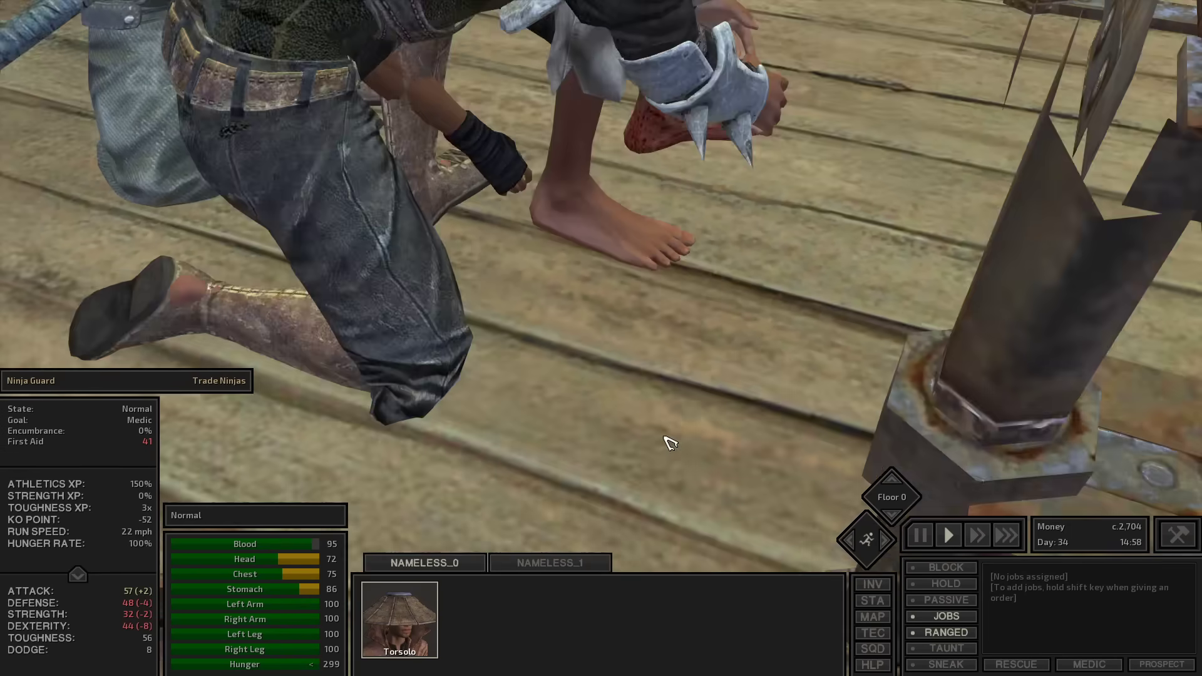
{"action": "left_click", "coordinate": [665, 434]}
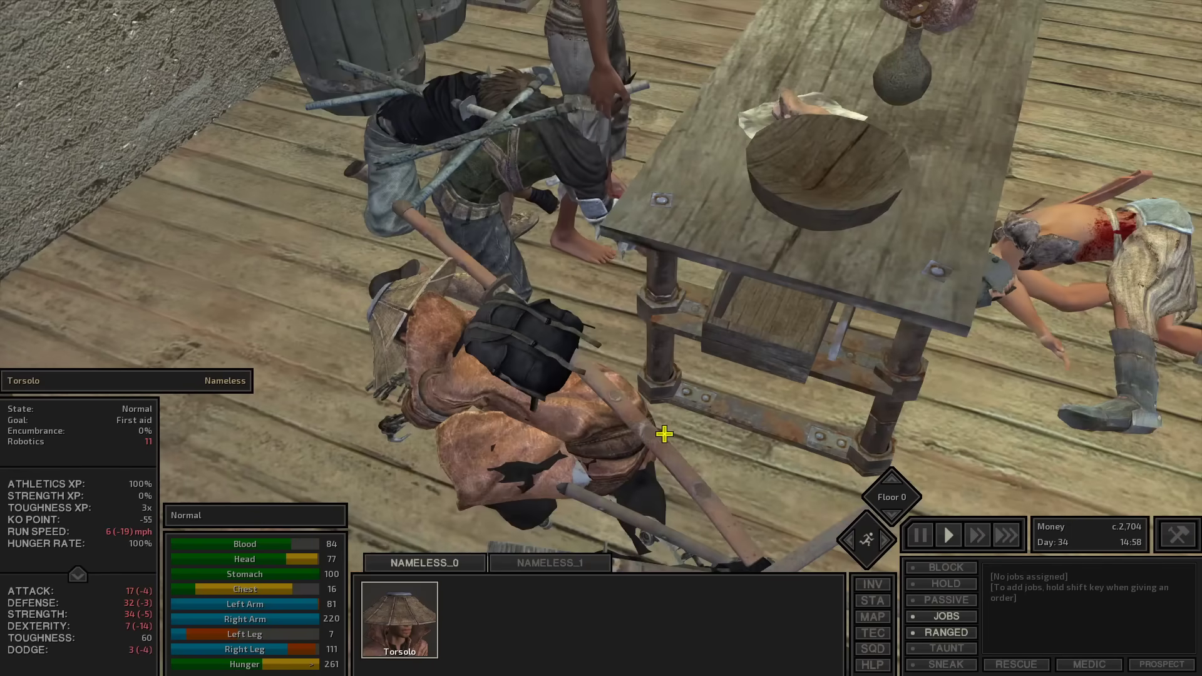
{"action": "scroll", "coordinate": [665, 434], "scroll_direction": "down", "scroll_amount": 5}
{"action": "key", "text": "F4"}
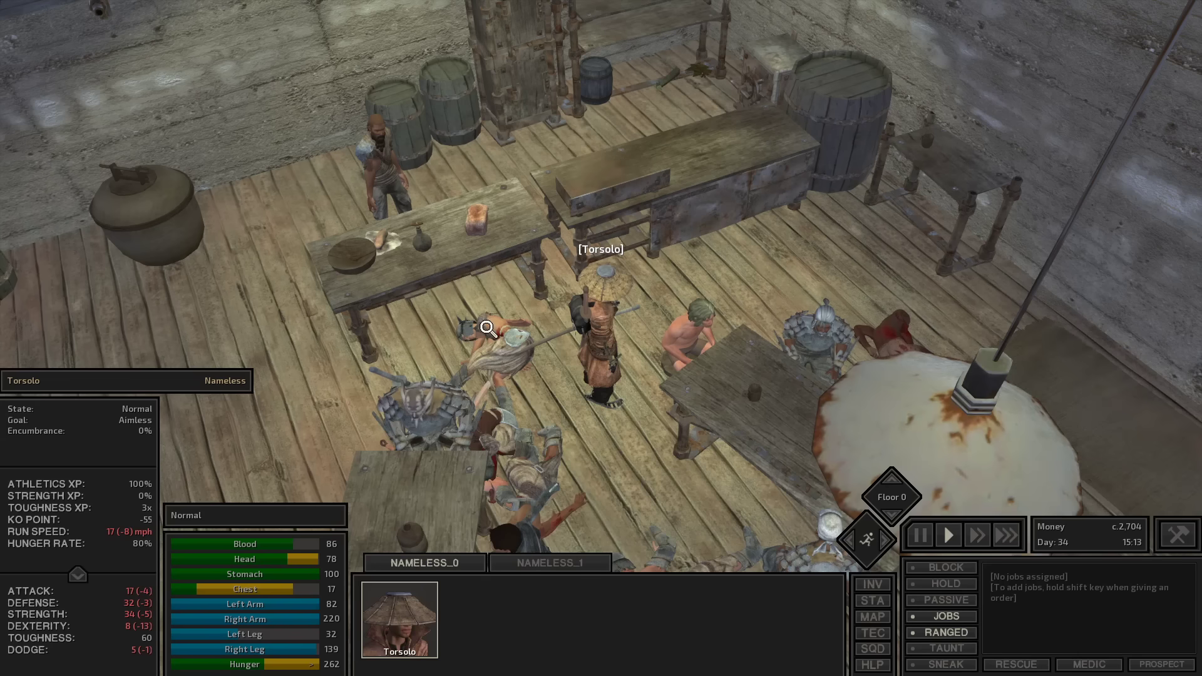
Loot the Dust Bandit's body and sell the Samurai Boots and armour pieces to the barman
{"action": "right_click", "coordinate": [511, 355]}
{"action": "left_click", "coordinate": [557, 400]}
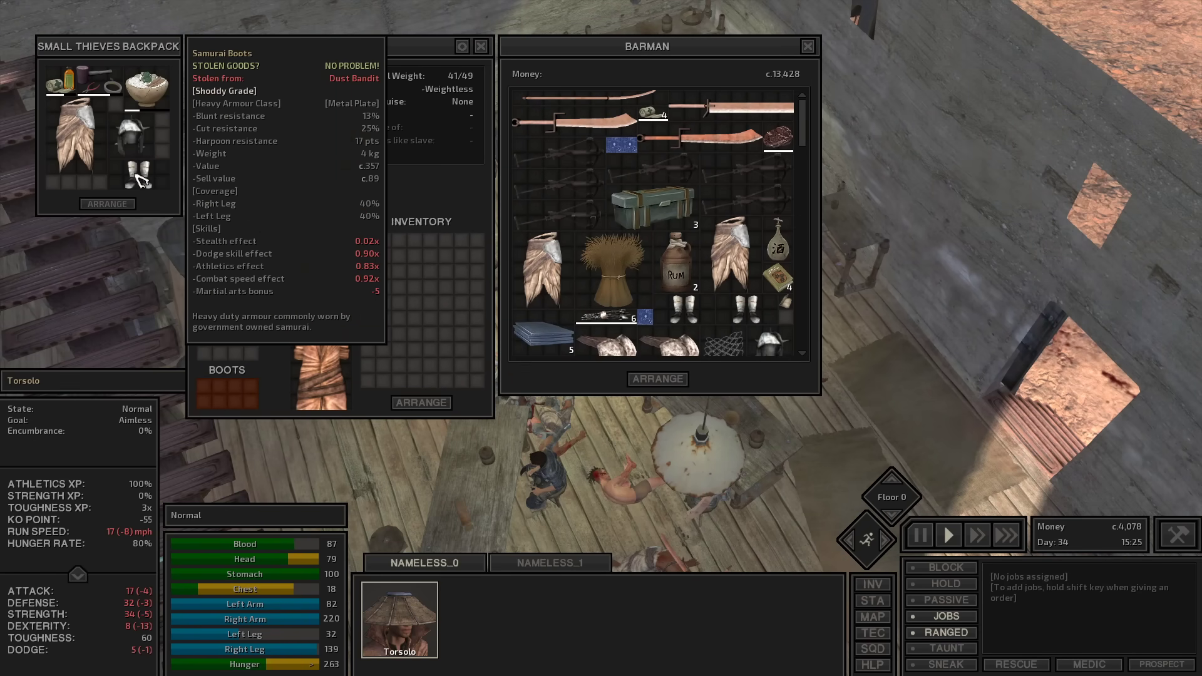
{"action": "left_click", "coordinate": [139, 179], "text": "ctrl"}
{"action": "left_click", "coordinate": [132, 136], "text": "ctrl"}
{"action": "left_click", "coordinate": [75, 137], "text": "ctrl"}
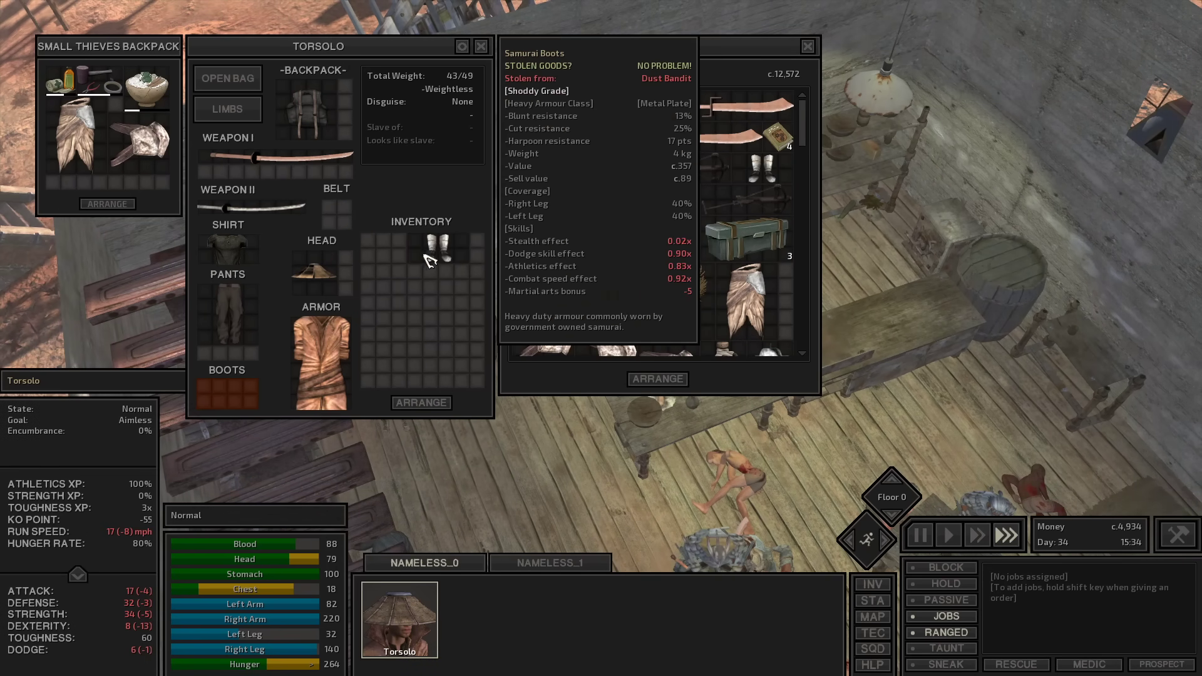
{"action": "left_click", "coordinate": [430, 259], "text": "ctrl"}
{"action": "left_click", "coordinate": [139, 139], "text": "ctrl"}
{"action": "left_click", "coordinate": [76, 142], "text": "ctrl"}
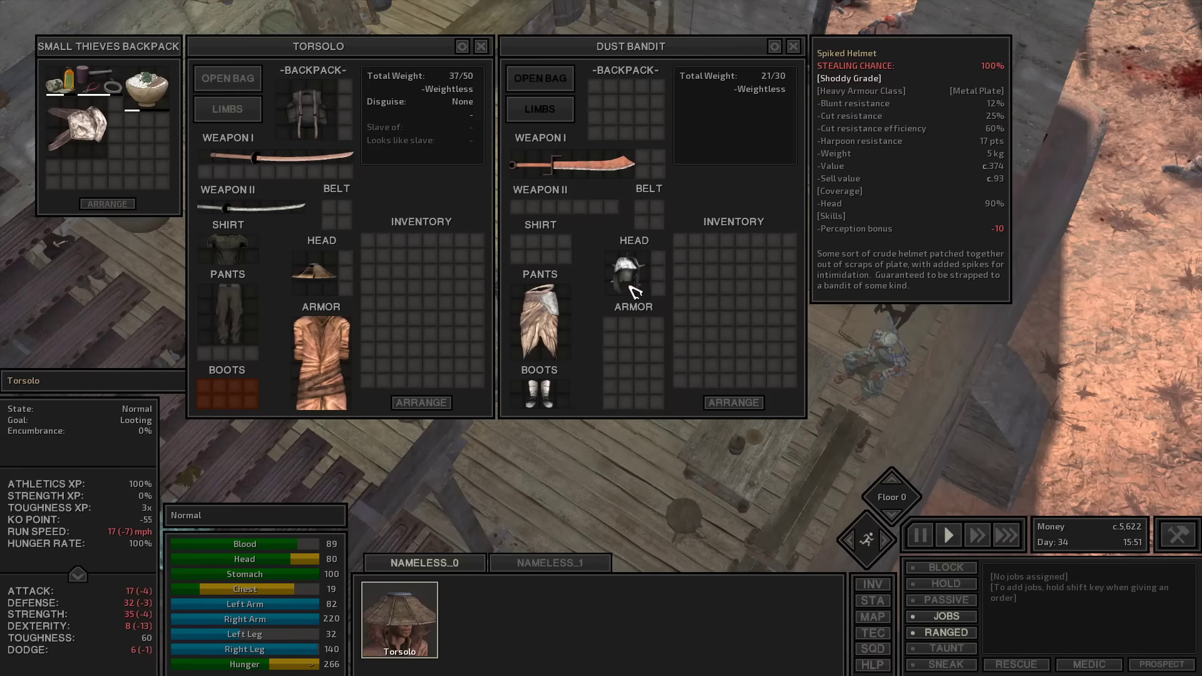
Take the Dust Bandit's Spiked Helmet, pants, weapon and boots
{"action": "left_click", "coordinate": [627, 278], "text": "ctrl"}
{"action": "left_click", "coordinate": [542, 319], "text": "ctrl"}
{"action": "left_click", "coordinate": [573, 166], "text": "ctrl"}
{"action": "left_click", "coordinate": [541, 391], "text": "ctrl"}
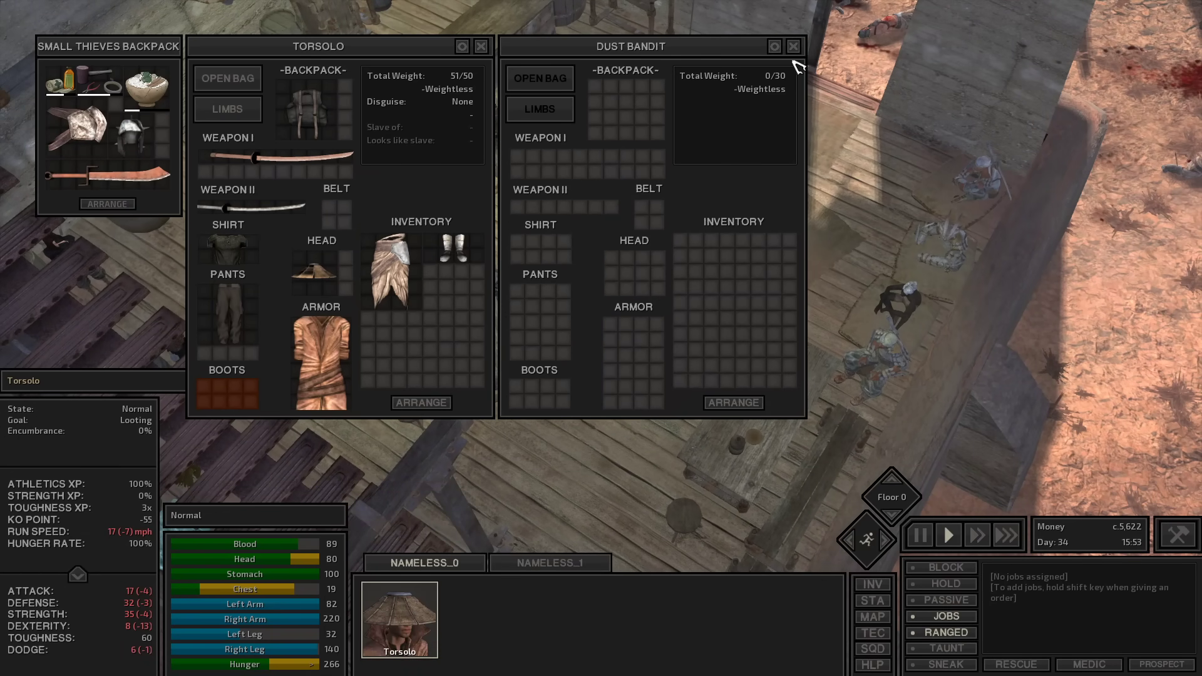
Close the inventories and open trade with the barman
{"action": "key", "text": "Escape"}
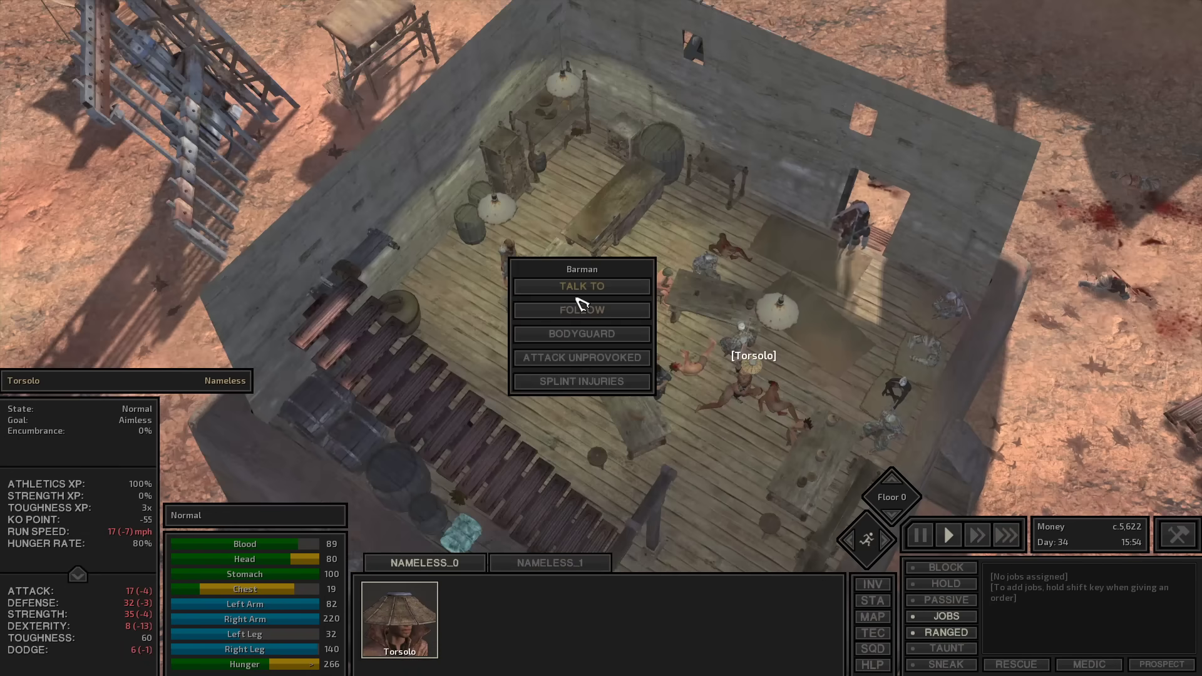
{"action": "left_click", "coordinate": [575, 287]}
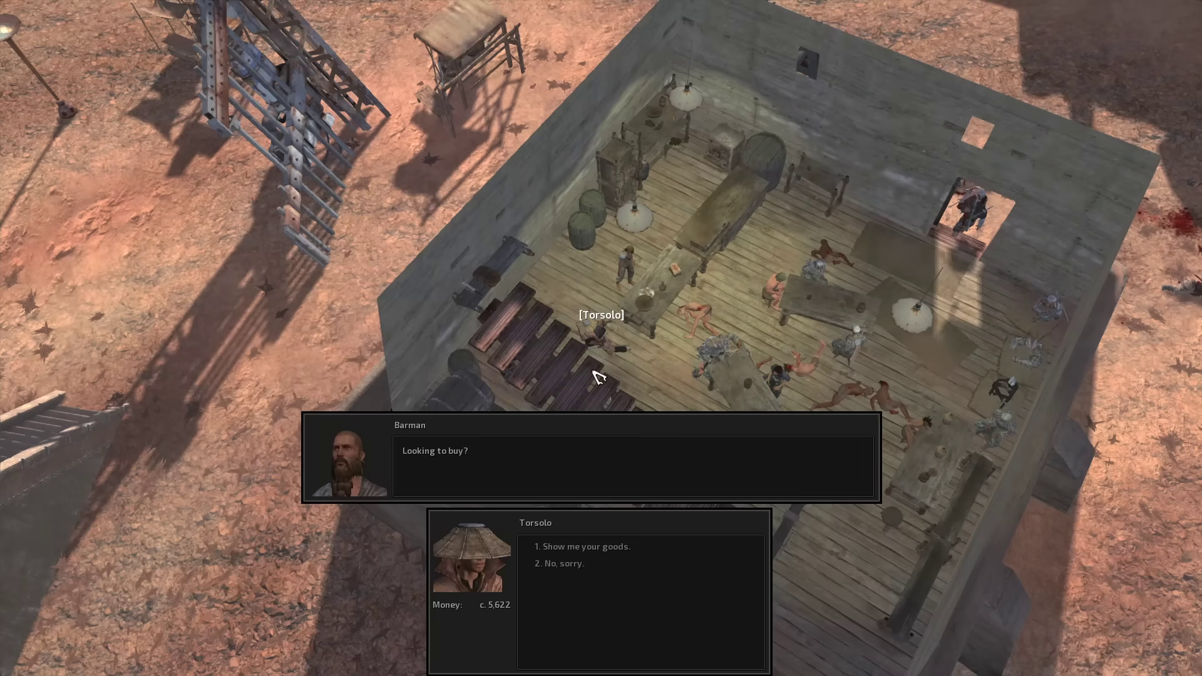
{"action": "key", "text": "1"}
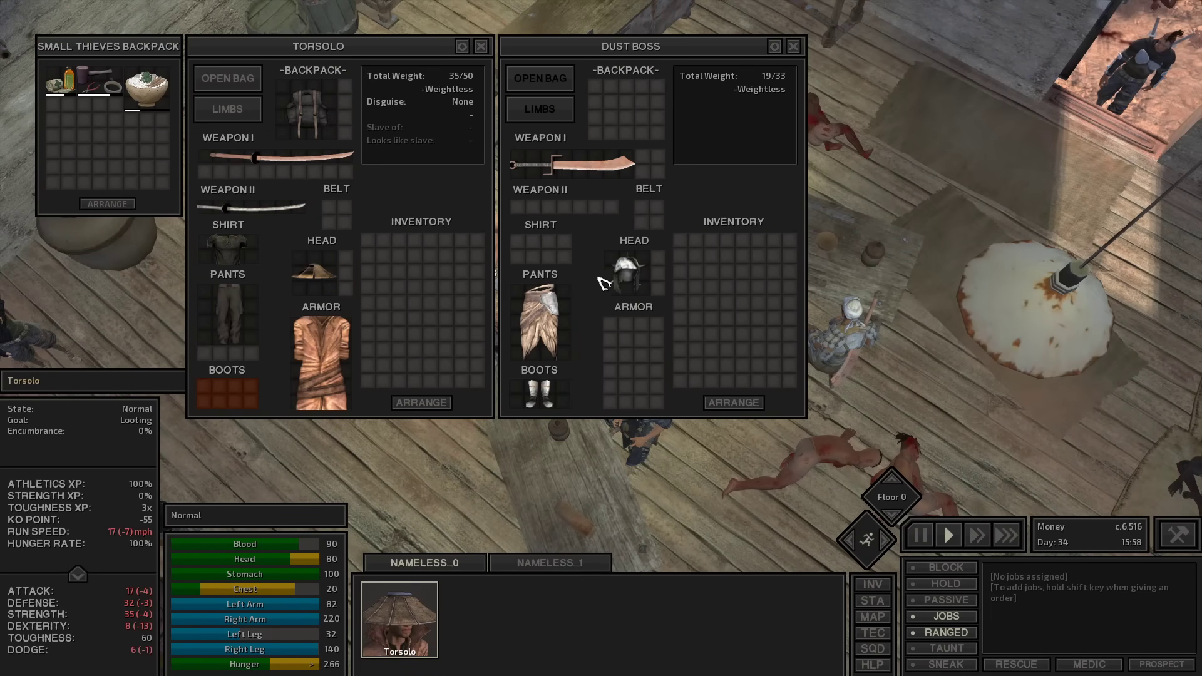
Take the Dust Boss's pants and helmet, then resume trading with the barman
{"action": "left_click", "coordinate": [540, 319], "text": "shift"}
{"action": "left_click", "coordinate": [627, 273], "text": "shift"}
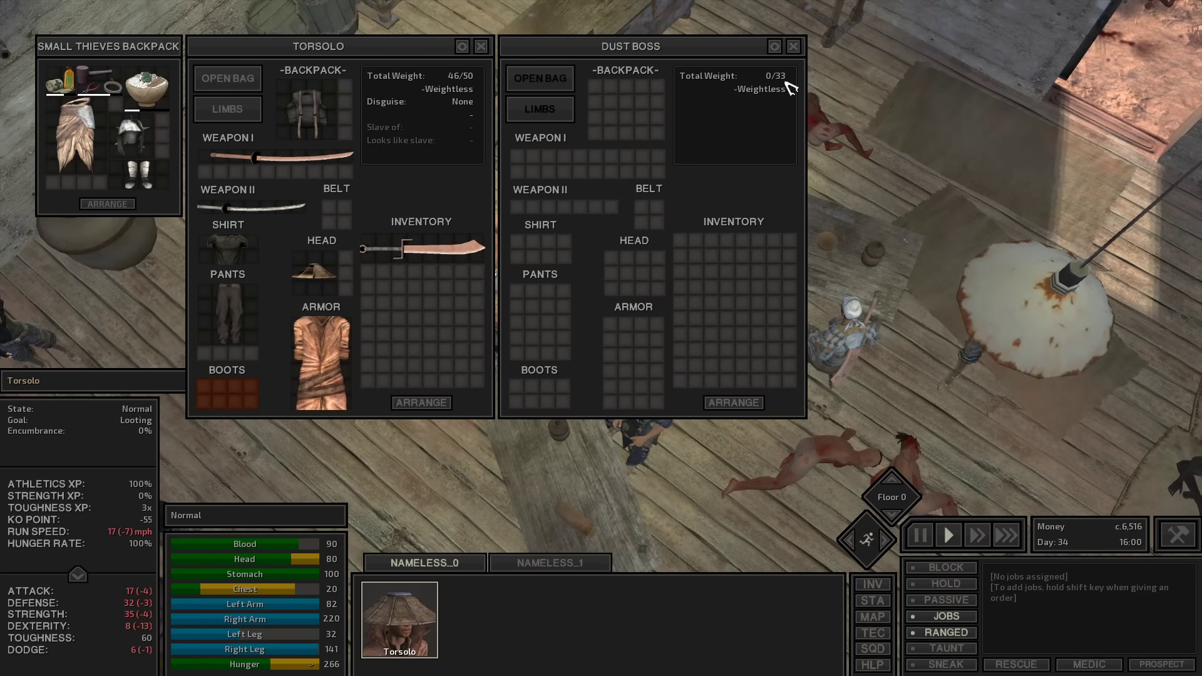
{"action": "key", "text": "Escape"}
{"action": "scroll", "coordinate": [786, 329], "scroll_direction": "up", "scroll_amount": 5}
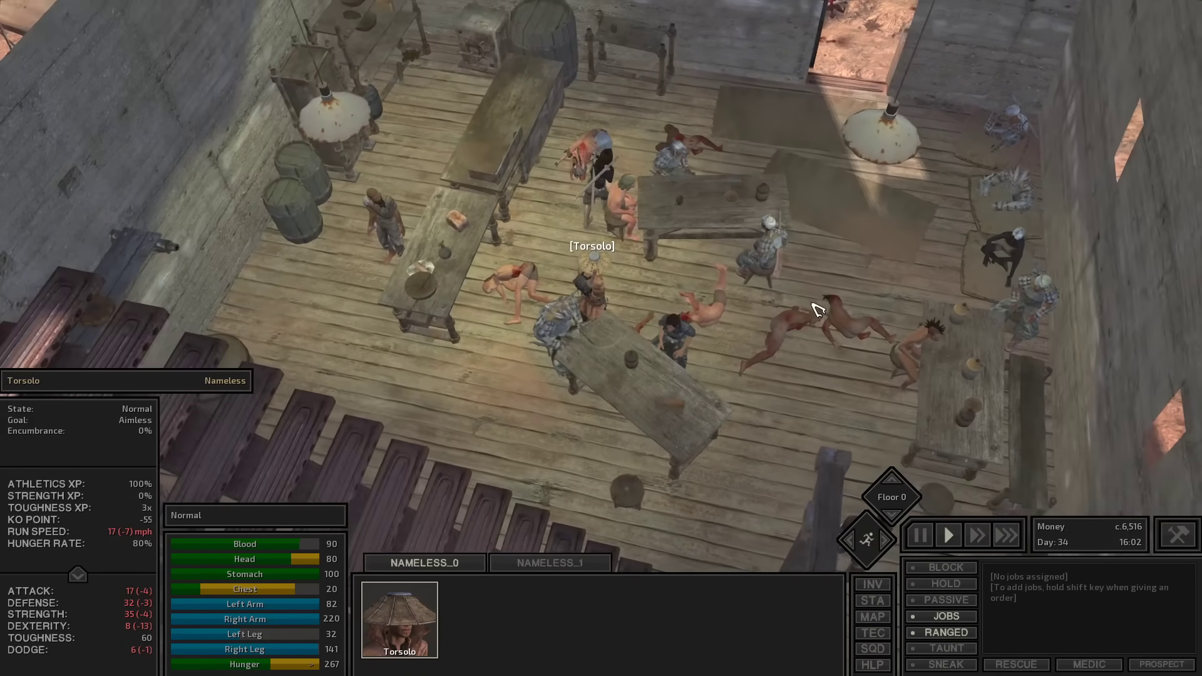
{"action": "scroll", "coordinate": [486, 258], "scroll_direction": "up", "scroll_amount": 2}
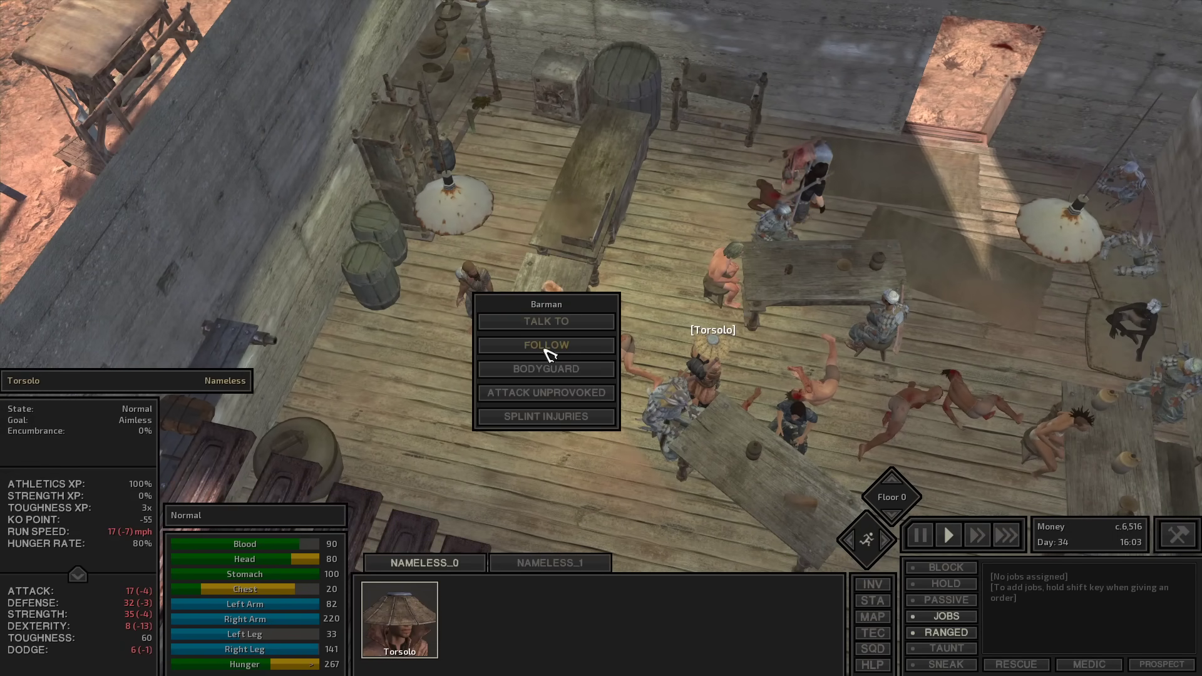
{"action": "left_click", "coordinate": [550, 322]}
{"action": "key", "text": "1"}
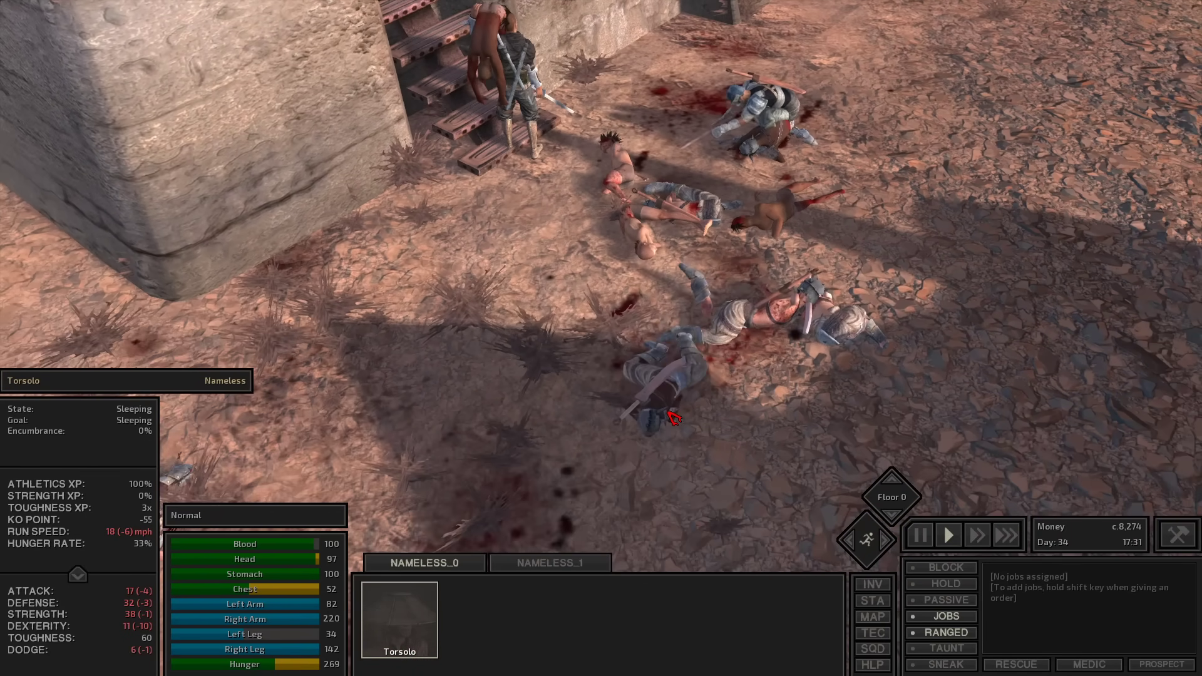
Inspect the crippled Dust Bandit, then reselect Torsolo
{"action": "left_click", "coordinate": [672, 417]}
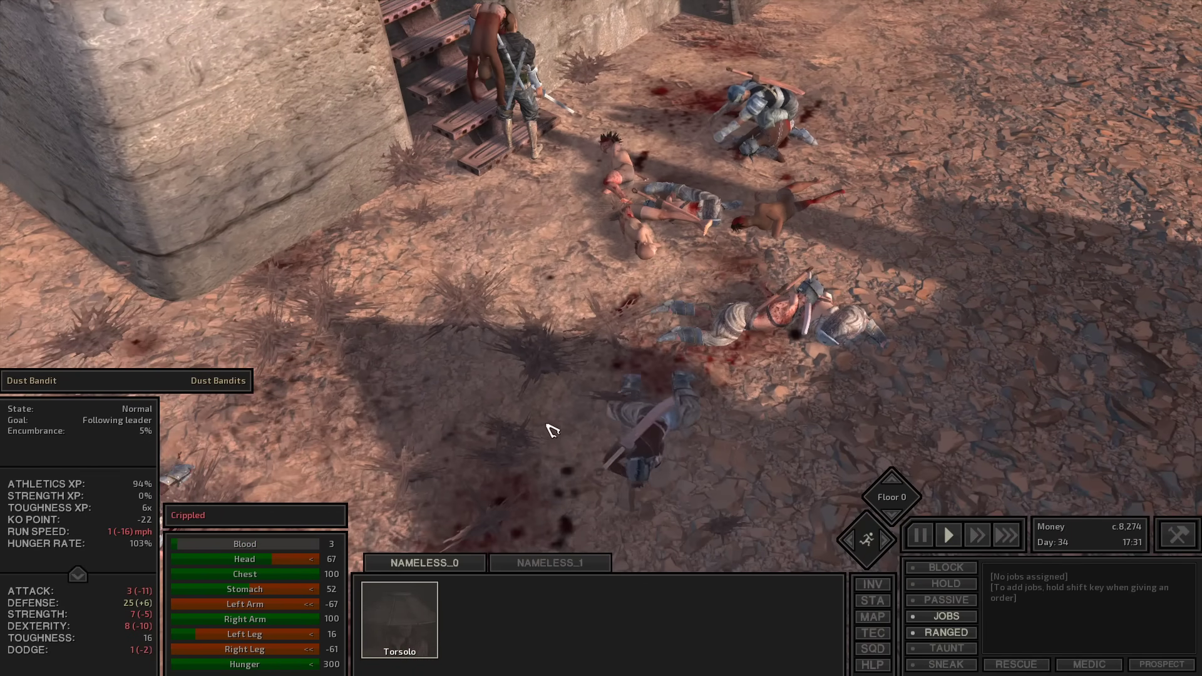
{"action": "left_click", "coordinate": [415, 602]}
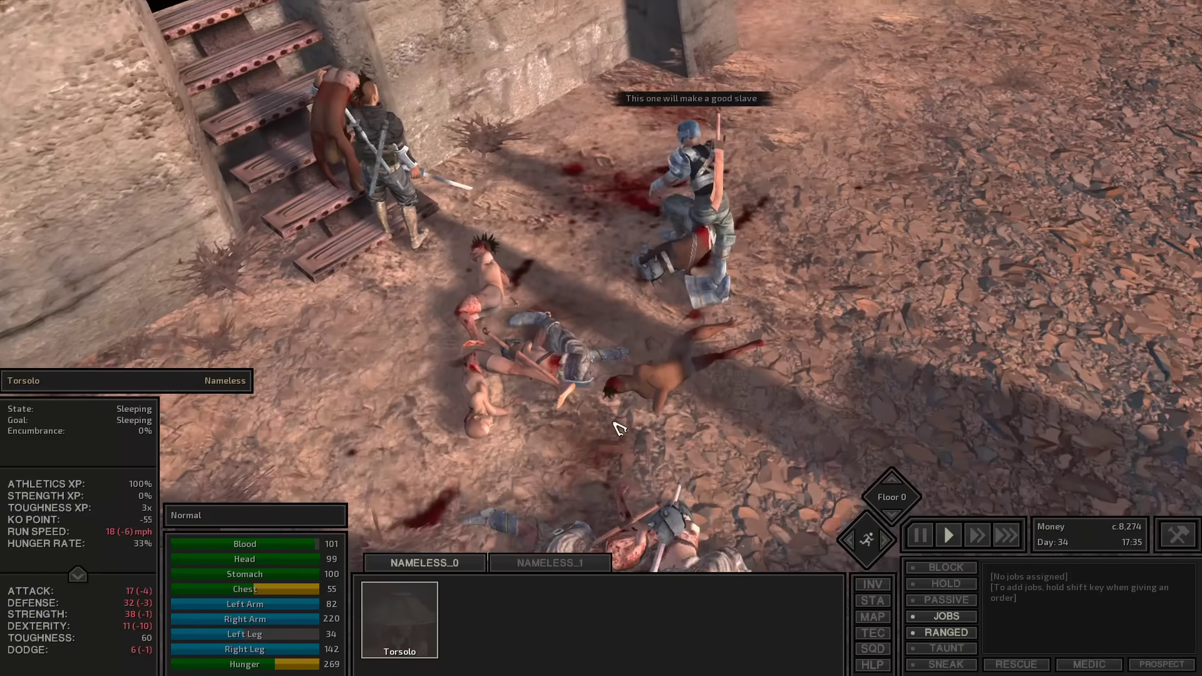
{"action": "scroll", "coordinate": [618, 428], "scroll_direction": "up", "scroll_amount": 2}
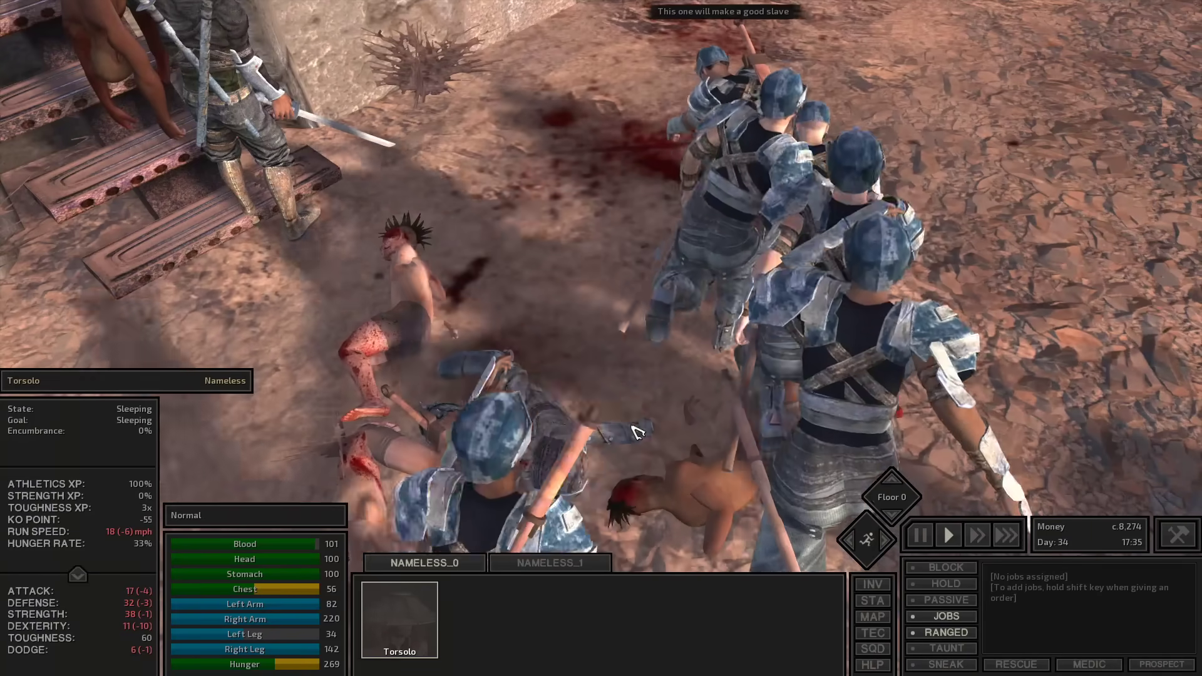
{"action": "scroll", "coordinate": [634, 431], "scroll_direction": "down", "scroll_amount": 3}
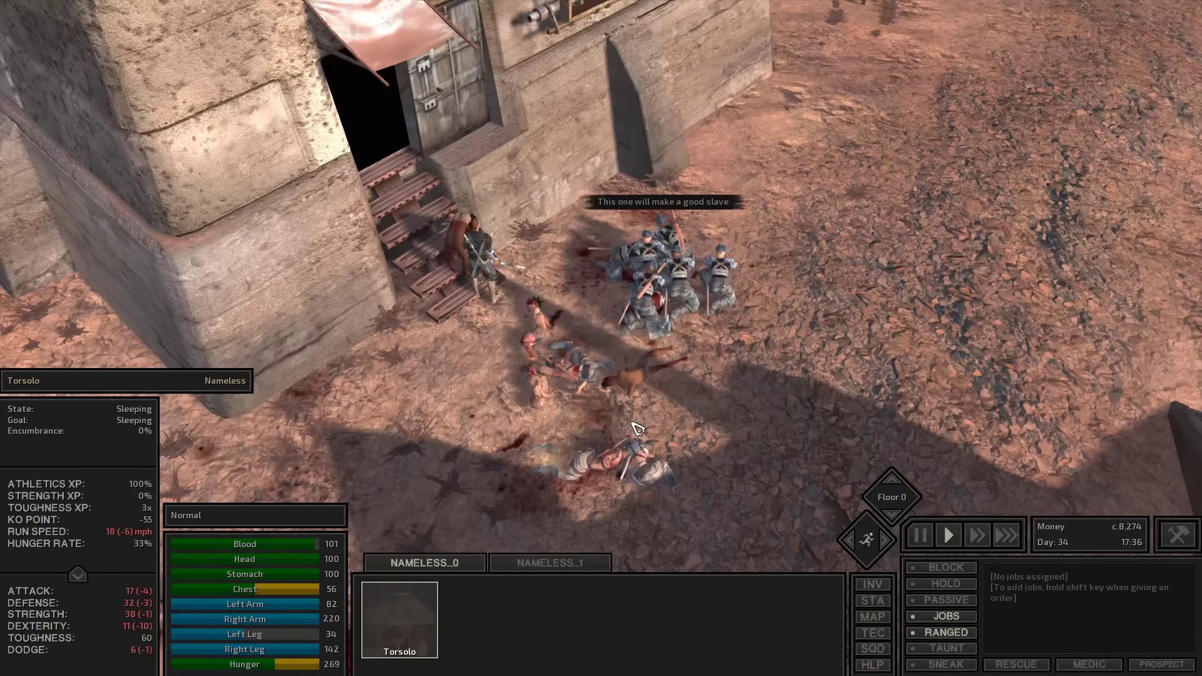
{"action": "scroll", "coordinate": [655, 347], "scroll_direction": "up", "scroll_amount": 1}
{"action": "scroll", "coordinate": [628, 362], "scroll_direction": "up", "scroll_amount": 2}
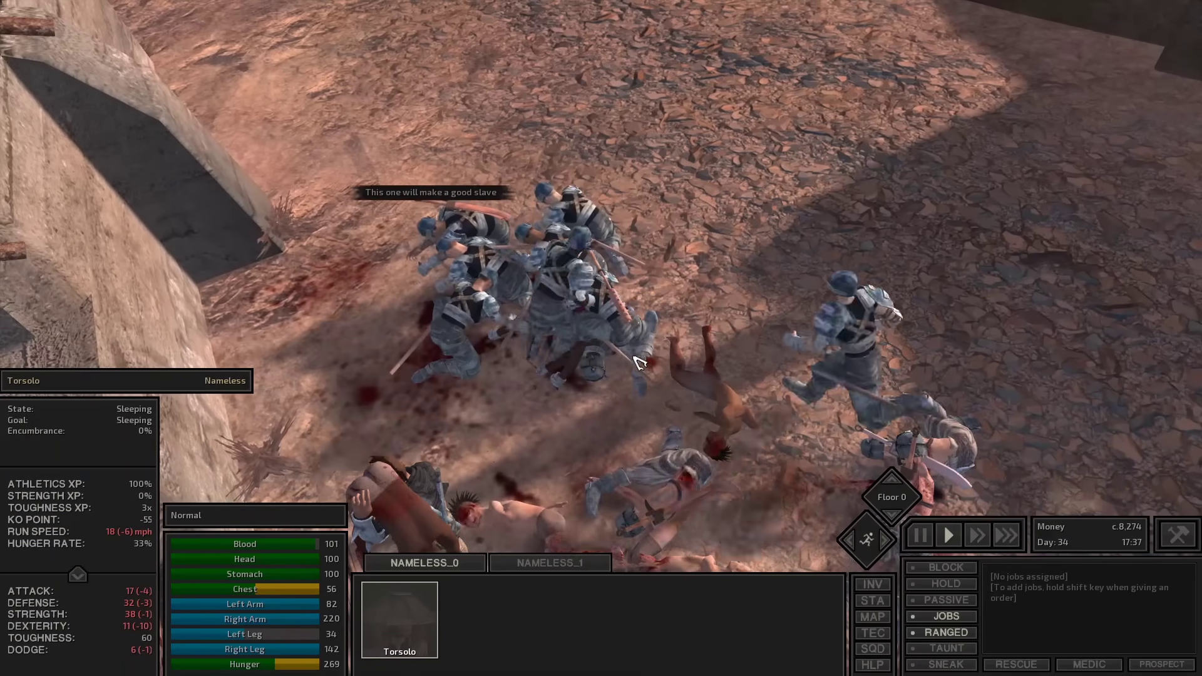
{"action": "scroll", "coordinate": [631, 370], "scroll_direction": "down", "scroll_amount": 2}
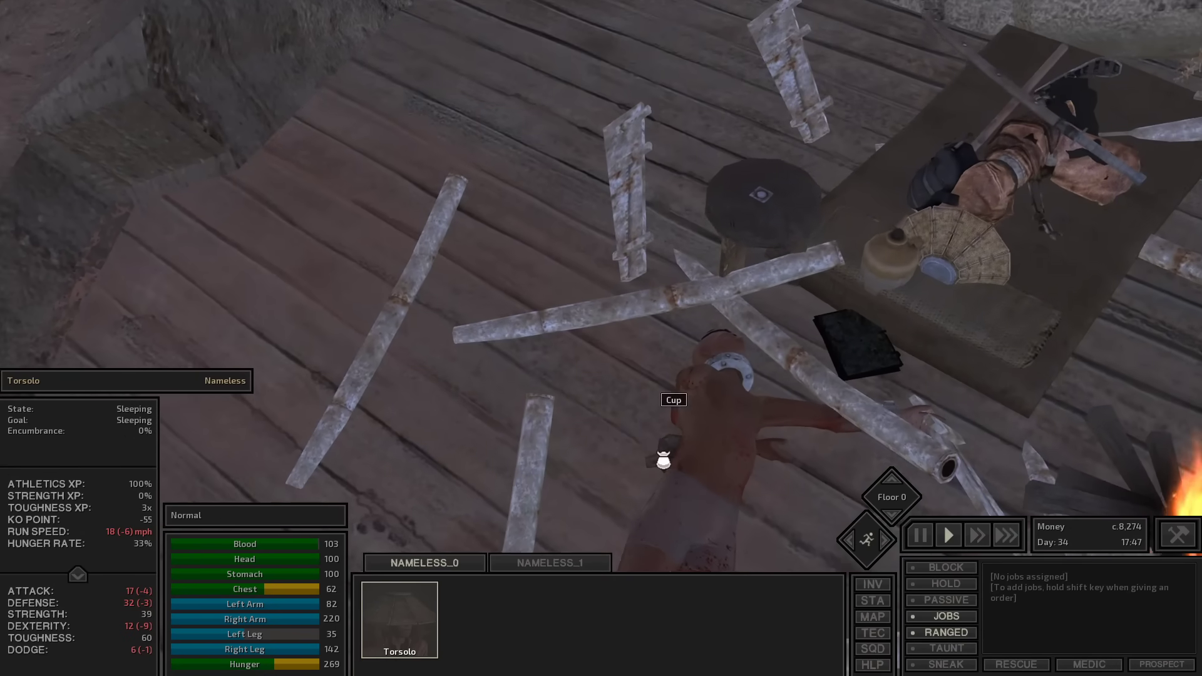
{"action": "scroll", "coordinate": [663, 461], "scroll_direction": "down", "scroll_amount": 1}
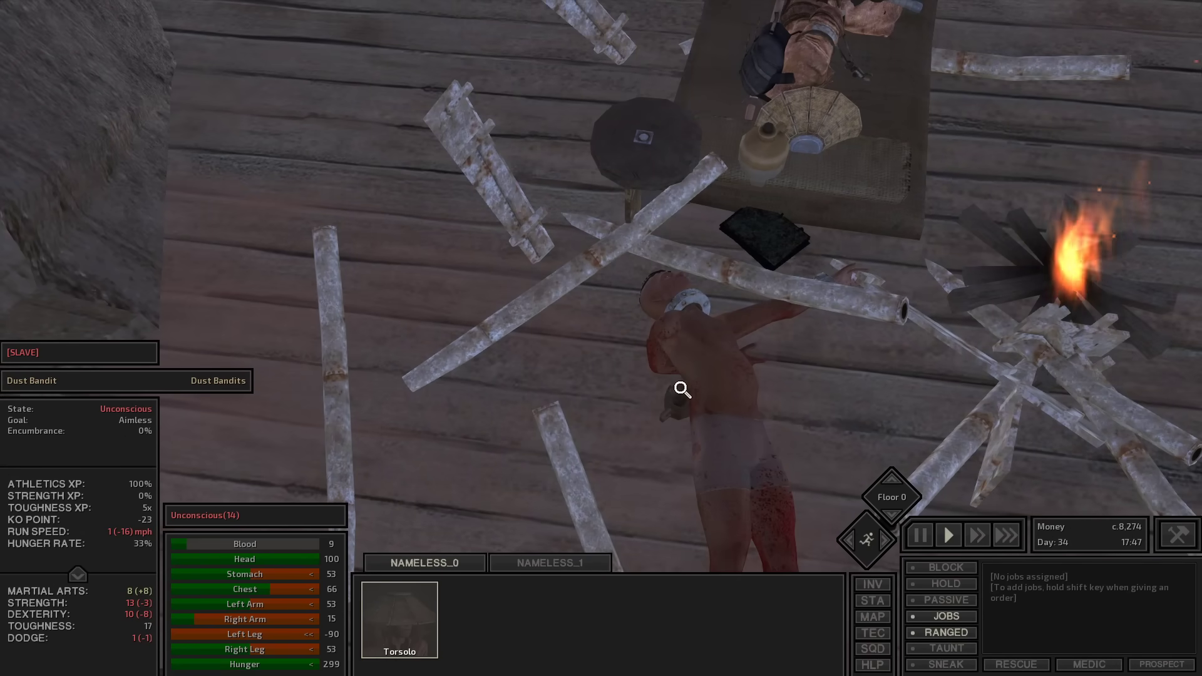
{"action": "scroll", "coordinate": [679, 404], "scroll_direction": "down", "scroll_amount": 2}
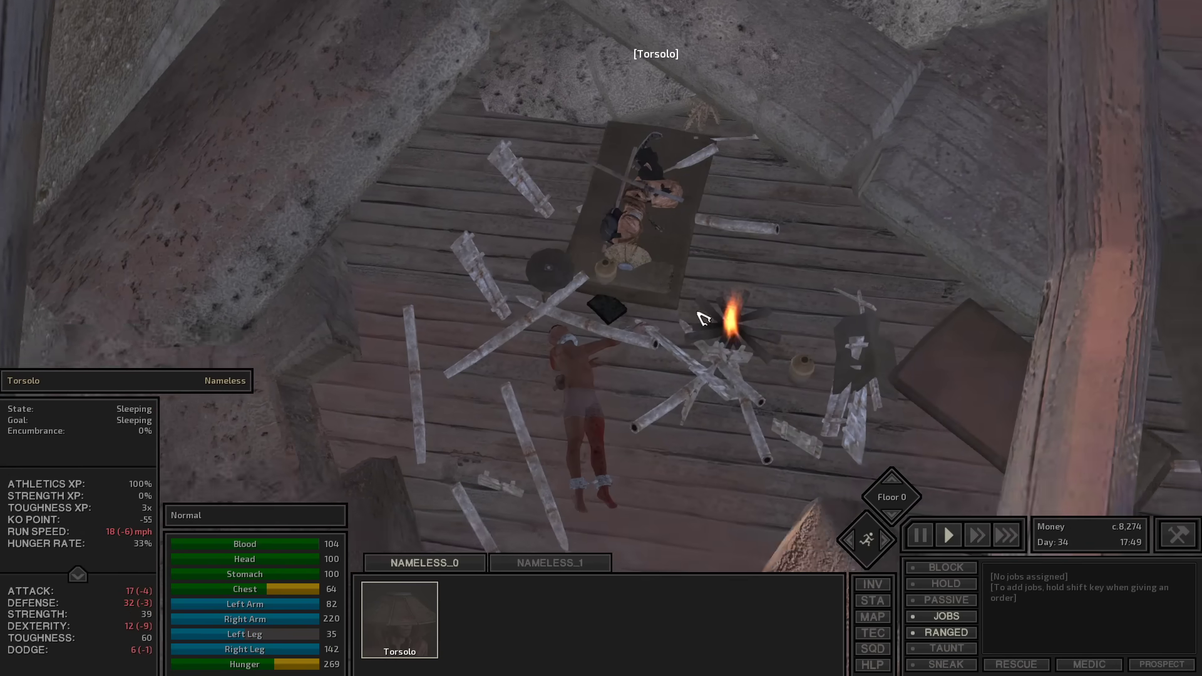
{"action": "scroll", "coordinate": [790, 339], "scroll_direction": "down", "scroll_amount": 3}
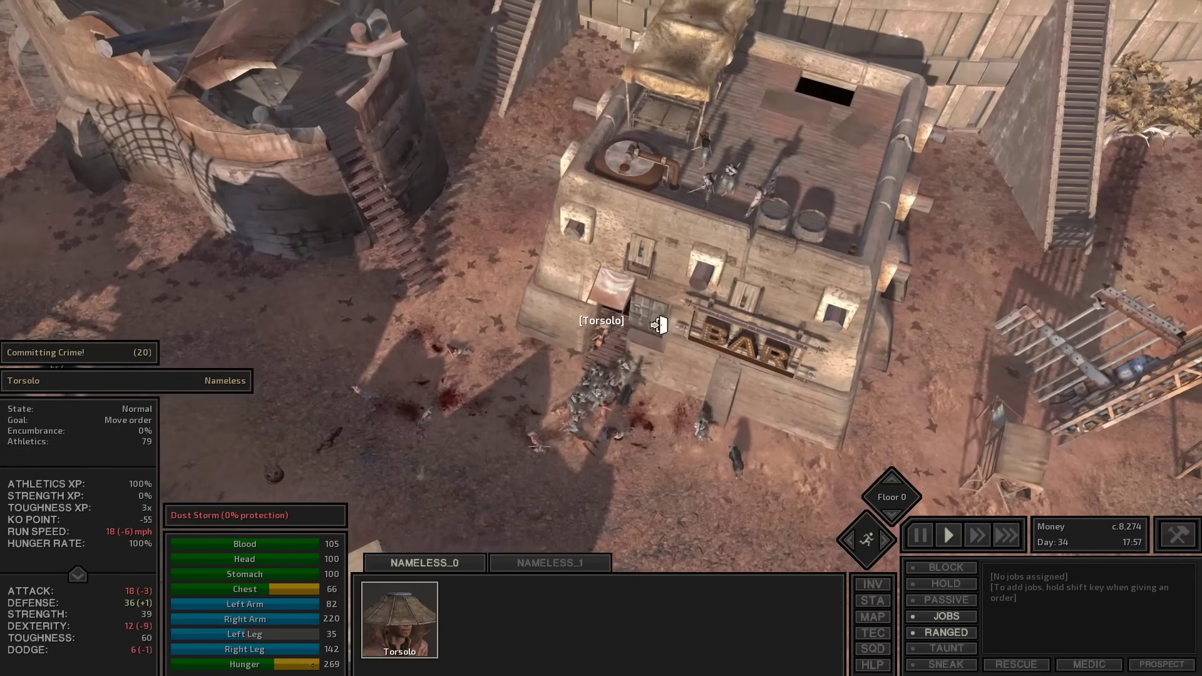
{"action": "scroll", "coordinate": [602, 338], "scroll_direction": "up", "scroll_amount": 5}
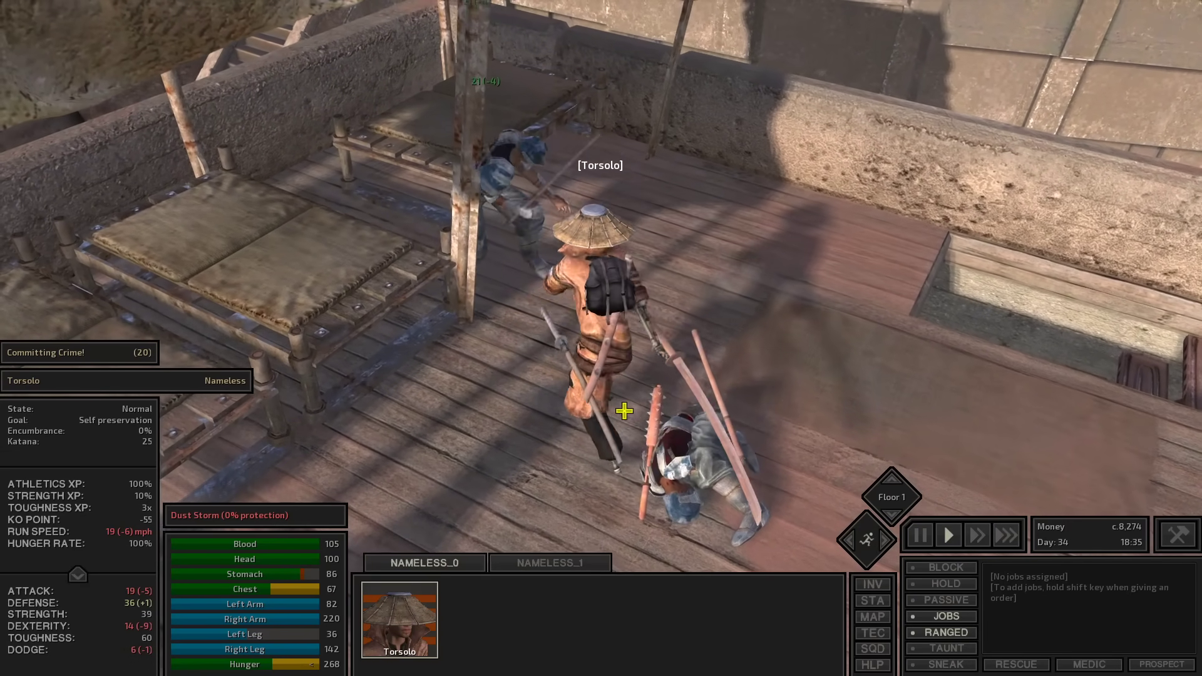
{"action": "scroll", "coordinate": [637, 407], "scroll_direction": "down", "scroll_amount": 5}
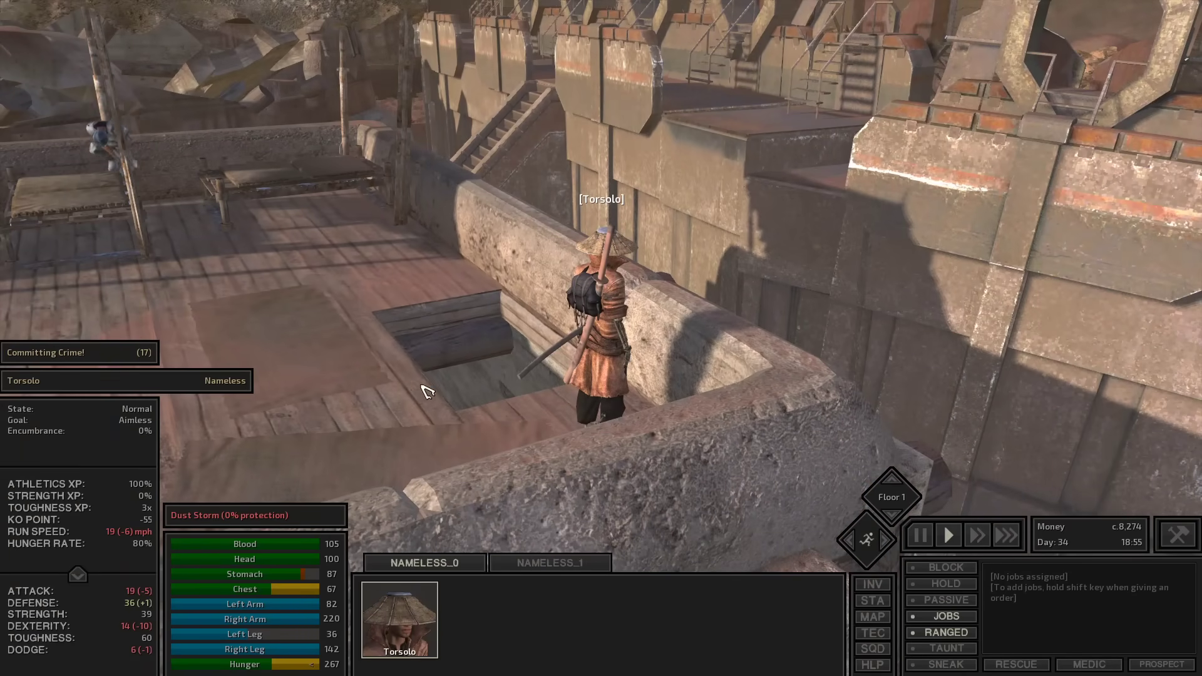
Send Torsolo to a new rooftop spot and have him loot an item on the deck
{"action": "right_click", "coordinate": [424, 391]}
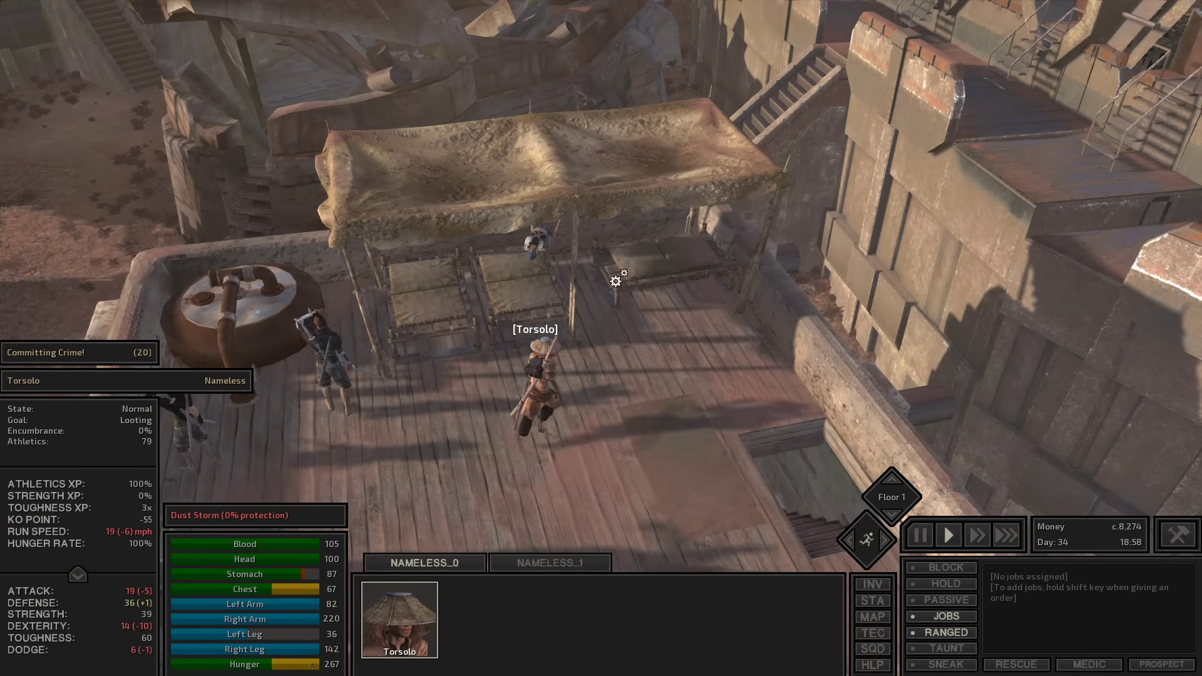
{"action": "right_click", "coordinate": [615, 280]}
{"action": "left_click", "coordinate": [617, 315]}
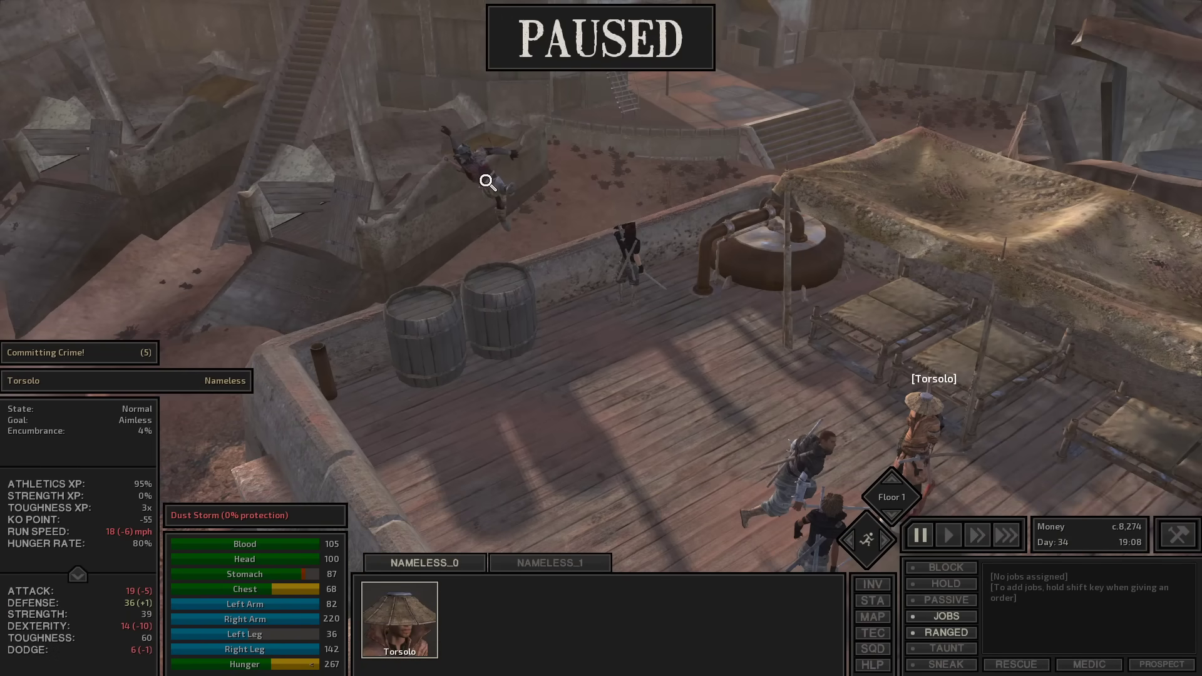
Loot the fallen bandit, sell the spare gear to the barman, and resume
{"action": "right_click", "coordinate": [487, 181]}
{"action": "left_click", "coordinate": [544, 233]}
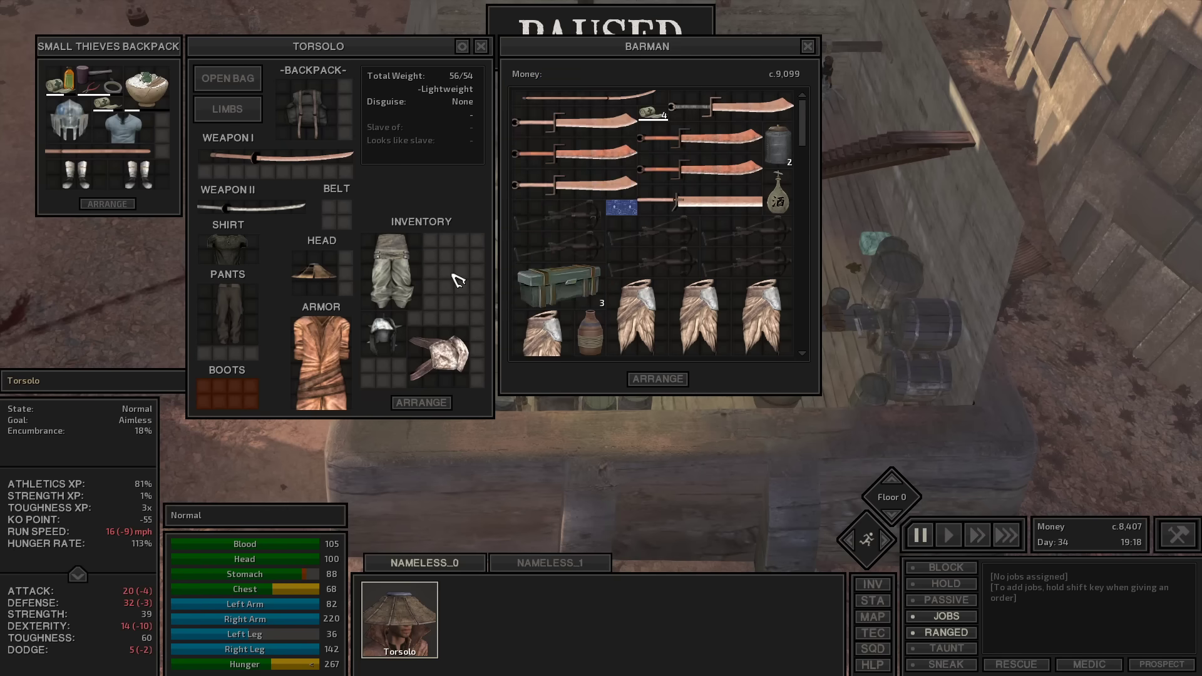
{"action": "left_click", "coordinate": [392, 272], "text": "ctrl"}
{"action": "left_click", "coordinate": [383, 333], "text": "ctrl"}
{"action": "left_click", "coordinate": [439, 357], "text": "ctrl"}
{"action": "left_click", "coordinate": [132, 174], "text": "ctrl"}
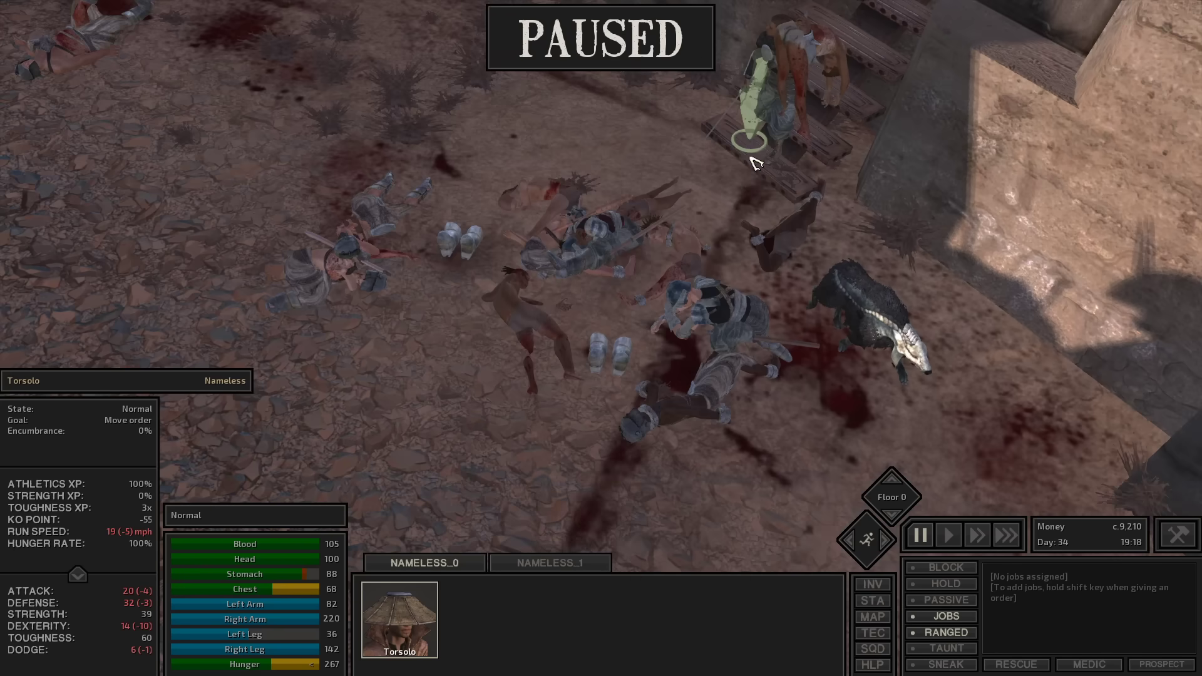
{"action": "key", "text": "space"}
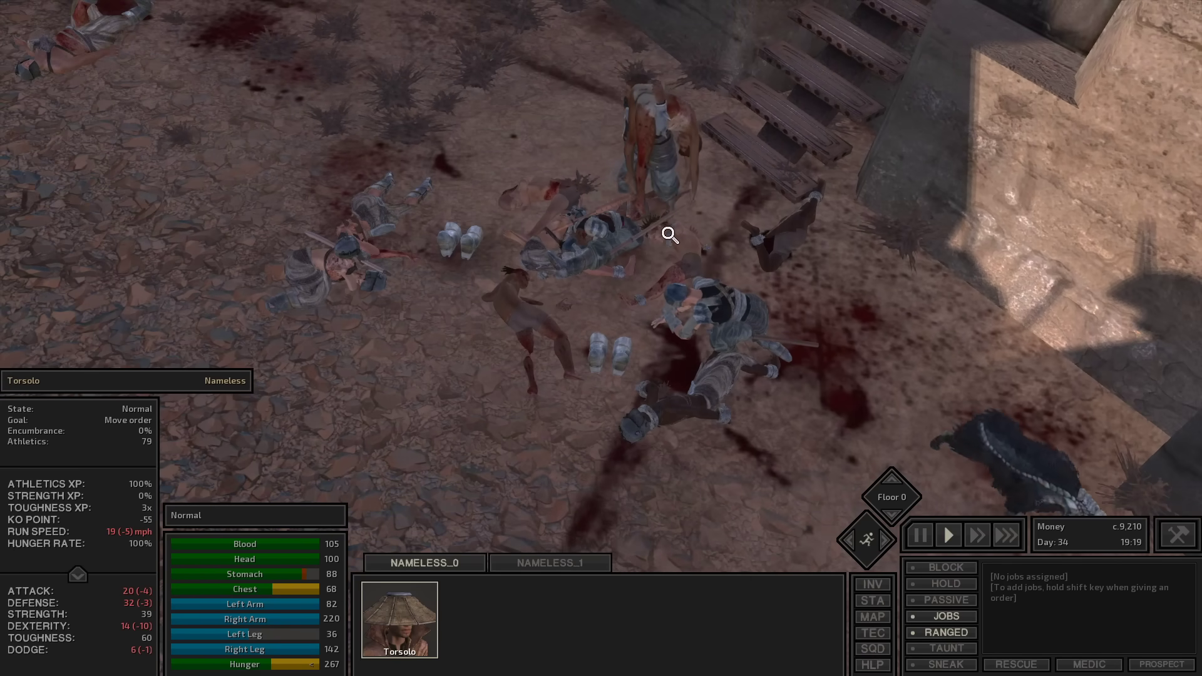
Strip the fallen slaver's armour, pants and boots
{"action": "key", "text": "w"}
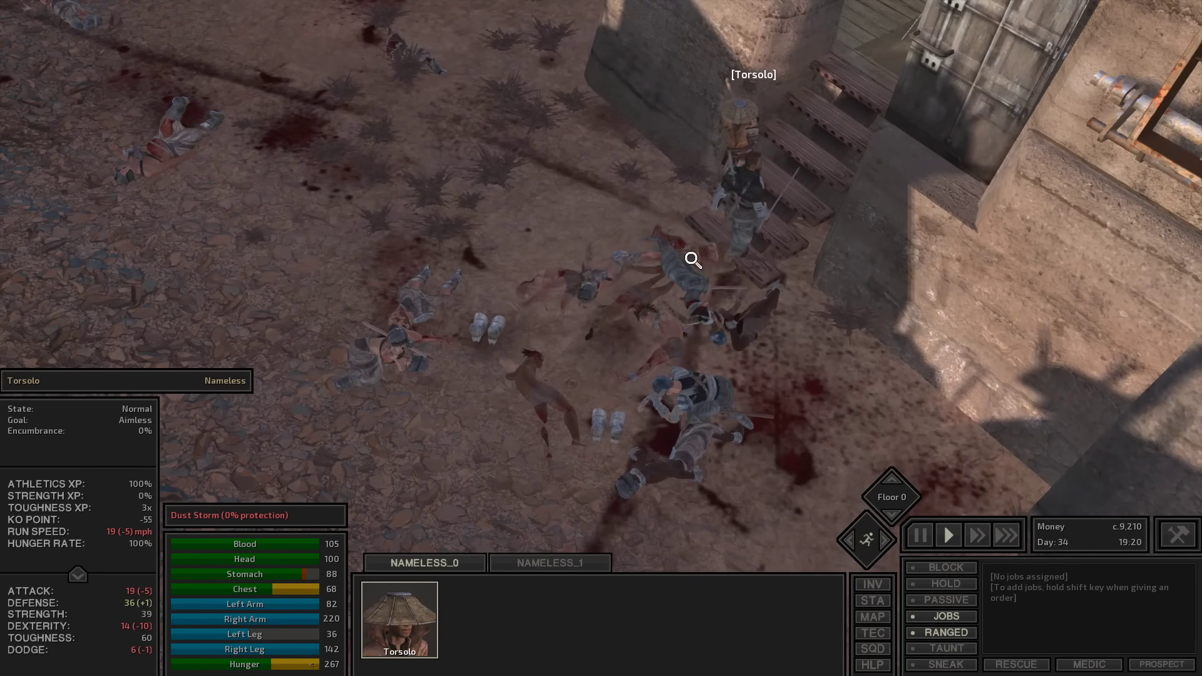
{"action": "right_click", "coordinate": [692, 260]}
{"action": "left_click", "coordinate": [631, 348], "text": "ctrl"}
{"action": "left_click", "coordinate": [536, 320], "text": "ctrl"}
{"action": "key", "text": "space"}
{"action": "left_click", "coordinate": [545, 400], "text": "ctrl"}
{"action": "key", "text": "Escape"}
Order Torsolo to attack the slaver and let the game run
{"action": "right_click", "coordinate": [594, 354]}
{"action": "left_click", "coordinate": [660, 377]}
{"action": "key", "text": "space"}
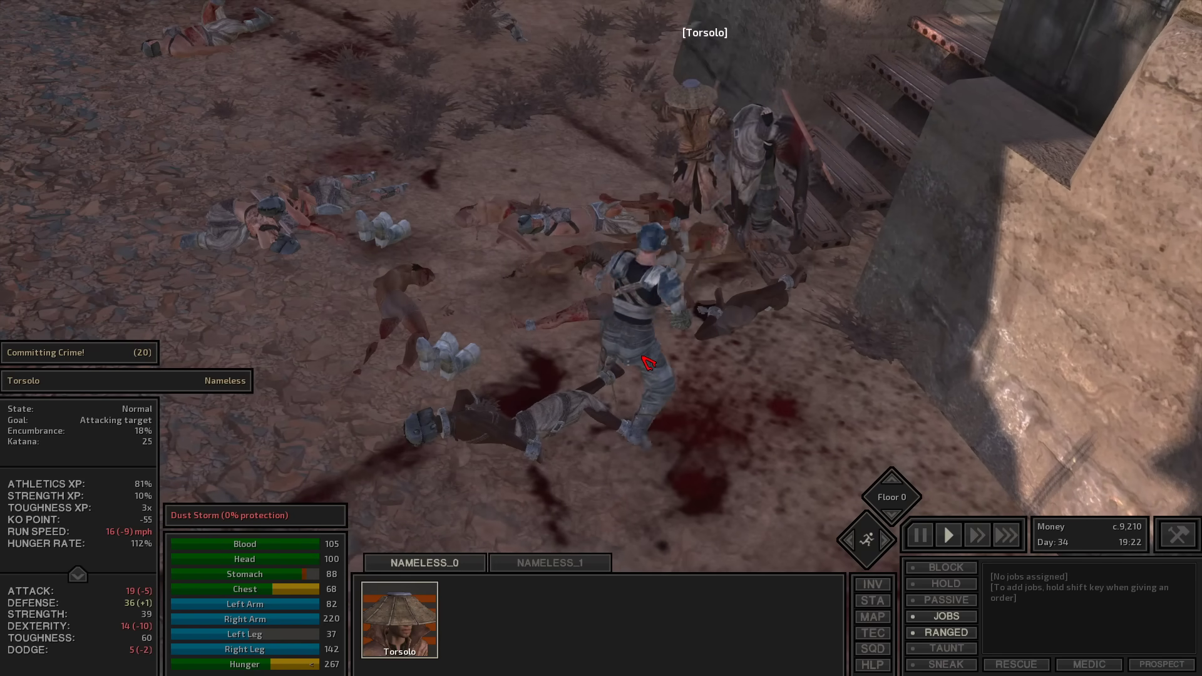
{"action": "key", "text": "e"}
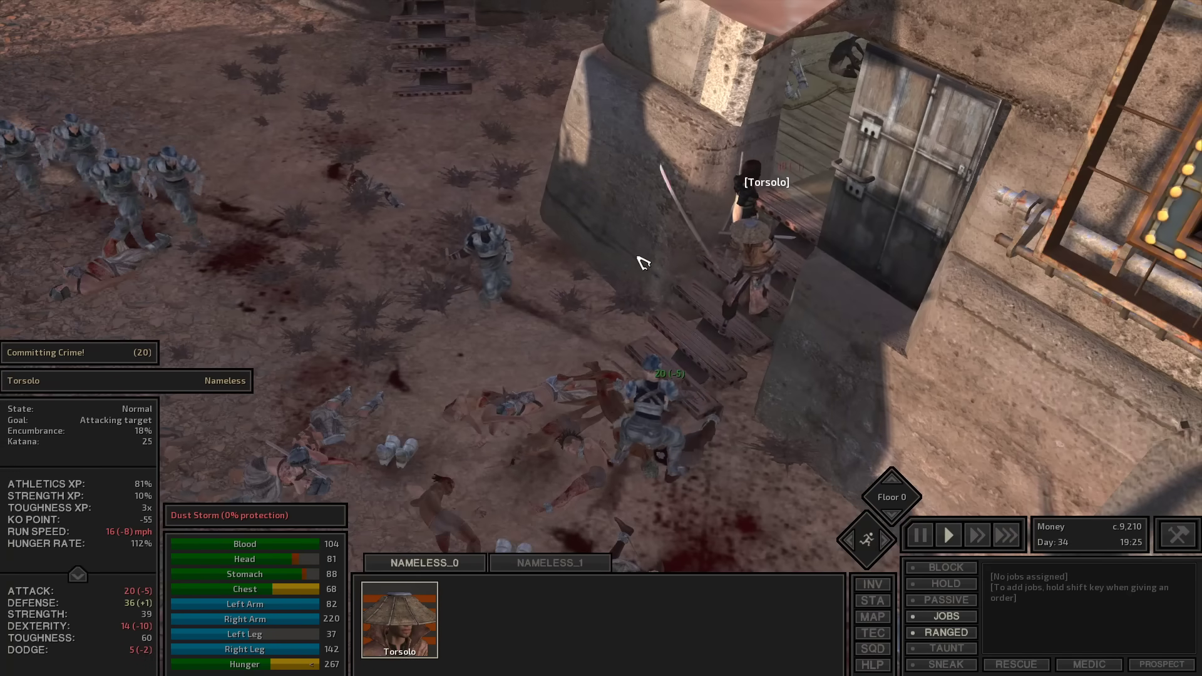
{"action": "scroll", "coordinate": [642, 261], "scroll_direction": "down", "scroll_amount": 3}
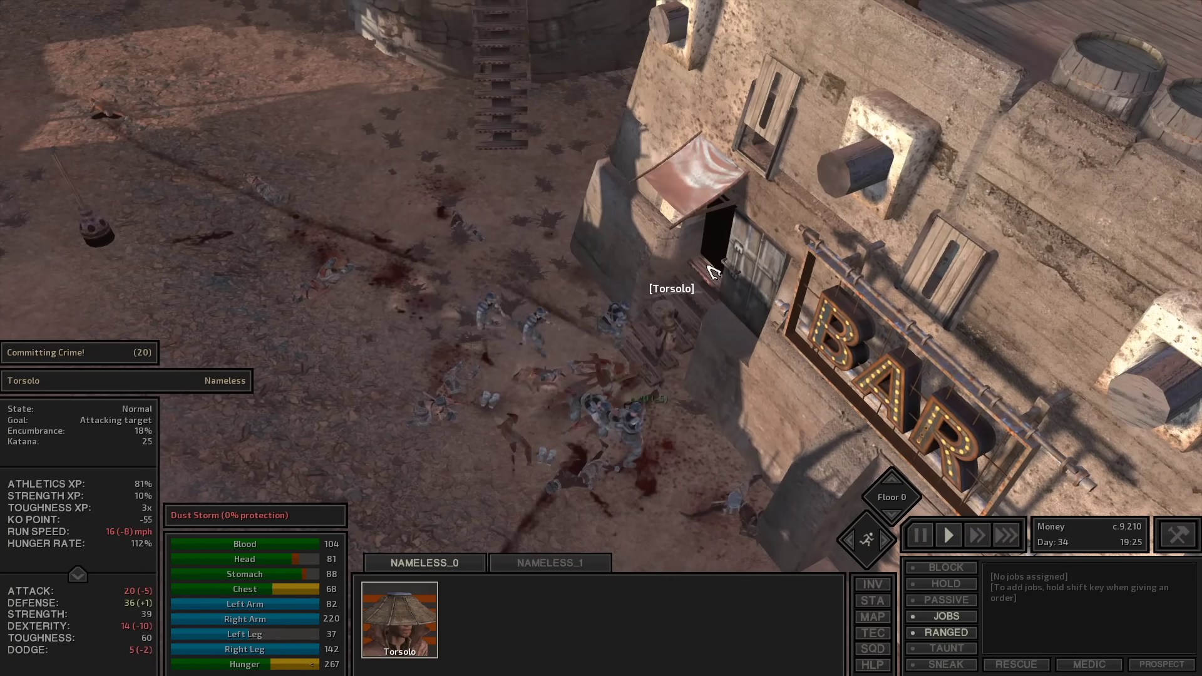
Walk Torsolo into the bar past the stairs and review his attributes and skills
{"action": "right_click", "coordinate": [711, 272]}
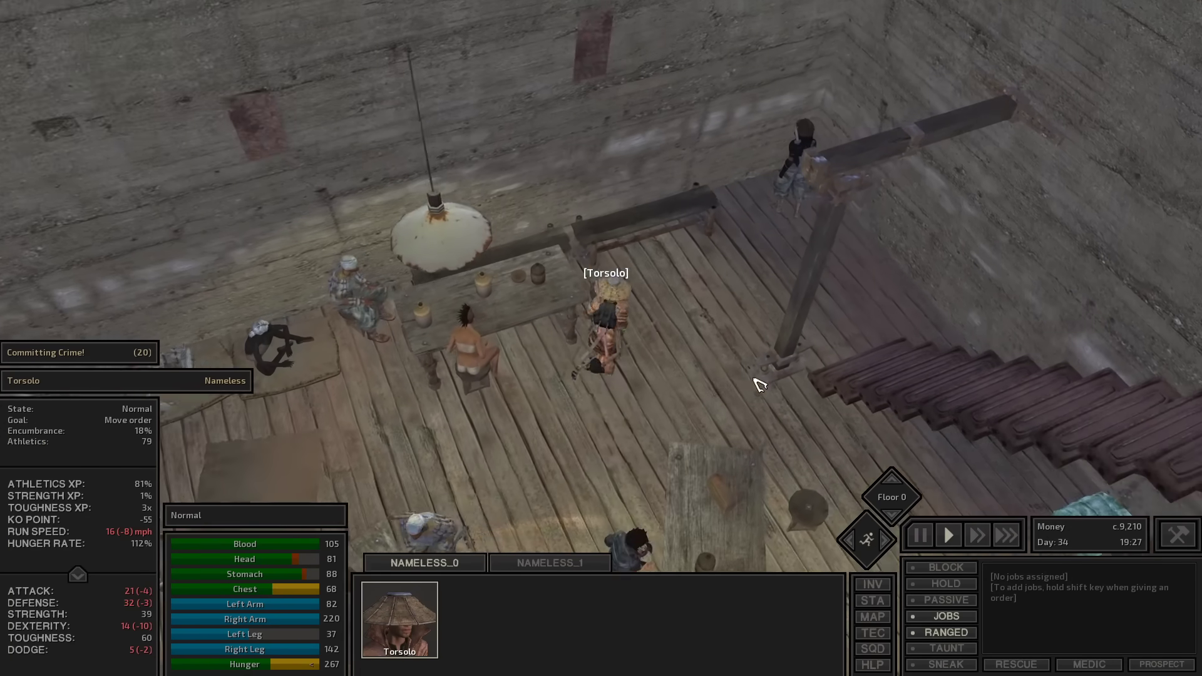
{"action": "key", "text": "e"}
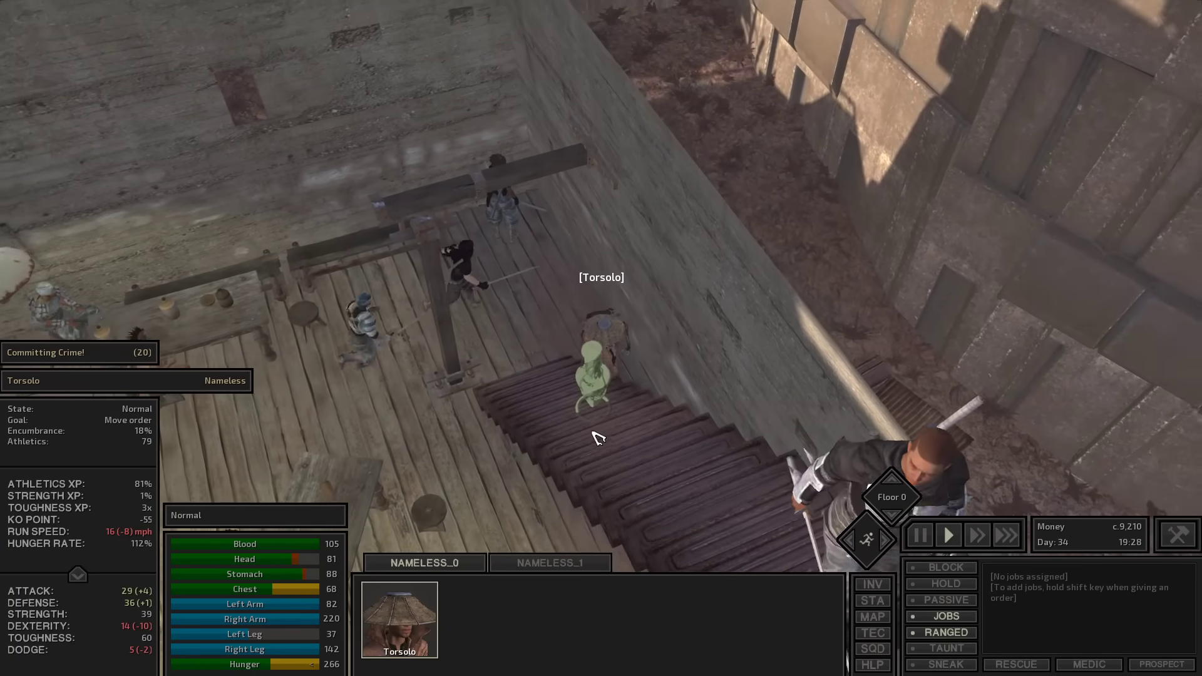
{"action": "key", "text": "e"}
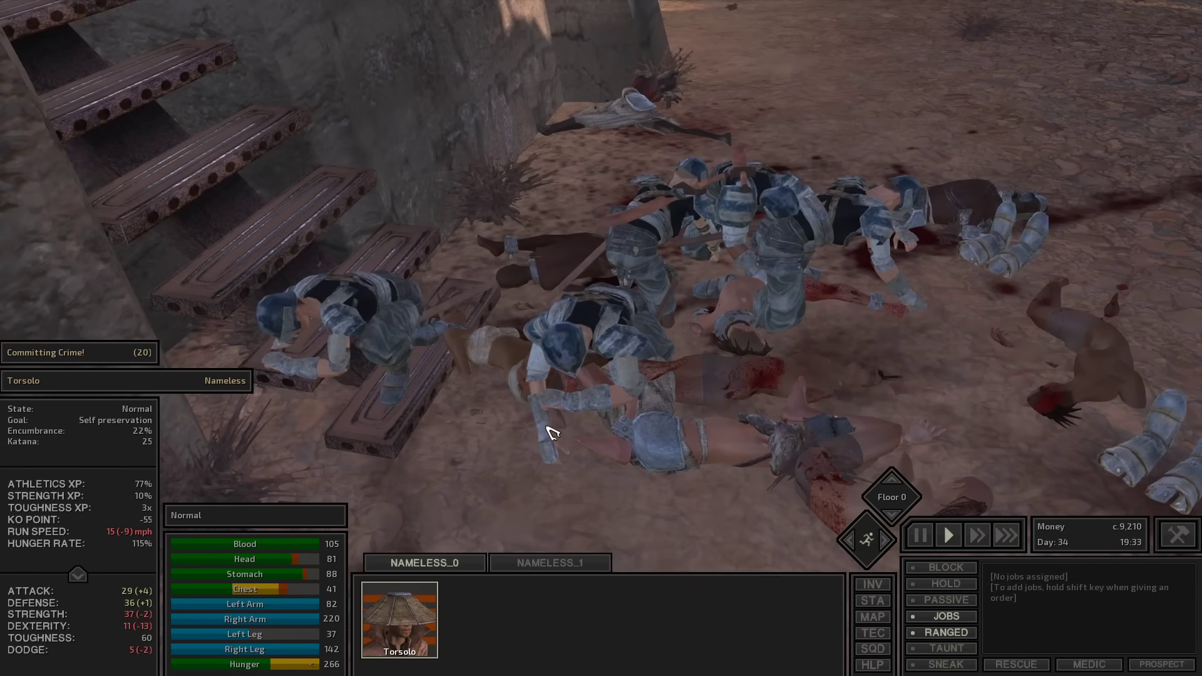
{"action": "key", "text": "f"}
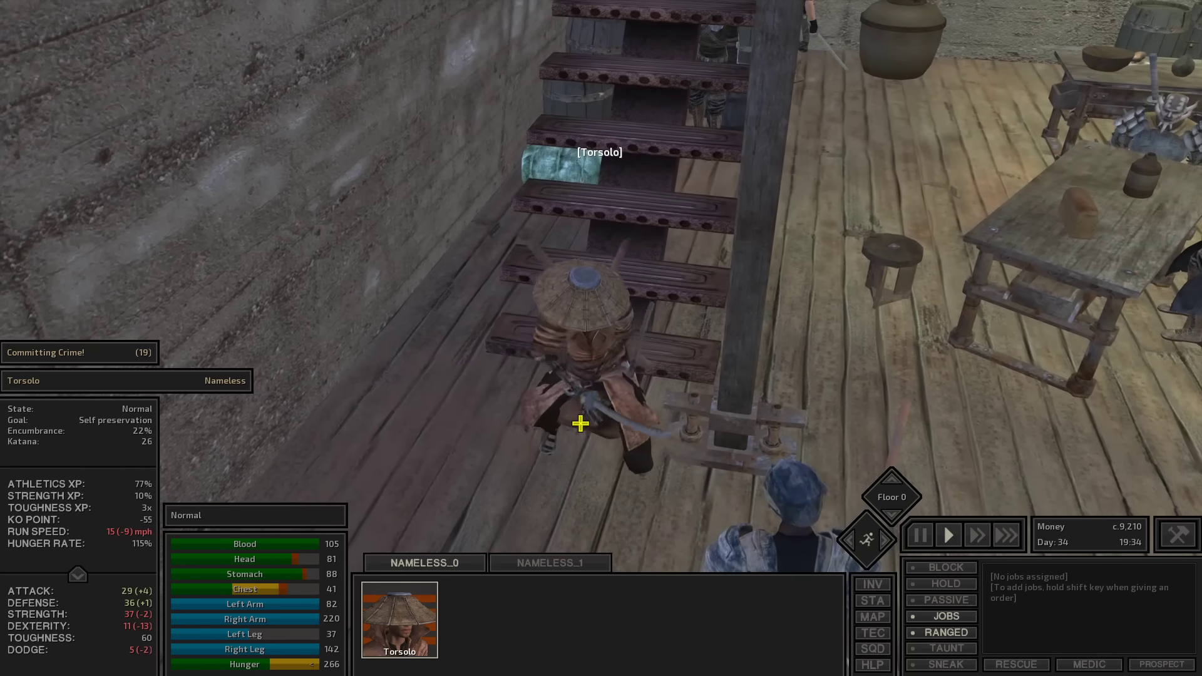
{"action": "key", "text": "e"}
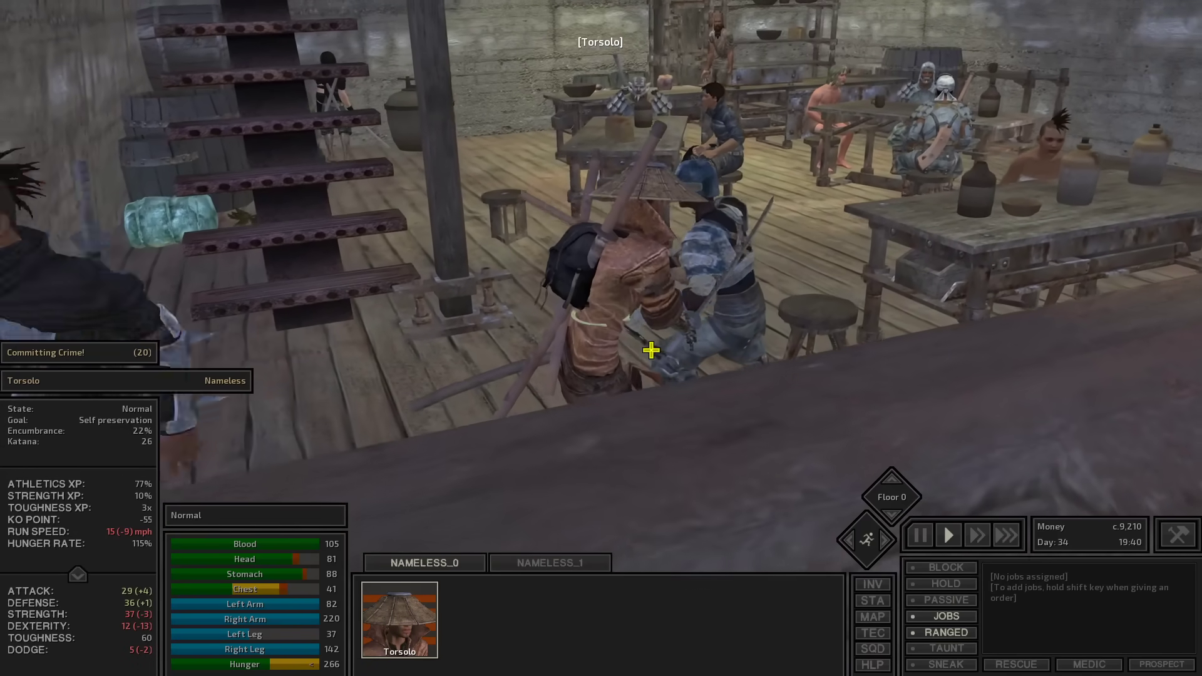
{"action": "key", "text": "c"}
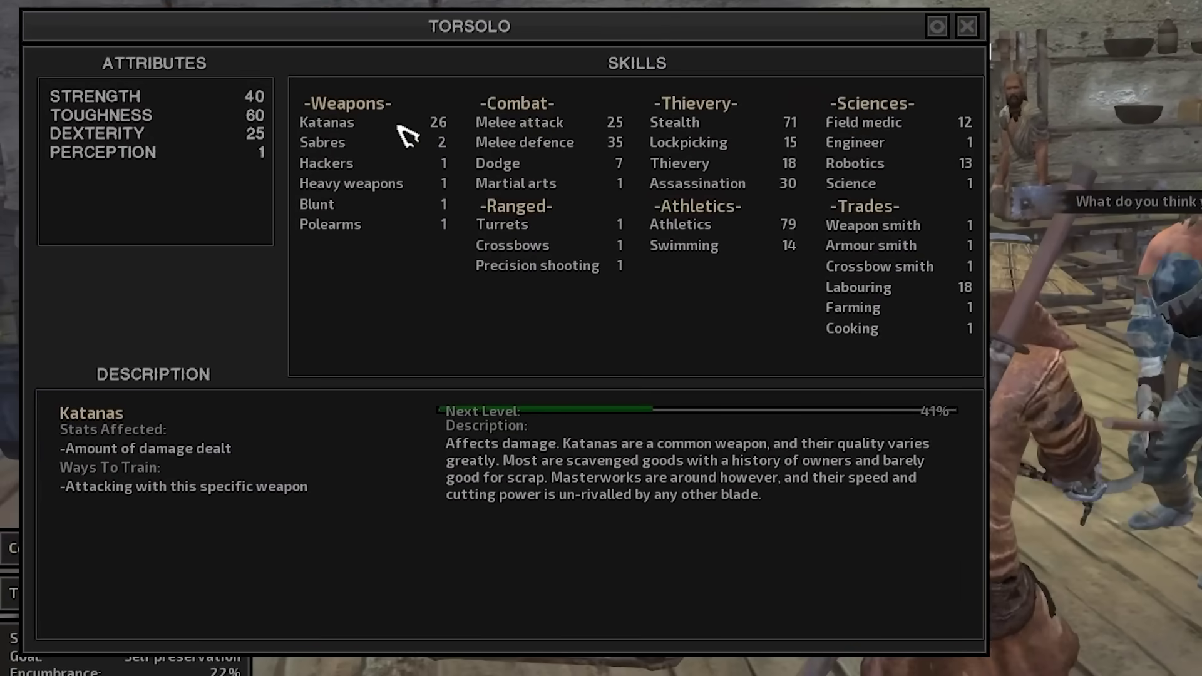
{"action": "key", "text": "c"}
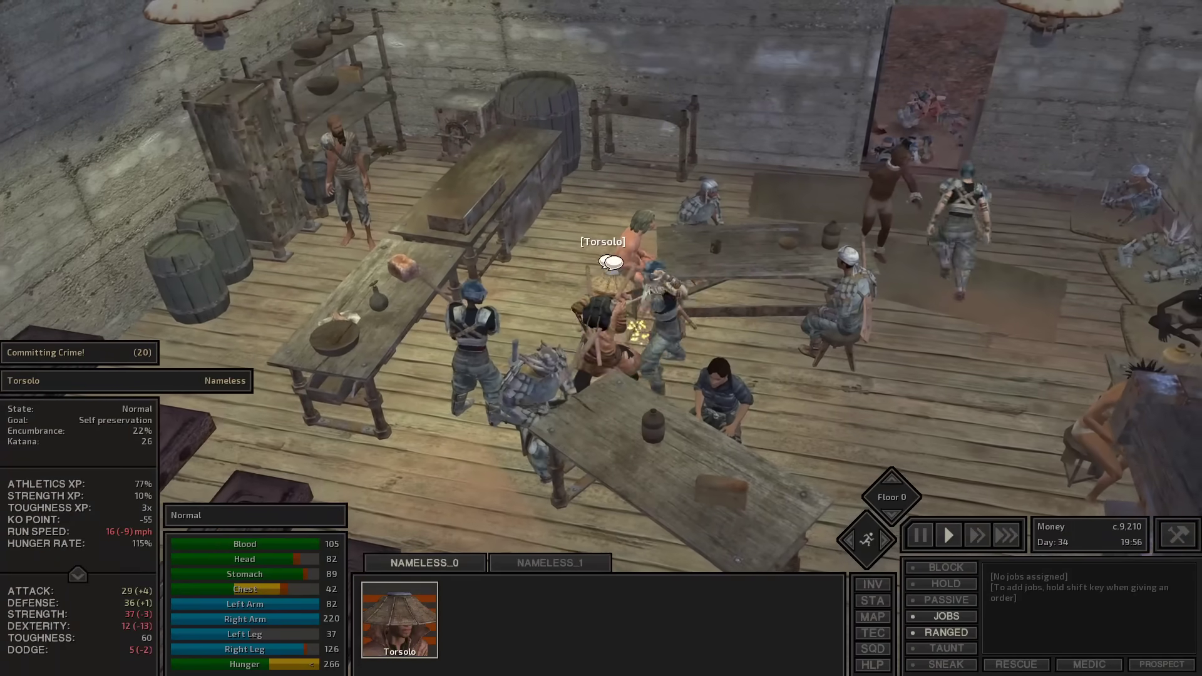
Pan and orbit the view around Torsolo inside the tavern
{"action": "key", "text": "d"}
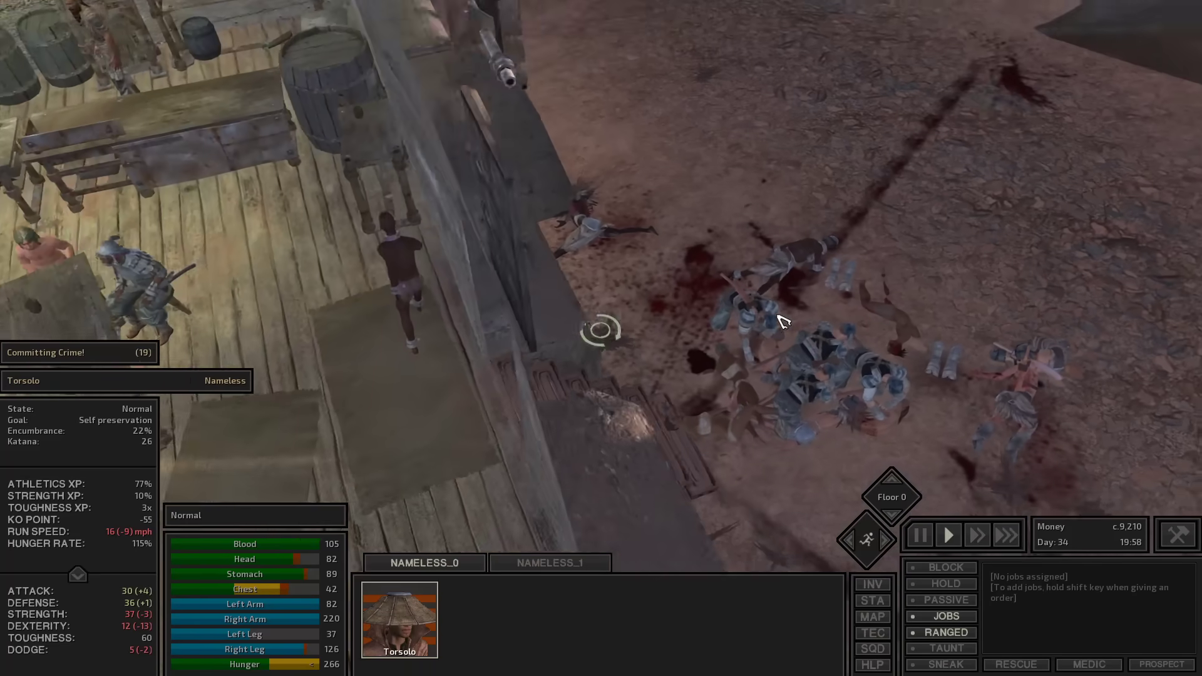
{"action": "key", "text": "a"}
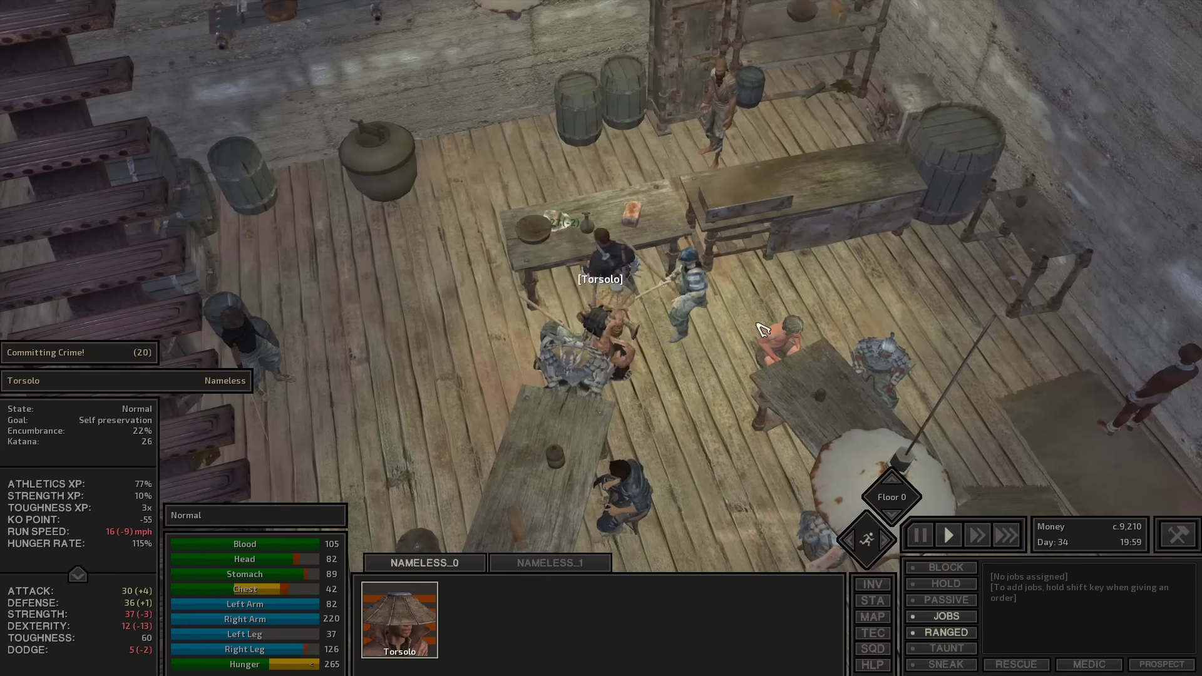
{"action": "scroll", "coordinate": [773, 334], "scroll_direction": "up", "scroll_amount": 3}
{"action": "key", "text": "e"}
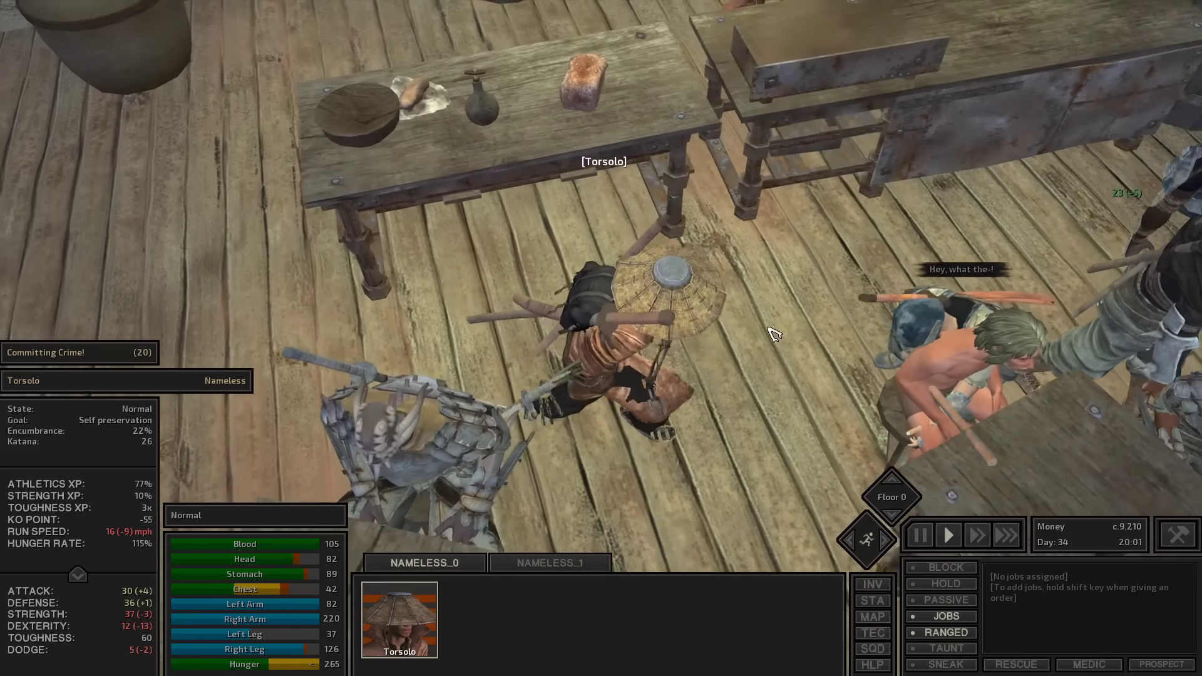
{"action": "scroll", "coordinate": [772, 333], "scroll_direction": "down", "scroll_amount": 3}
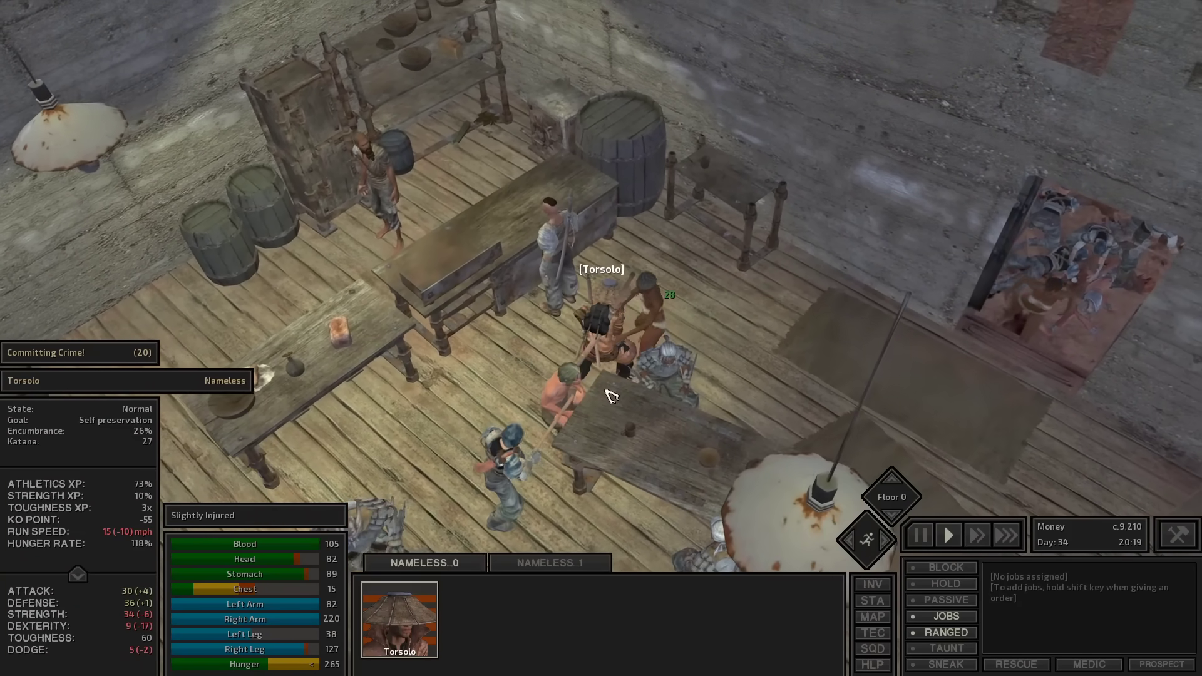
{"action": "key", "text": "e"}
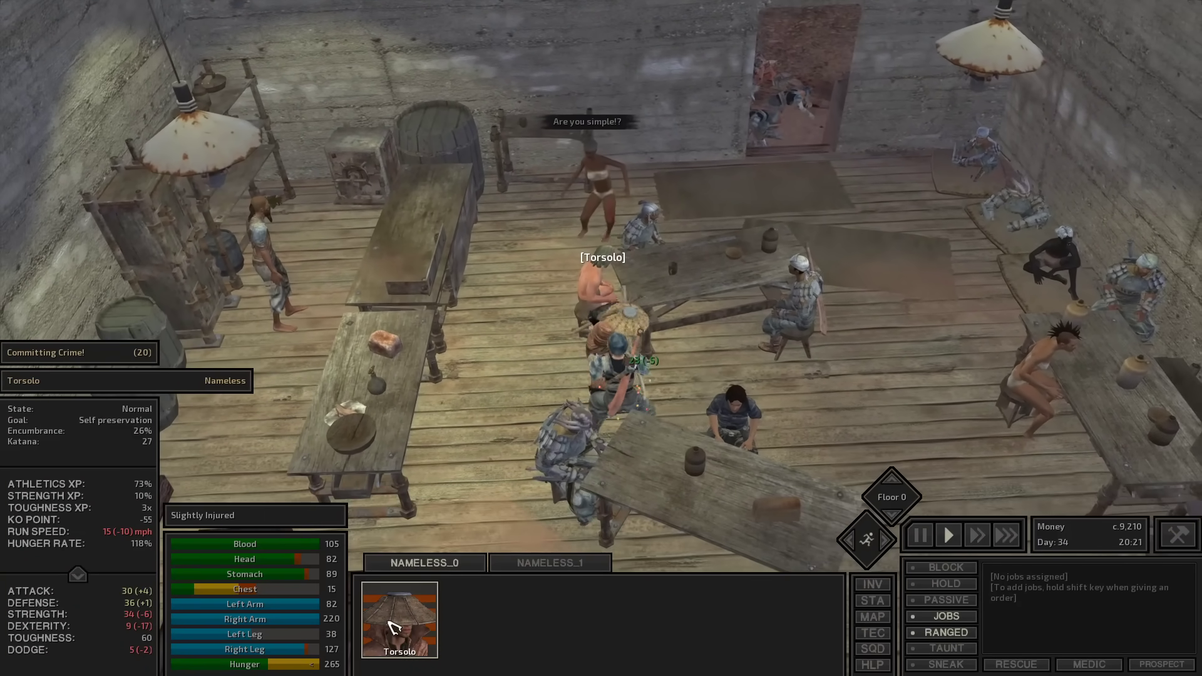
{"action": "scroll", "coordinate": [517, 420], "scroll_direction": "up", "scroll_amount": 5}
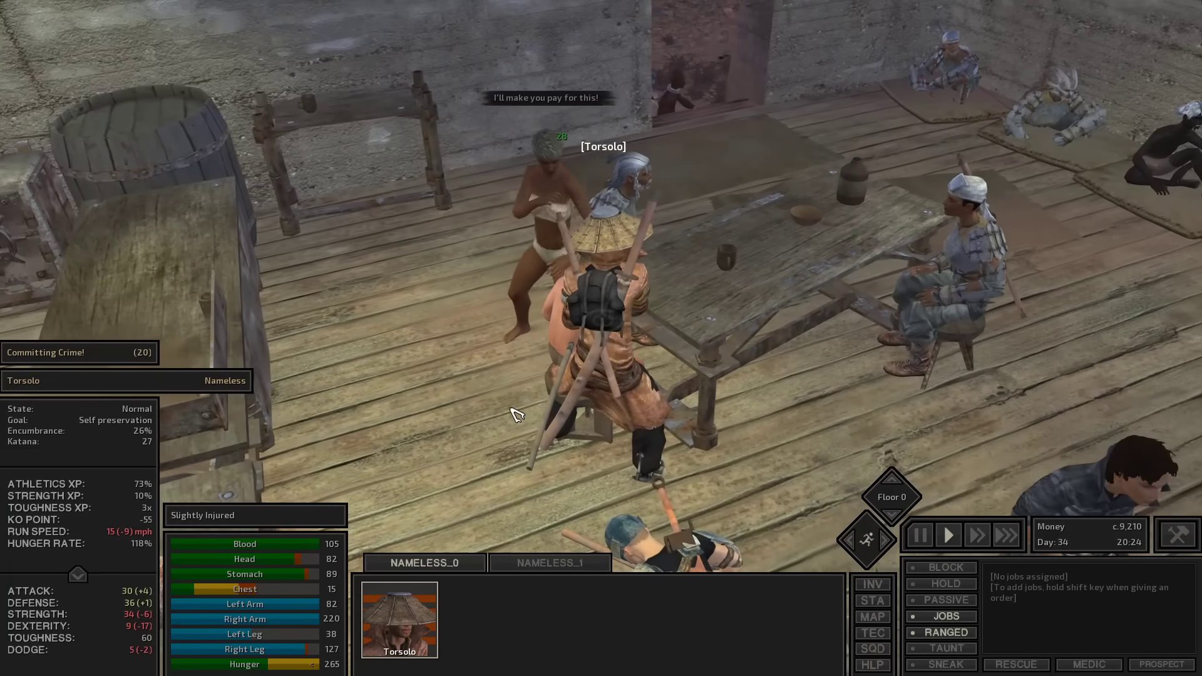
{"action": "key", "text": "e"}
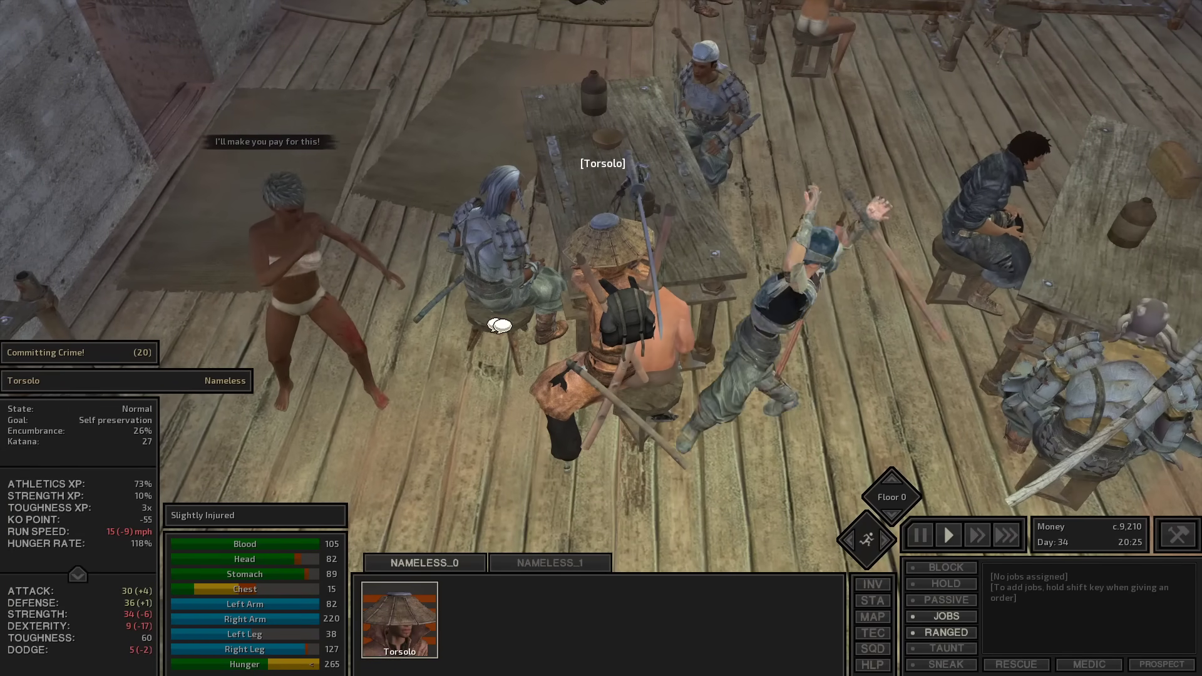
{"action": "key", "text": "e"}
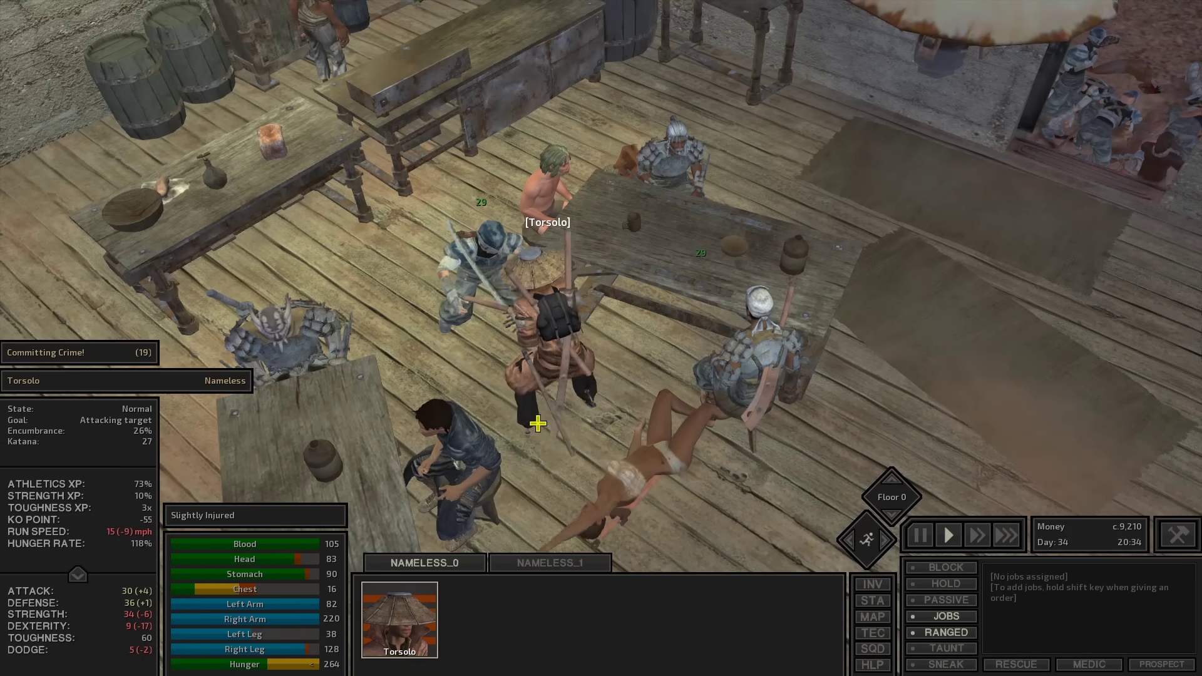
{"action": "scroll", "coordinate": [537, 424], "scroll_direction": "down", "scroll_amount": 3}
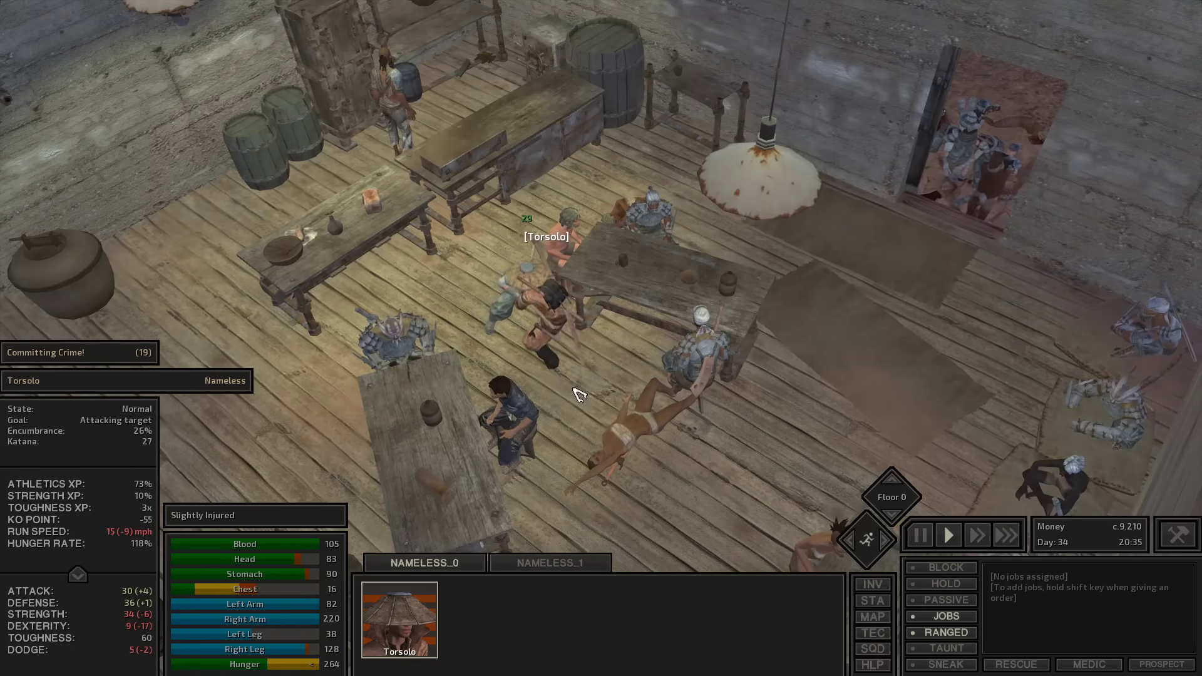
{"action": "scroll", "coordinate": [579, 396], "scroll_direction": "up", "scroll_amount": 2}
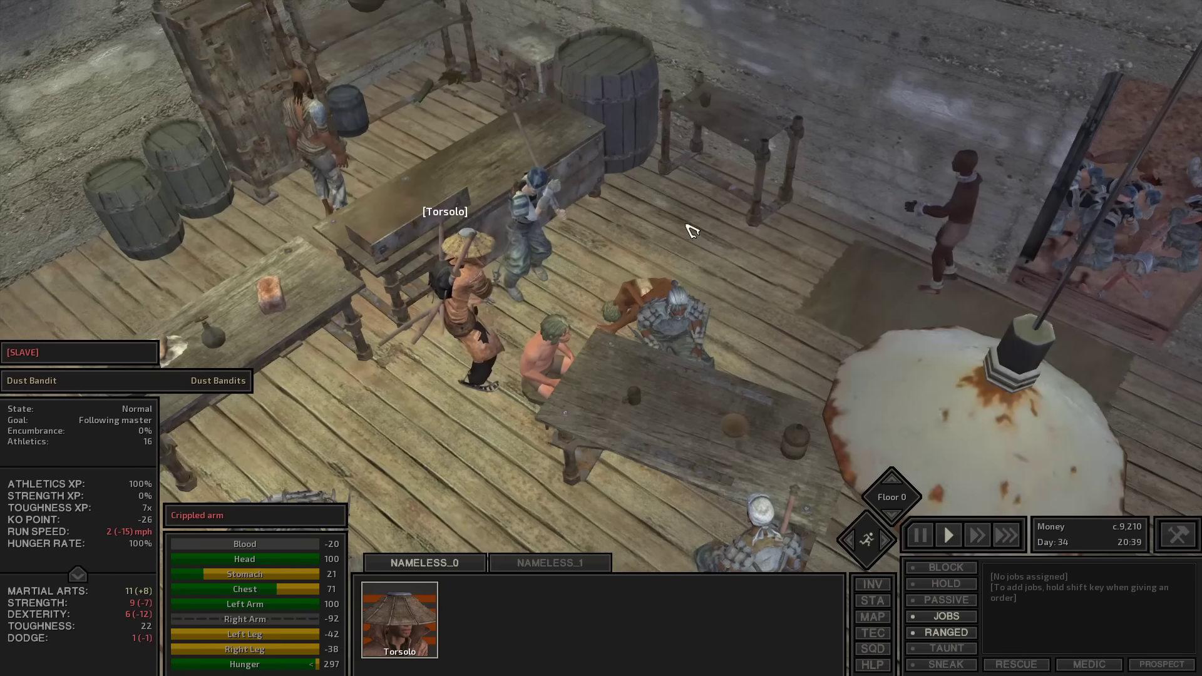
{"action": "scroll", "coordinate": [690, 278], "scroll_direction": "up", "scroll_amount": 2}
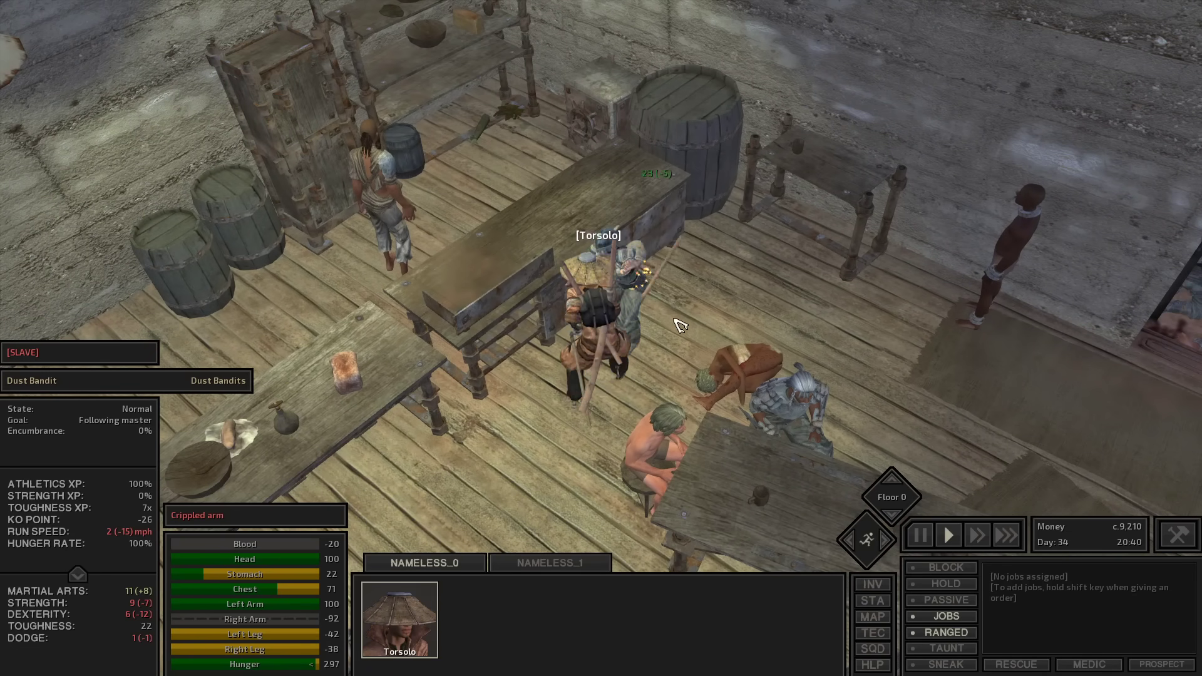
Sell the spiked club and remaining weapon and backpack gear to the barman
{"action": "key", "text": "space"}
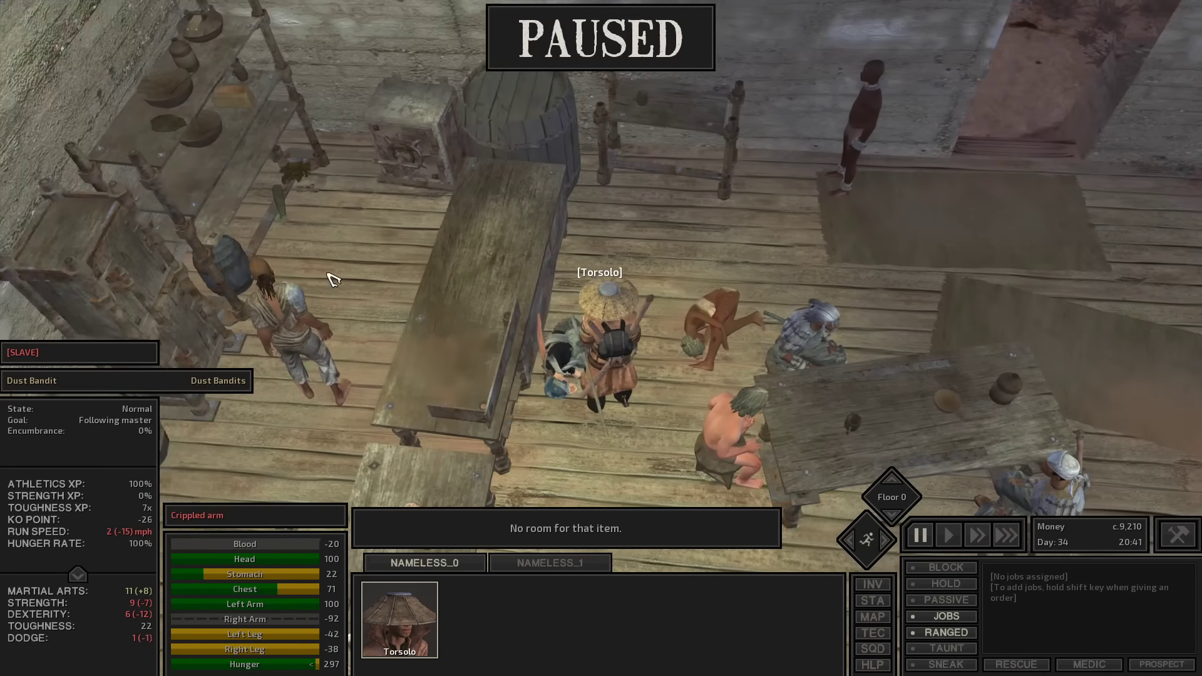
{"action": "right_click", "coordinate": [472, 364]}
{"action": "key", "text": "1"}
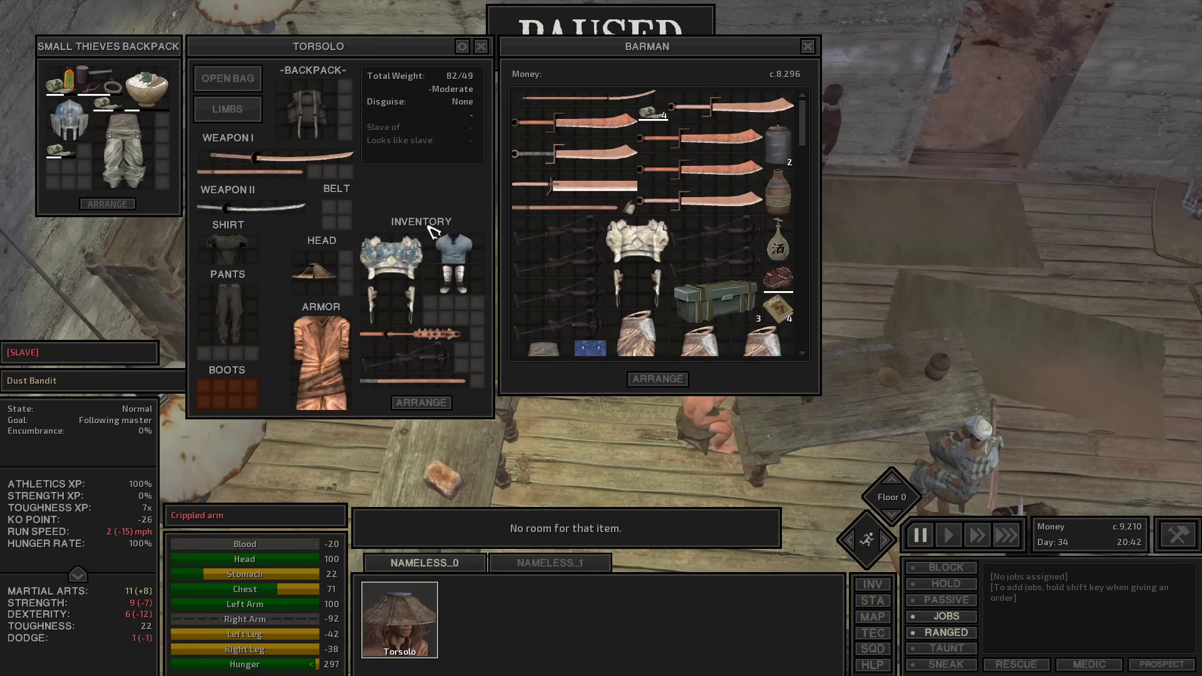
{"action": "left_click", "coordinate": [423, 341], "text": "ctrl"}
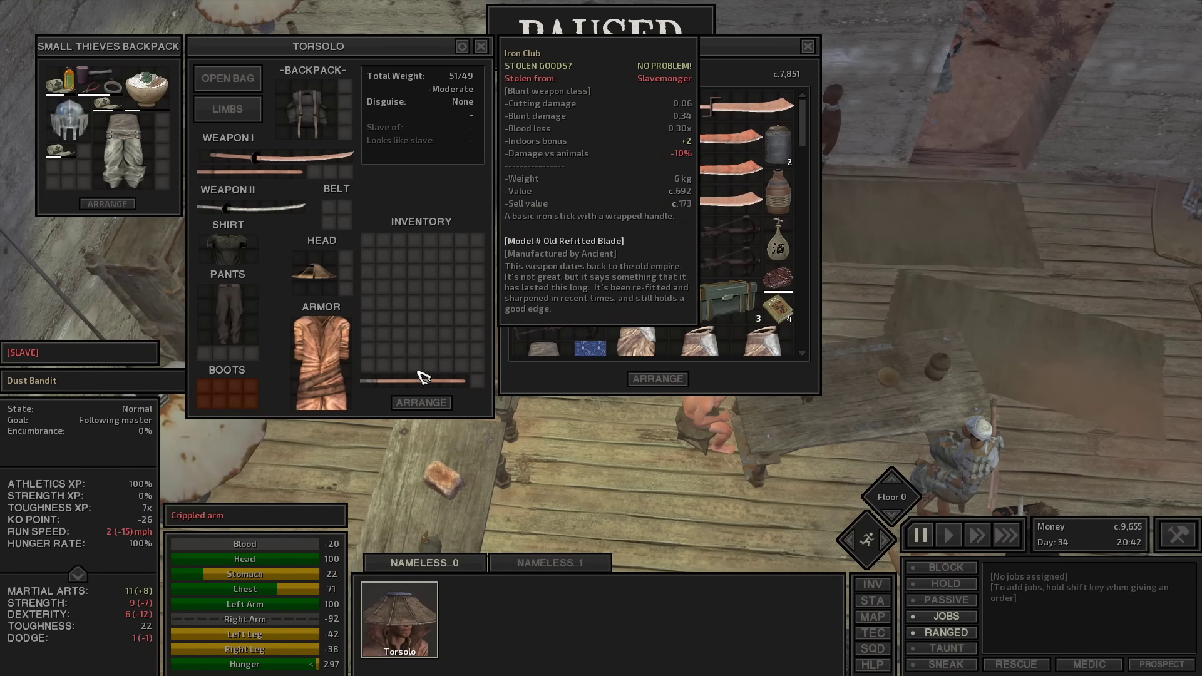
{"action": "left_click", "coordinate": [249, 171], "text": "ctrl"}
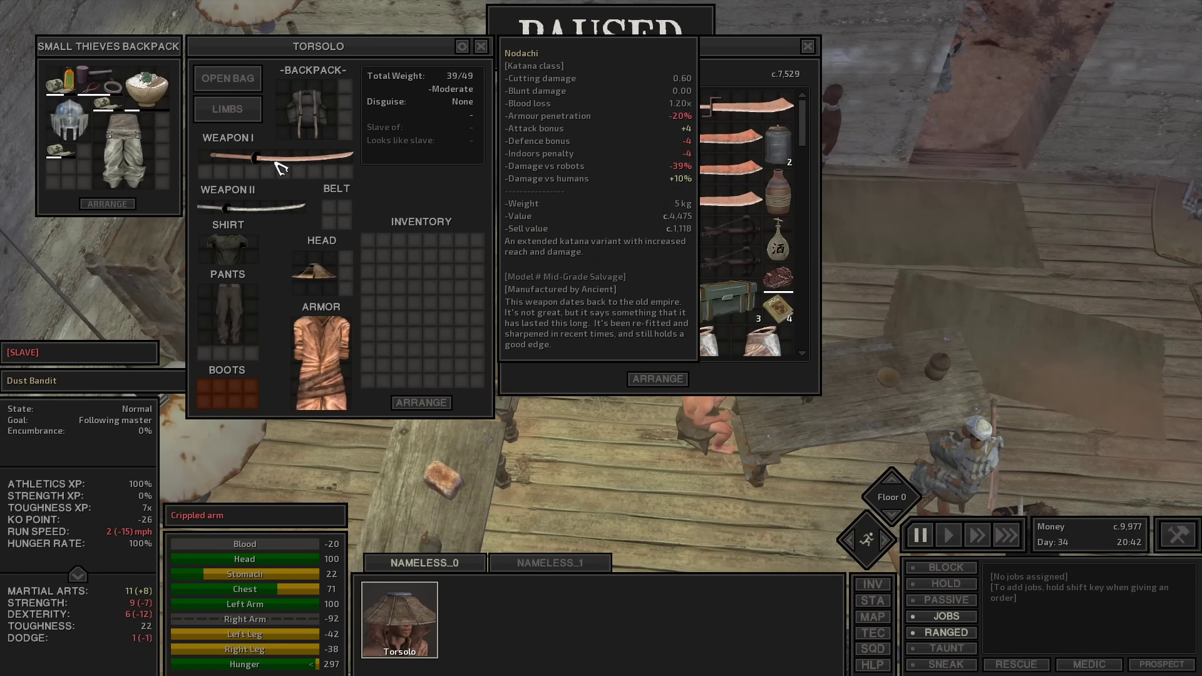
{"action": "left_click", "coordinate": [808, 47]}
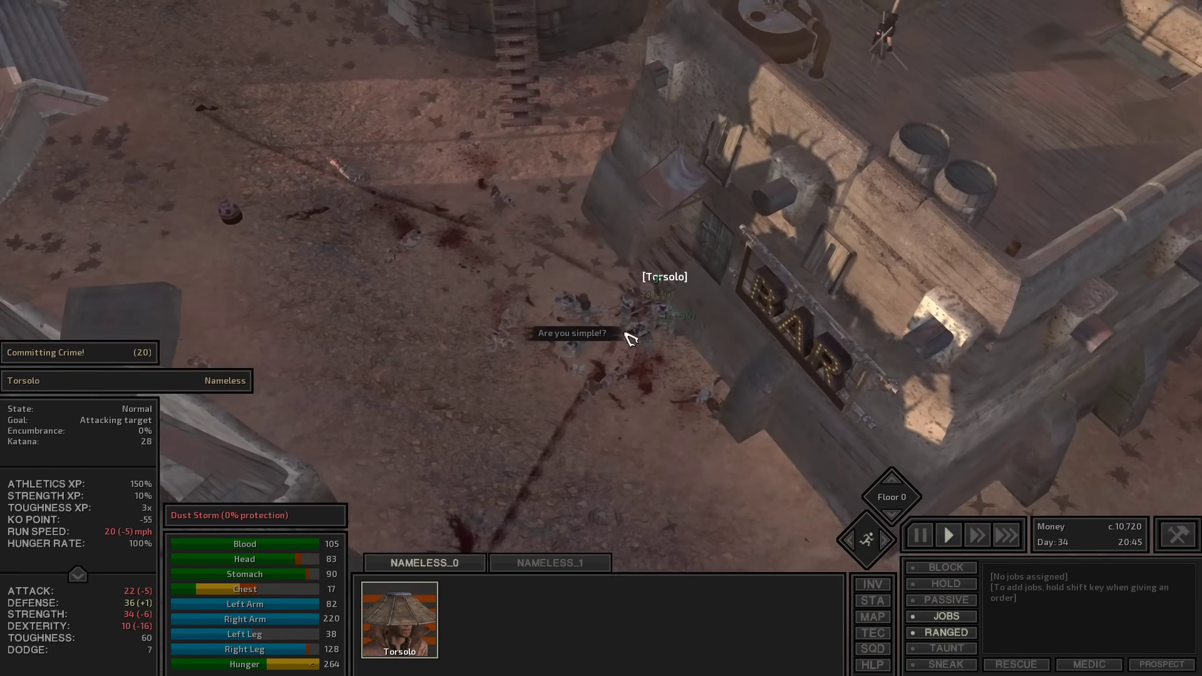
{"action": "scroll", "coordinate": [630, 339], "scroll_direction": "up", "scroll_amount": 5}
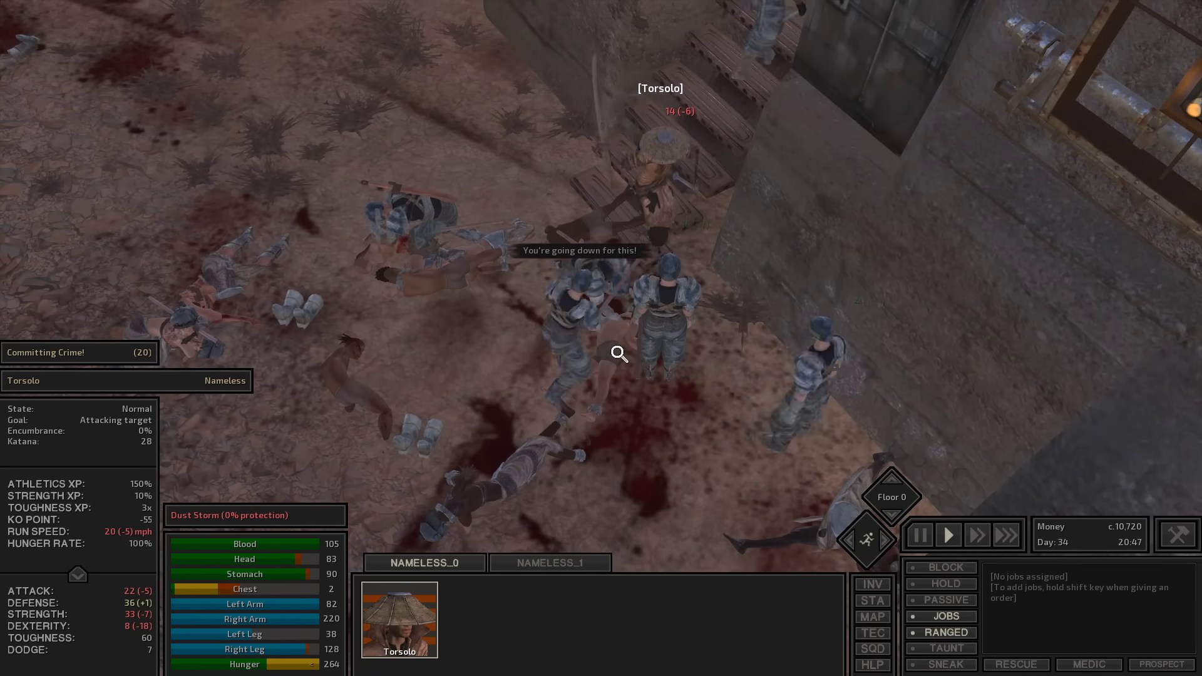
Circle the view around the brawl as Torsolo is knocked out, then close his skills window
{"action": "key", "text": "e"}
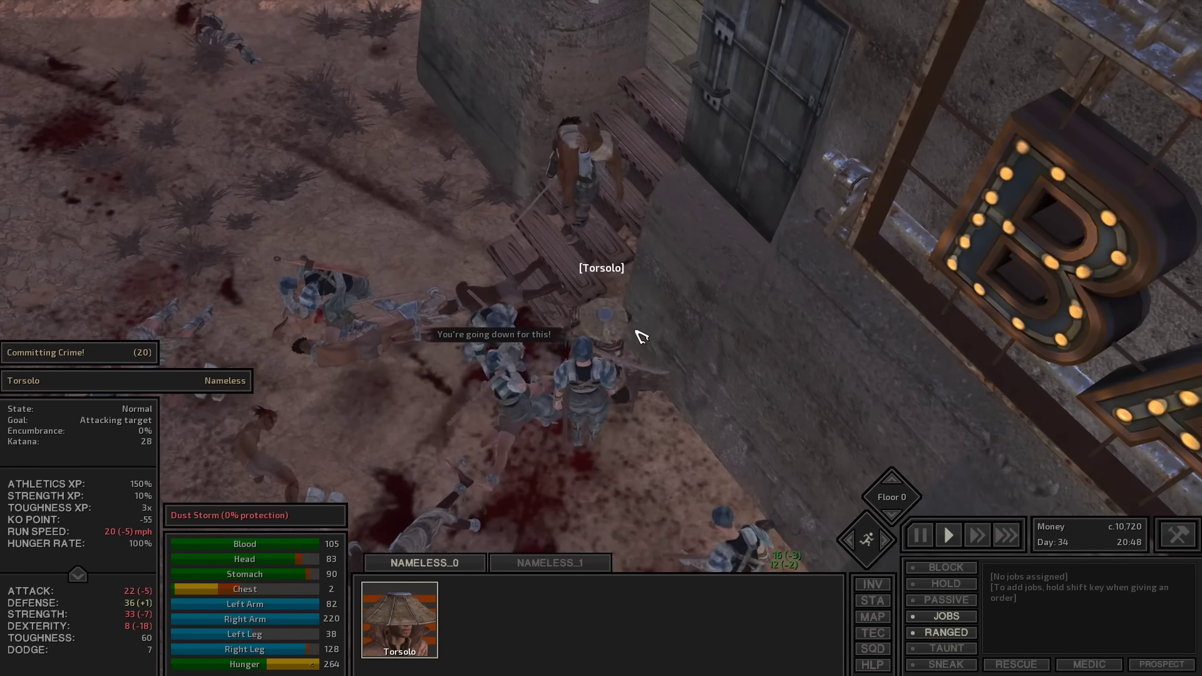
{"action": "key", "text": "e"}
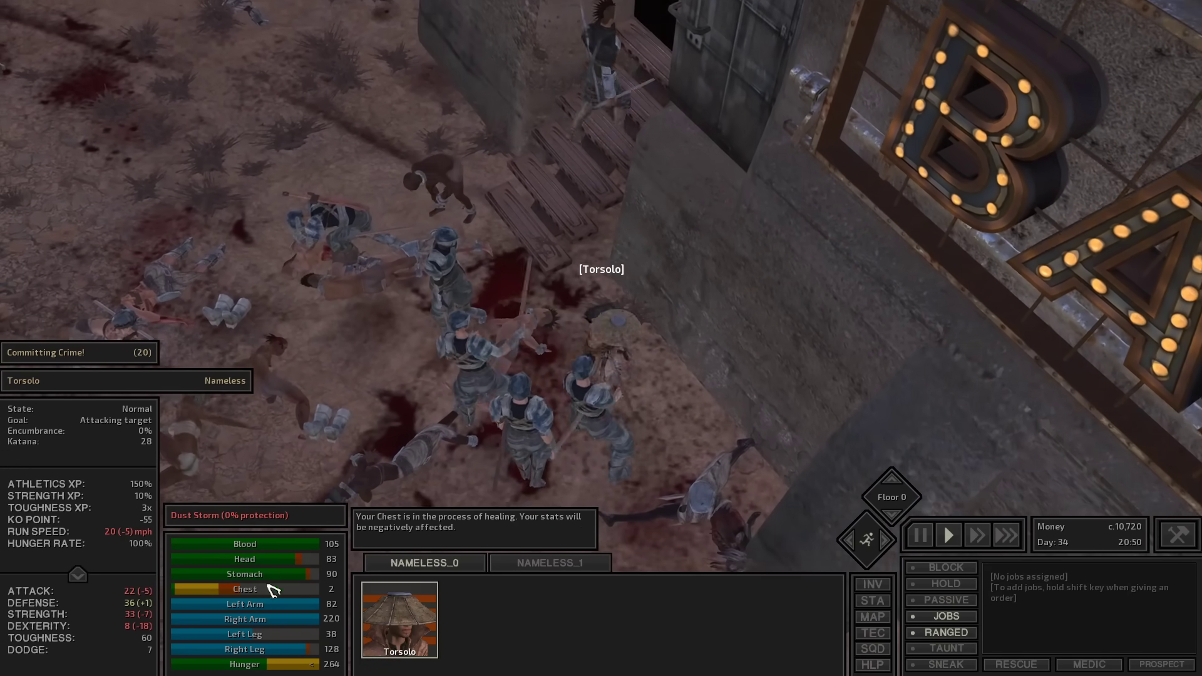
{"action": "key", "text": "e"}
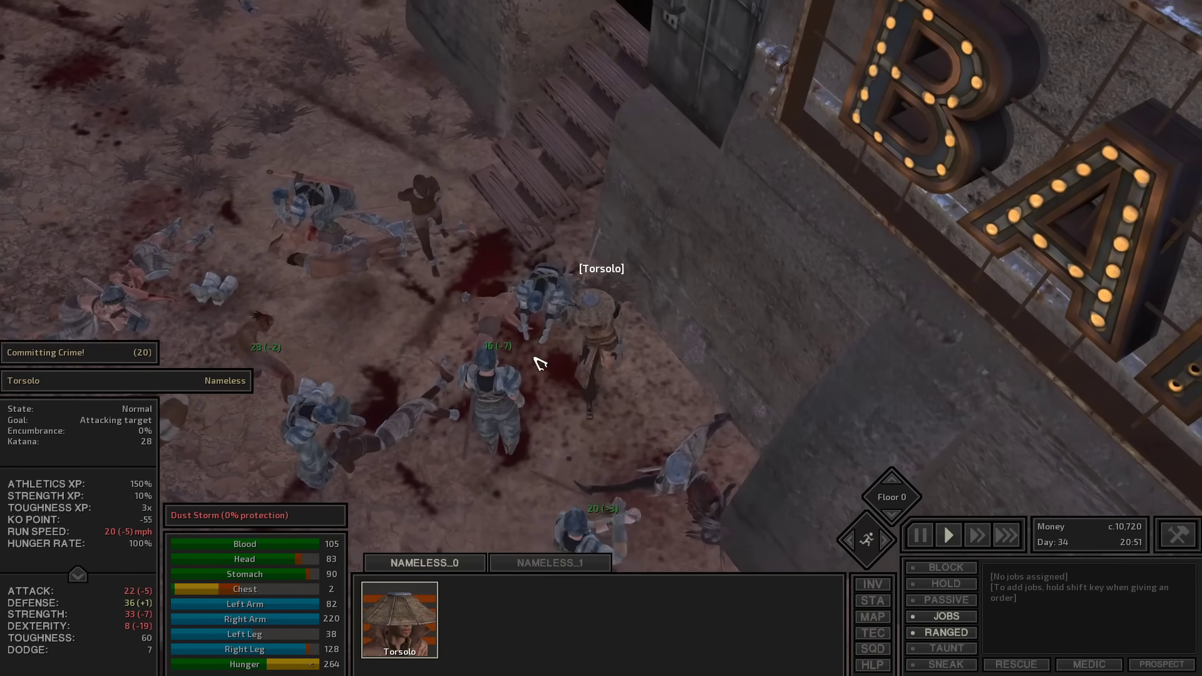
{"action": "key", "text": "e"}
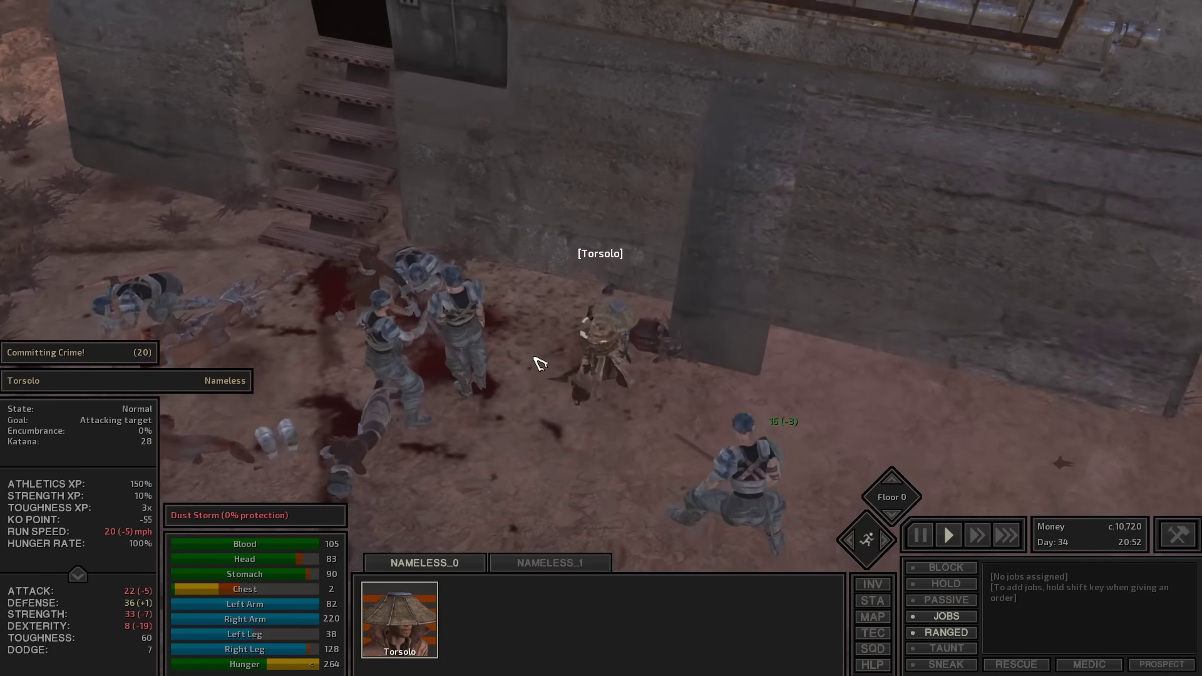
{"action": "key", "text": "e"}
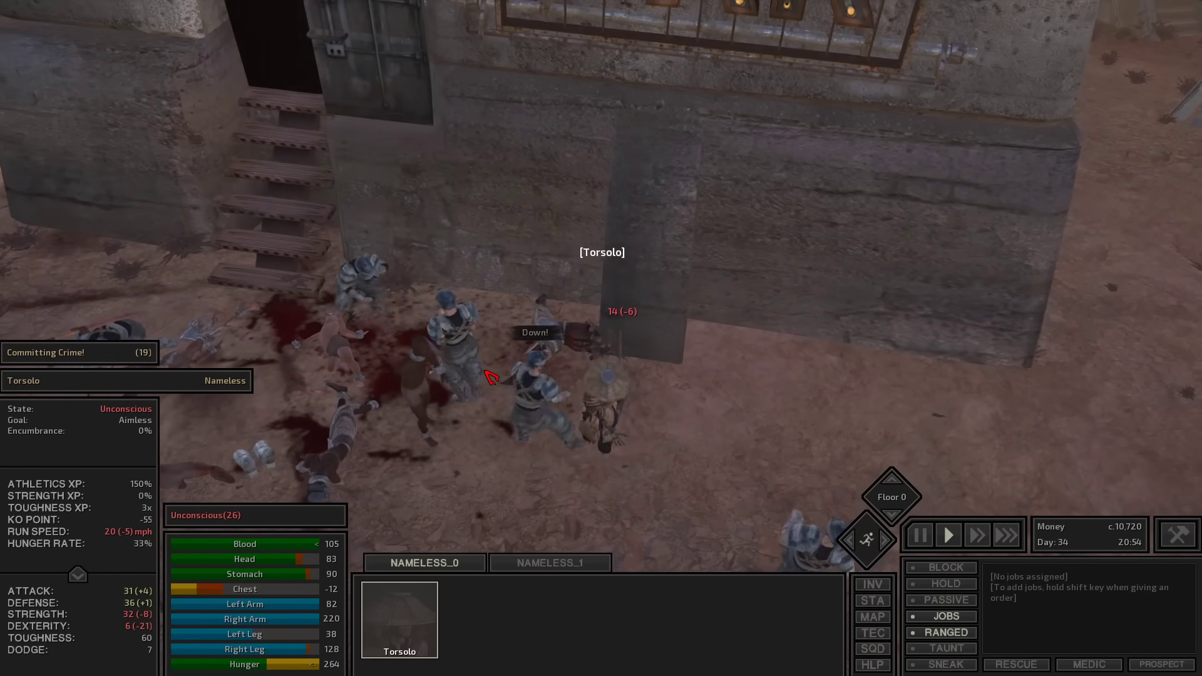
{"action": "key", "text": "e"}
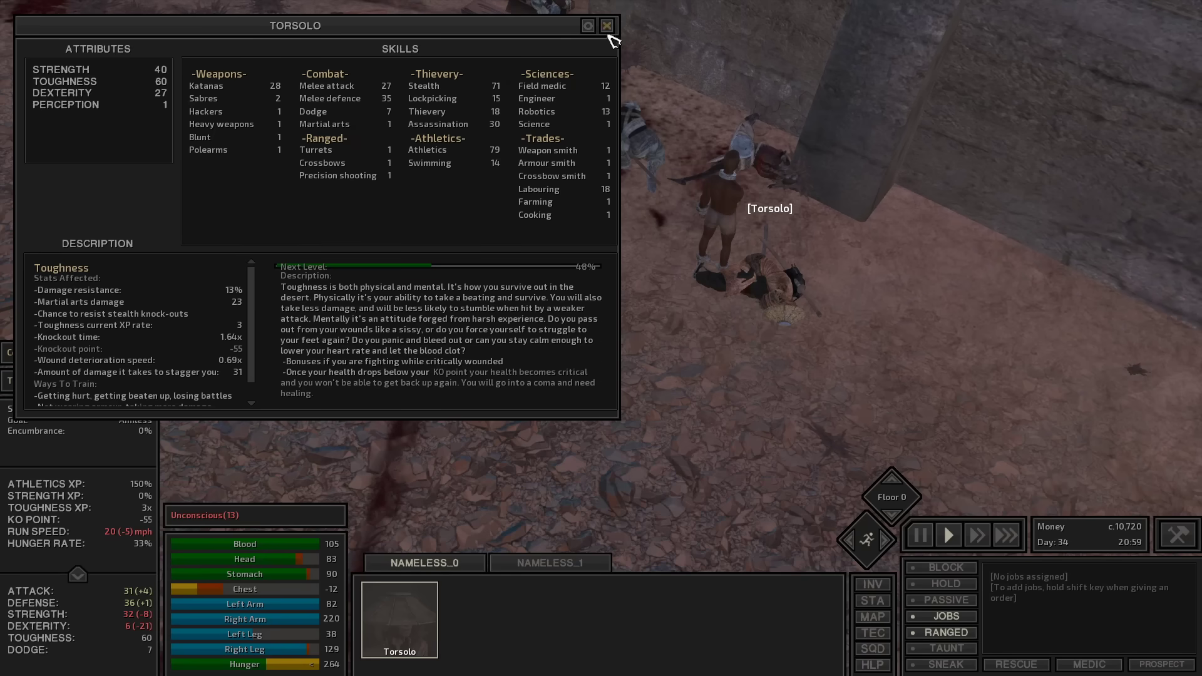
{"action": "left_click", "coordinate": [612, 23]}
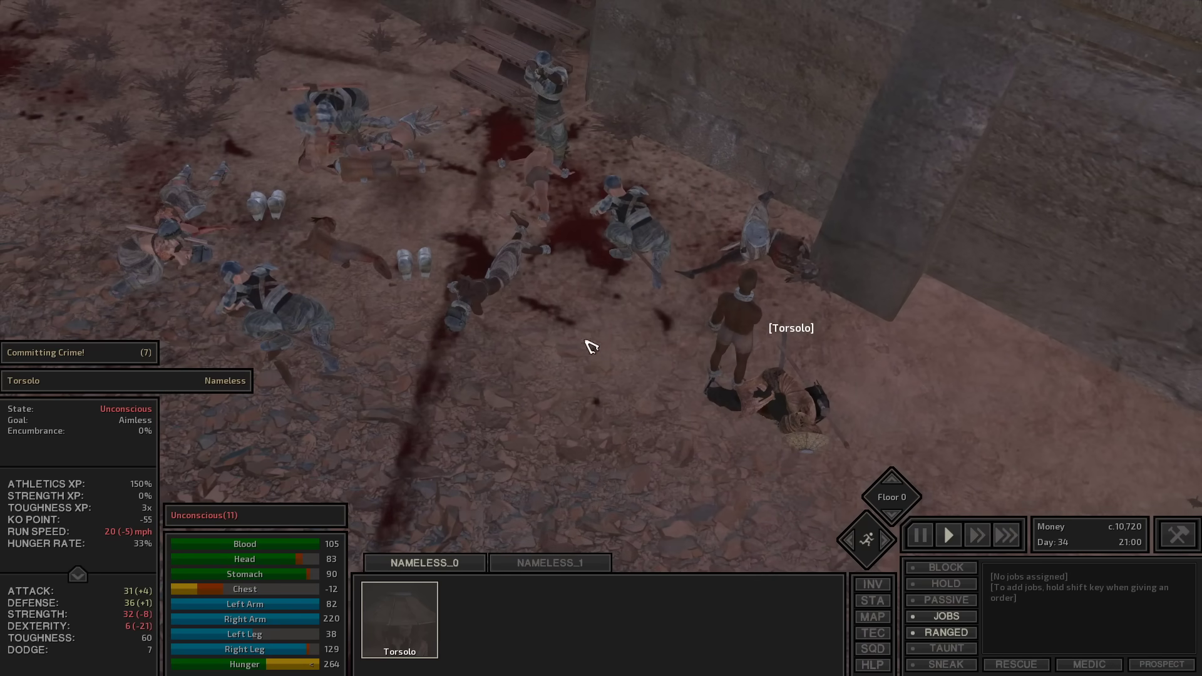
{"action": "key", "text": "e"}
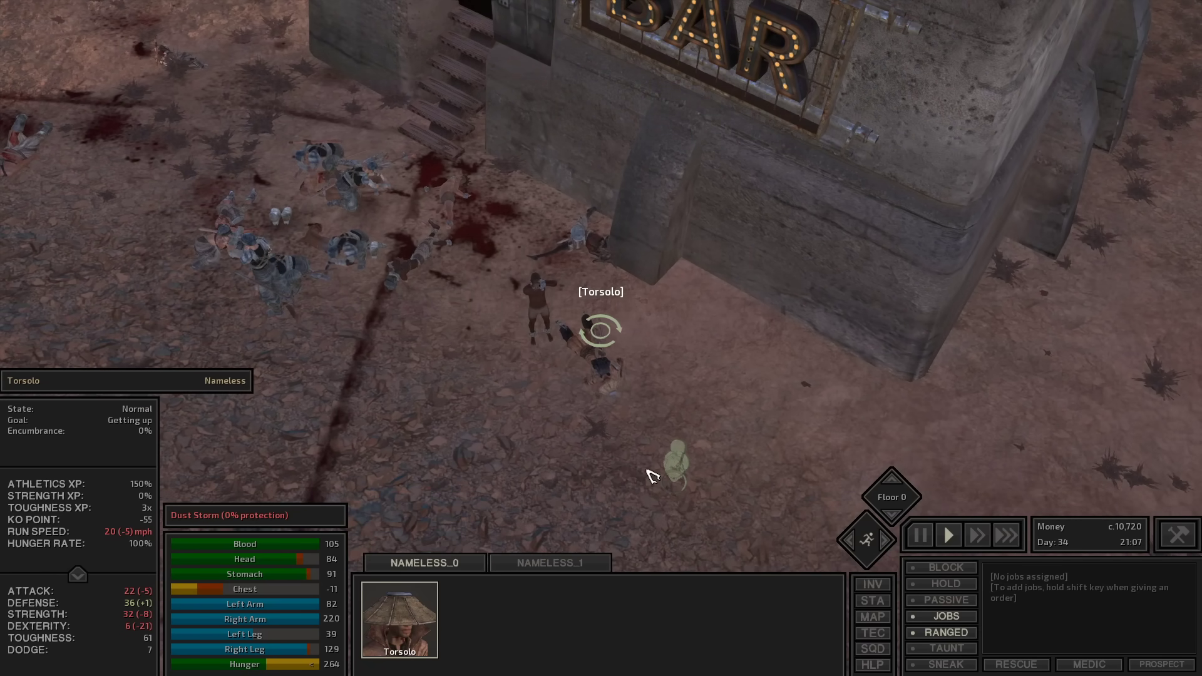
Circle the view around the sleeping Torsolo to show the bar's door
{"action": "key", "text": "e"}
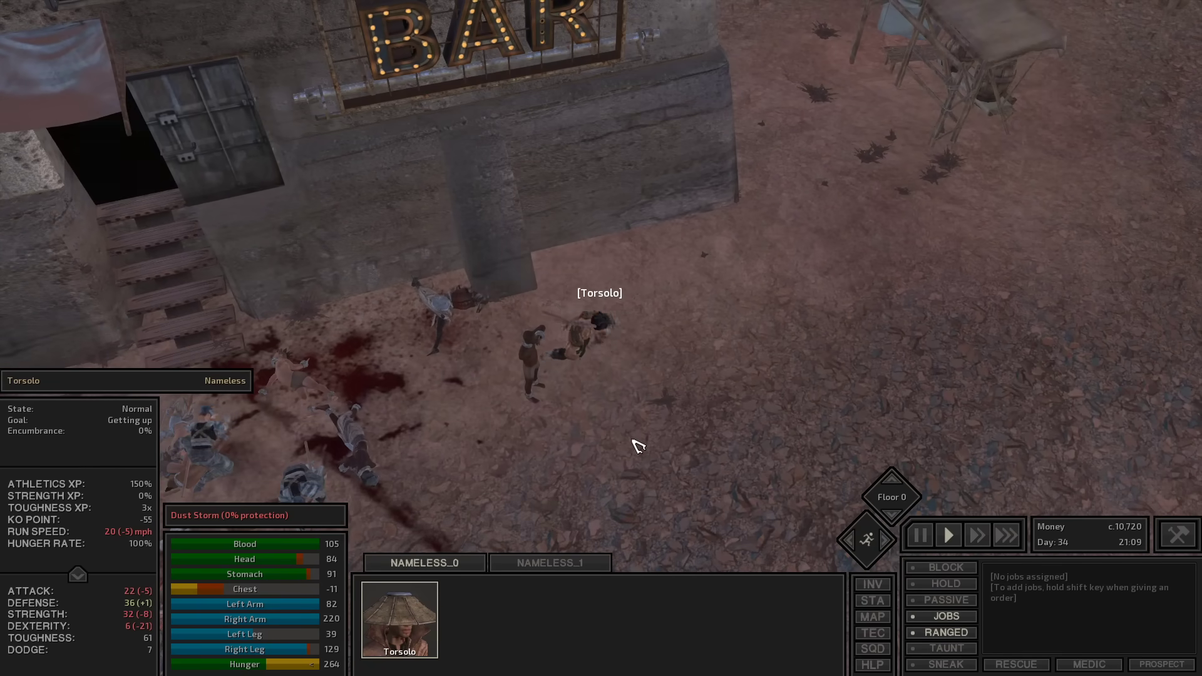
{"action": "key", "text": "e"}
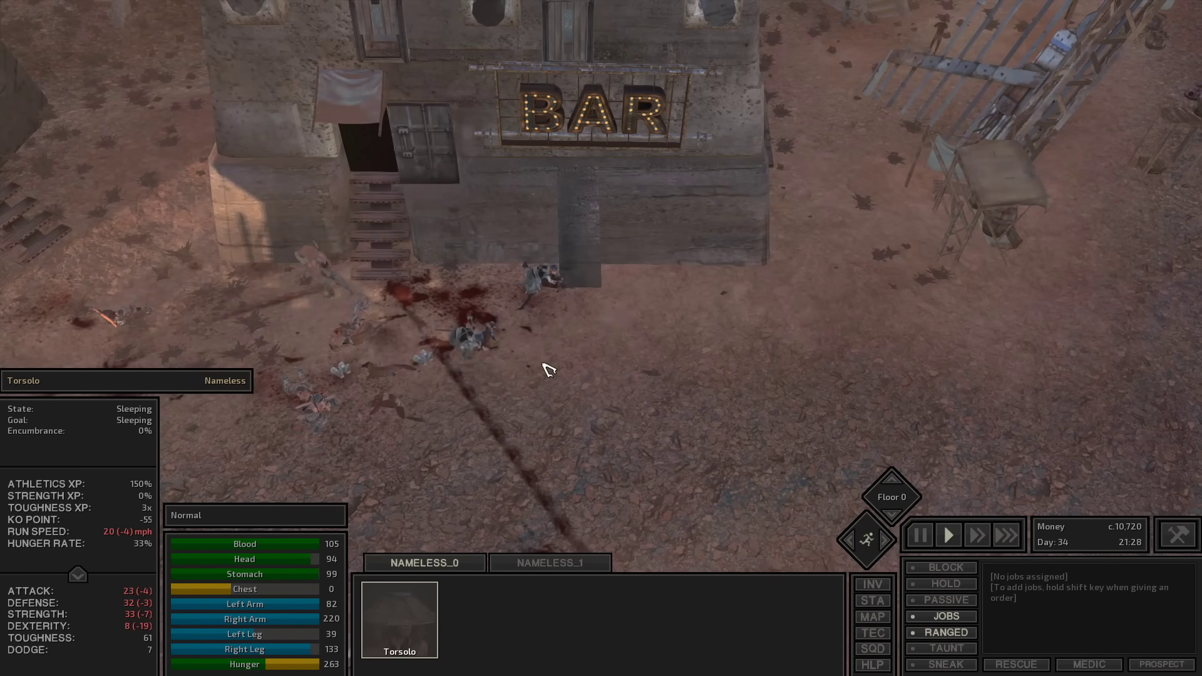
{"action": "key", "text": "q"}
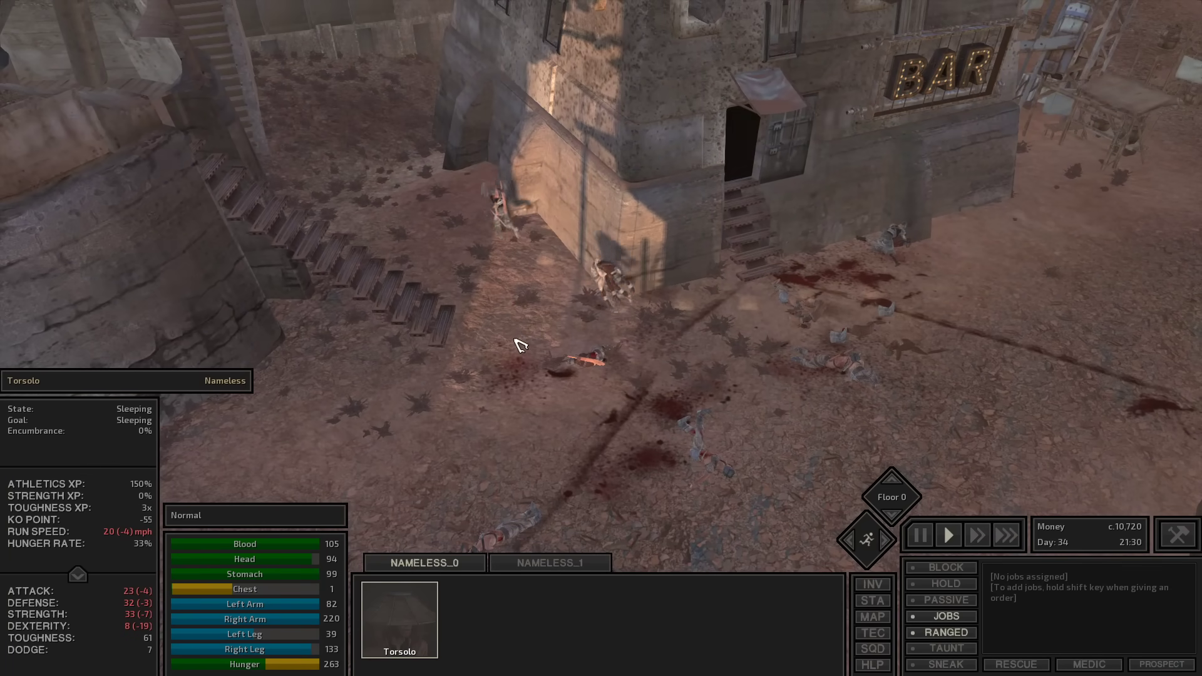
{"action": "scroll", "coordinate": [522, 346], "scroll_direction": "up", "scroll_amount": 5}
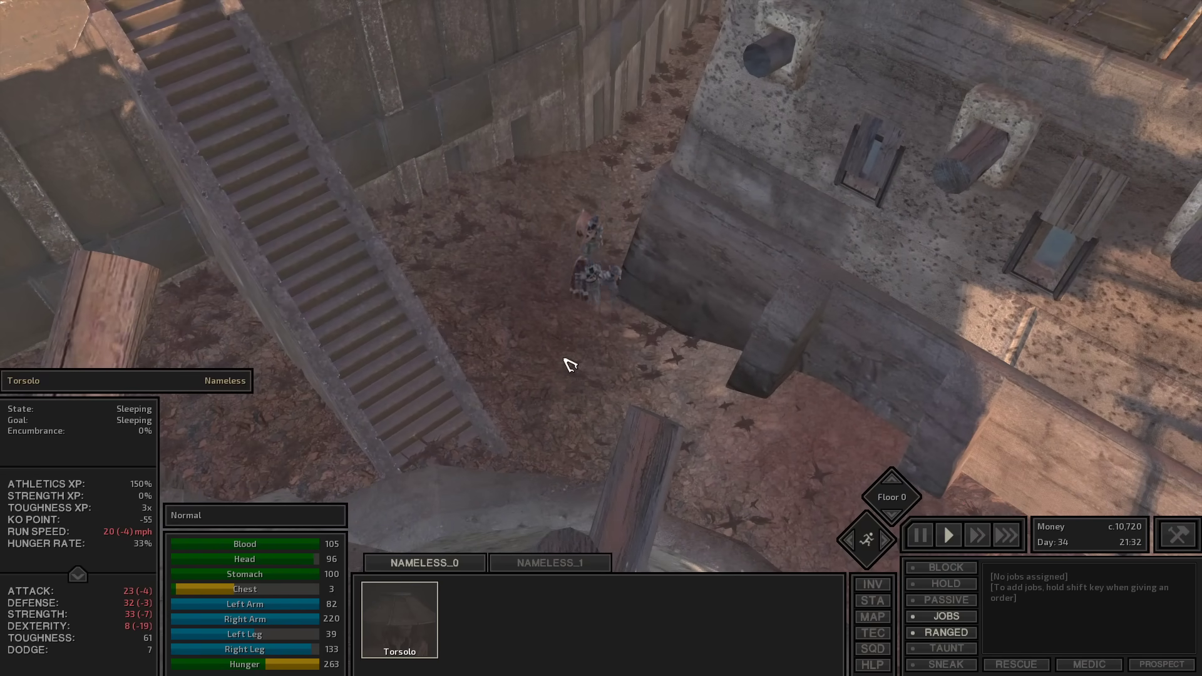
{"action": "scroll", "coordinate": [602, 368], "scroll_direction": "up", "scroll_amount": 5}
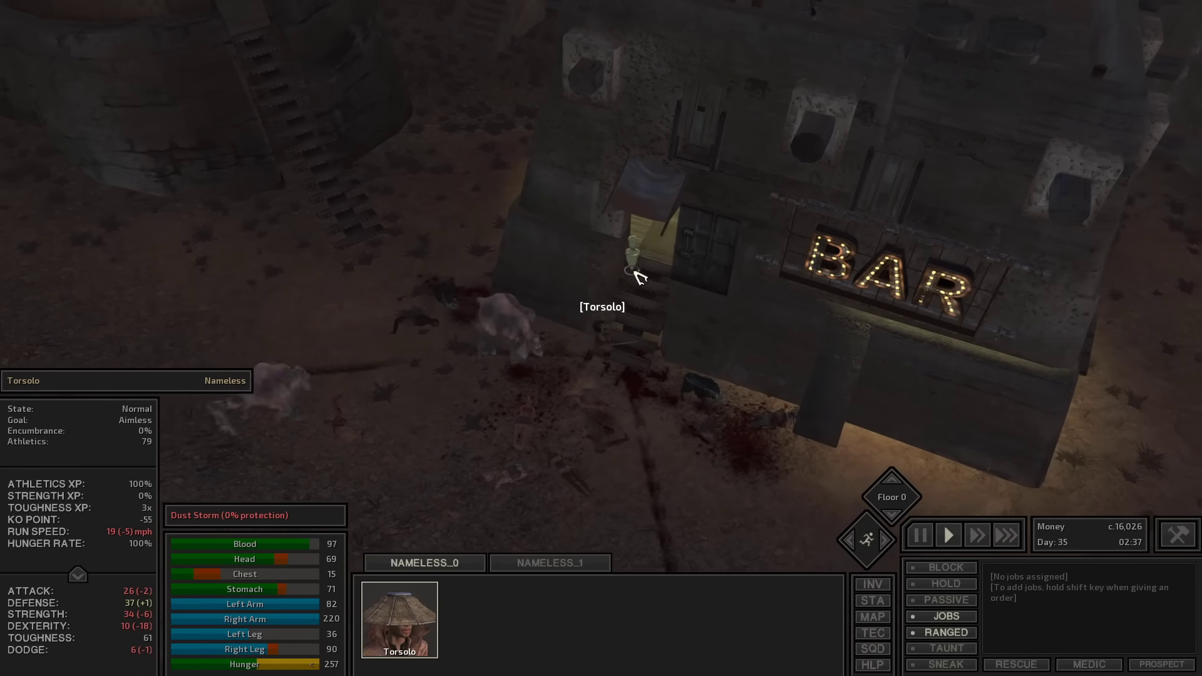
Walk Torsolo through the bar and out to kill the Garru, then open its corpse's inventory
{"action": "right_click", "coordinate": [591, 332]}
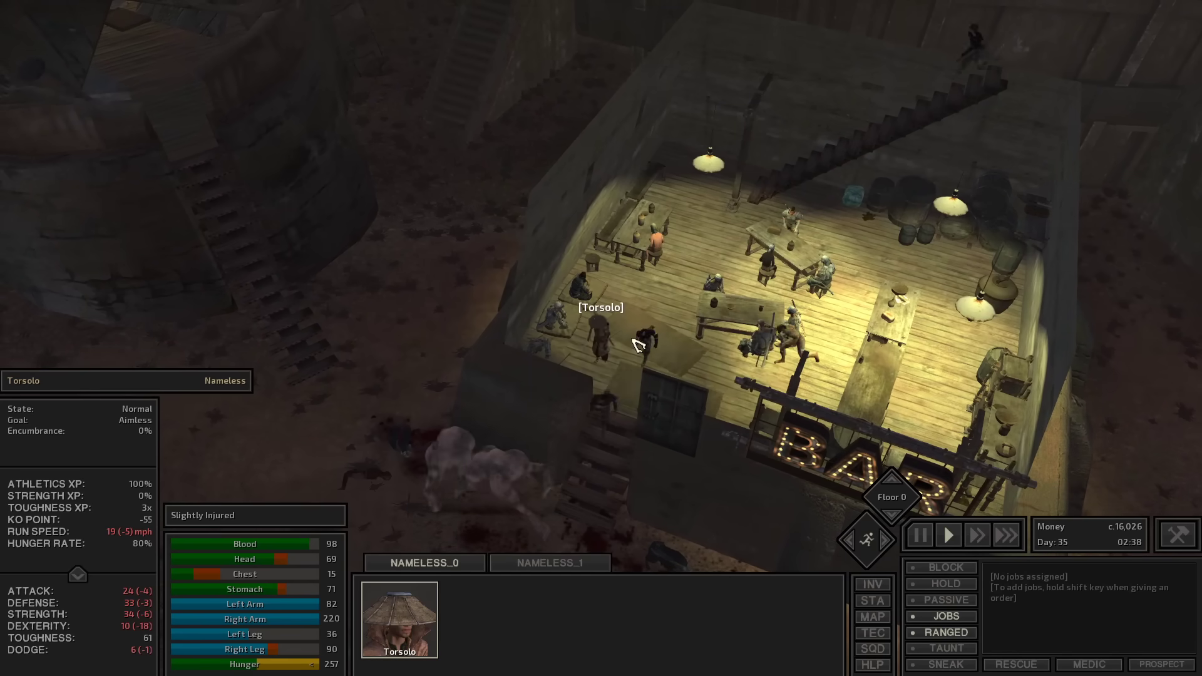
{"action": "right_click", "coordinate": [557, 500]}
{"action": "key", "text": "space"}
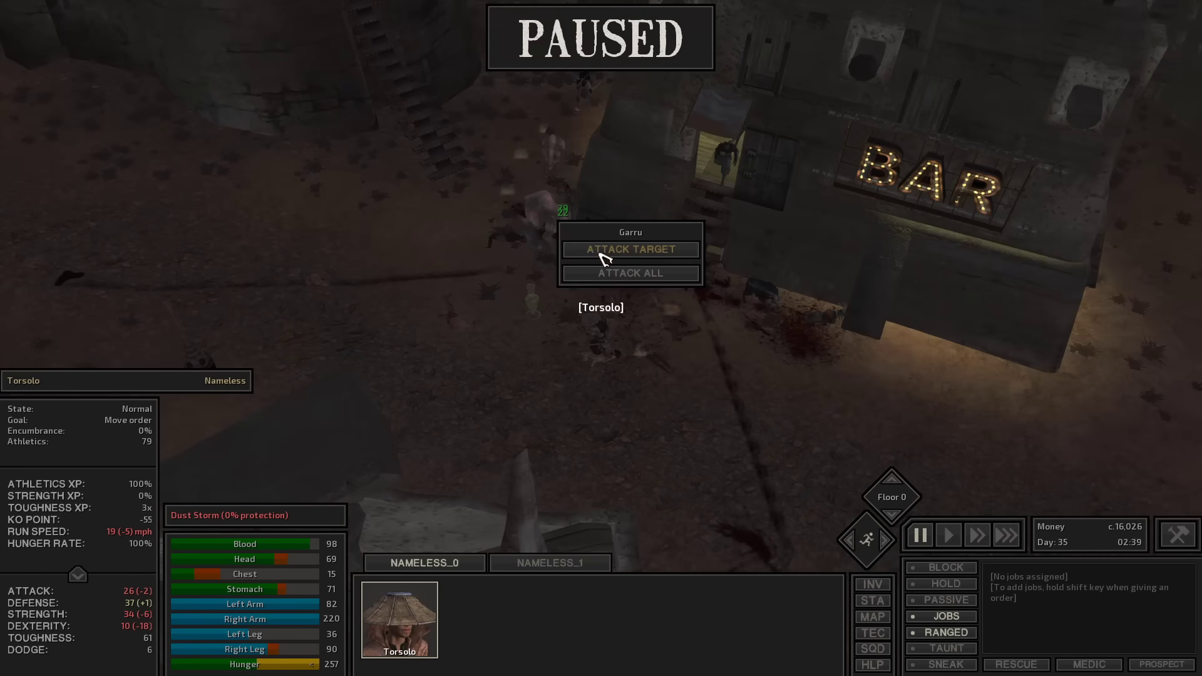
{"action": "key", "text": "space"}
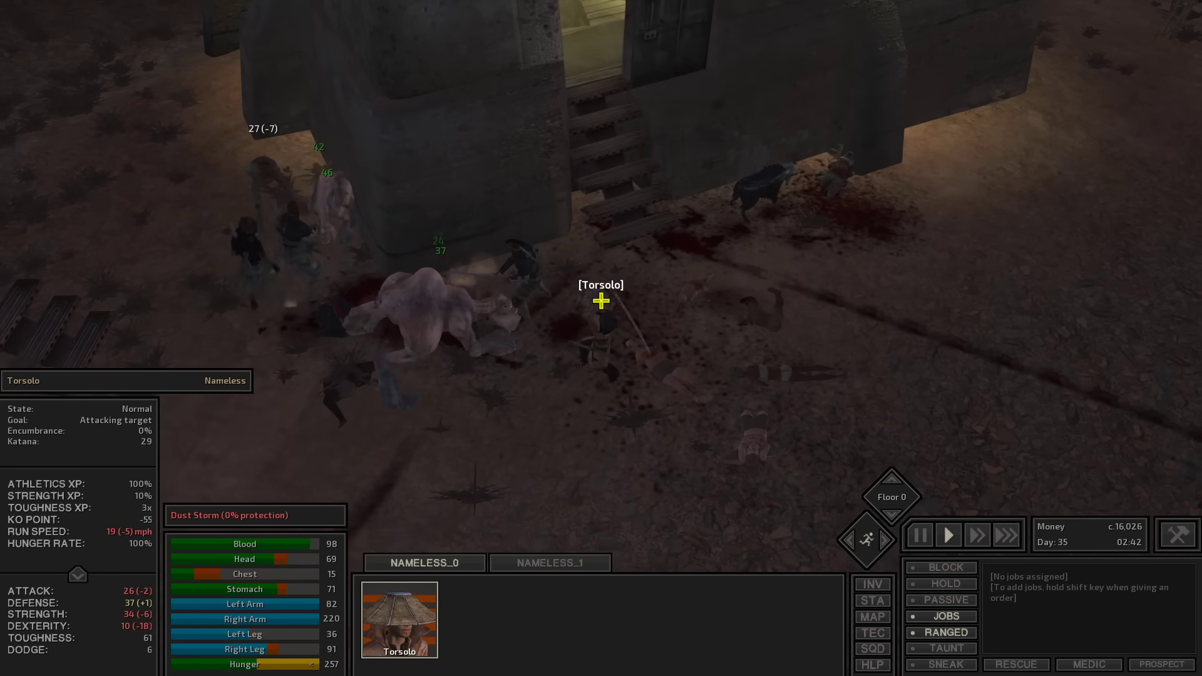
{"action": "right_click", "coordinate": [540, 348]}
{"action": "left_click", "coordinate": [608, 402]}
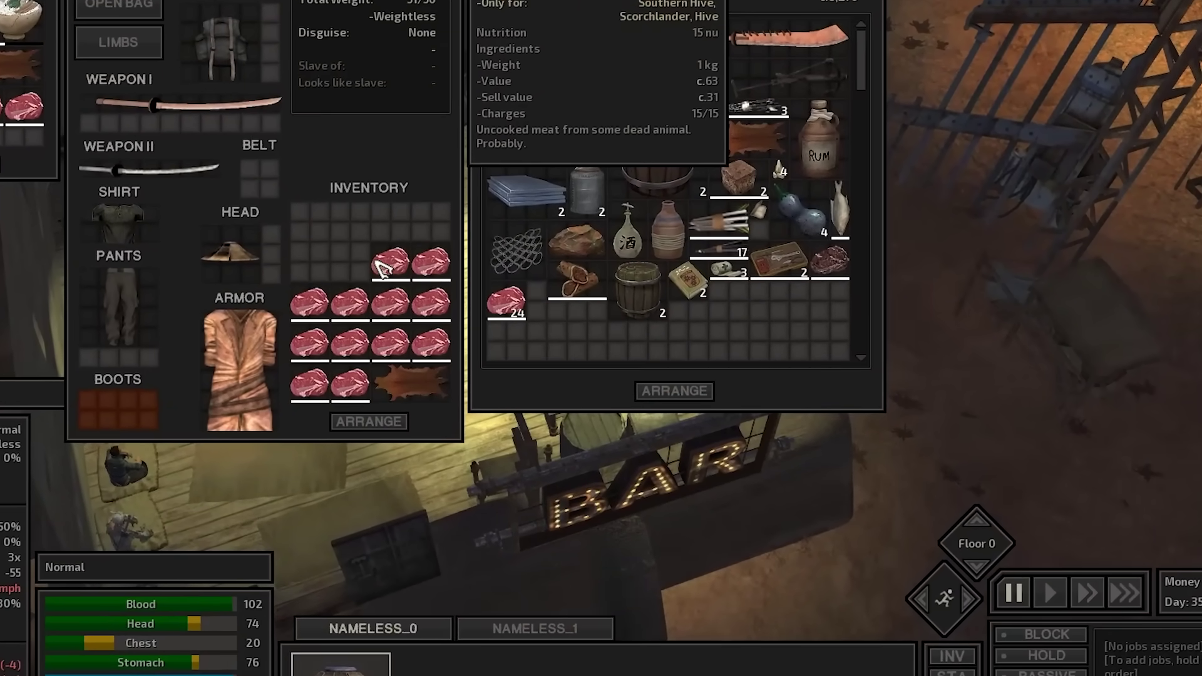
Sell the six pieces of Garru raw meat from Torsolo's inventory to the trader
{"action": "left_click", "coordinate": [390, 263], "text": "ctrl"}
{"action": "left_click", "coordinate": [430, 263], "text": "ctrl"}
{"action": "left_click", "coordinate": [310, 303], "text": "ctrl"}
{"action": "left_click", "coordinate": [350, 303], "text": "ctrl"}
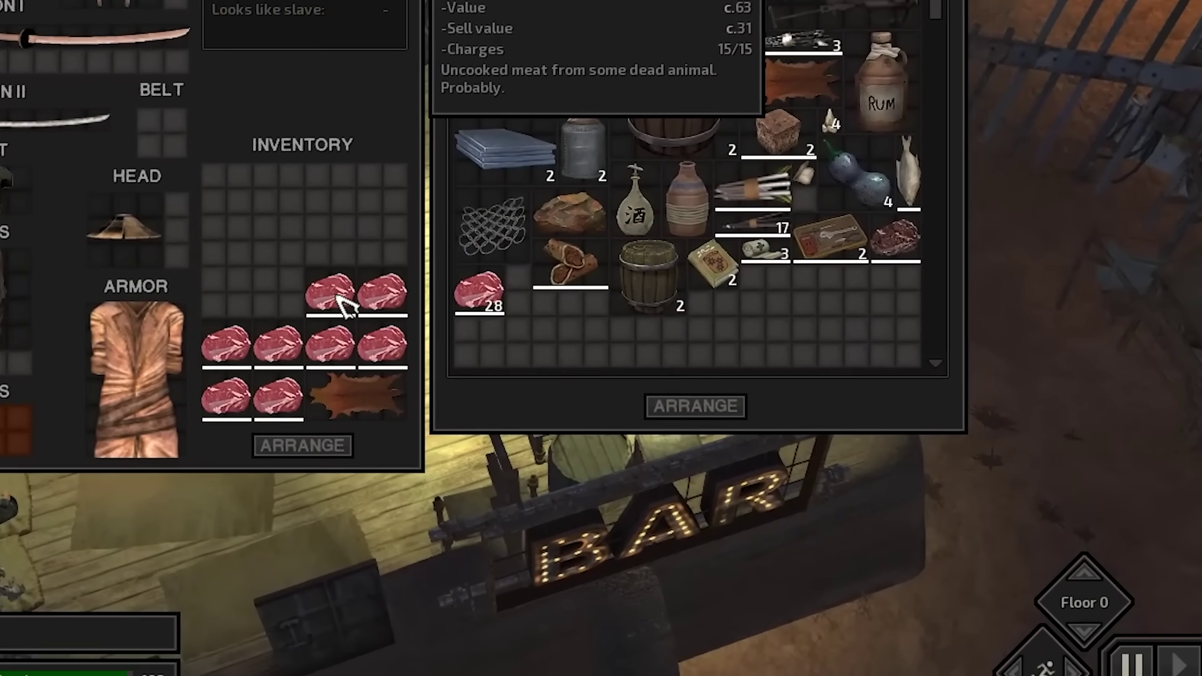
{"action": "left_click", "coordinate": [389, 304], "text": "ctrl"}
{"action": "left_click", "coordinate": [430, 303], "text": "ctrl"}
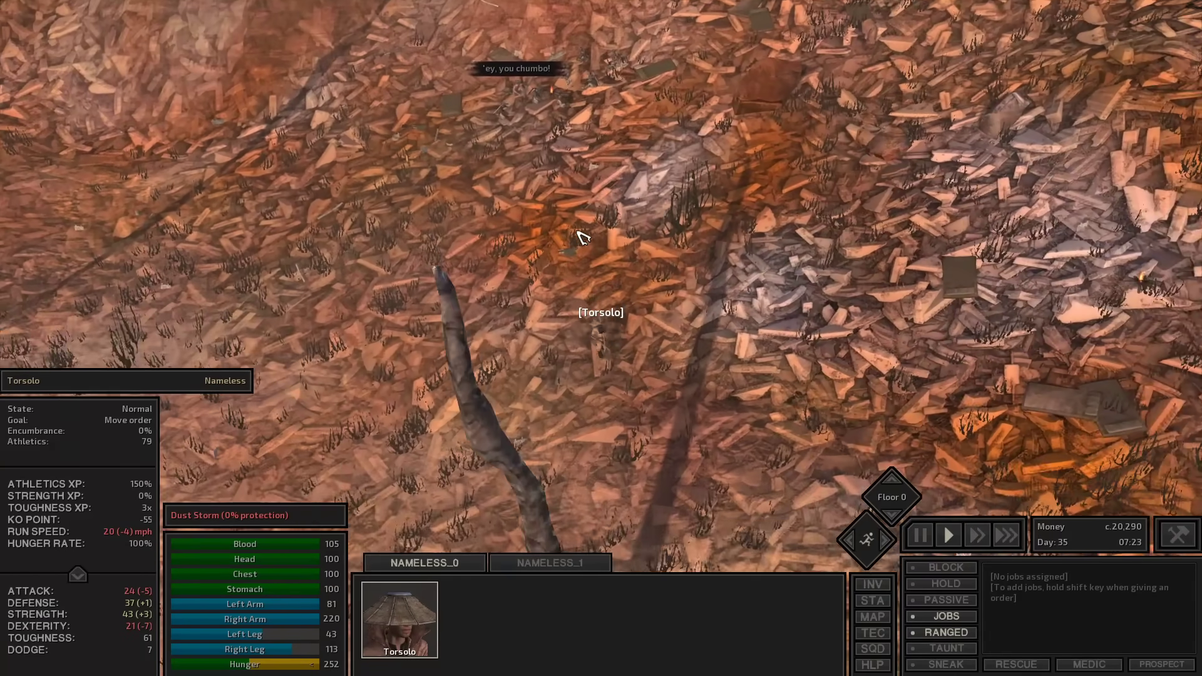
{"action": "scroll", "coordinate": [580, 237], "scroll_direction": "down", "scroll_amount": 3}
Move Torsolo across the terrain toward the Dust Bandits, briefly fast-forwarding
{"action": "right_click", "coordinate": [554, 186]}
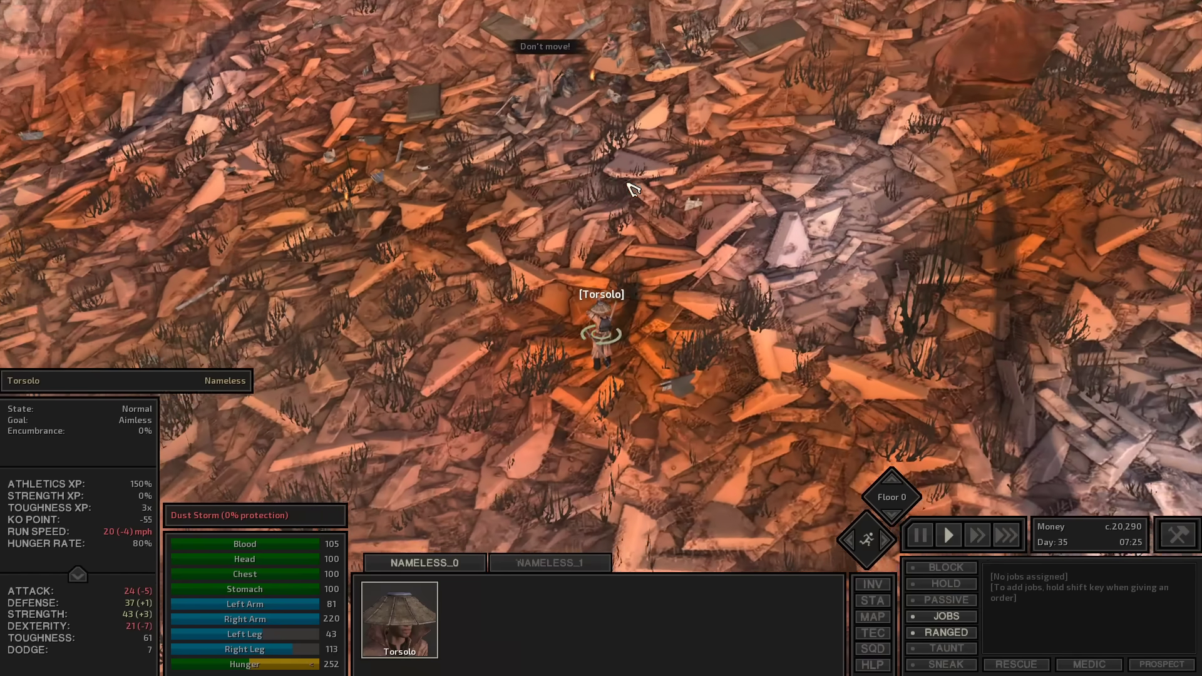
{"action": "scroll", "coordinate": [620, 245], "scroll_direction": "up", "scroll_amount": 2}
{"action": "right_click", "coordinate": [713, 408]}
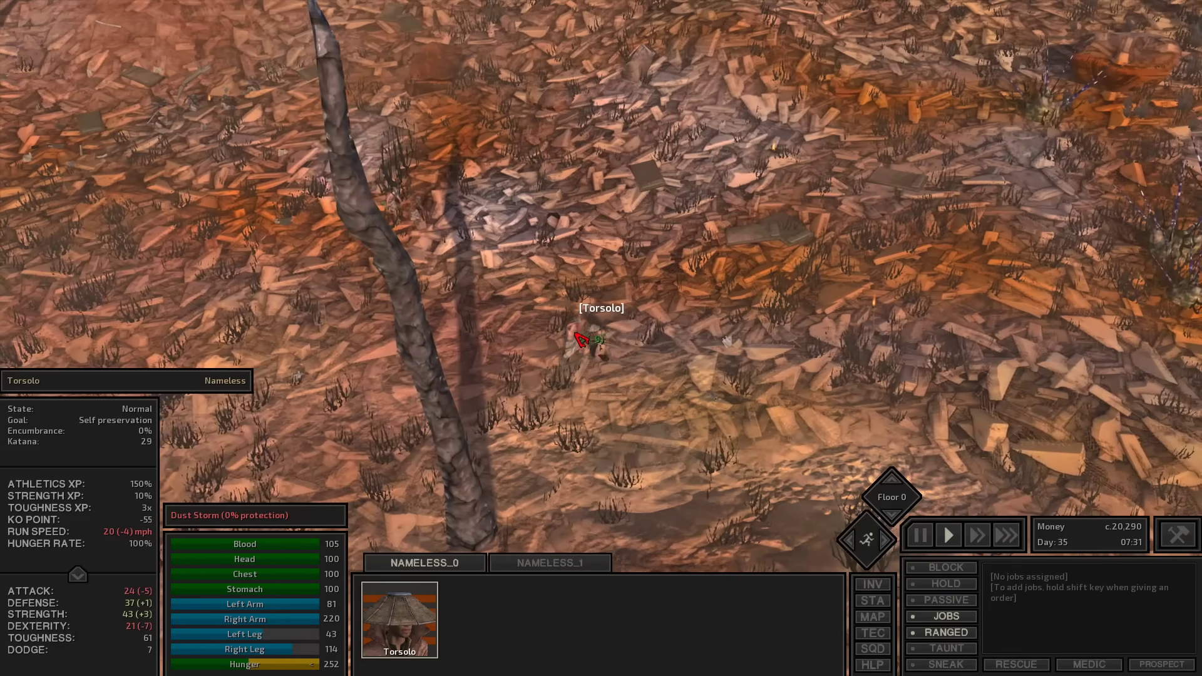
{"action": "scroll", "coordinate": [583, 343], "scroll_direction": "up", "scroll_amount": 3}
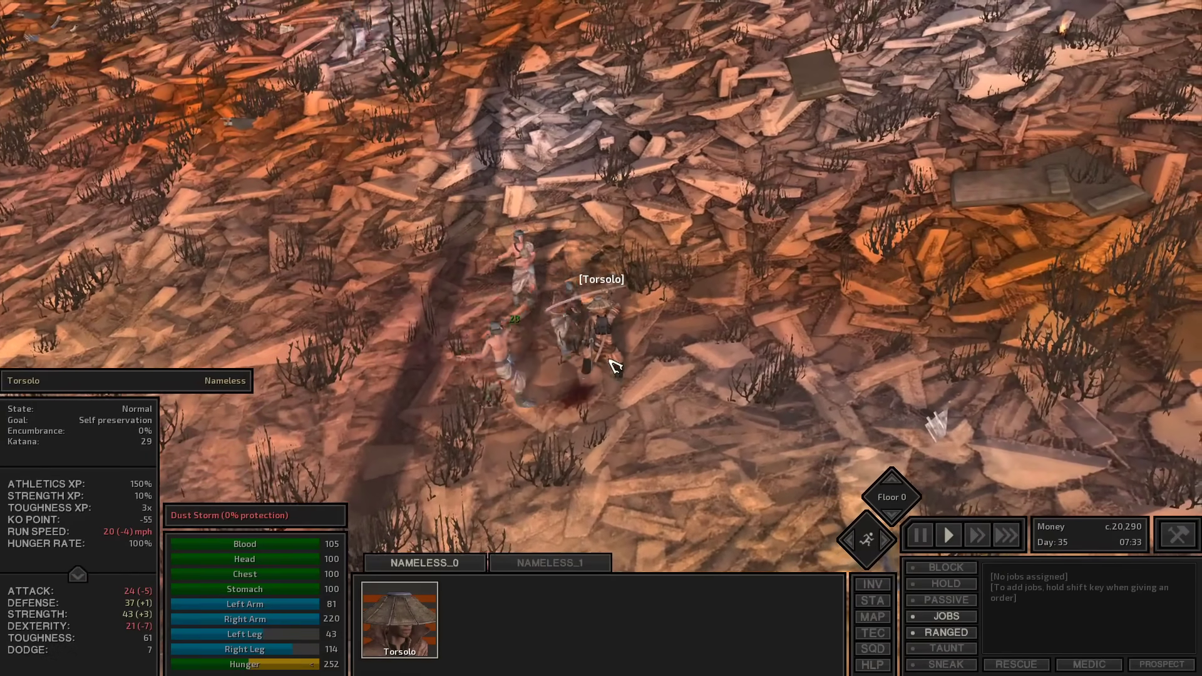
{"action": "scroll", "coordinate": [611, 365], "scroll_direction": "down", "scroll_amount": 3}
{"action": "right_click", "coordinate": [609, 343]}
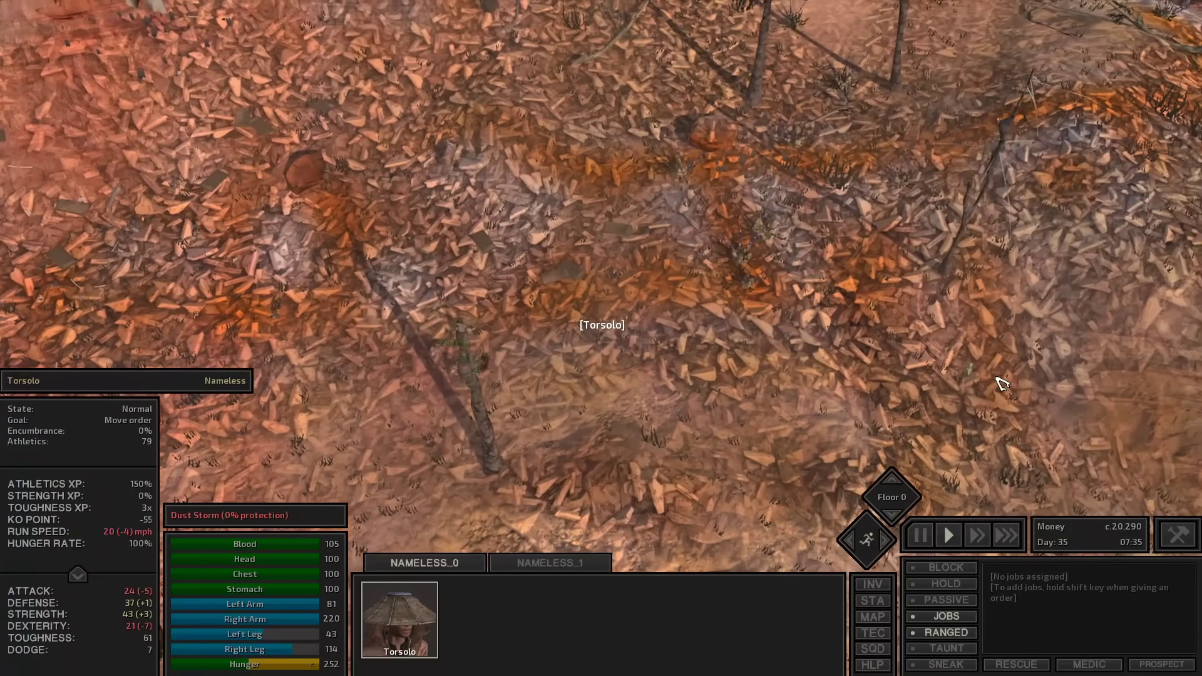
{"action": "key", "text": "F4"}
{"action": "key", "text": "F2"}
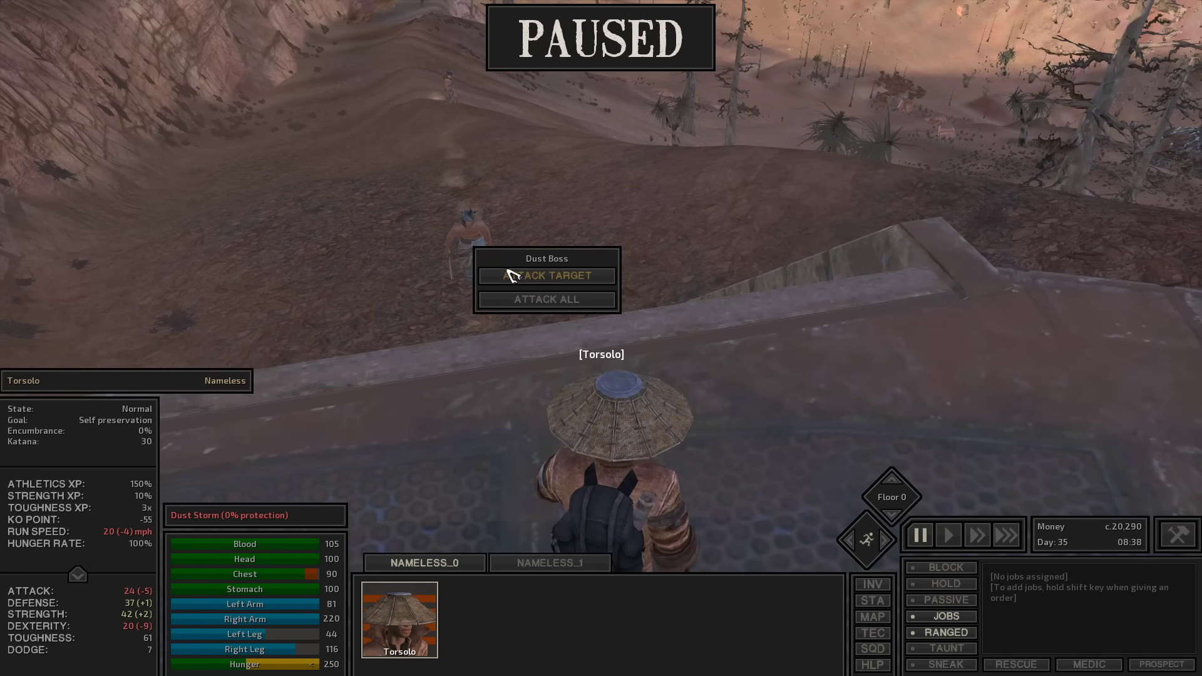
Order Torsolo to attack the Dust Boss and the bandits, unpausing the fight
{"action": "left_click", "coordinate": [510, 275]}
{"action": "key", "text": "space"}
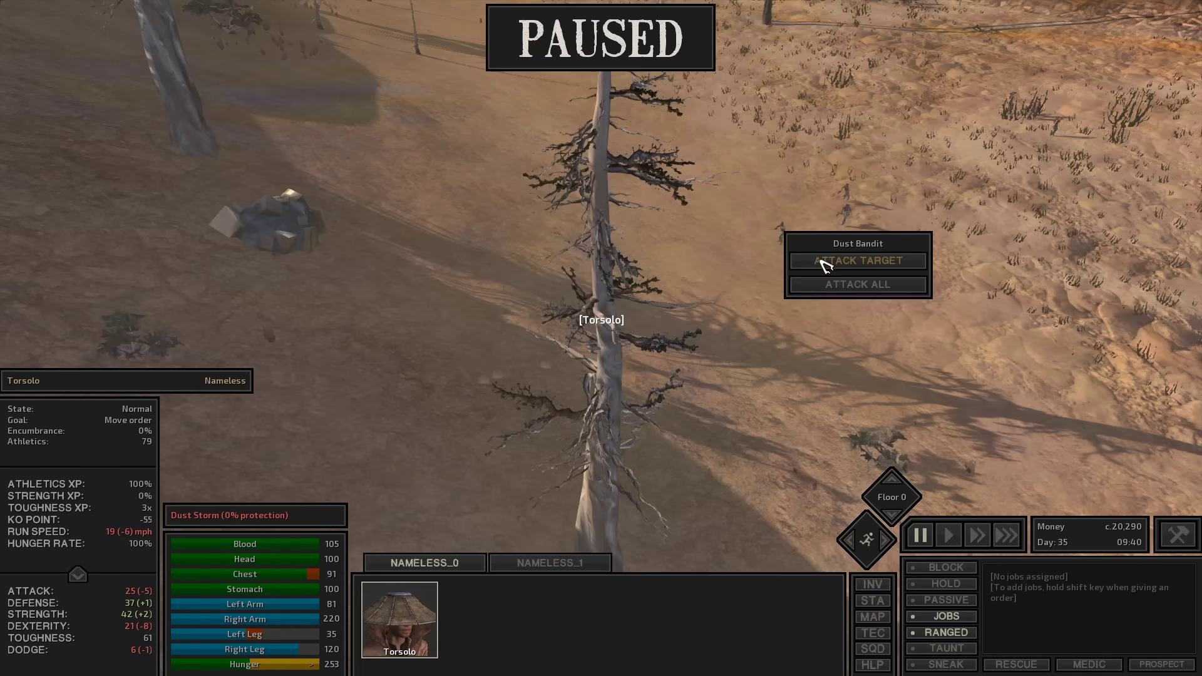
{"action": "left_click", "coordinate": [823, 261]}
{"action": "key", "text": "space"}
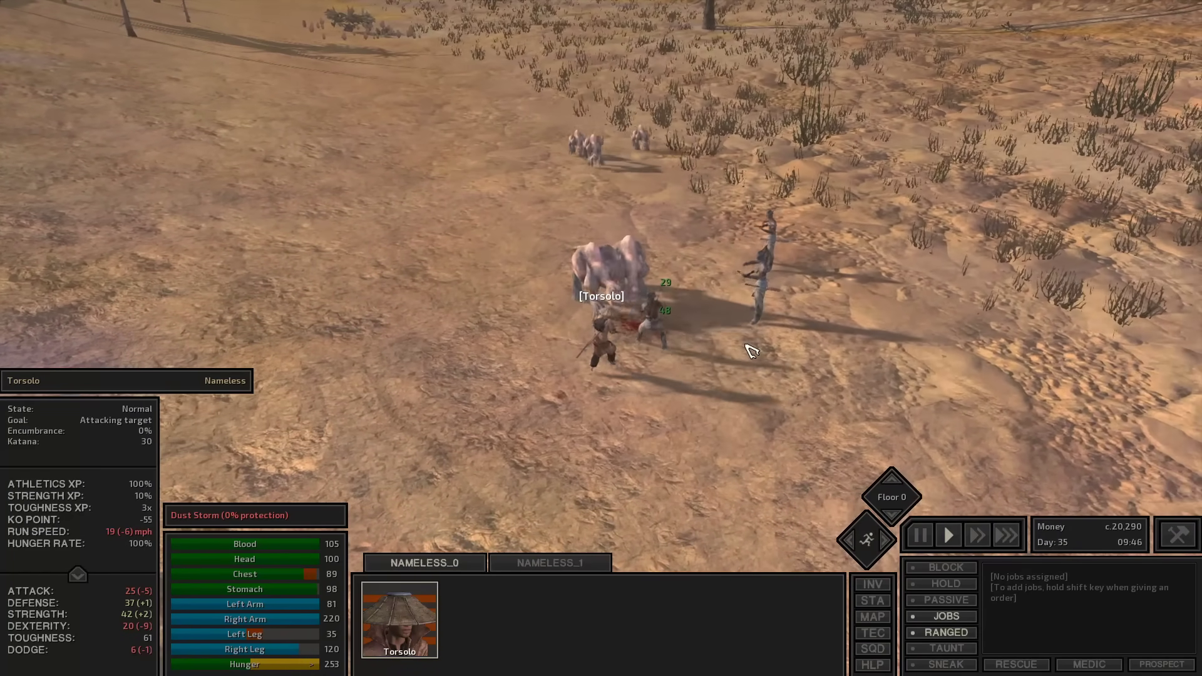
Loot the fallen Dust Bandit's gear, then close the loot windows to resume fighting
{"action": "right_click", "coordinate": [747, 343]}
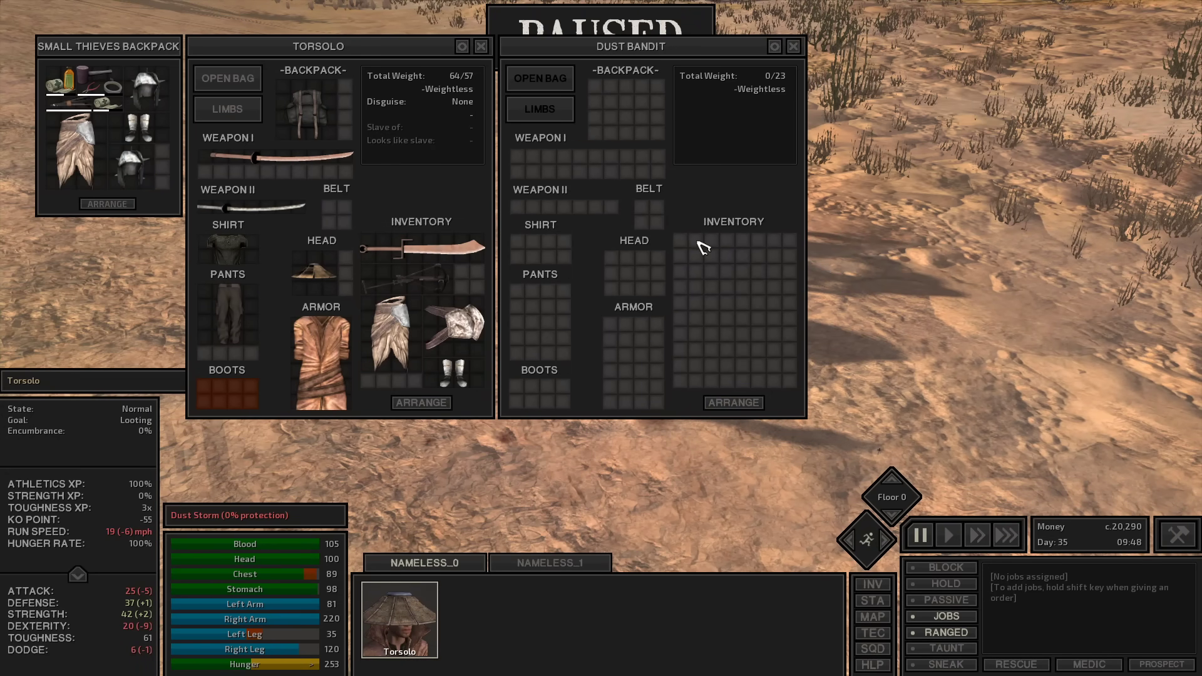
{"action": "key", "text": "Escape"}
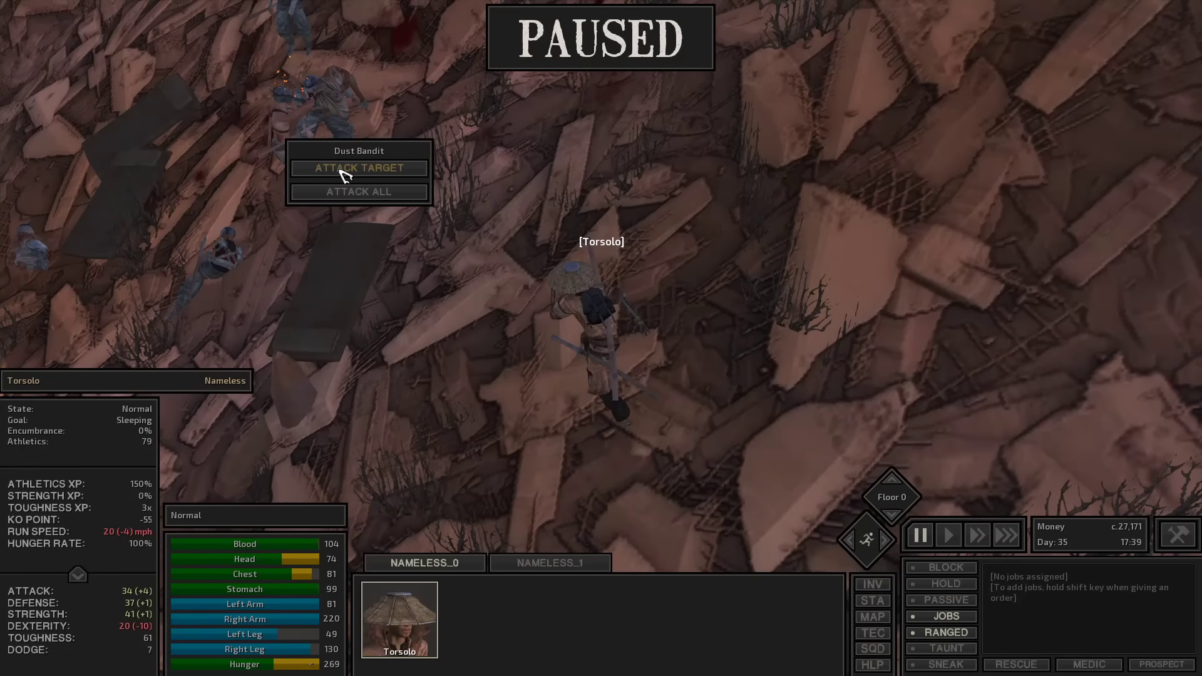
Attack the slaver, then retreat Torsolo away from the fight and pause
{"action": "left_click", "coordinate": [340, 172]}
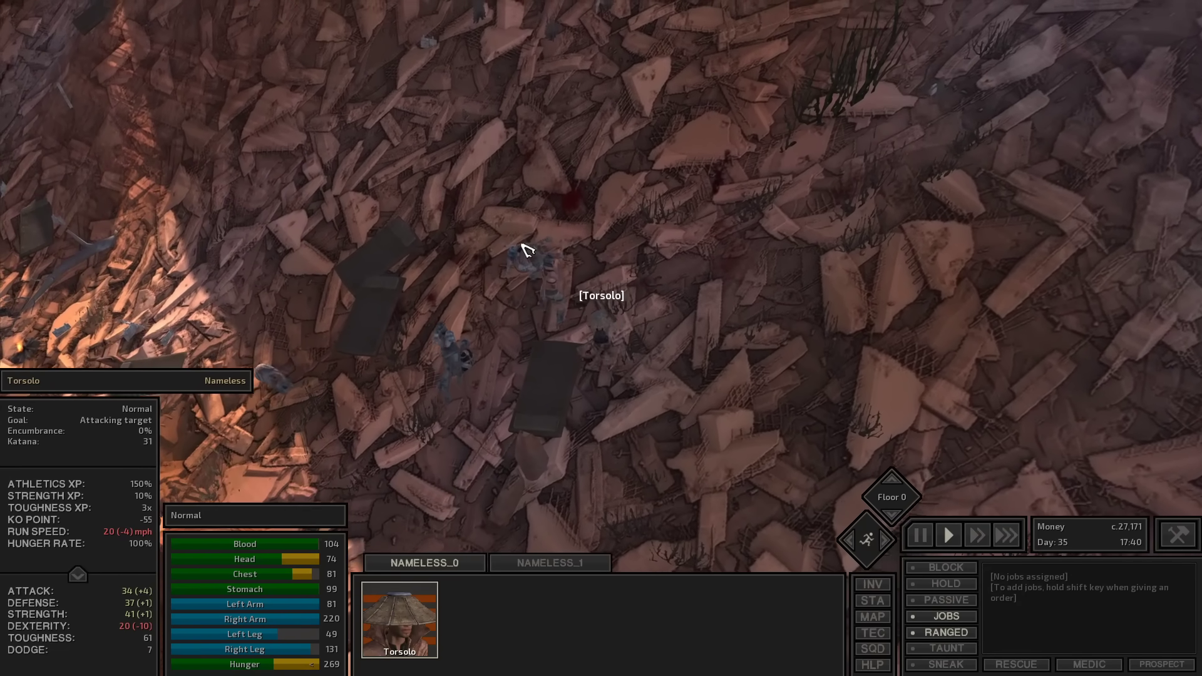
{"action": "right_click", "coordinate": [555, 291]}
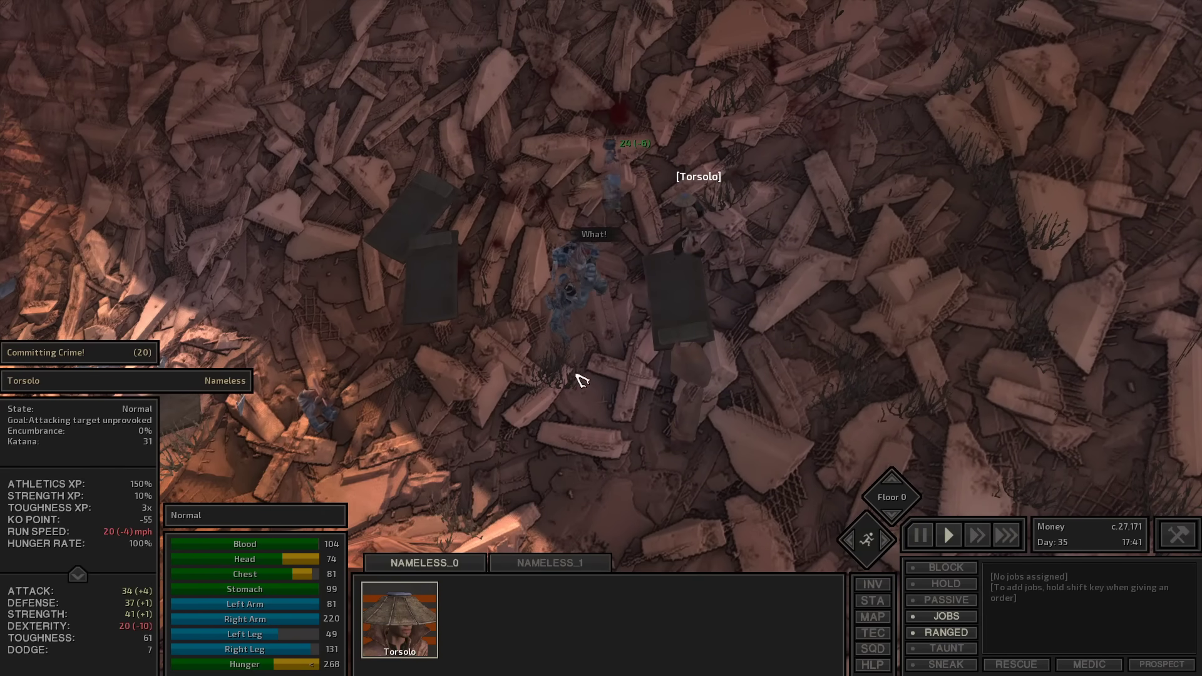
{"action": "right_click", "coordinate": [602, 334]}
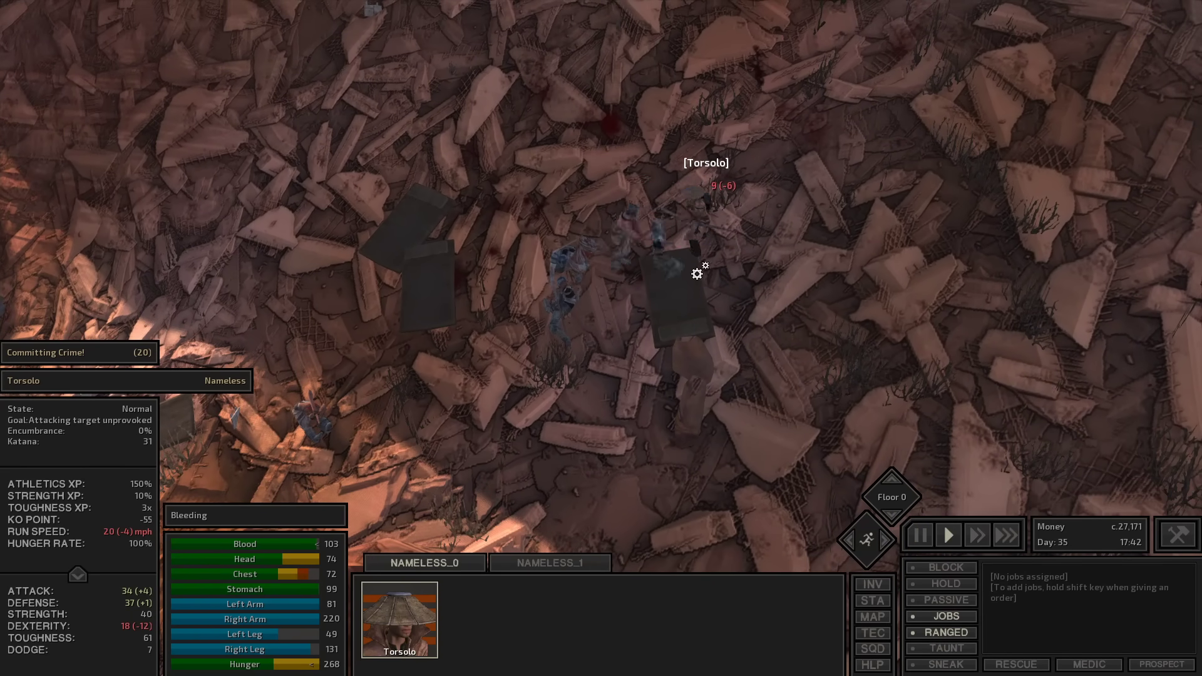
{"action": "right_click", "coordinate": [1020, 335]}
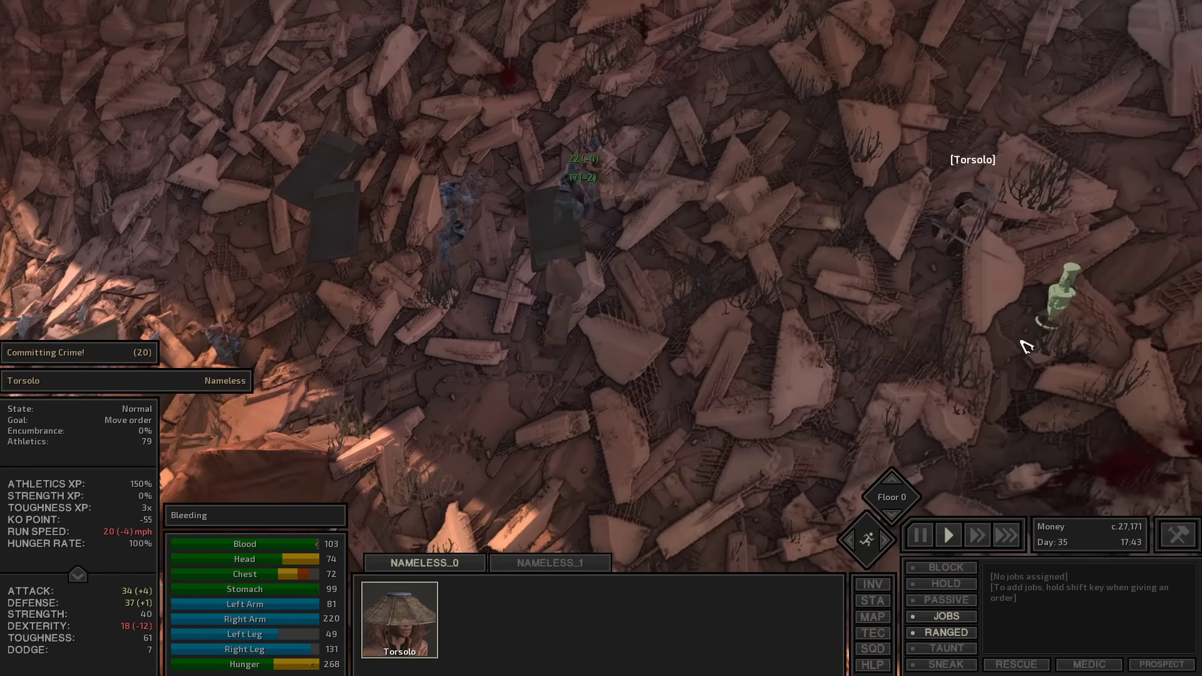
{"action": "scroll", "coordinate": [805, 357], "scroll_direction": "down", "scroll_amount": 3}
{"action": "key", "text": "space"}
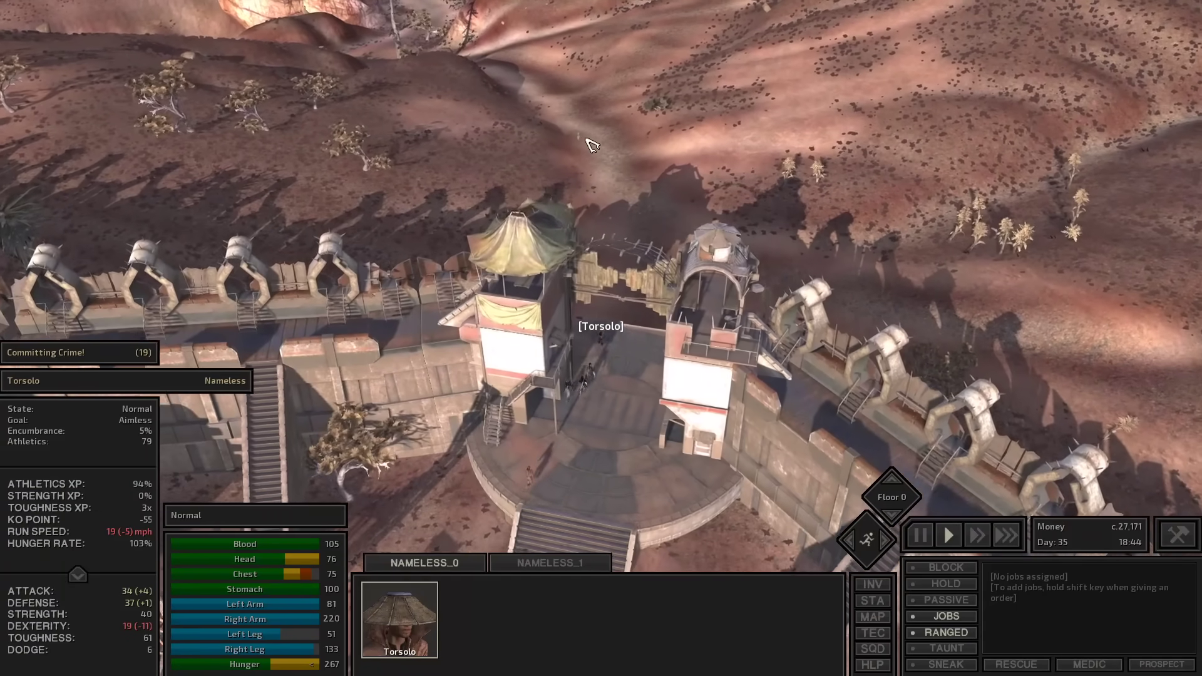
Check Torsolo's inventory and fast-forward his walk across the desert
{"action": "key", "text": "i"}
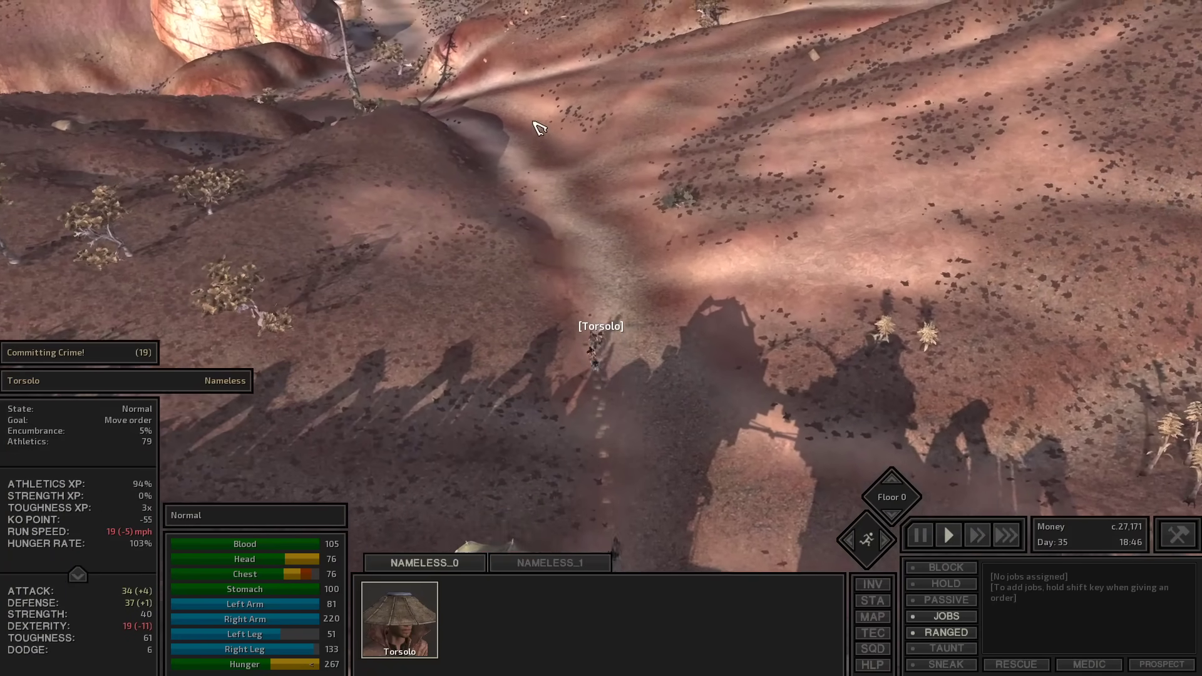
{"action": "key", "text": "F4"}
{"action": "right_click", "coordinate": [402, 197]}
{"action": "key", "text": "F2"}
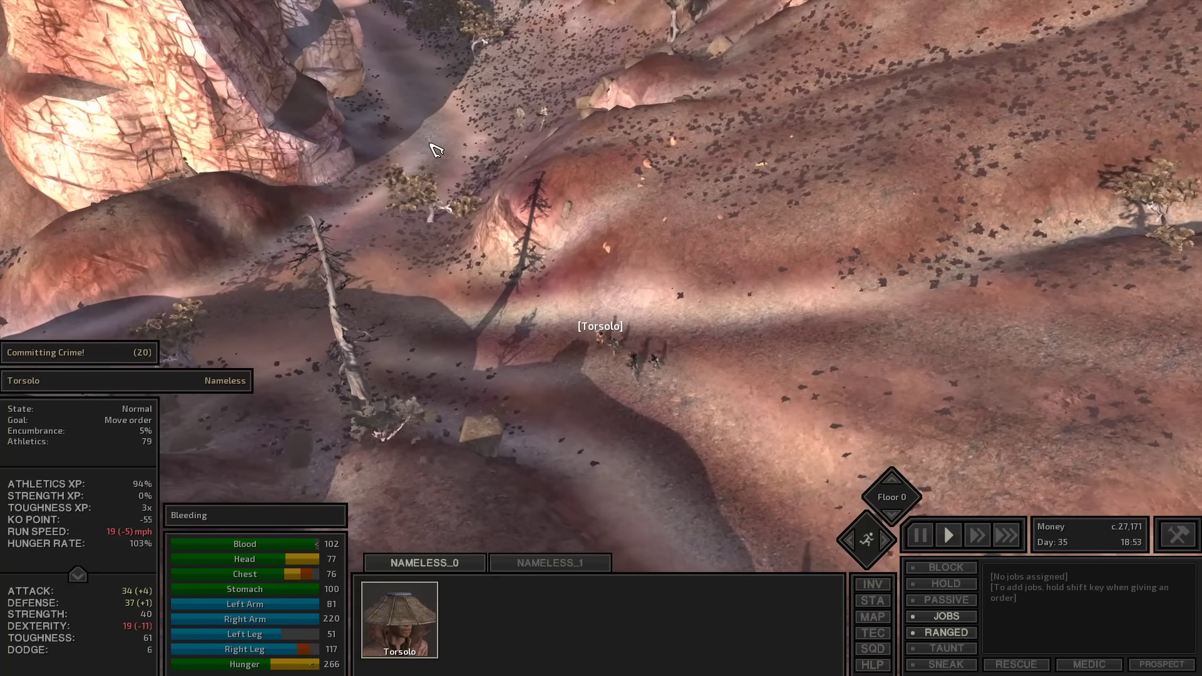
{"action": "key", "text": "F4"}
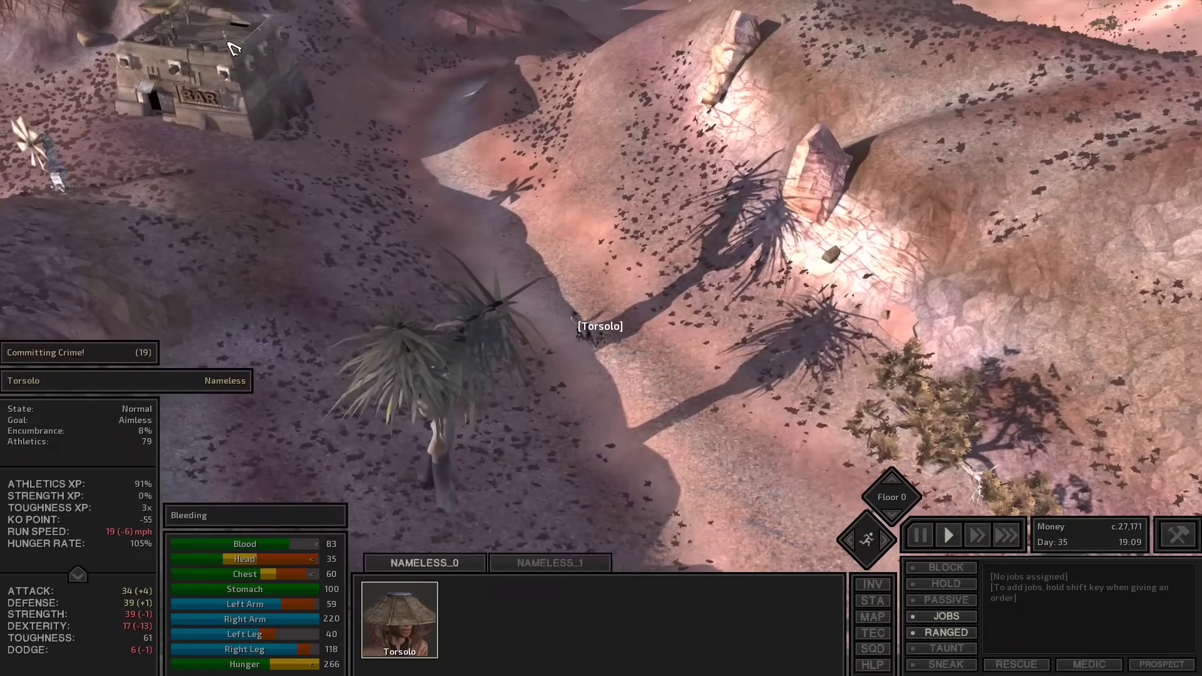
Close the world map, run Torsolo into the bar, and pause there
{"action": "right_click", "coordinate": [233, 49]}
{"action": "key", "text": "m"}
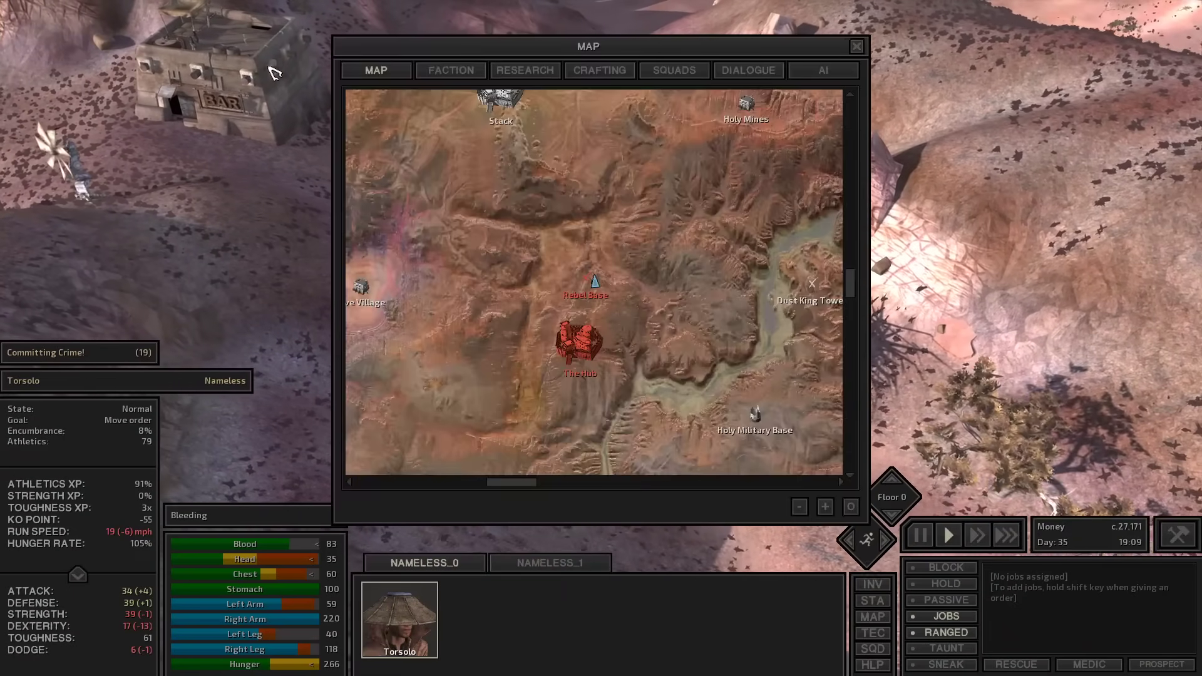
{"action": "key", "text": "m"}
{"action": "scroll", "coordinate": [553, 244], "scroll_direction": "up", "scroll_amount": 5}
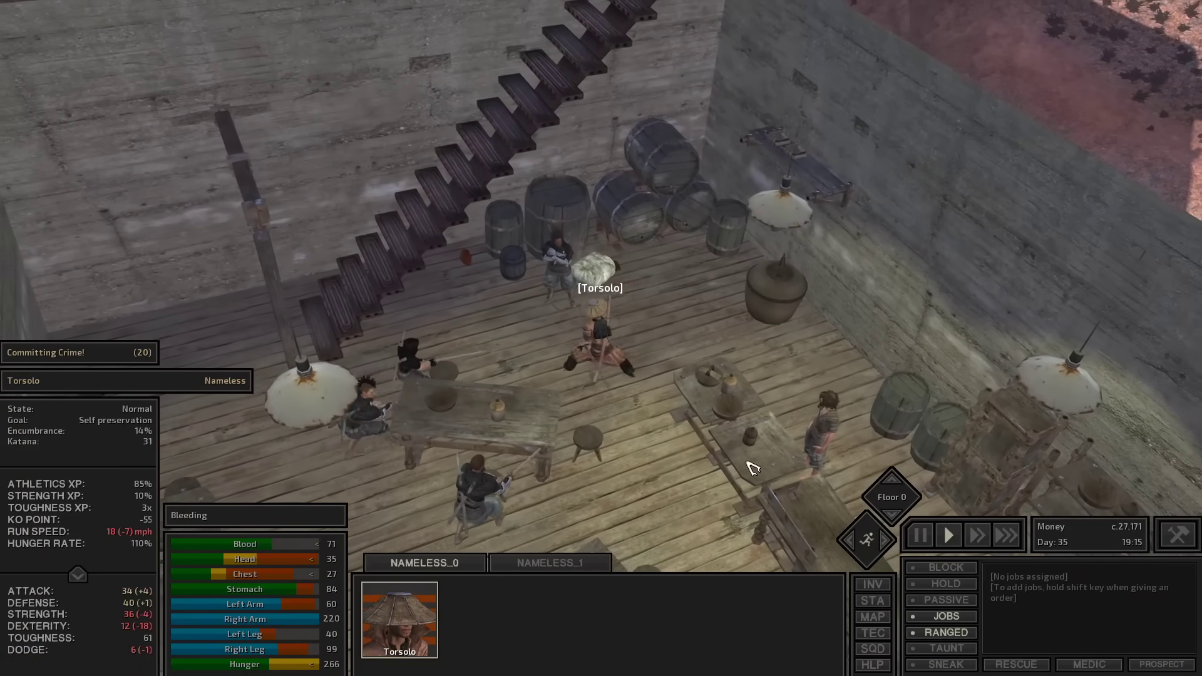
{"action": "scroll", "coordinate": [810, 356], "scroll_direction": "up", "scroll_amount": 2}
{"action": "key", "text": "space"}
Sell the looted sabre and boots to the barman, then resume play
{"action": "right_click", "coordinate": [846, 428]}
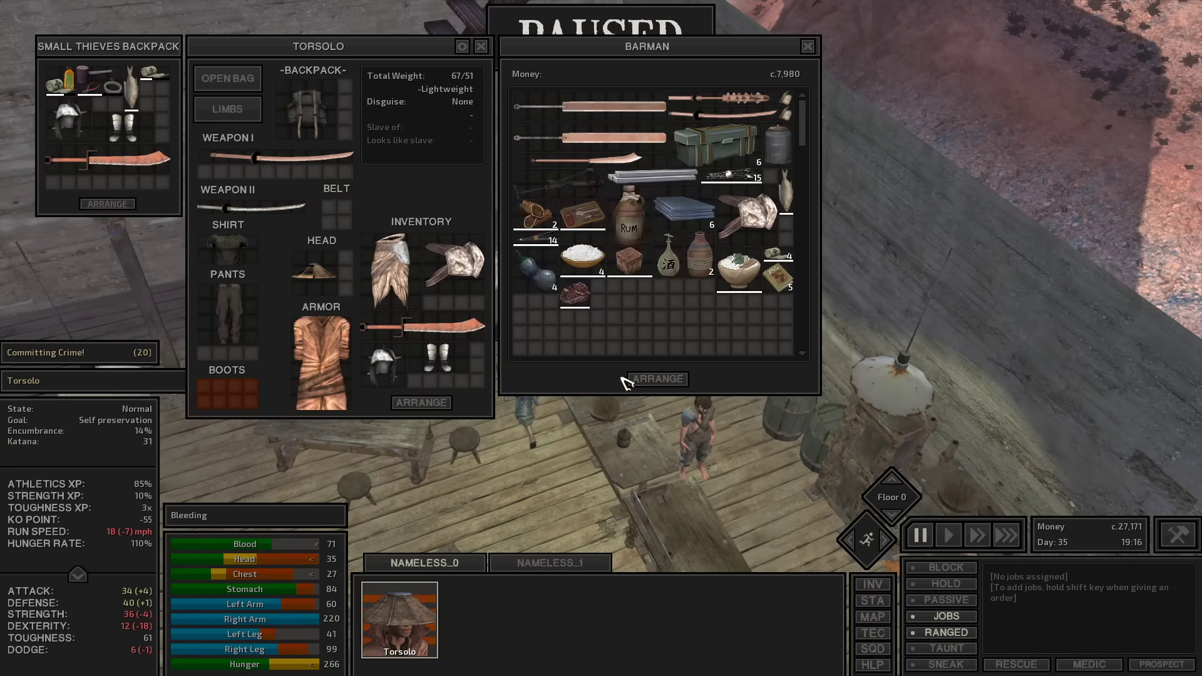
{"action": "left_click", "coordinate": [158, 156], "text": "ctrl"}
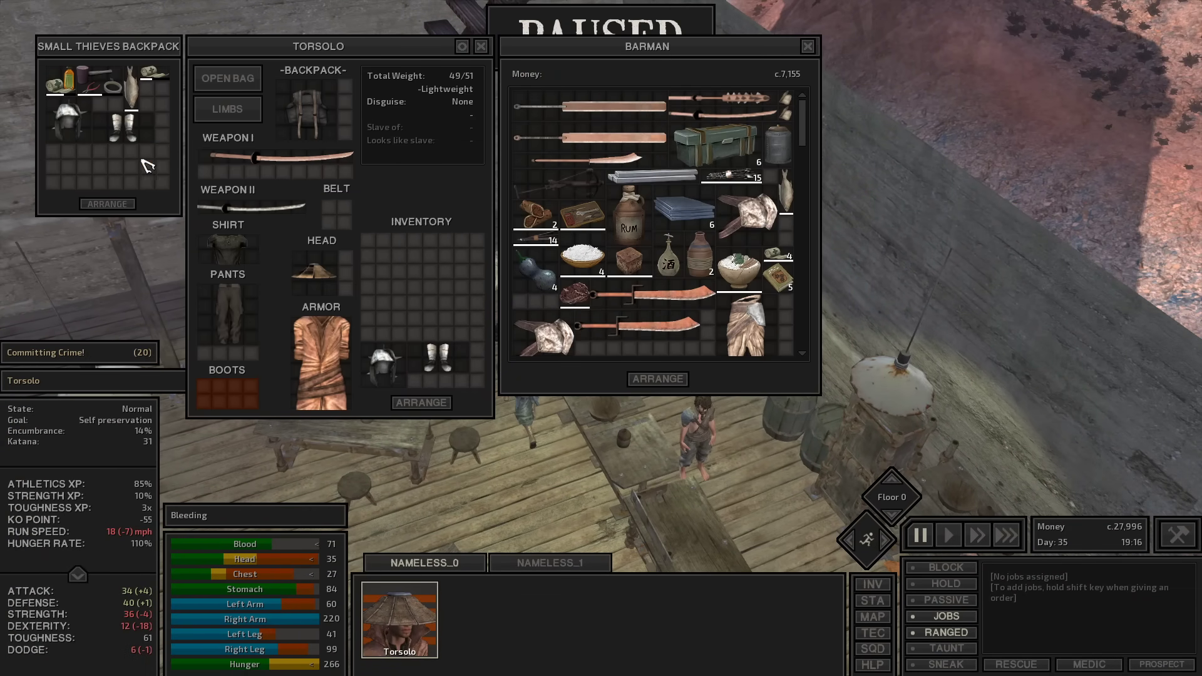
{"action": "left_click", "coordinate": [434, 359], "text": "ctrl"}
{"action": "key", "text": "space"}
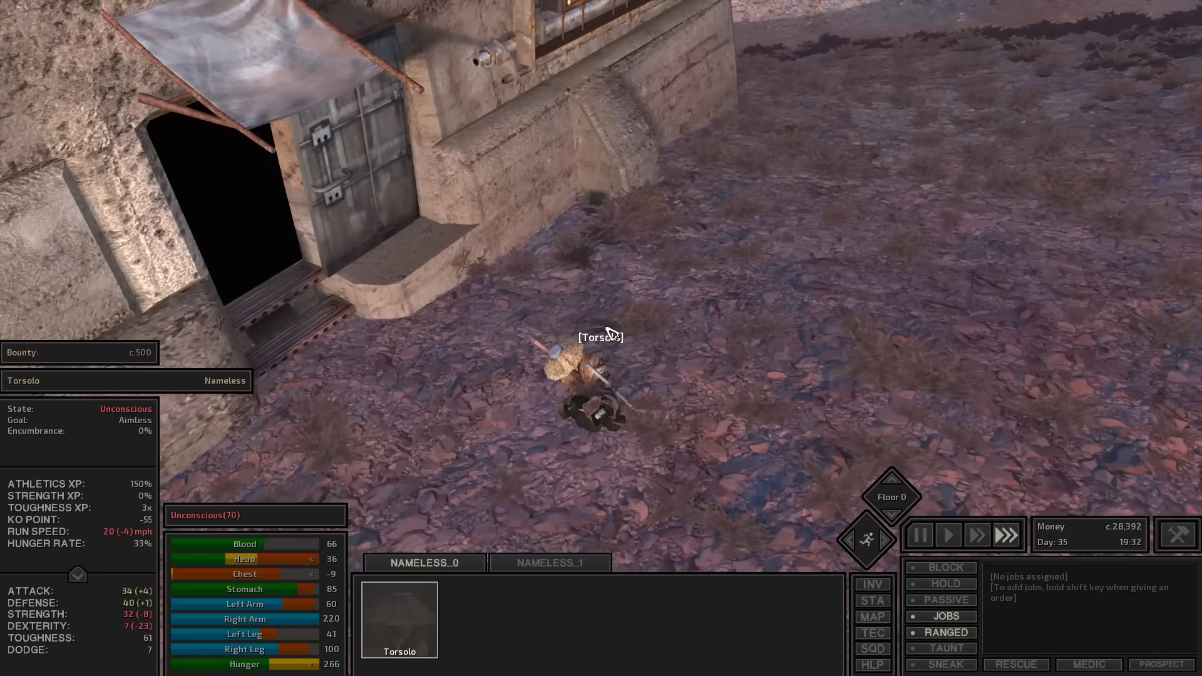
Fast-forward while Torsolo lies unconscious, then check his inventory
{"action": "key", "text": "F4"}
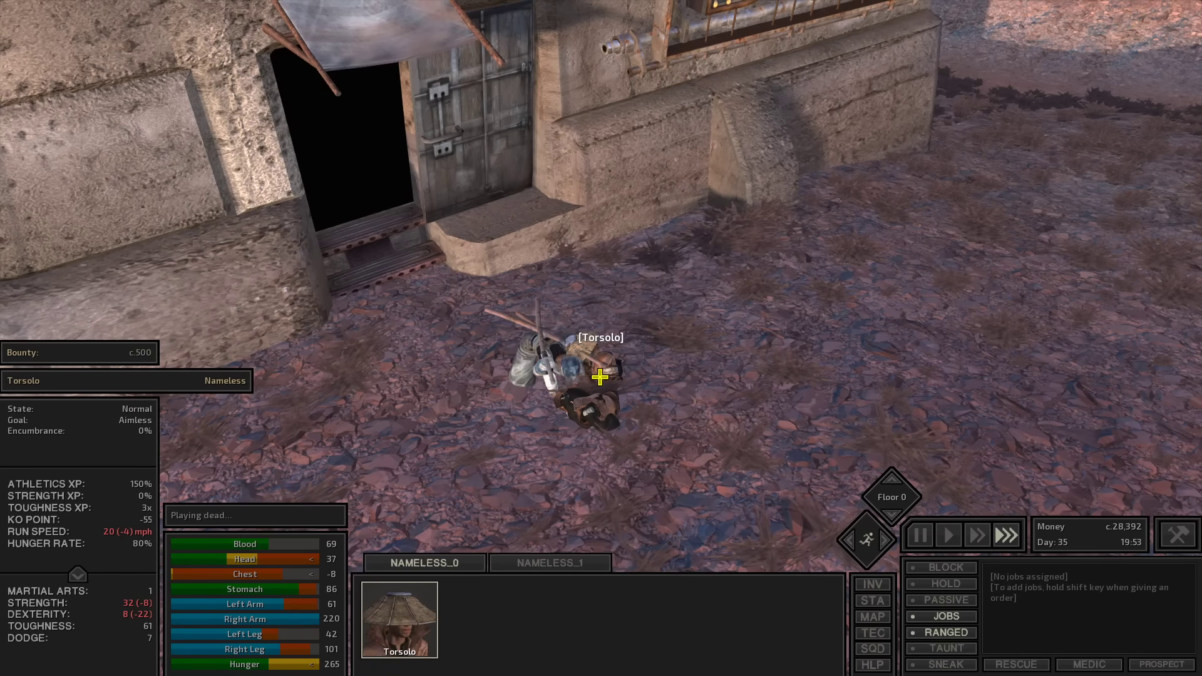
{"action": "key", "text": "F4"}
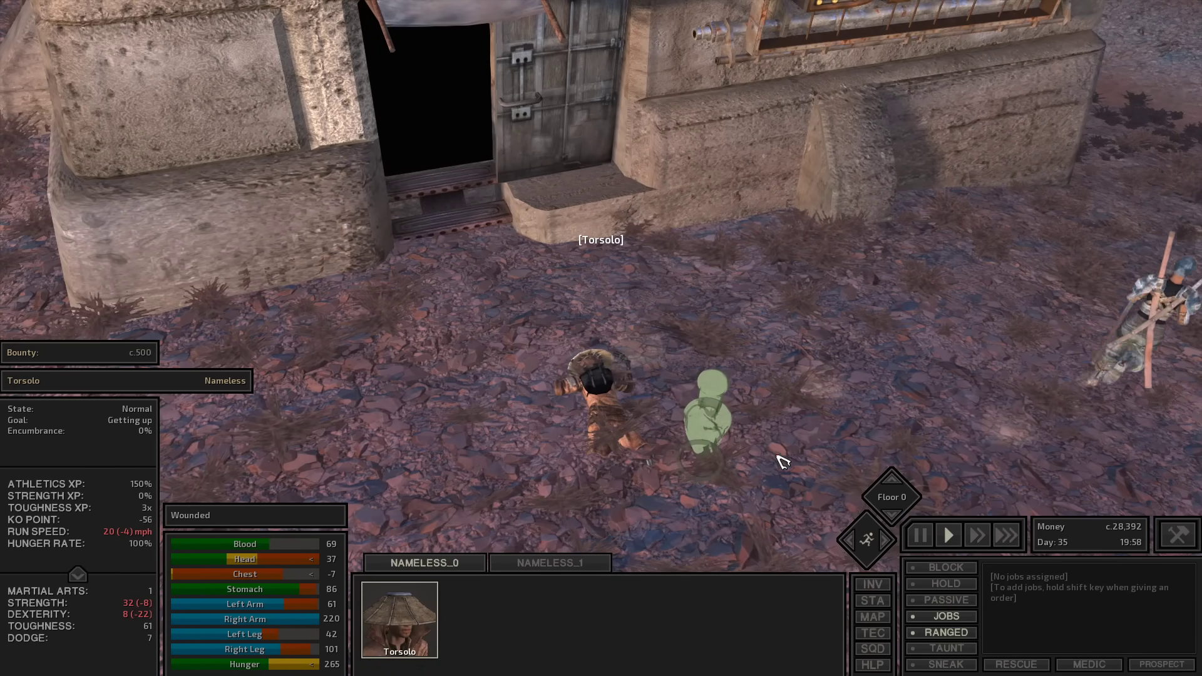
{"action": "key", "text": "i"}
{"action": "key", "text": "i"}
{"action": "scroll", "coordinate": [766, 303], "scroll_direction": "down", "scroll_amount": 5}
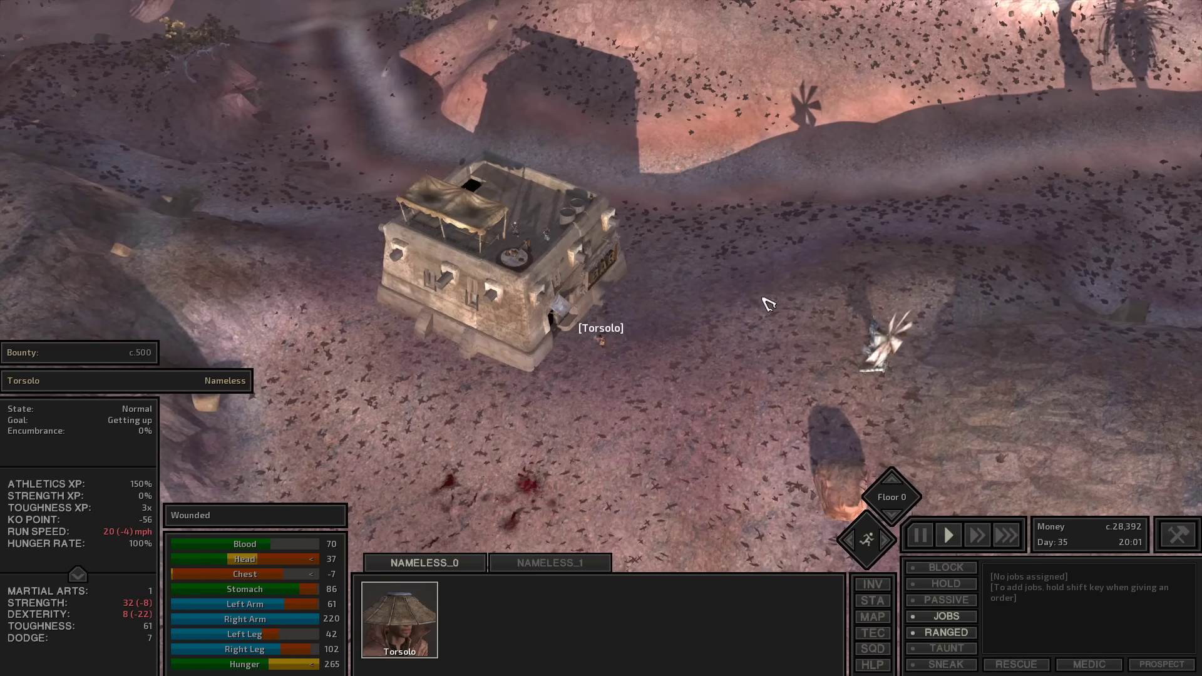
{"action": "scroll", "coordinate": [601, 334], "scroll_direction": "up", "scroll_amount": 3}
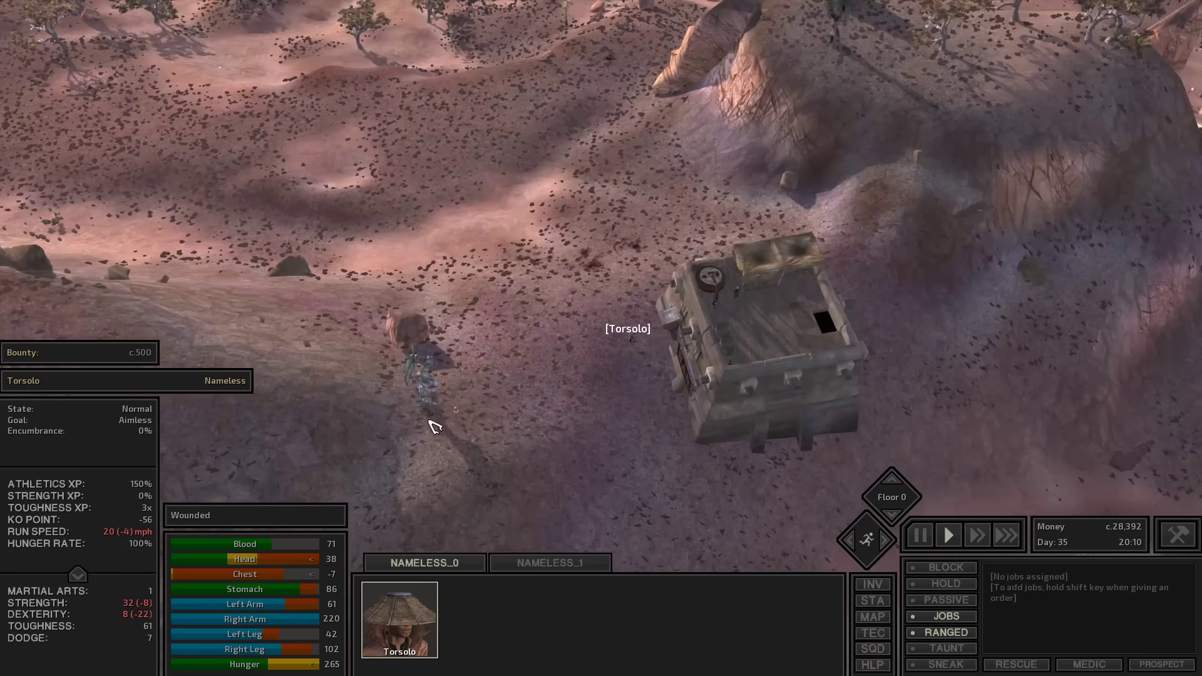
Walk Torsolo through the canyon toward the Slavemonger
{"action": "right_click", "coordinate": [437, 451]}
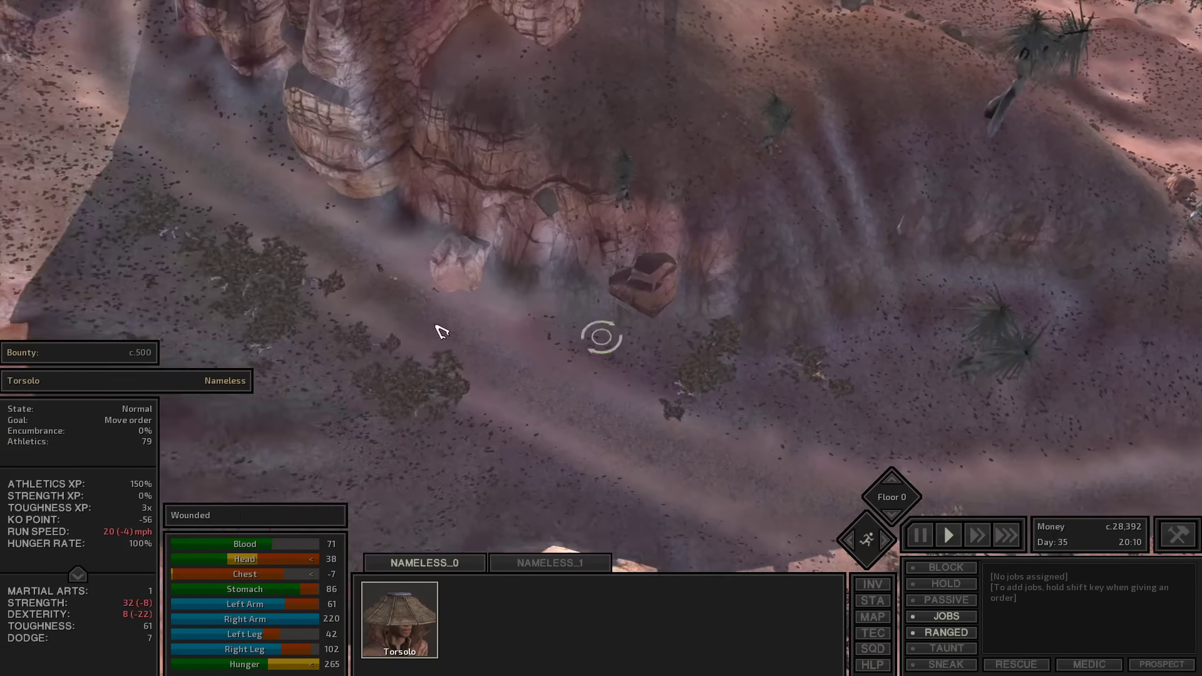
{"action": "key", "text": "a"}
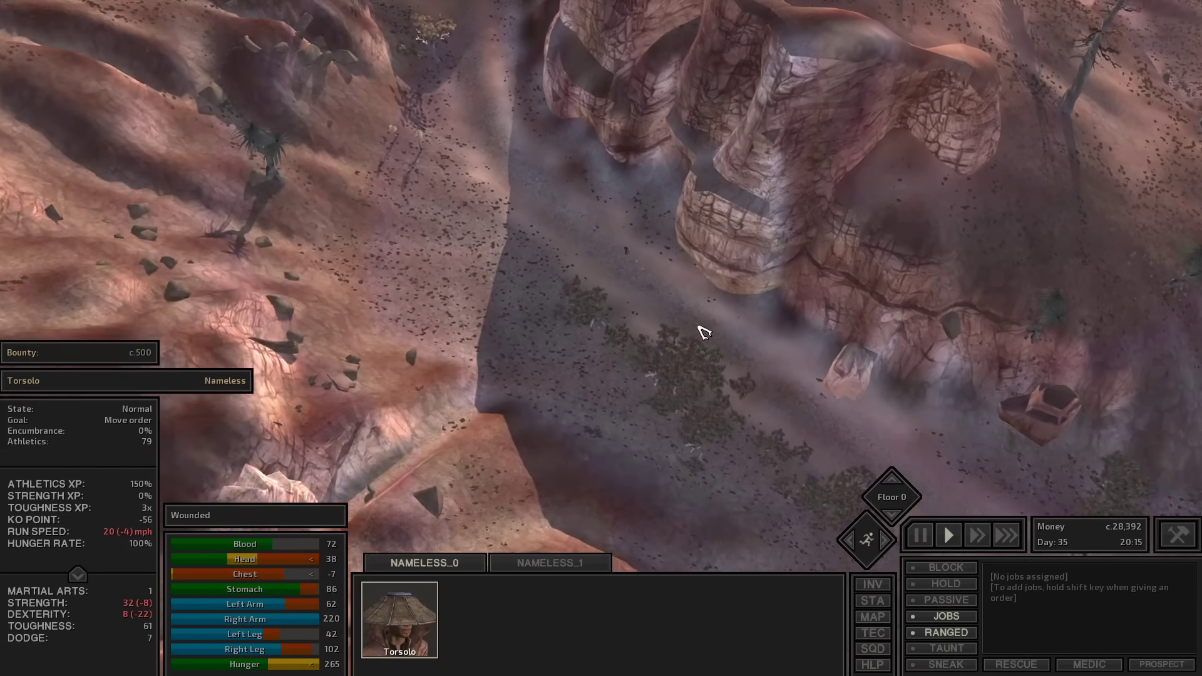
{"action": "scroll", "coordinate": [705, 333], "scroll_direction": "up", "scroll_amount": 2}
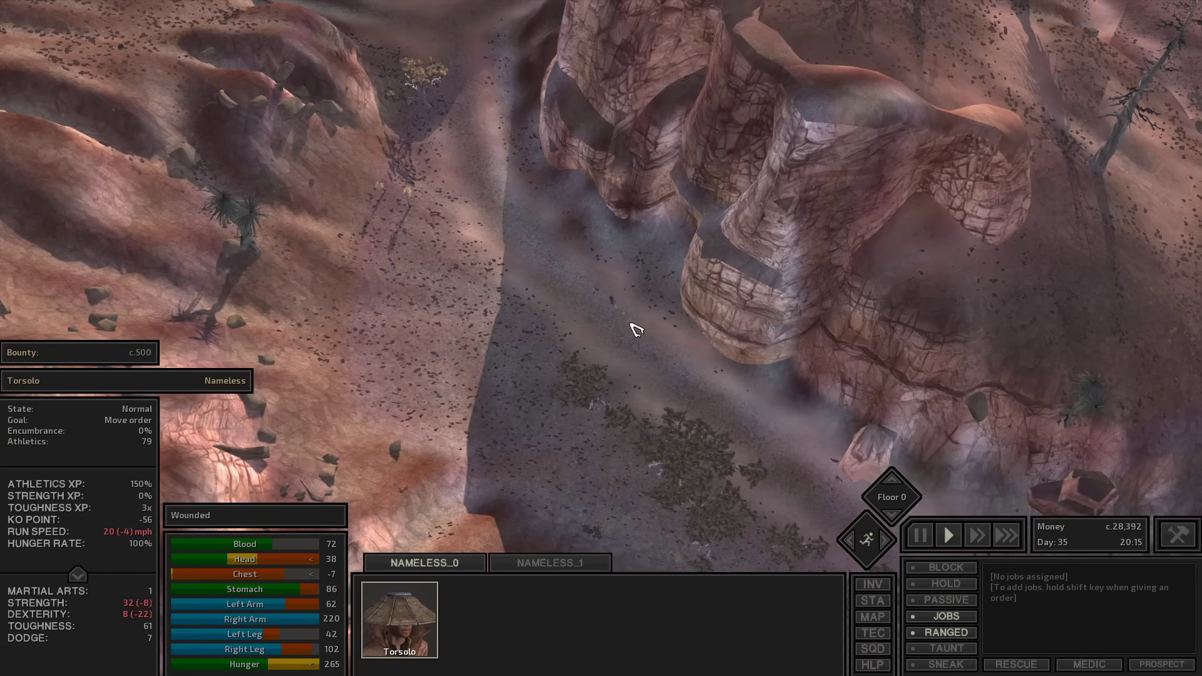
{"action": "scroll", "coordinate": [640, 367], "scroll_direction": "up", "scroll_amount": 2}
{"action": "scroll", "coordinate": [634, 394], "scroll_direction": "up", "scroll_amount": 2}
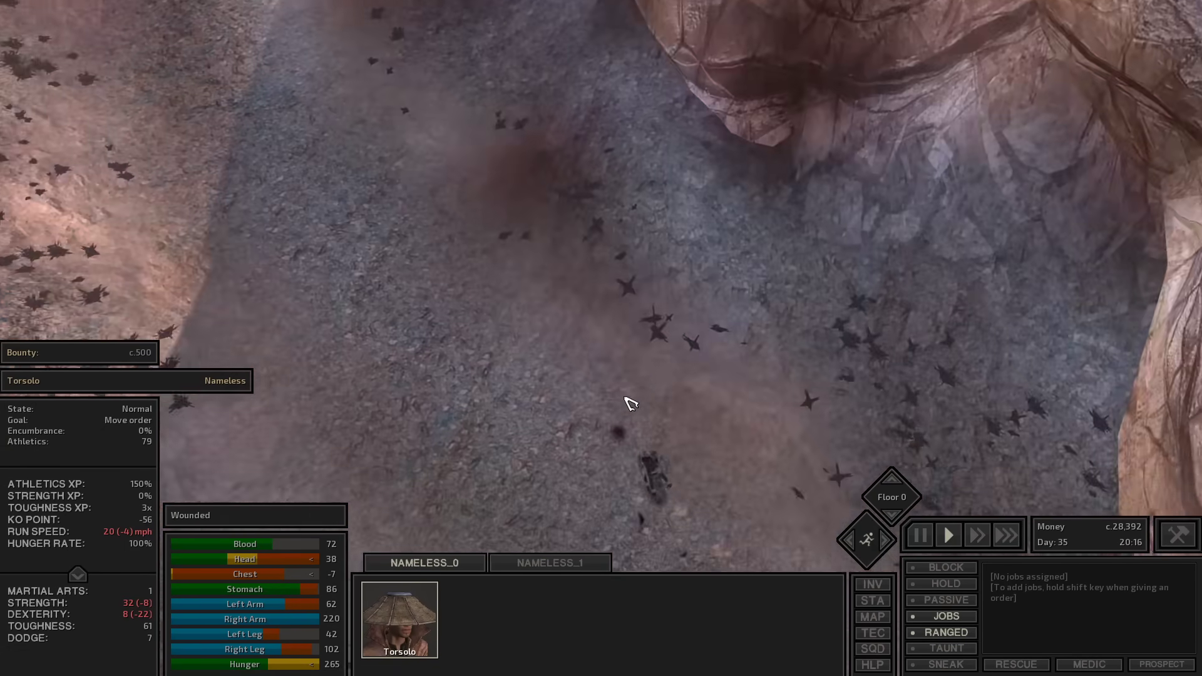
{"action": "scroll", "coordinate": [677, 366], "scroll_direction": "up", "scroll_amount": 2}
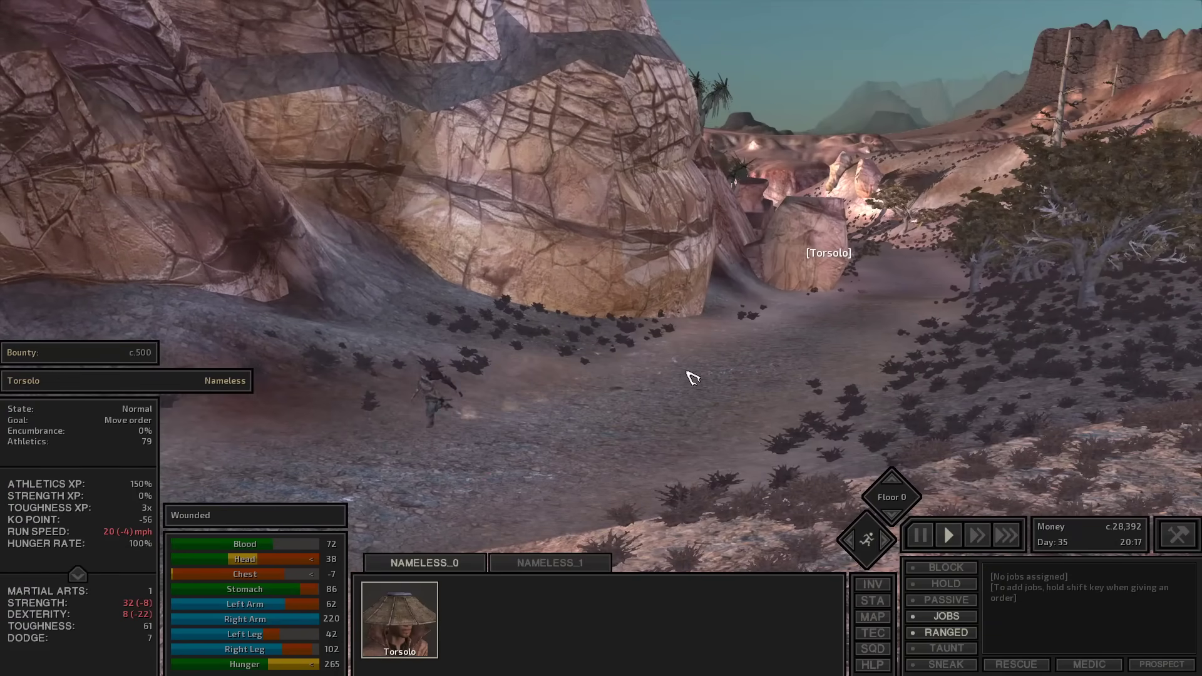
{"action": "scroll", "coordinate": [688, 377], "scroll_direction": "down", "scroll_amount": 2}
{"action": "scroll", "coordinate": [667, 389], "scroll_direction": "down", "scroll_amount": 3}
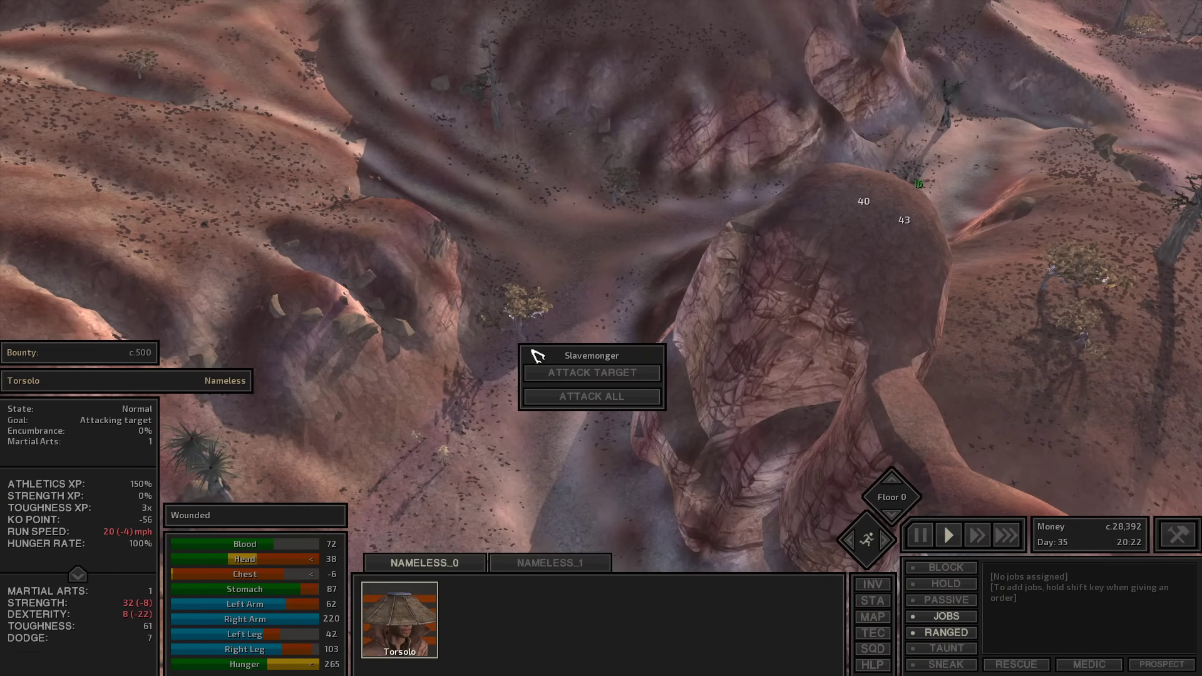
{"action": "right_click", "coordinate": [602, 383]}
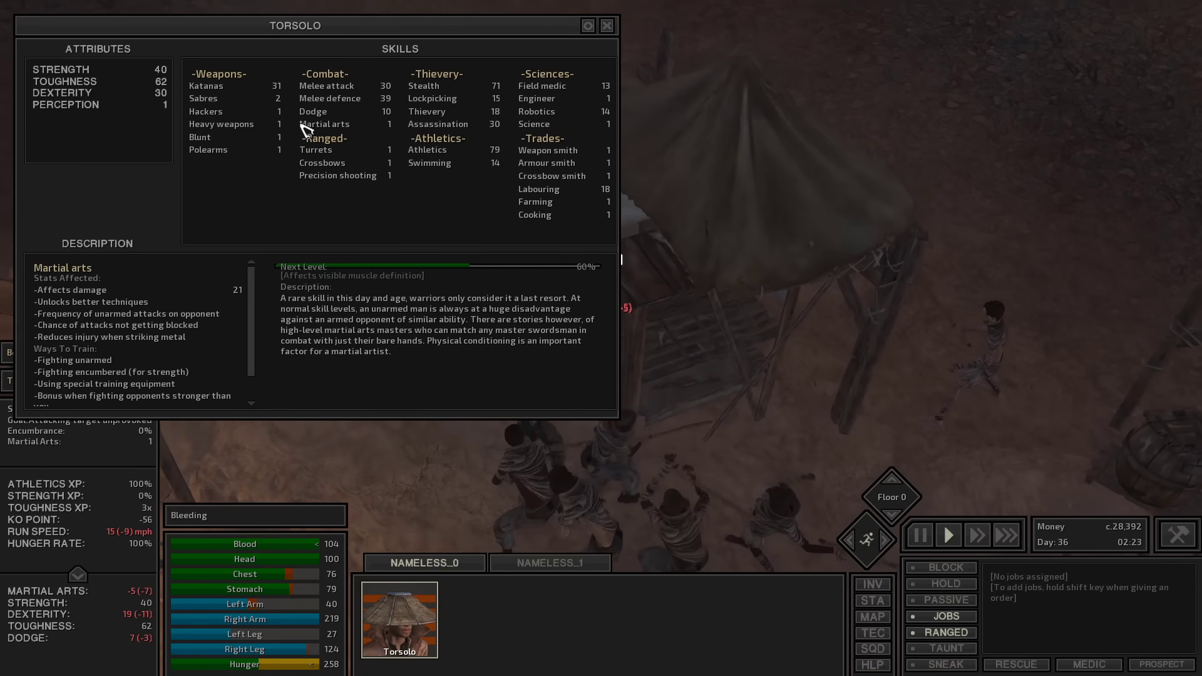
Buy two katanas from the barman, close the trade windows, and resume play
{"action": "key", "text": "Escape"}
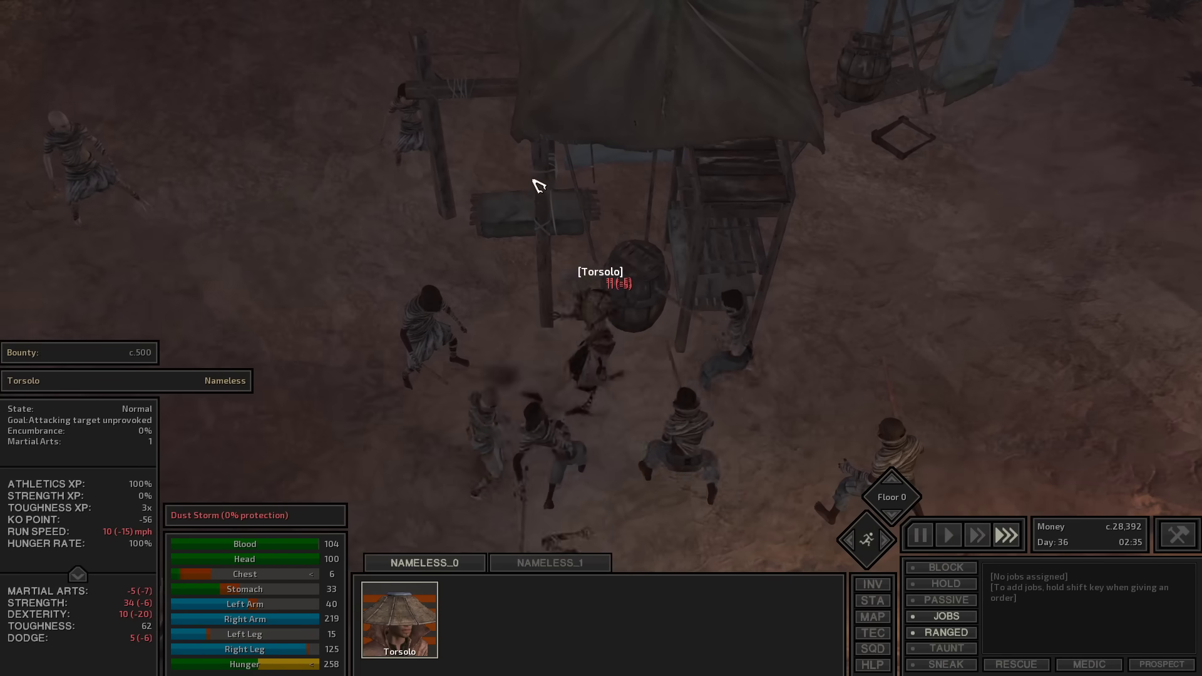
{"action": "key", "text": "i"}
{"action": "key", "text": "F4"}
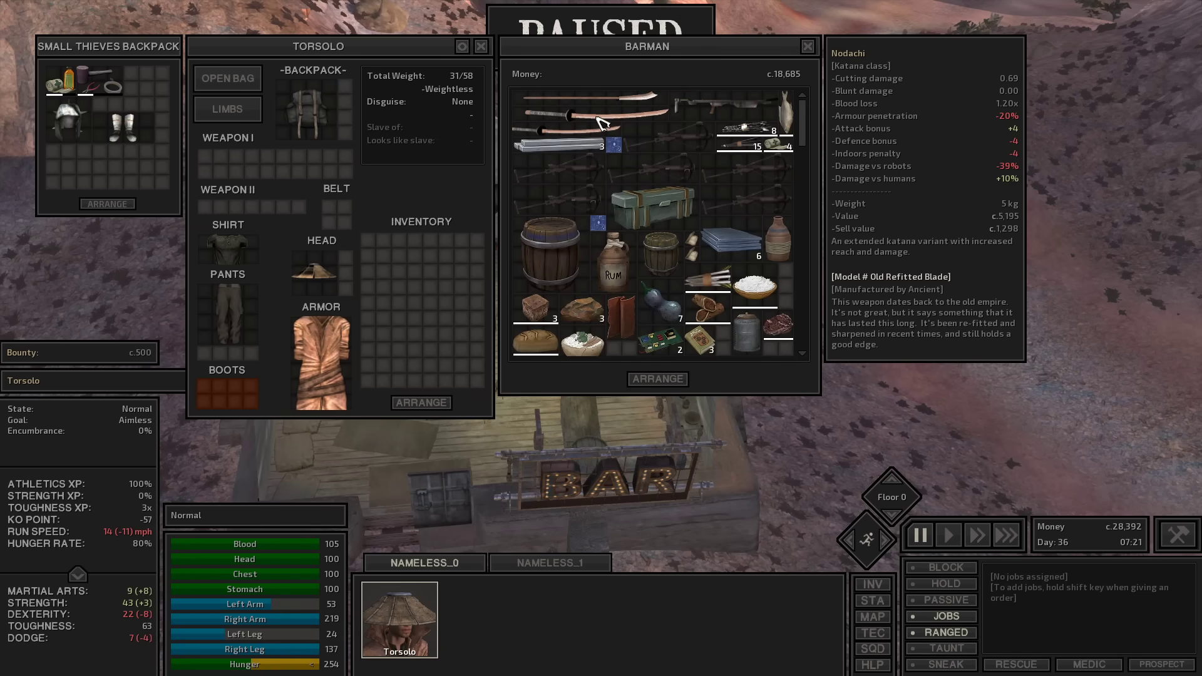
{"action": "left_click", "coordinate": [603, 123], "text": "shift"}
{"action": "left_click", "coordinate": [276, 189]}
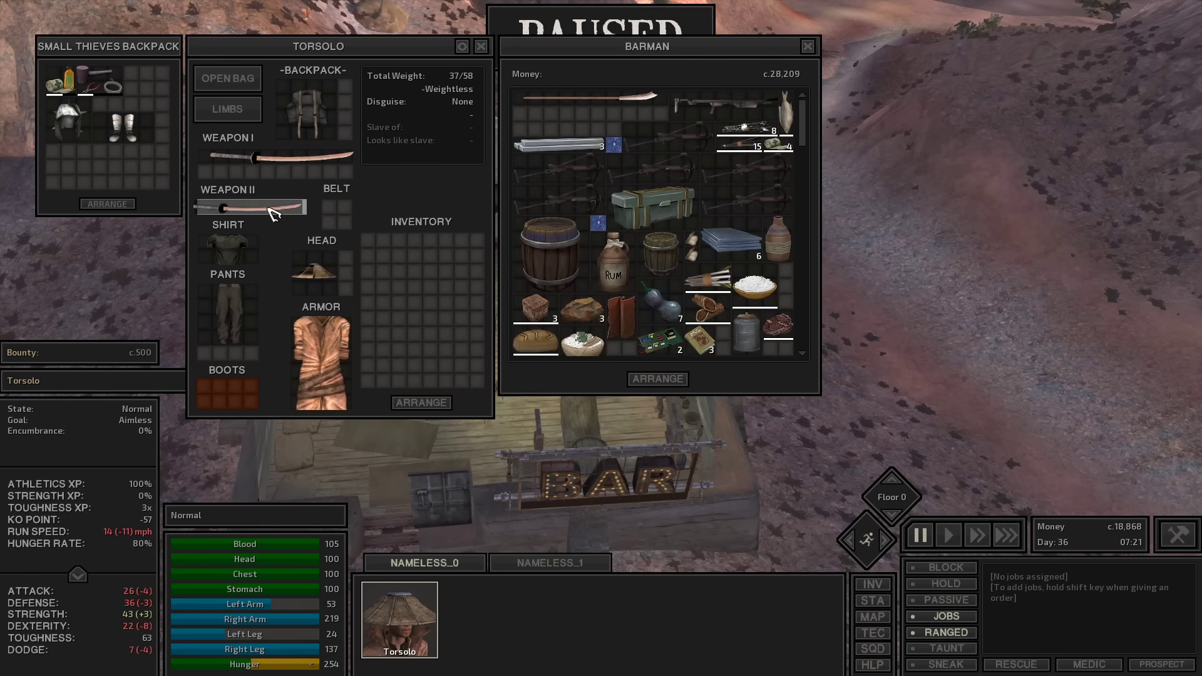
{"action": "left_click", "coordinate": [808, 47]}
{"action": "scroll", "coordinate": [617, 194], "scroll_direction": "down", "scroll_amount": 3}
{"action": "scroll", "coordinate": [717, 223], "scroll_direction": "down", "scroll_amount": 3}
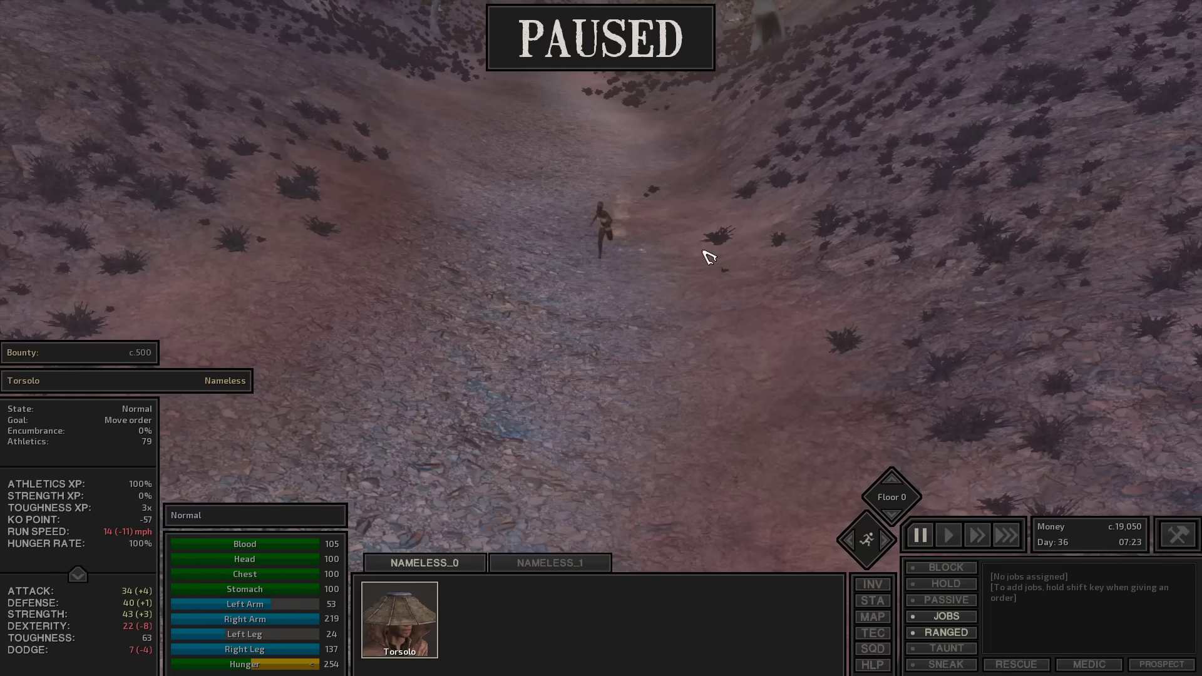
{"action": "key", "text": "space"}
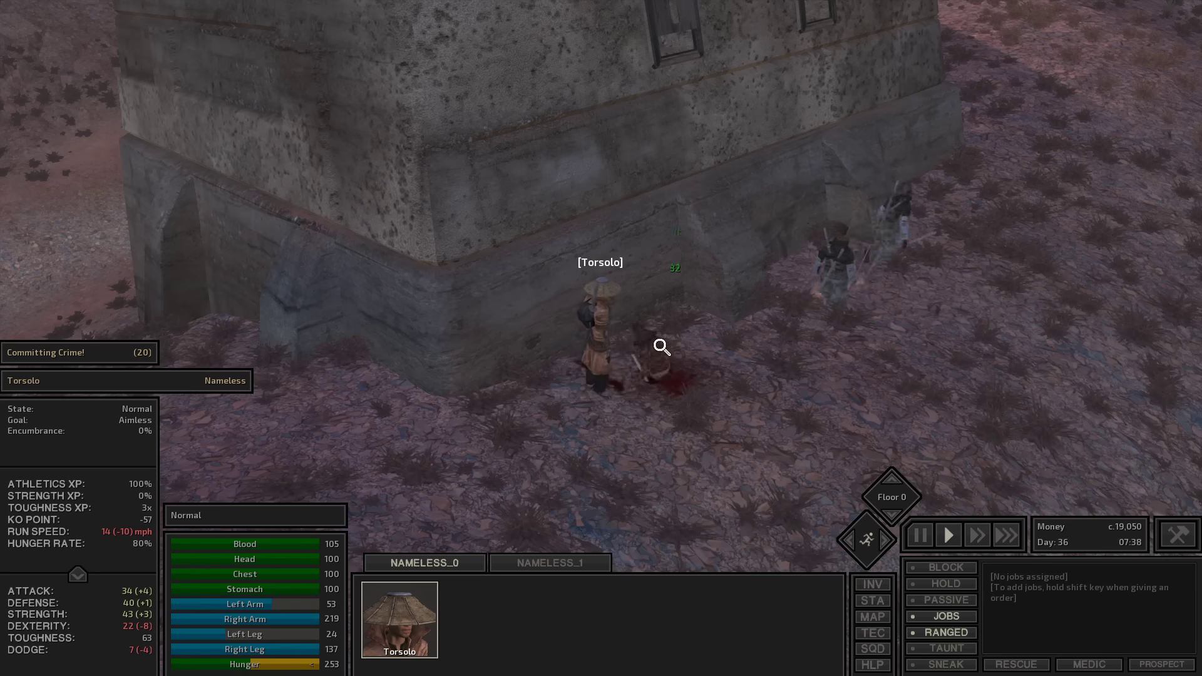
Loot the escaped servant's body and resume the game
{"action": "right_click", "coordinate": [679, 385]}
{"action": "left_click", "coordinate": [736, 426]}
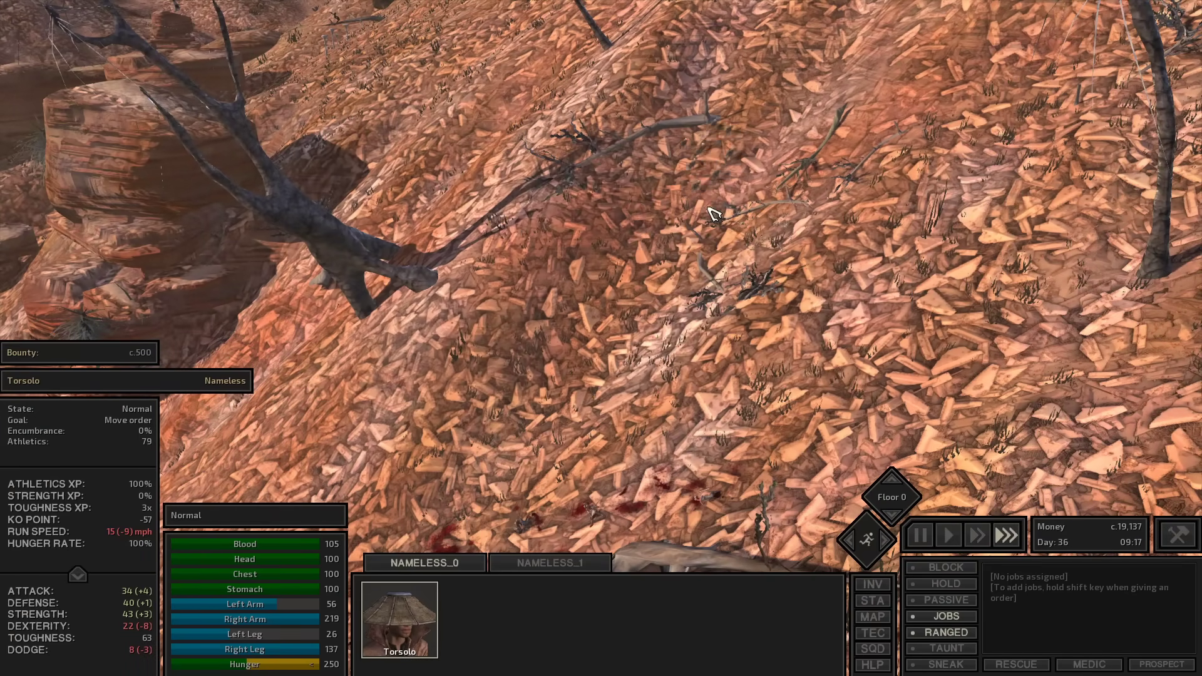
{"action": "key", "text": "space"}
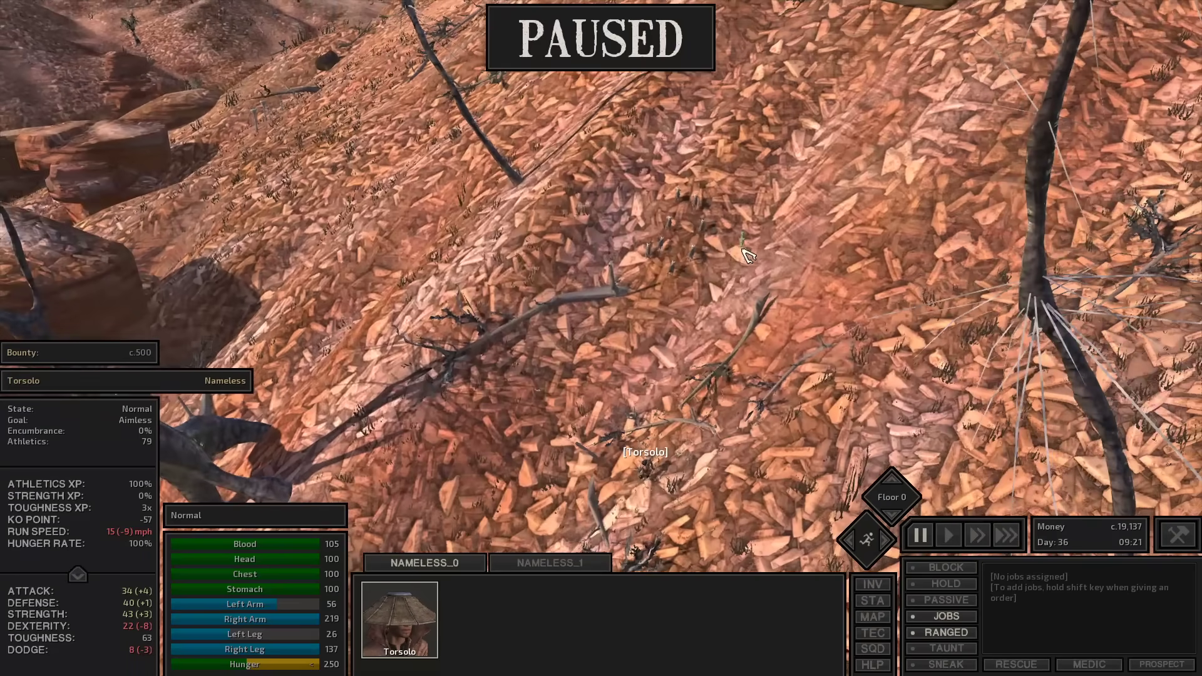
{"action": "key", "text": "space"}
{"action": "scroll", "coordinate": [705, 275], "scroll_direction": "up", "scroll_amount": 3}
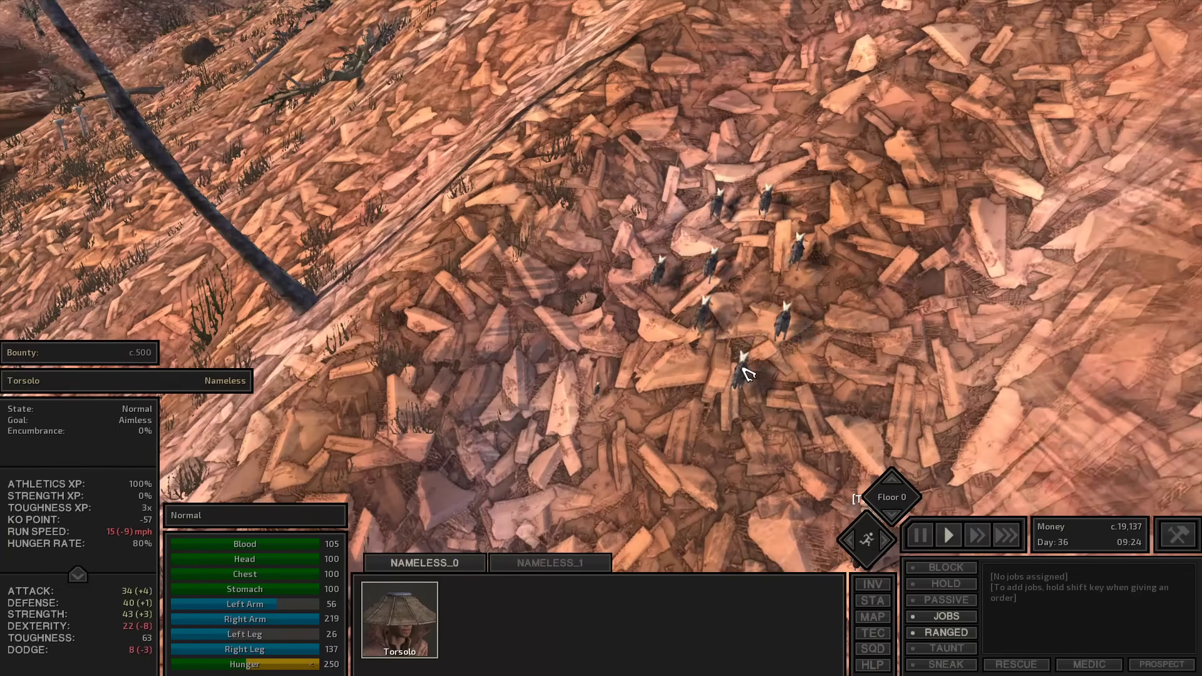
Attack the goat, retreat from the goats, and review Torsolo's attributes
{"action": "left_click", "coordinate": [815, 458]}
{"action": "scroll", "coordinate": [618, 379], "scroll_direction": "up", "scroll_amount": 3}
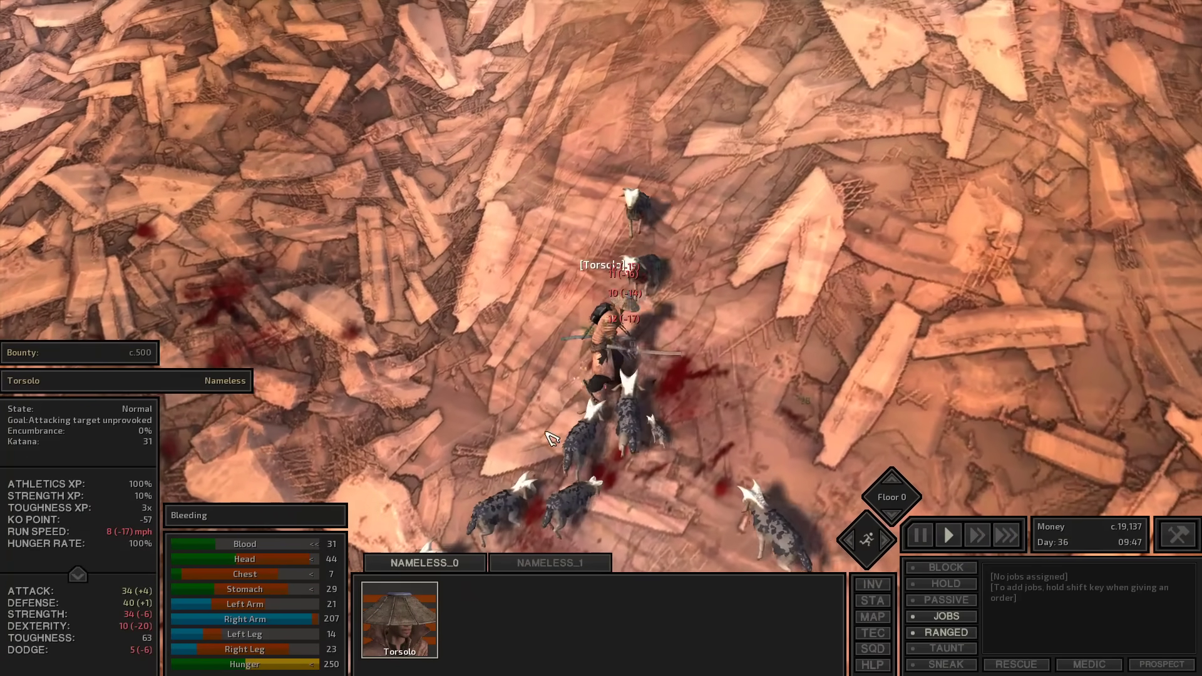
{"action": "right_click", "coordinate": [385, 256]}
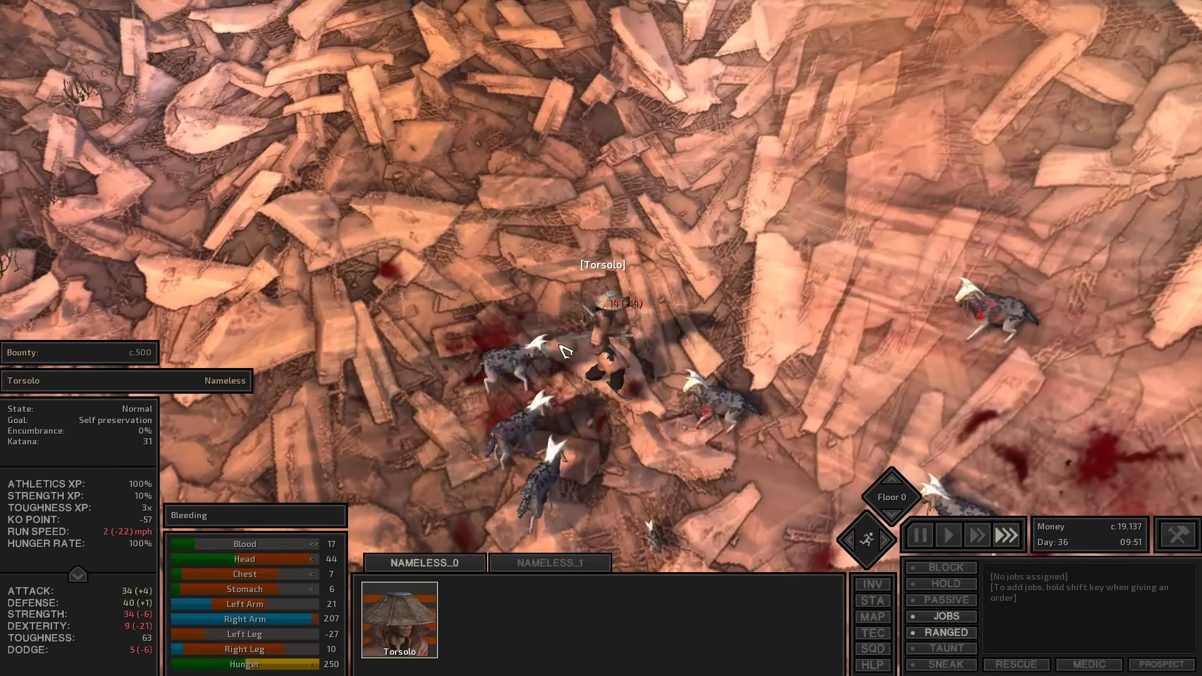
{"action": "key", "text": "c"}
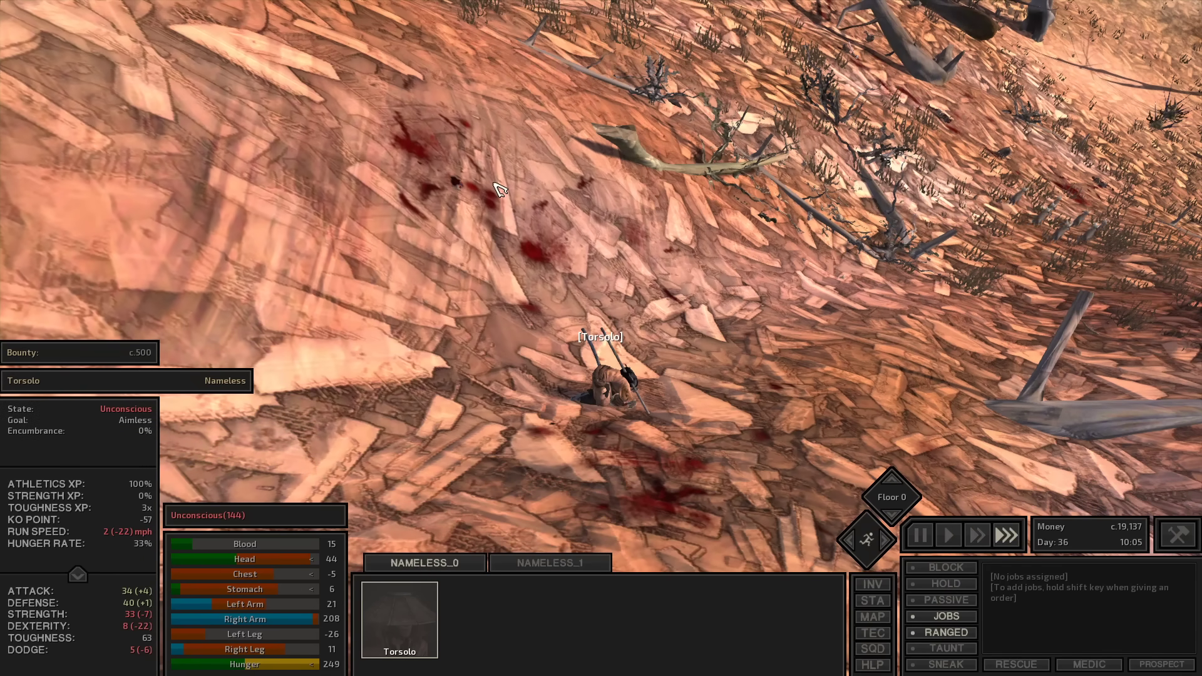
{"action": "scroll", "coordinate": [612, 274], "scroll_direction": "down", "scroll_amount": 3}
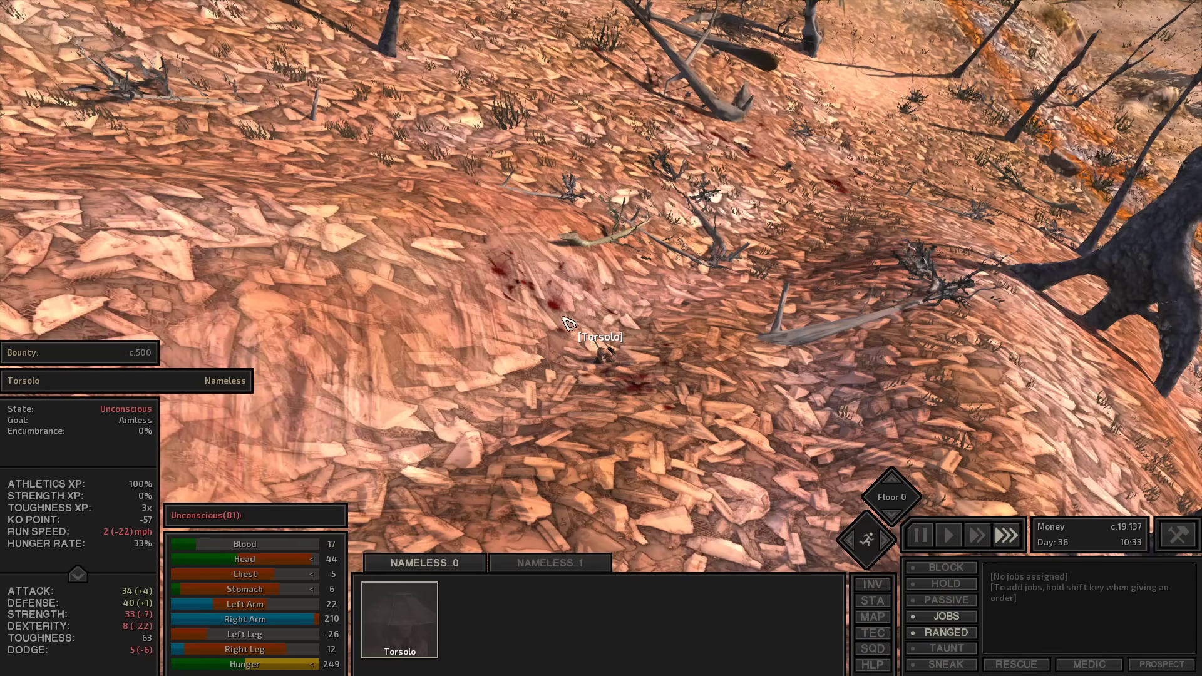
{"action": "scroll", "coordinate": [567, 329], "scroll_direction": "up", "scroll_amount": 5}
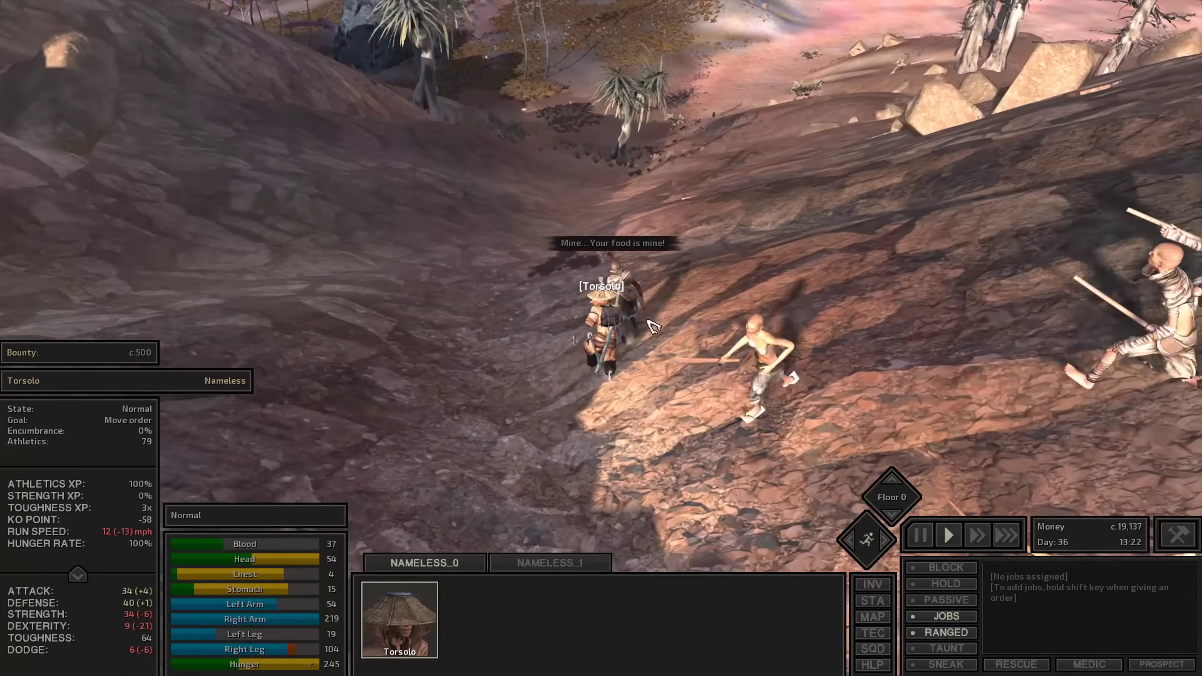
Fast-forward through the fights, walk Torsolo to a new spot, and return to normal speed
{"action": "key", "text": "F4"}
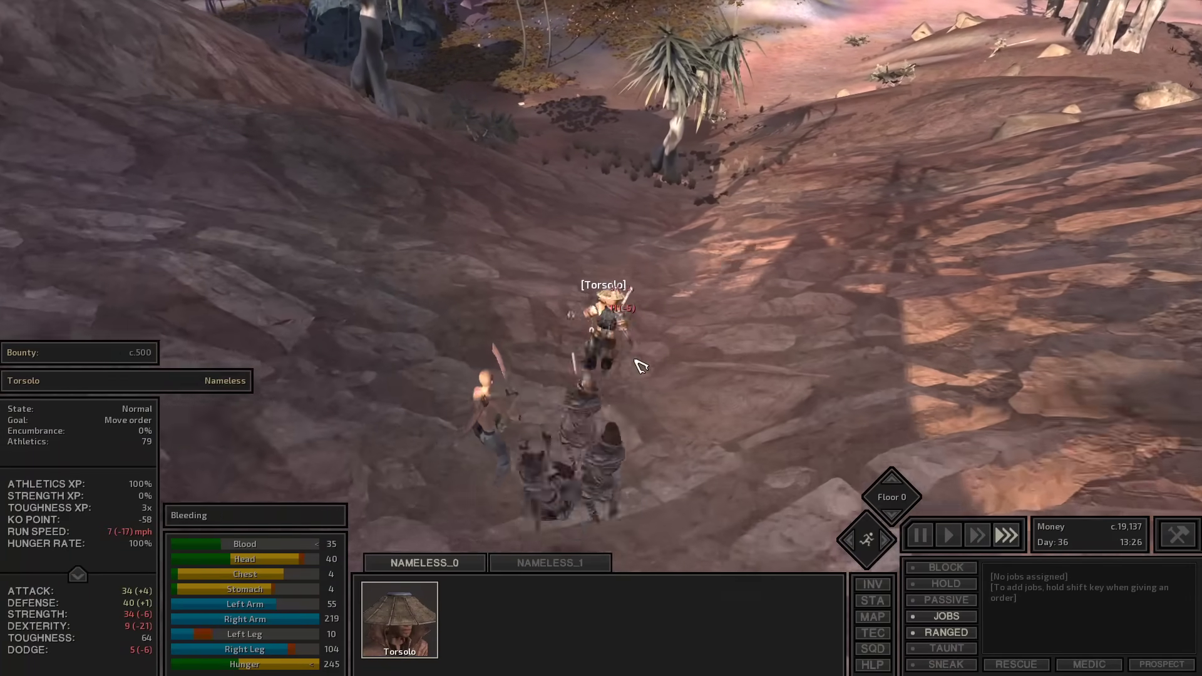
{"action": "key", "text": "space"}
{"action": "key", "text": "space"}
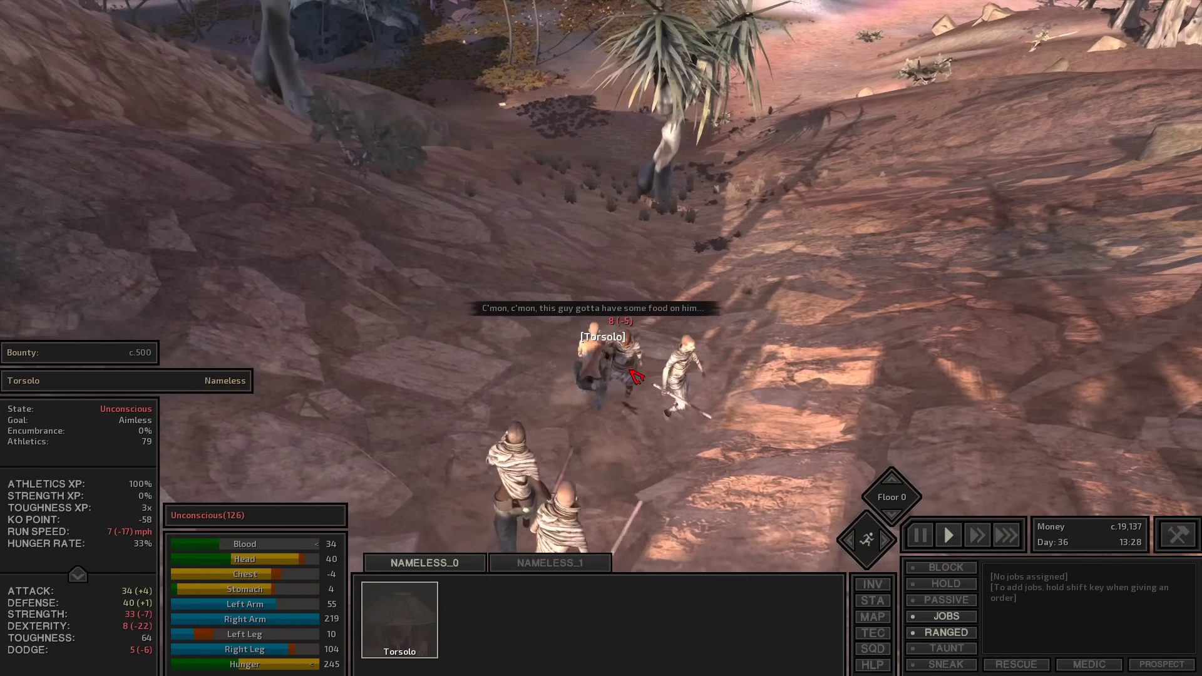
{"action": "key", "text": "i"}
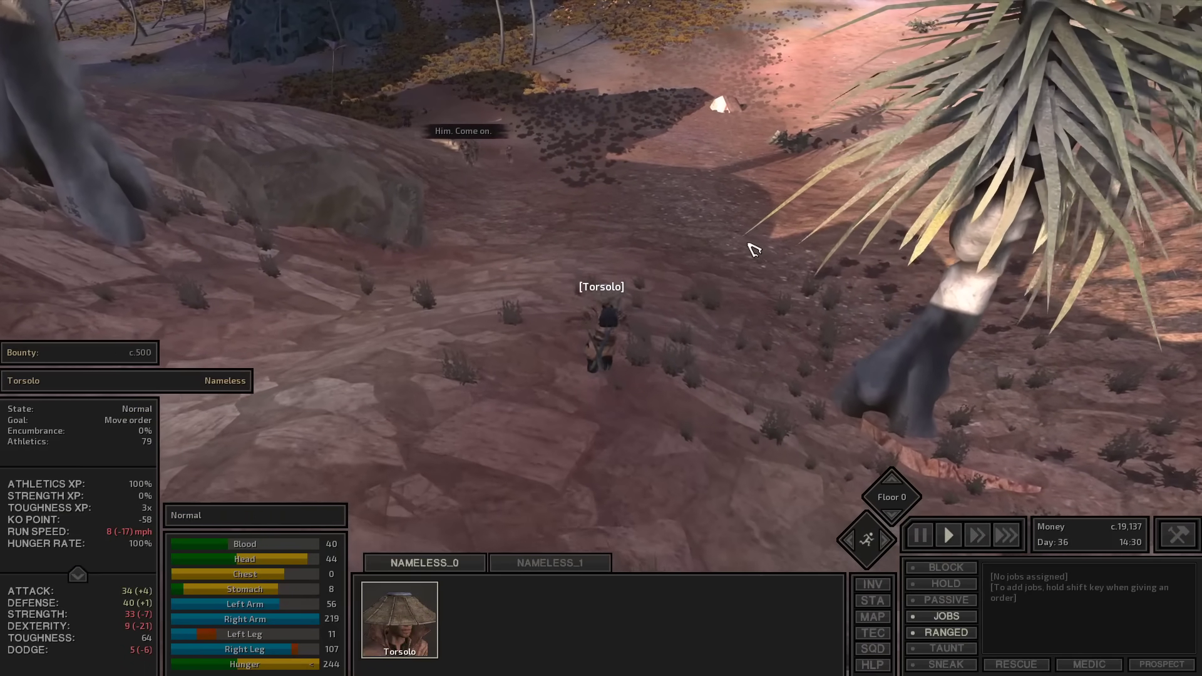
{"action": "key", "text": "F4"}
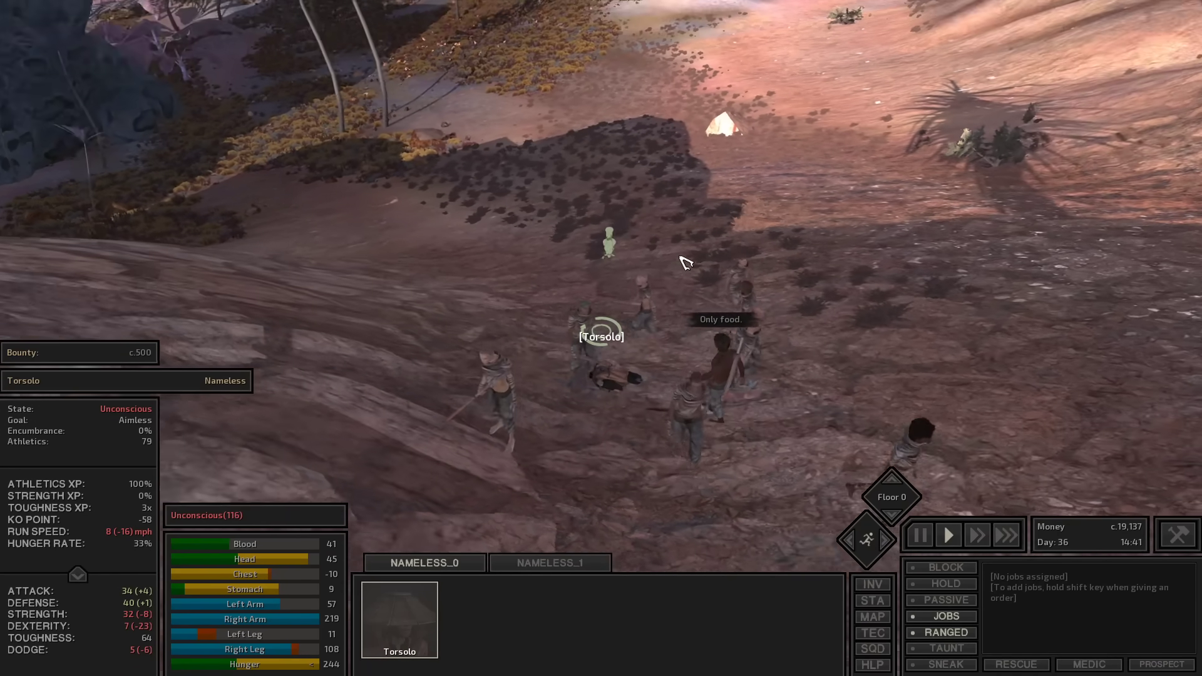
{"action": "scroll", "coordinate": [647, 272], "scroll_direction": "up", "scroll_amount": 5}
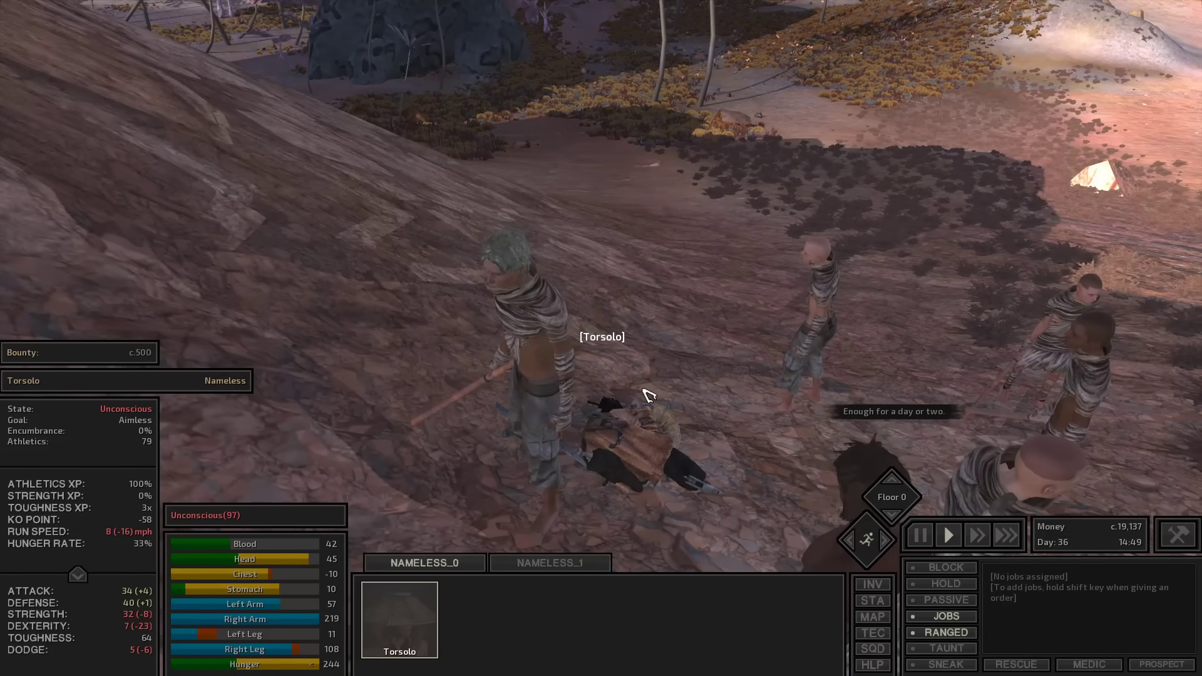
{"action": "key", "text": "F4"}
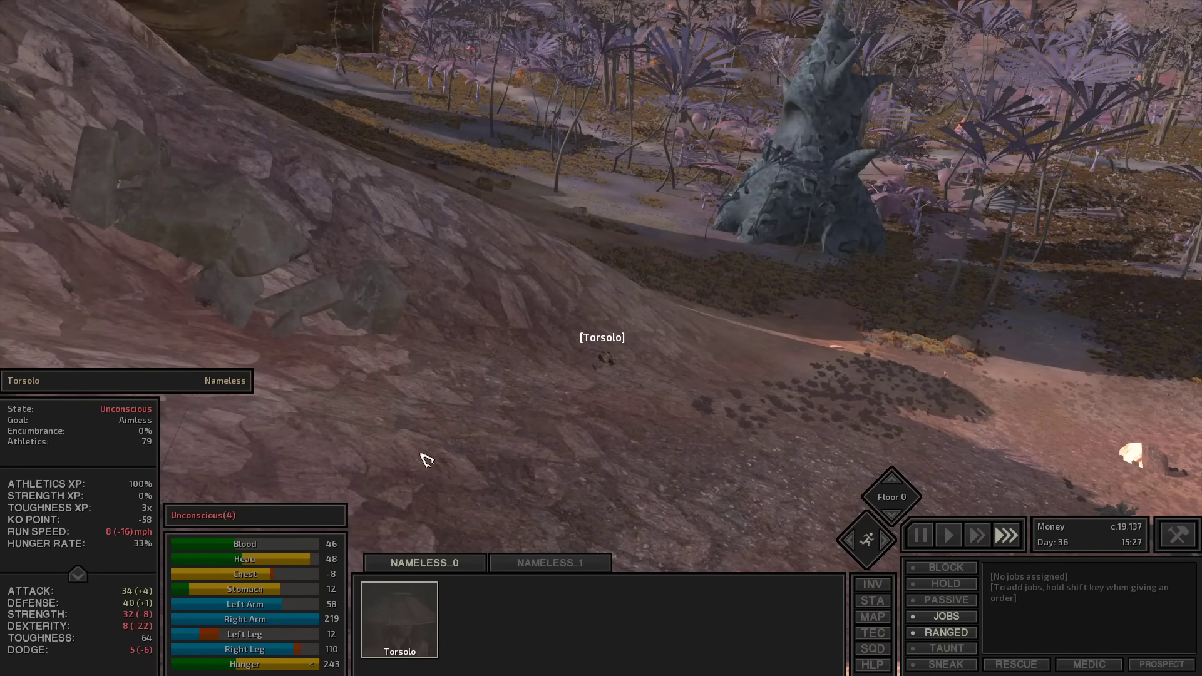
{"action": "right_click", "coordinate": [653, 288]}
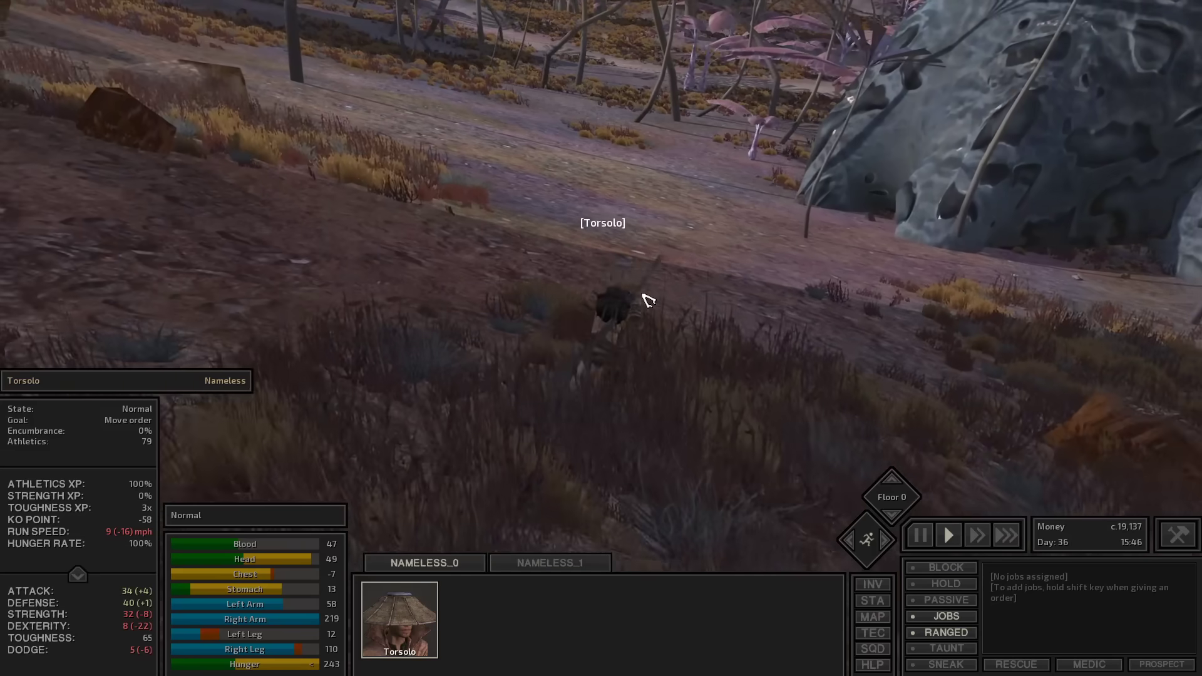
{"action": "key", "text": "F2"}
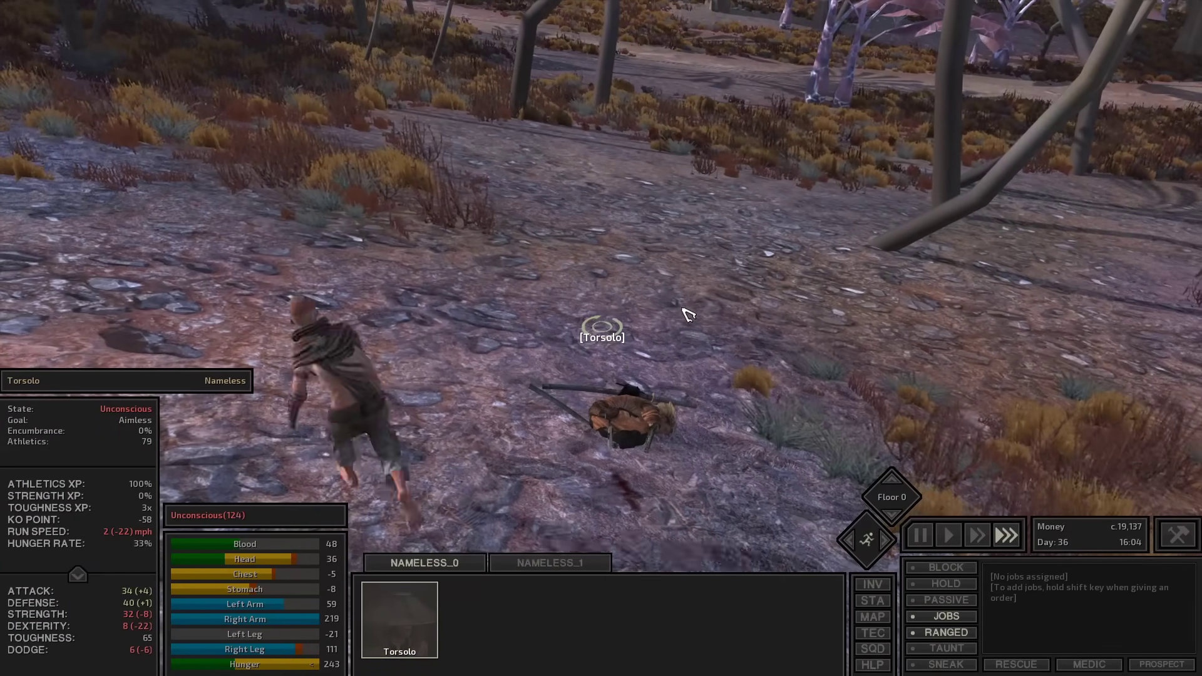
Check the world map twice to locate Hive Village
{"action": "key", "text": "m"}
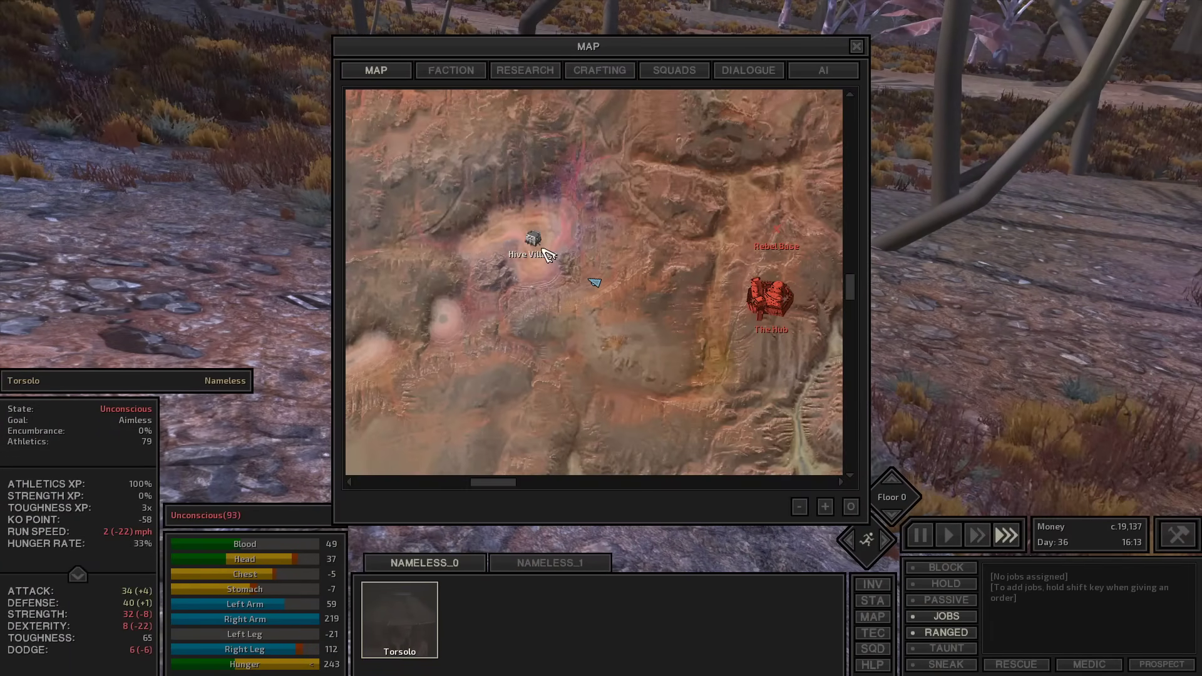
{"action": "key", "text": "m"}
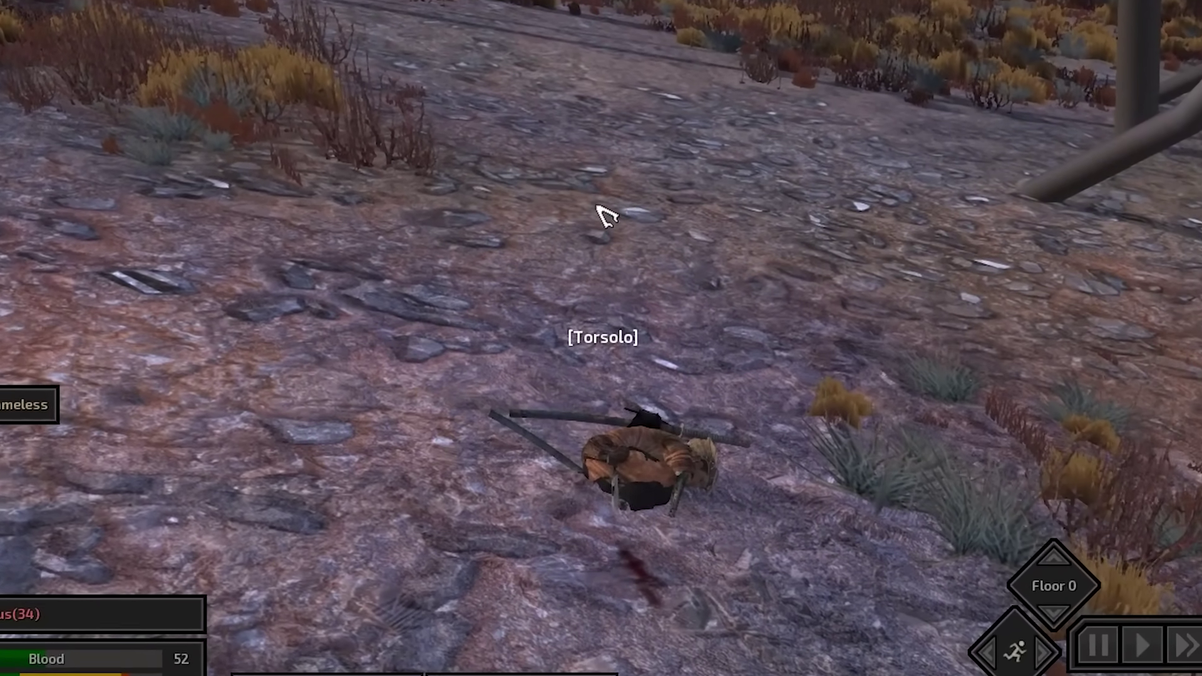
{"action": "key", "text": "m"}
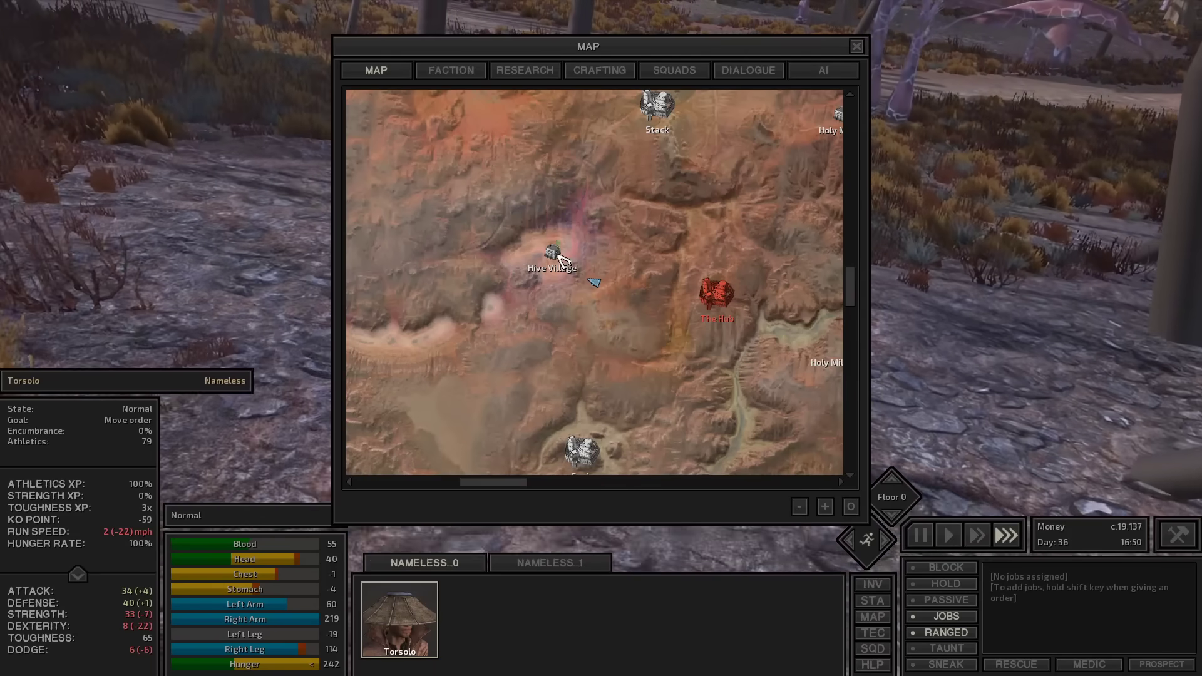
{"action": "key", "text": "m"}
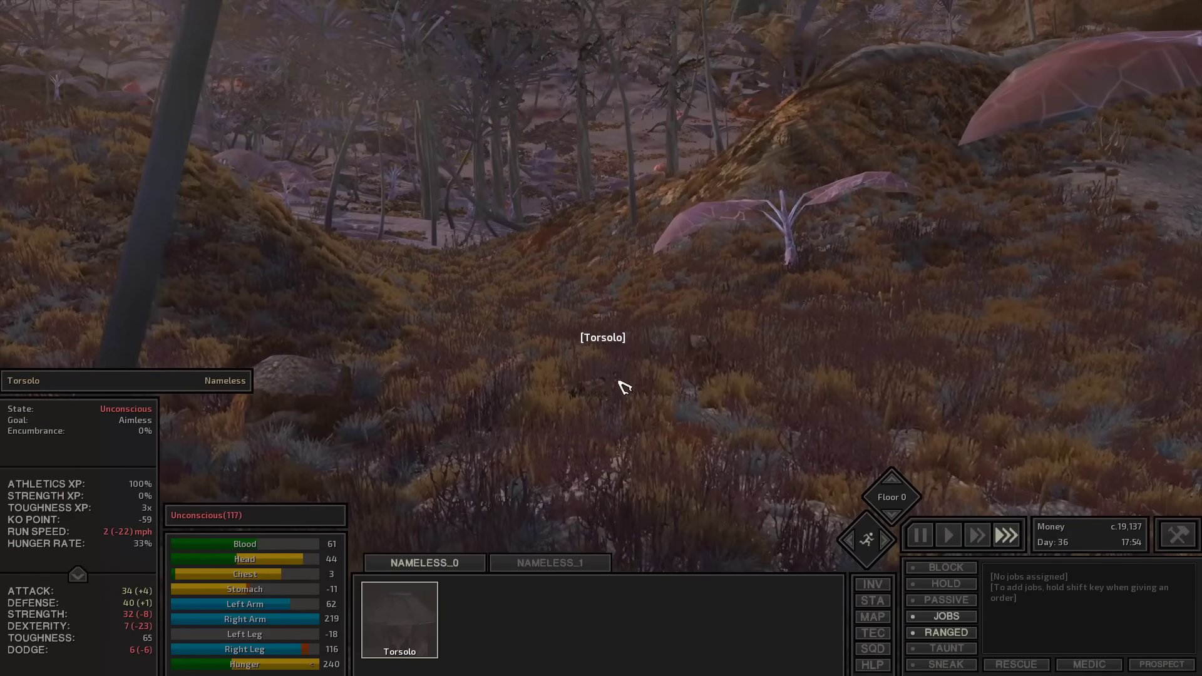
Rent a bed in Hive Village and fast-forward while Torsolo sleeps
{"action": "key", "text": "F4"}
{"action": "scroll", "coordinate": [601, 353], "scroll_direction": "up", "scroll_amount": 3}
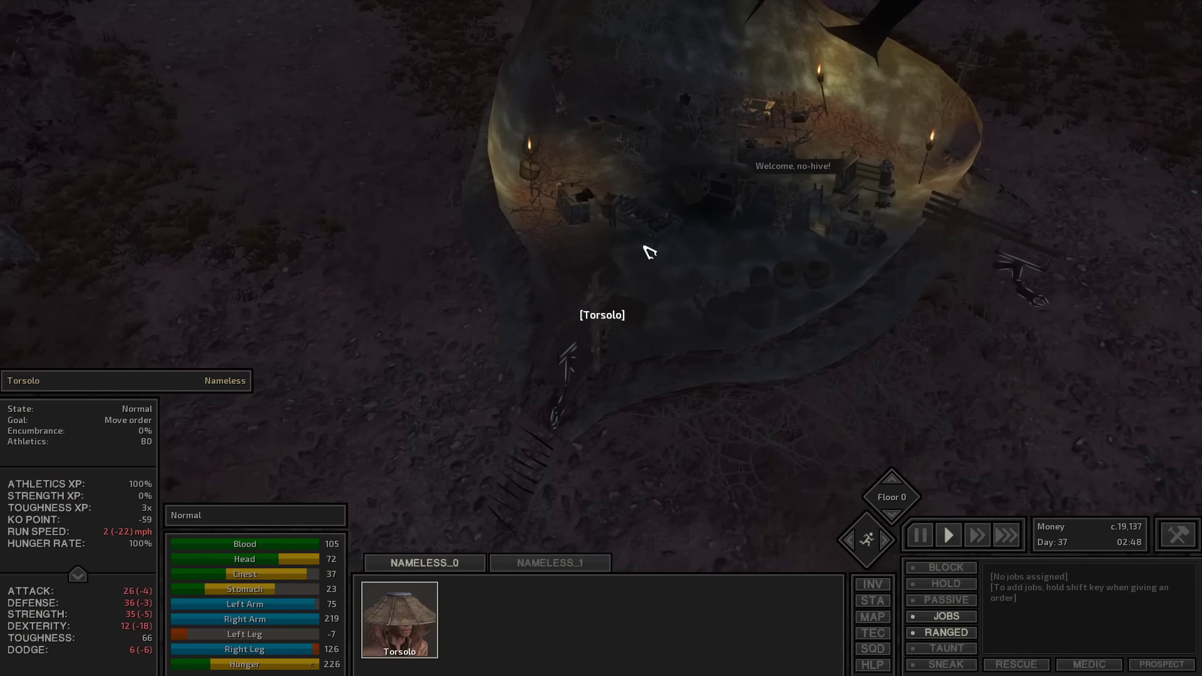
{"action": "right_click", "coordinate": [679, 258]}
{"action": "key", "text": "F4"}
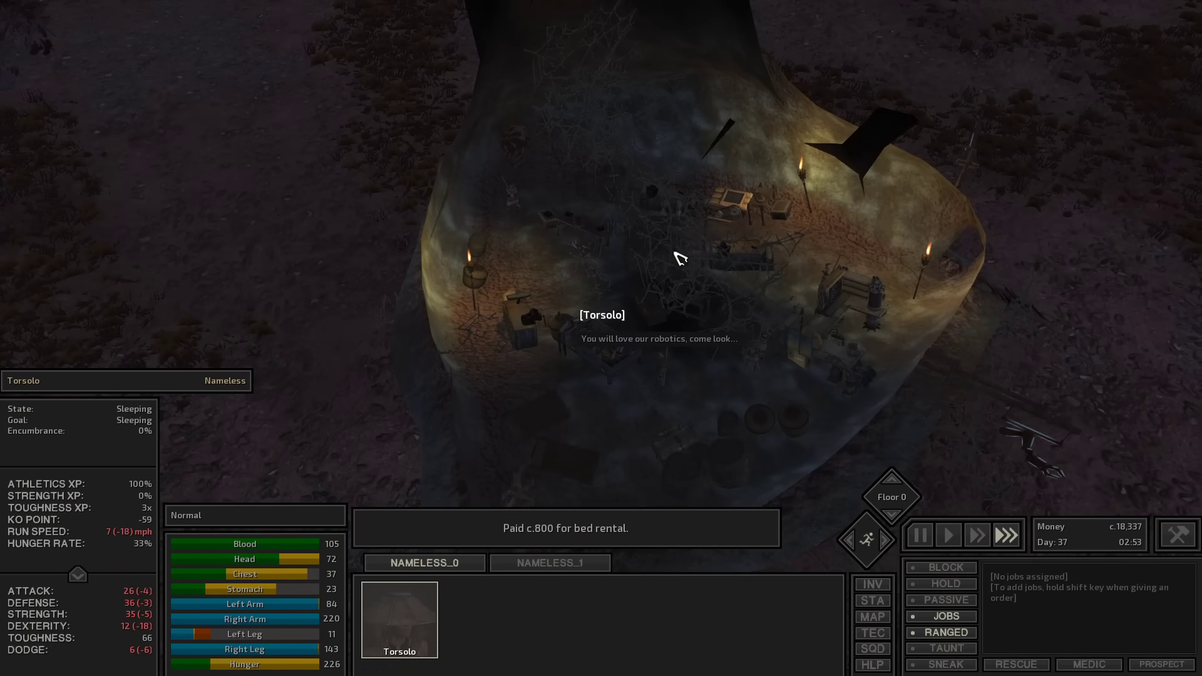
{"action": "scroll", "coordinate": [676, 330], "scroll_direction": "up", "scroll_amount": 5}
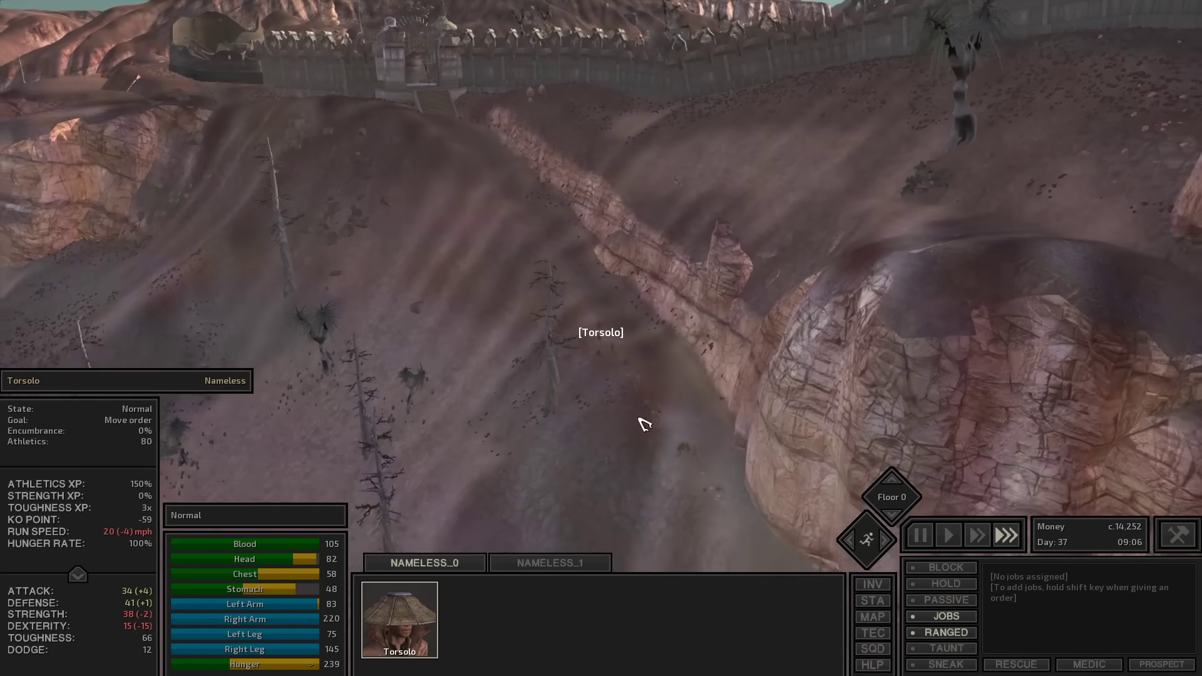
Order Torsolo to attack the Garru at the town tower, then resume the dust-storm fight
{"action": "key", "text": "space"}
{"action": "right_click", "coordinate": [662, 366]}
{"action": "left_click", "coordinate": [662, 366]}
{"action": "key", "text": "space"}
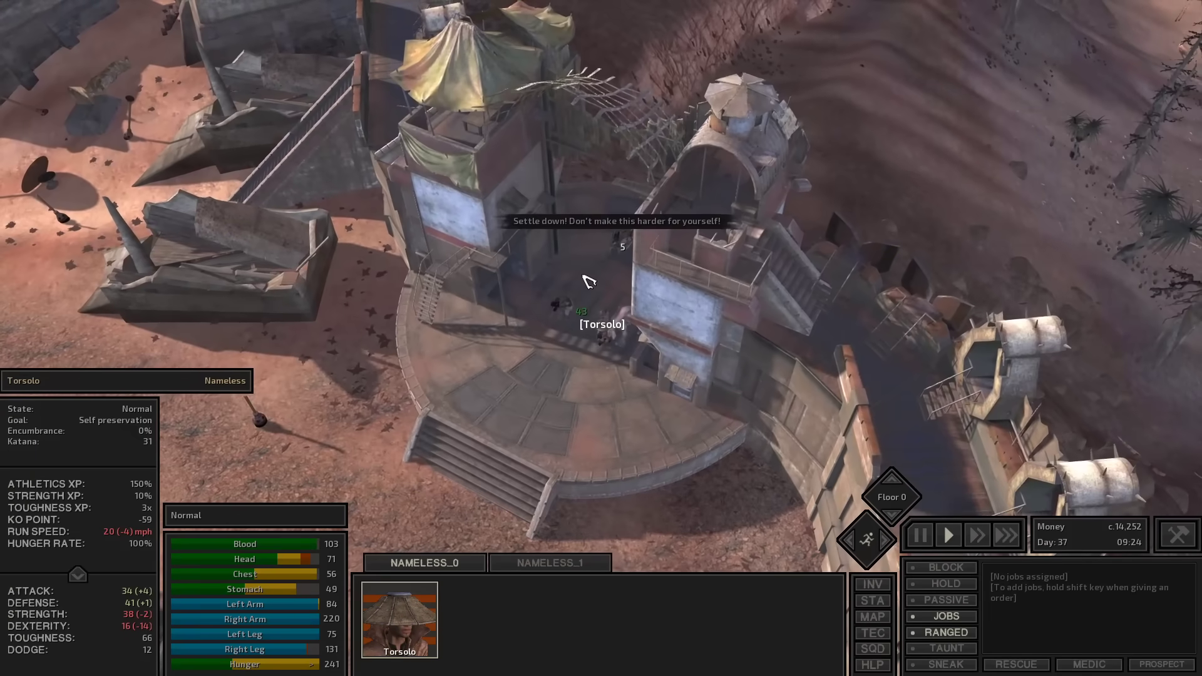
{"action": "scroll", "coordinate": [585, 280], "scroll_direction": "up", "scroll_amount": 5}
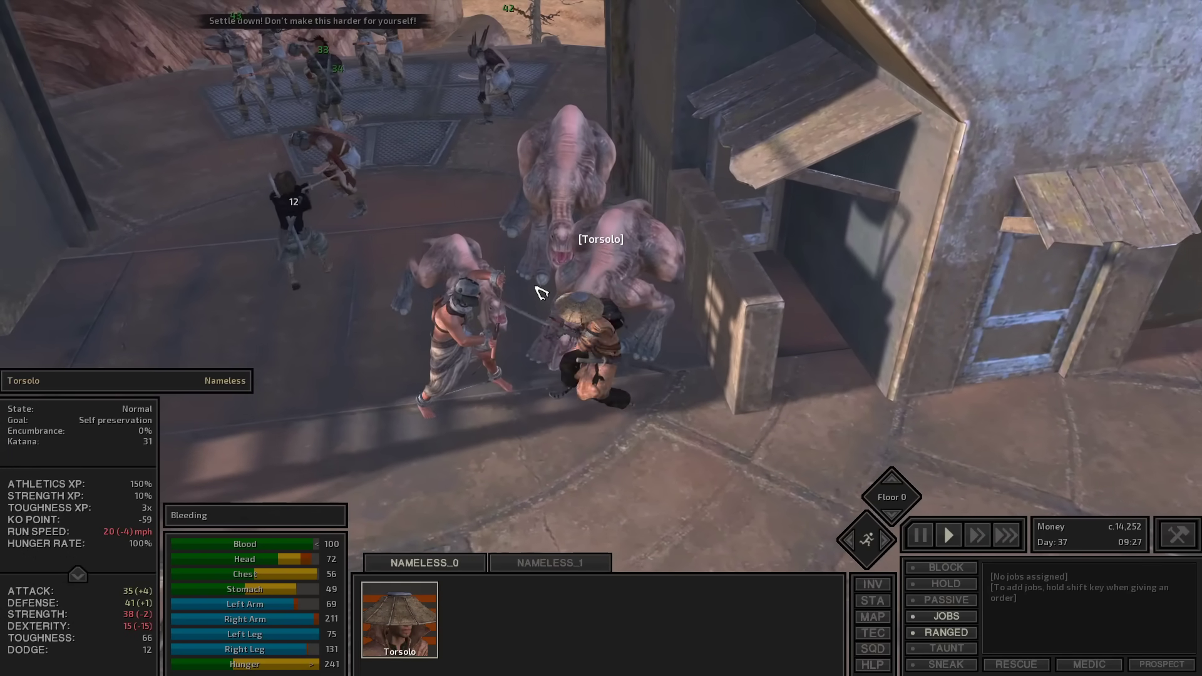
{"action": "scroll", "coordinate": [529, 288], "scroll_direction": "up", "scroll_amount": 3}
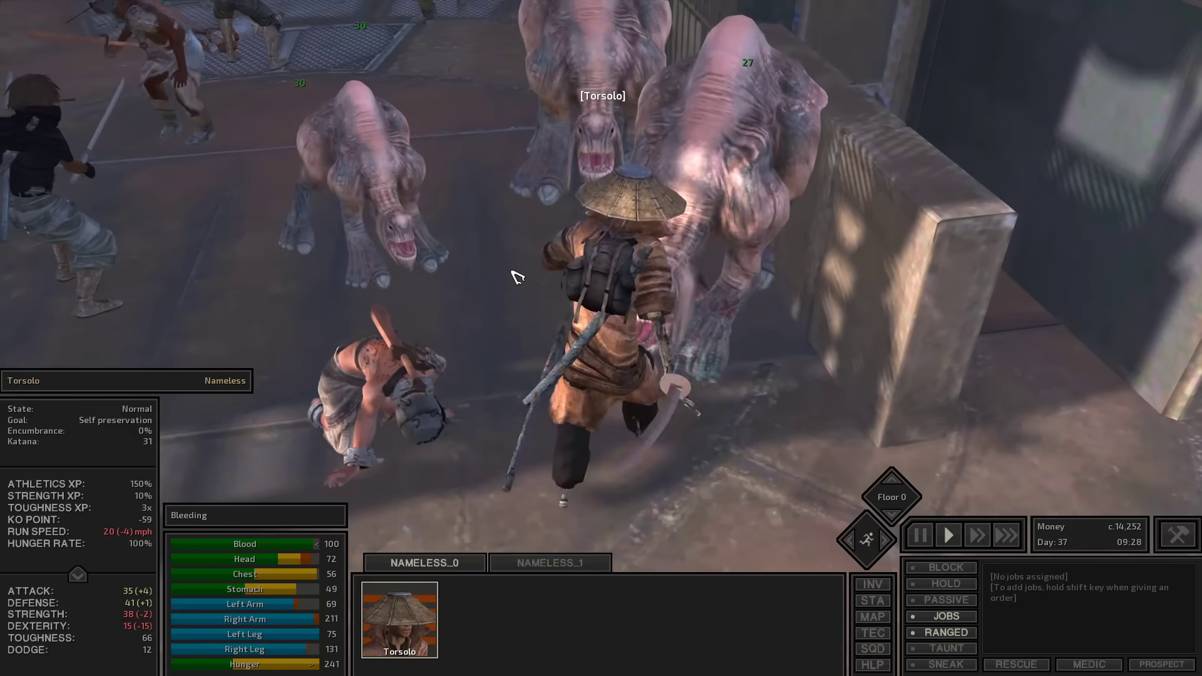
{"action": "scroll", "coordinate": [515, 278], "scroll_direction": "up", "scroll_amount": 3}
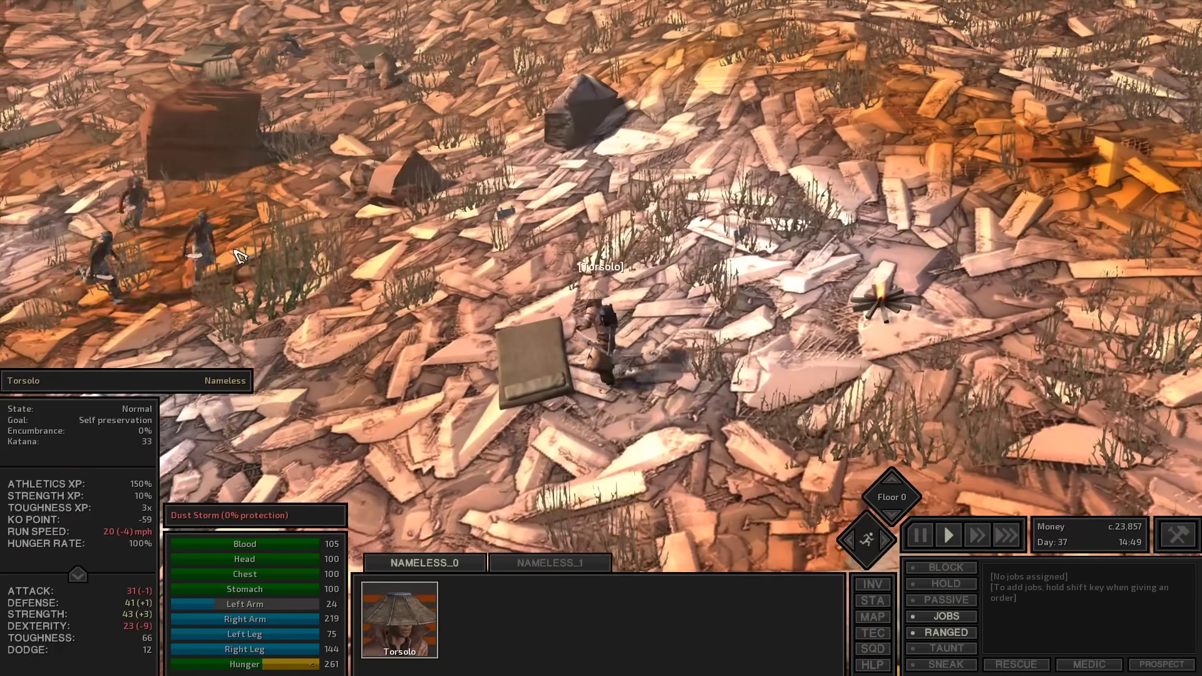
{"action": "key", "text": "space"}
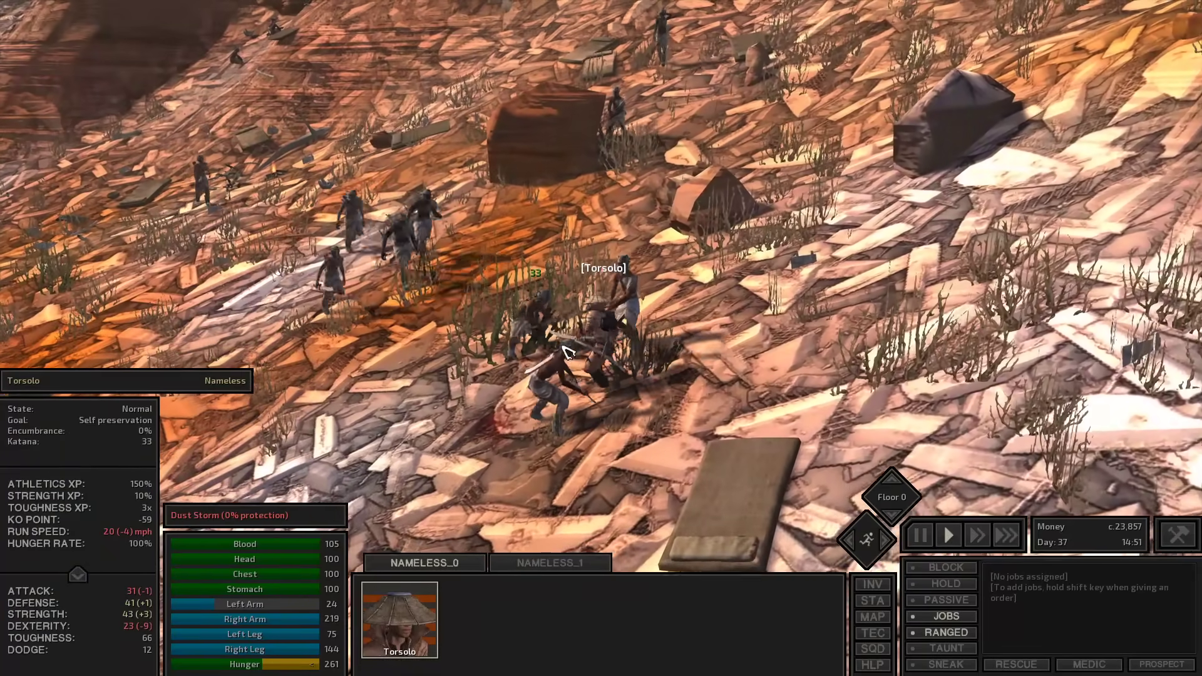
{"action": "scroll", "coordinate": [567, 352], "scroll_direction": "down", "scroll_amount": 3}
{"action": "scroll", "coordinate": [611, 380], "scroll_direction": "down", "scroll_amount": 3}
{"action": "scroll", "coordinate": [658, 414], "scroll_direction": "down", "scroll_amount": 3}
{"action": "scroll", "coordinate": [700, 442], "scroll_direction": "down", "scroll_amount": 2}
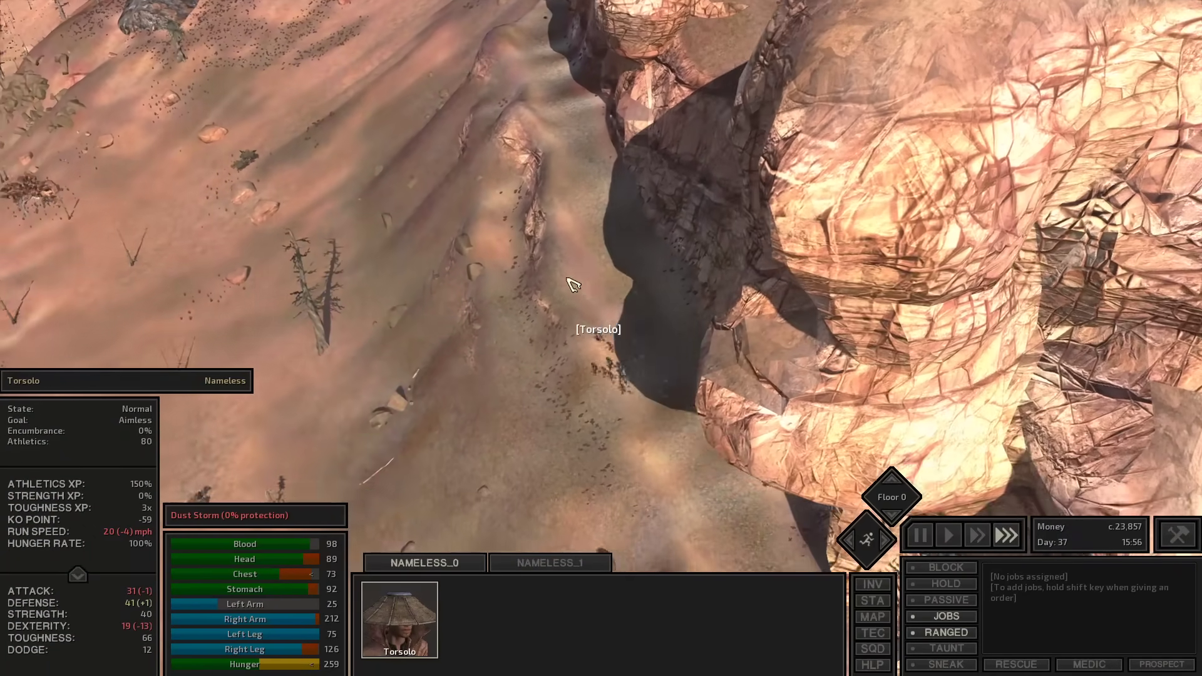
Pause and review Torsolo's attributes and skills sheet
{"action": "key", "text": "space"}
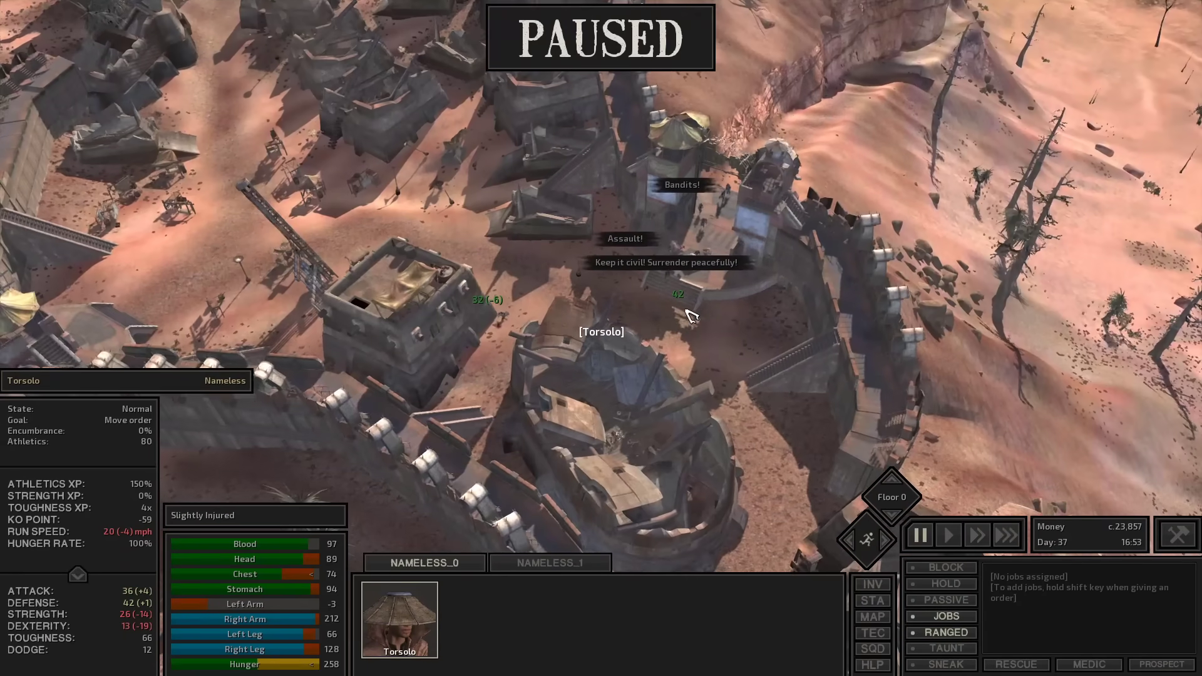
{"action": "scroll", "coordinate": [663, 344], "scroll_direction": "up", "scroll_amount": 5}
{"action": "key", "text": "c"}
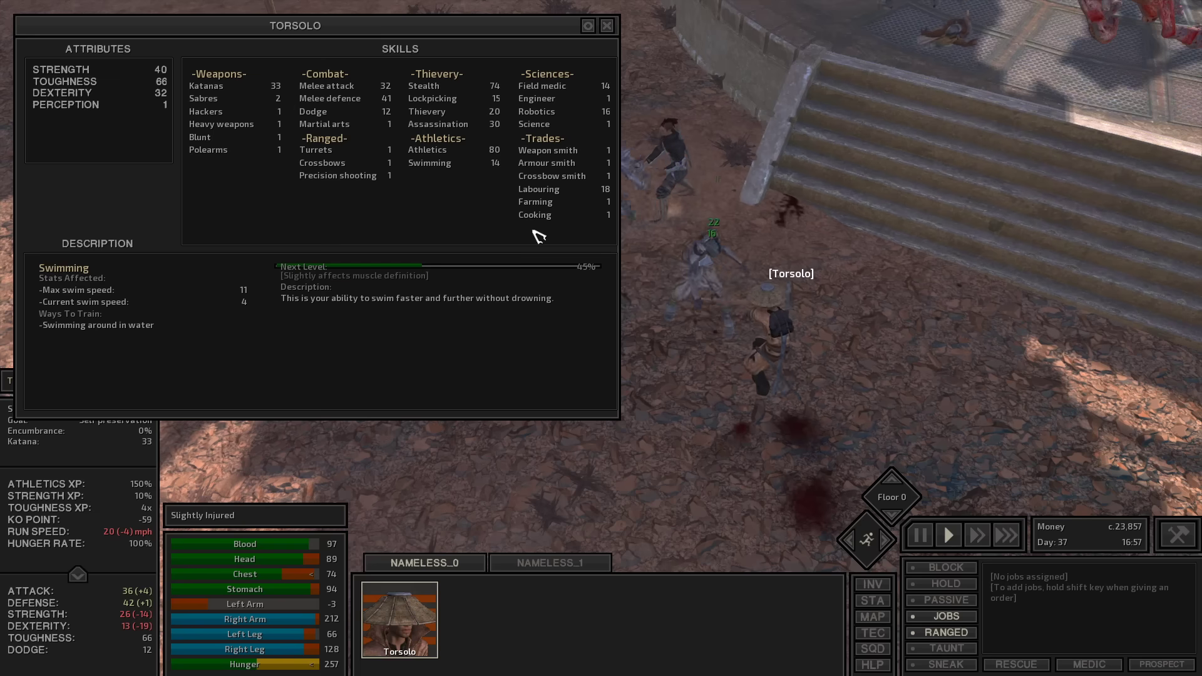
{"action": "scroll", "coordinate": [743, 287], "scroll_direction": "up", "scroll_amount": 5}
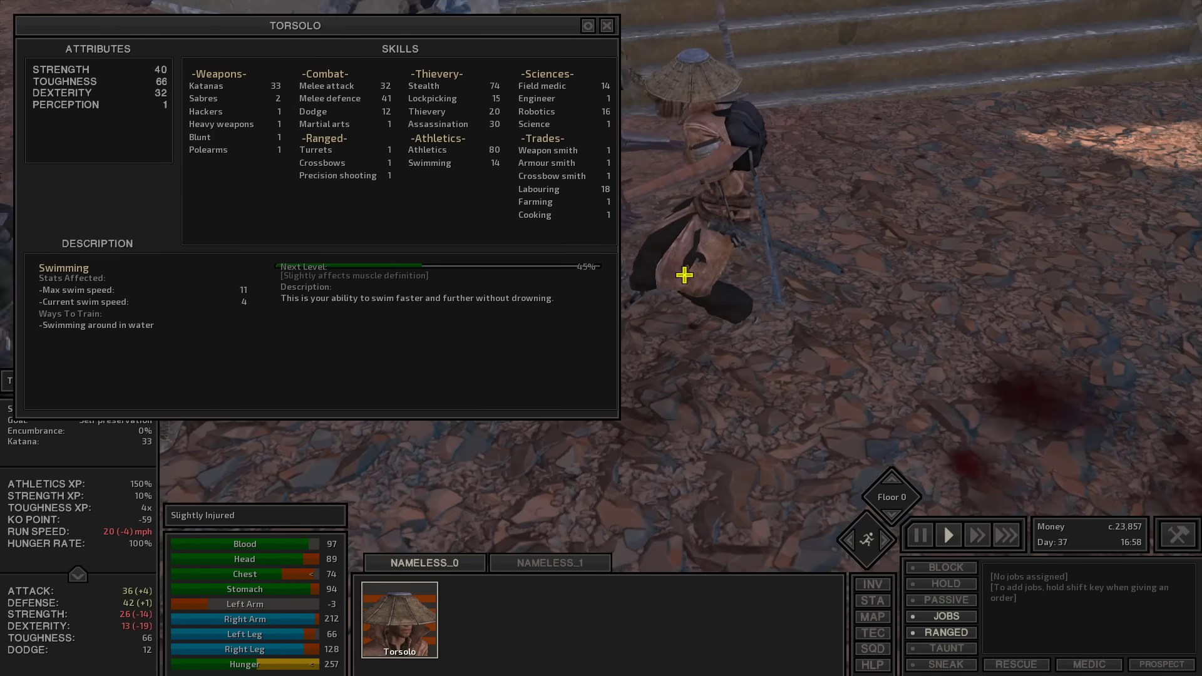
{"action": "scroll", "coordinate": [671, 270], "scroll_direction": "down", "scroll_amount": 3}
{"action": "key", "text": "c"}
{"action": "scroll", "coordinate": [691, 358], "scroll_direction": "down", "scroll_amount": 3}
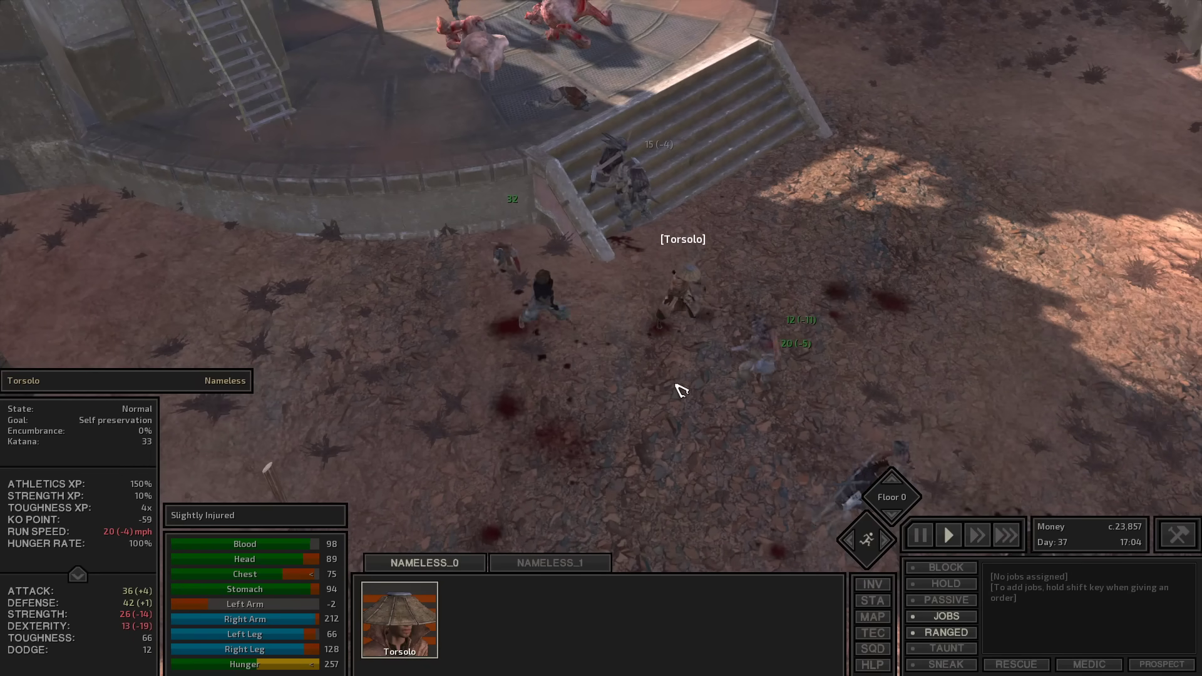
Loot the fallen Dust Bandit at fastest speed, moving his sword into Torsolo's inventory
{"action": "key", "text": "F4"}
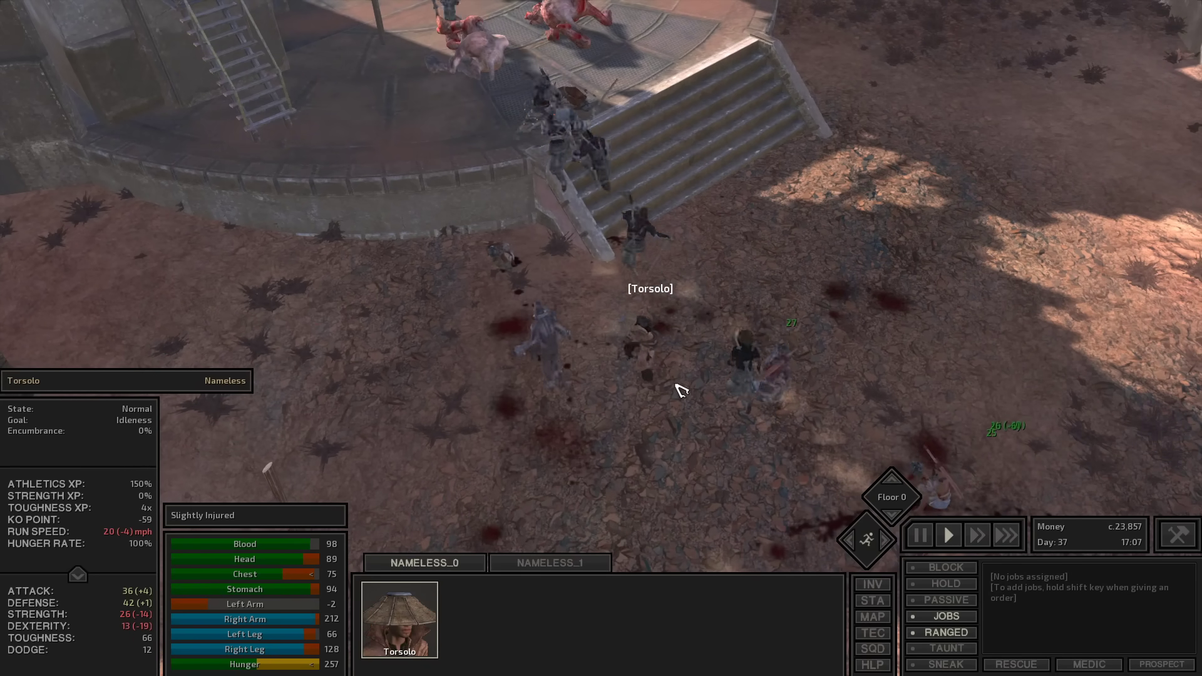
{"action": "right_click", "coordinate": [681, 390]}
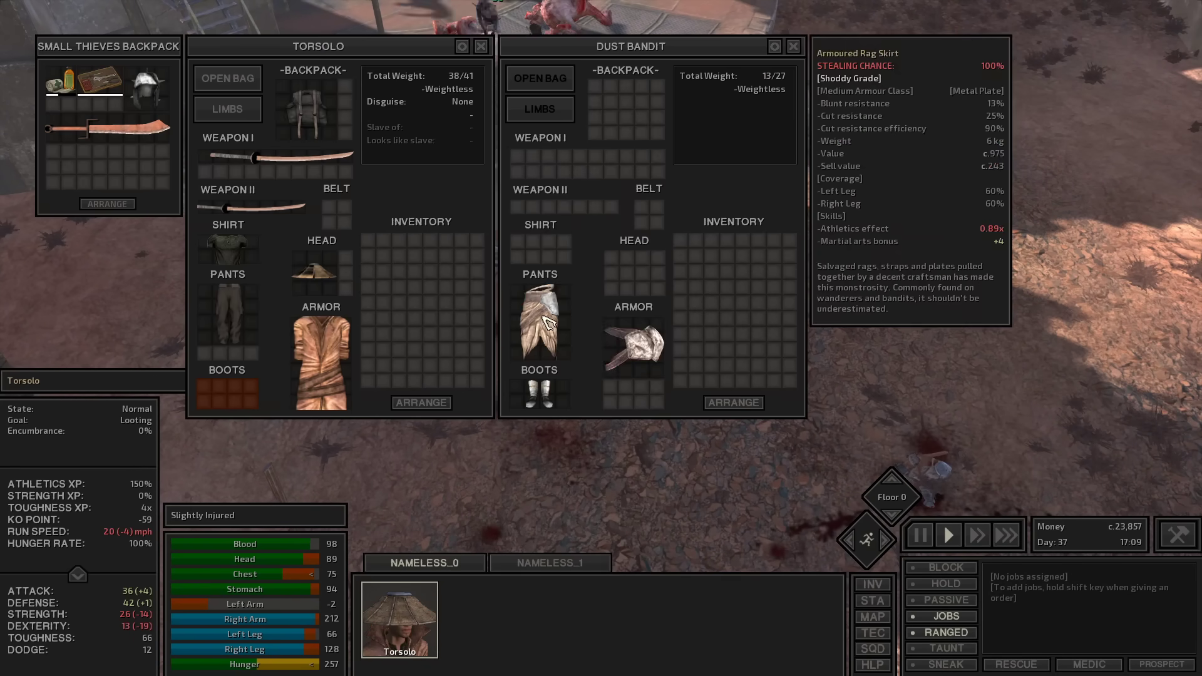
{"action": "left_click", "coordinate": [529, 388], "text": "ctrl"}
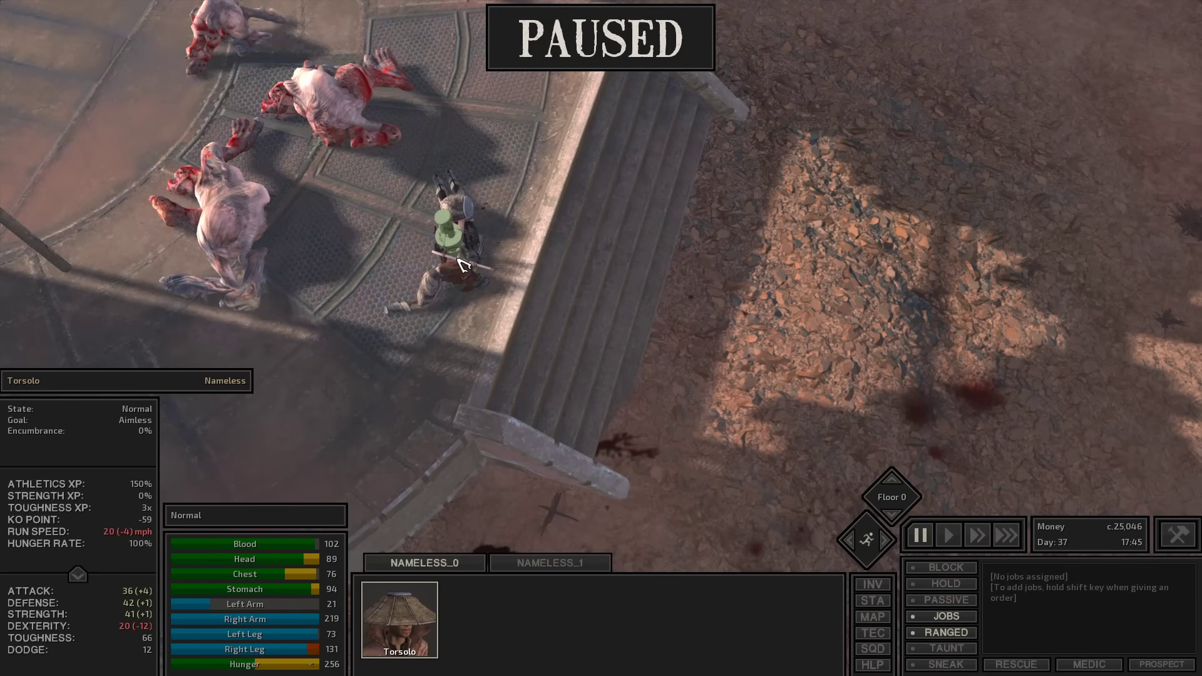
{"action": "key", "text": "F4"}
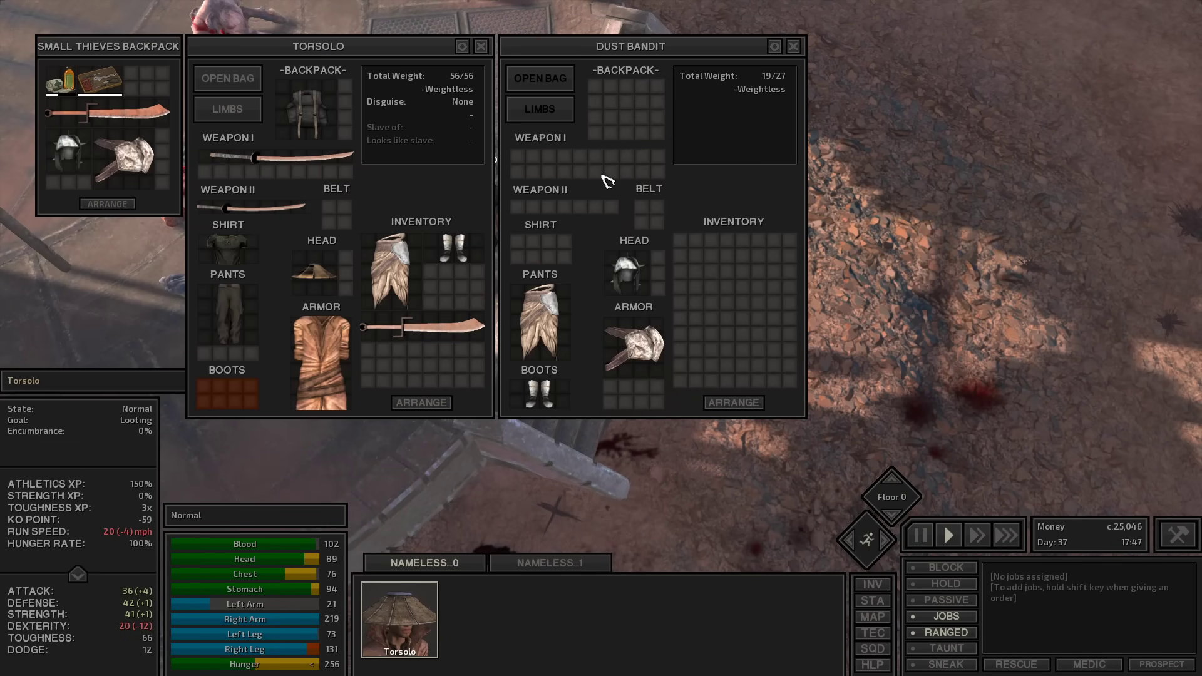
{"action": "left_click", "coordinate": [582, 155], "text": "ctrl"}
{"action": "left_click", "coordinate": [793, 46]}
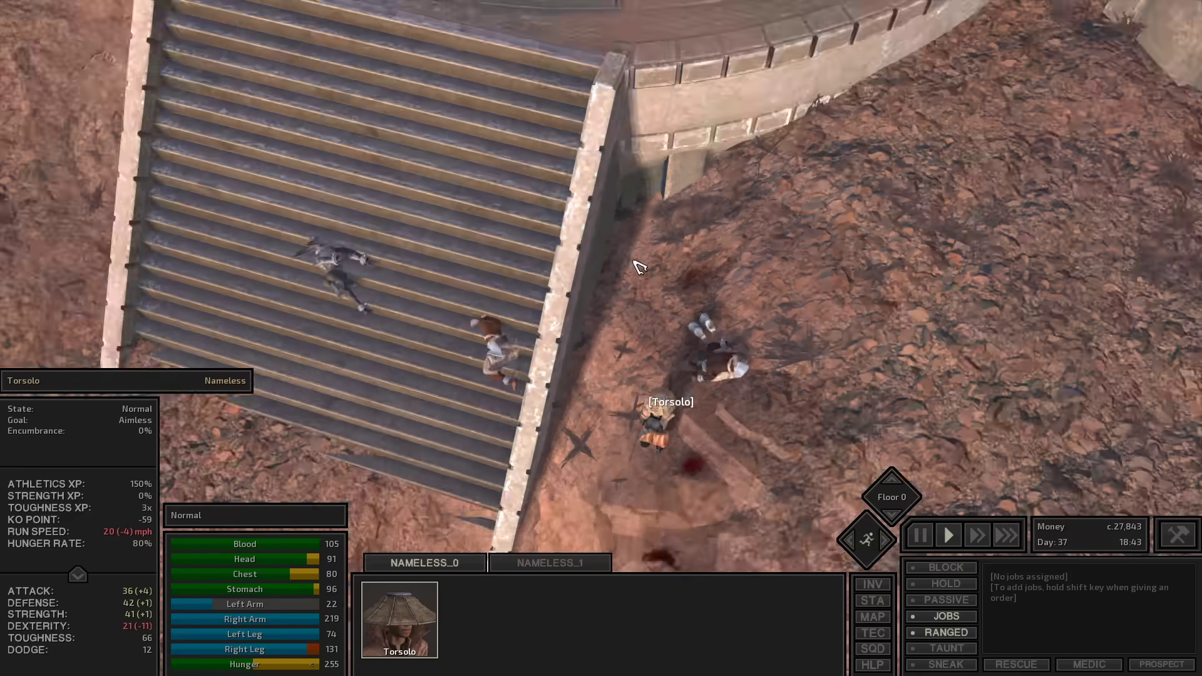
{"action": "scroll", "coordinate": [631, 266], "scroll_direction": "down", "scroll_amount": 5}
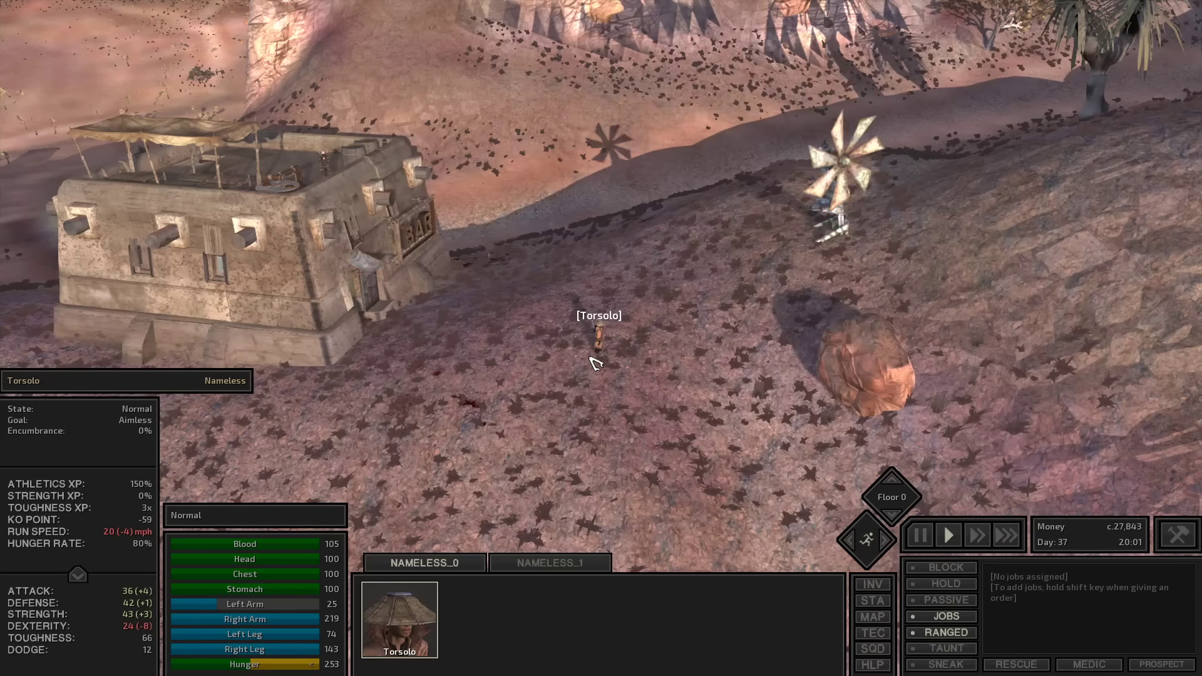
Send Torsolo to the chosen spot at fastest speed, checking his progress on the world map
{"action": "key", "text": "Tab"}
{"action": "scroll", "coordinate": [620, 305], "scroll_direction": "down", "scroll_amount": 3}
{"action": "scroll", "coordinate": [585, 302], "scroll_direction": "down", "scroll_amount": 2}
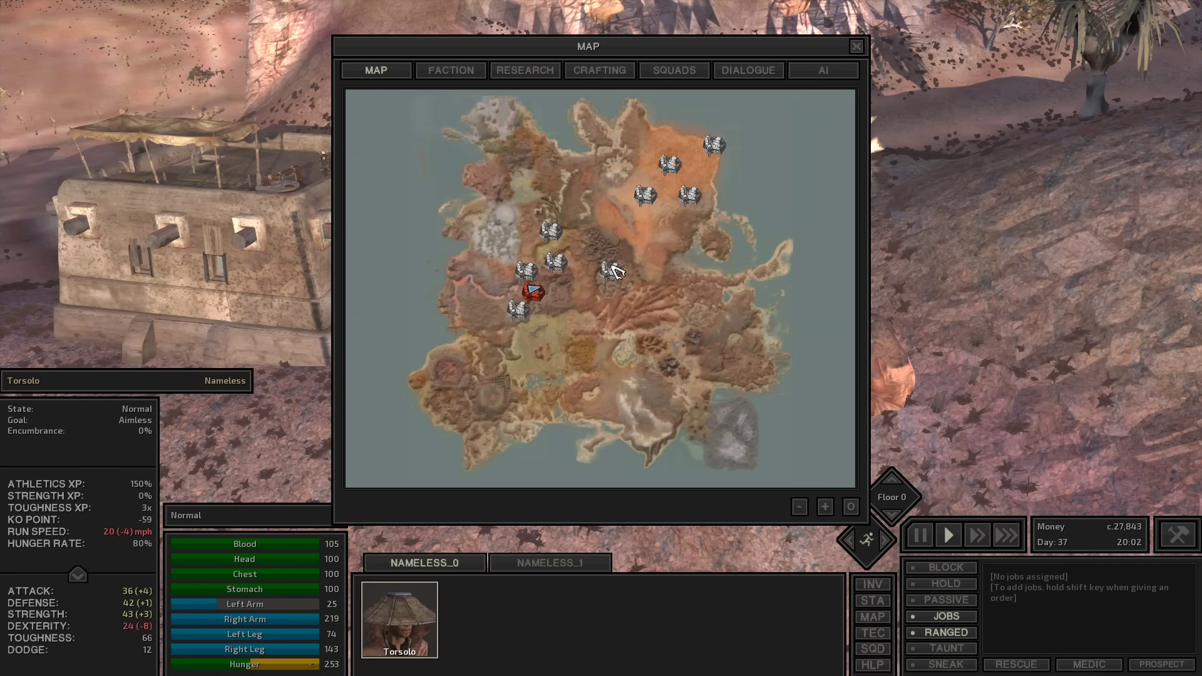
{"action": "scroll", "coordinate": [620, 274], "scroll_direction": "up", "scroll_amount": 5}
{"action": "right_click", "coordinate": [564, 272]}
{"action": "key", "text": "Tab"}
{"action": "key", "text": "3"}
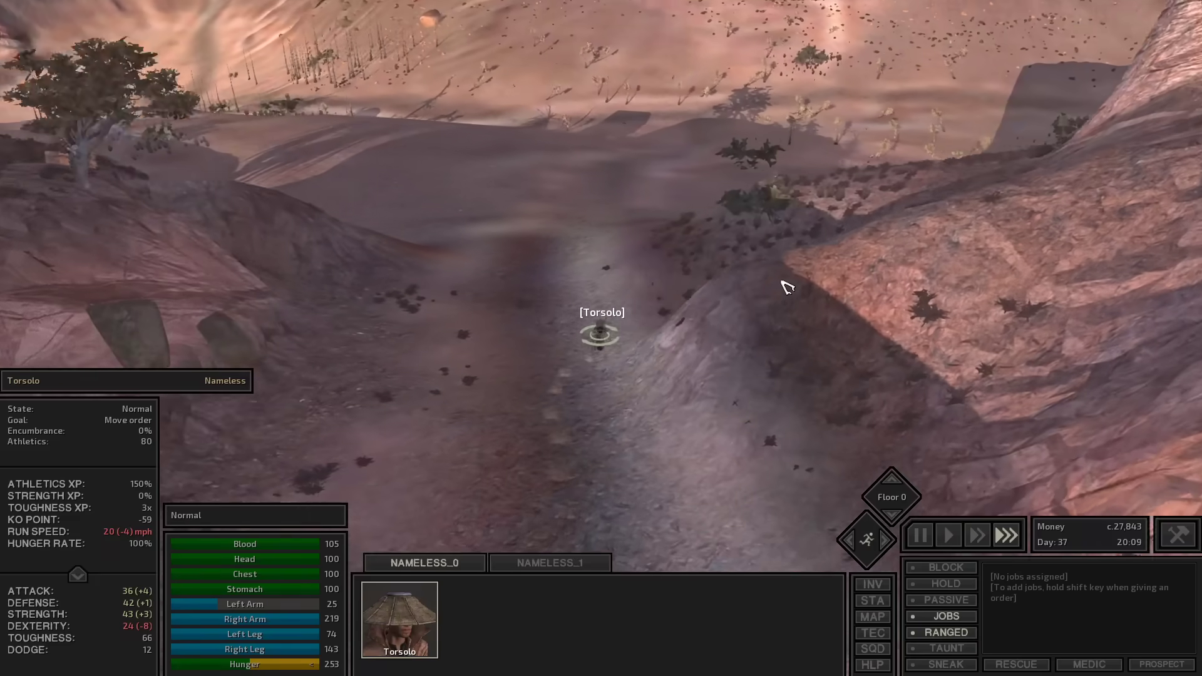
{"action": "key", "text": "Tab"}
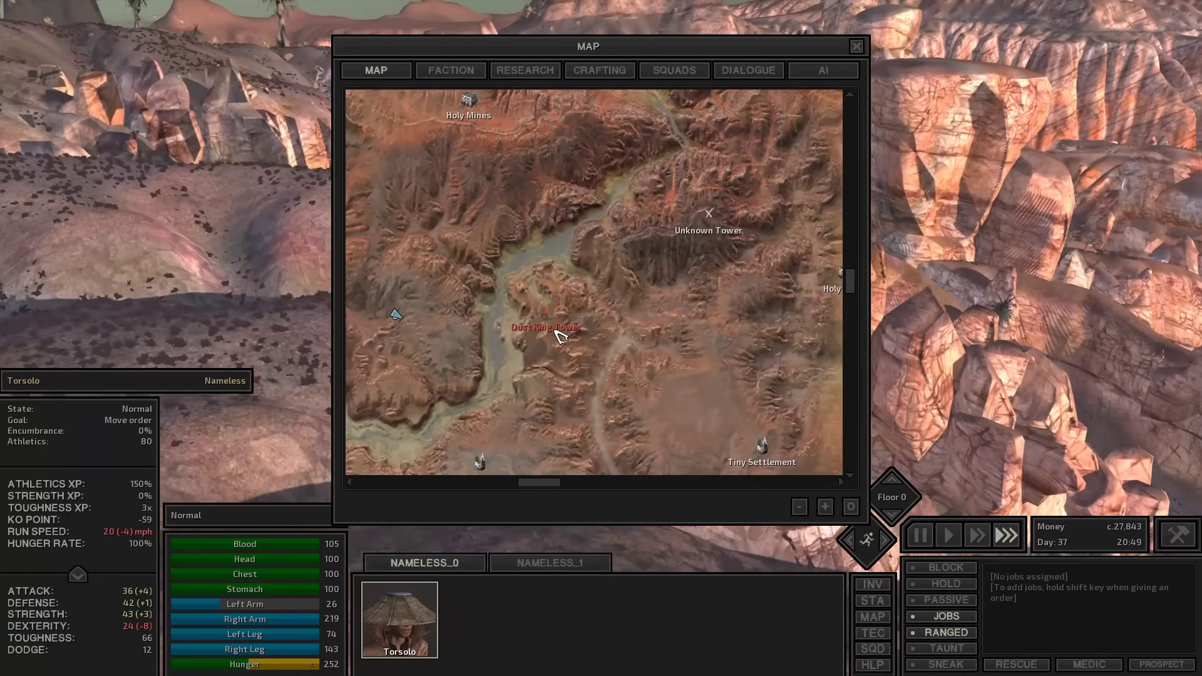
{"action": "left_click_drag", "start_coordinate": [475, 304], "coordinate": [641, 272]}
{"action": "scroll", "coordinate": [642, 273], "scroll_direction": "down", "scroll_amount": 2}
{"action": "key", "text": "Tab"}
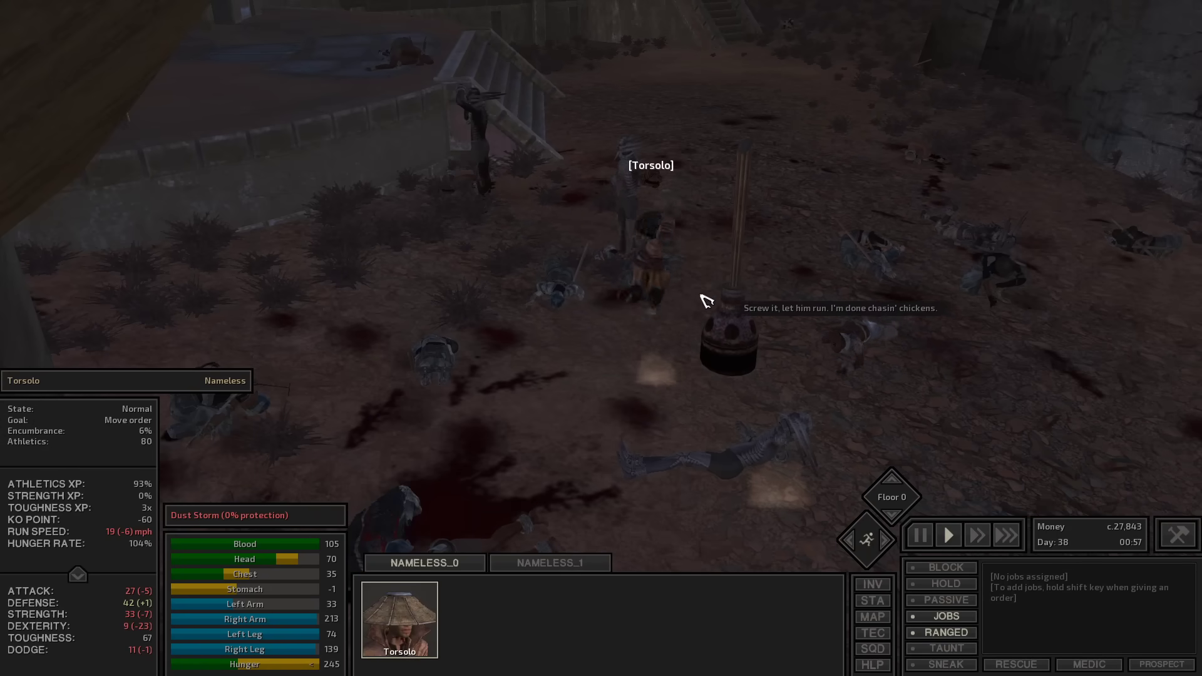
Loot the fallen Slavemonger, then close the loot window and resume play
{"action": "right_click", "coordinate": [434, 368]}
{"action": "left_click", "coordinate": [503, 415]}
{"action": "key", "text": "space"}
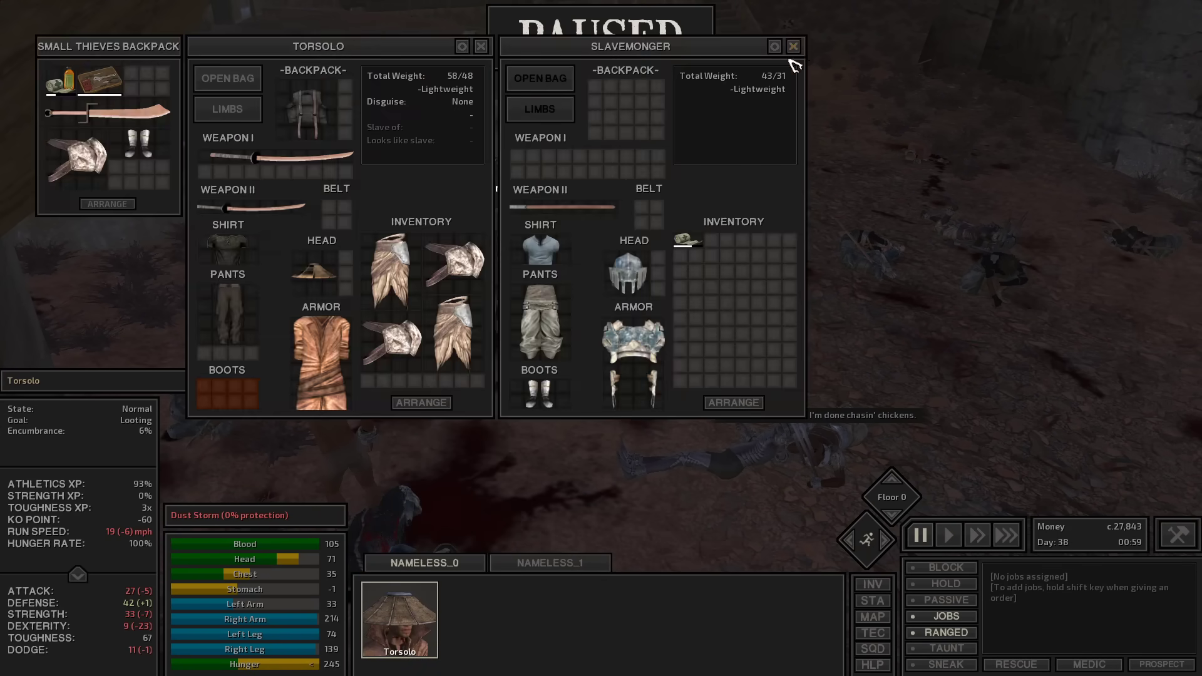
{"action": "key", "text": "Escape"}
{"action": "key", "text": "space"}
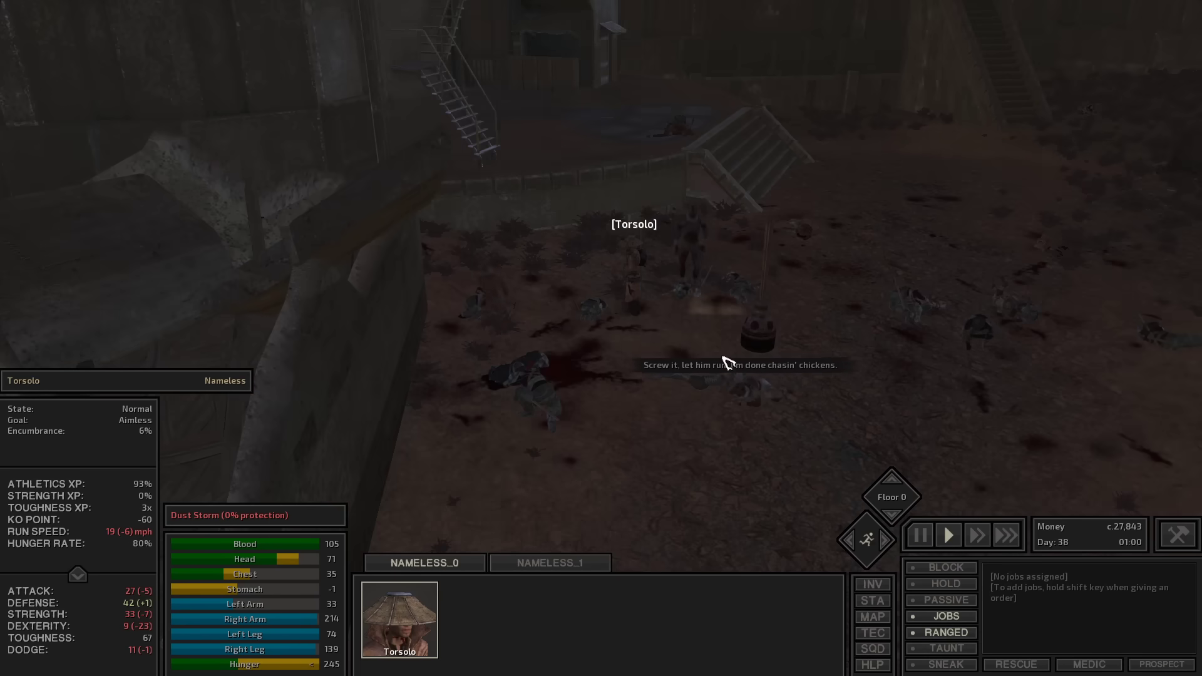
{"action": "key", "text": "space"}
{"action": "key", "text": "space"}
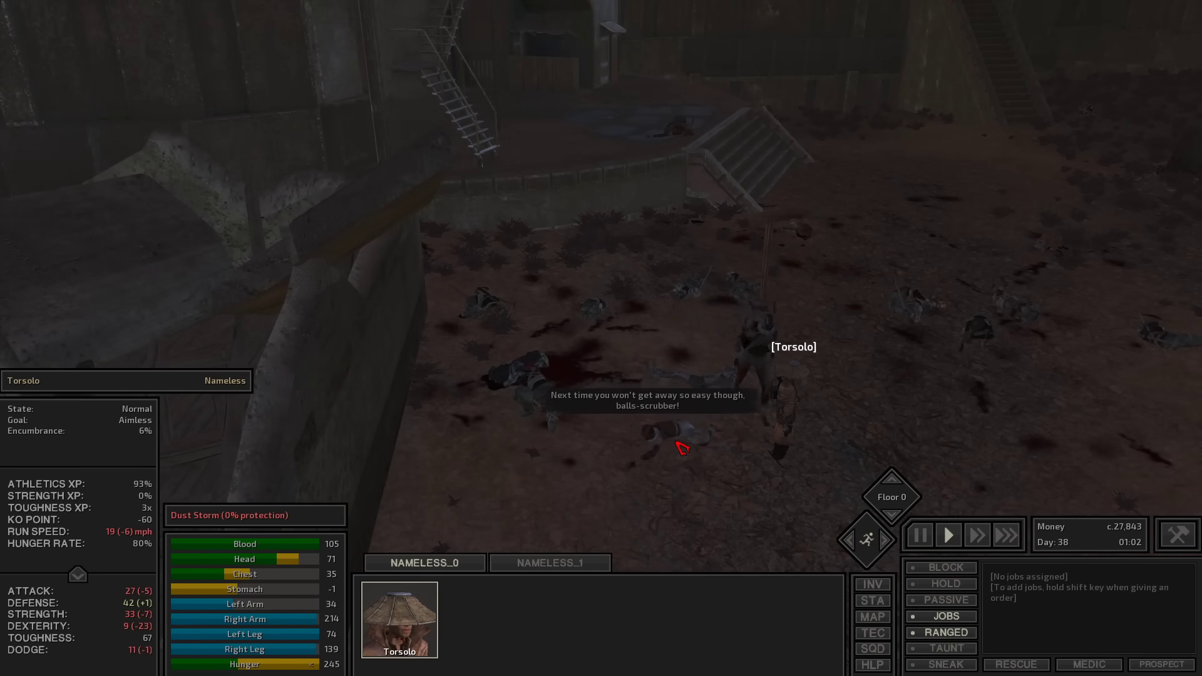
Attack the Dust Bandit, fast-forward Torsolo's sleep, then attack the next target at fastest speed
{"action": "right_click", "coordinate": [555, 463]}
{"action": "left_click", "coordinate": [619, 488]}
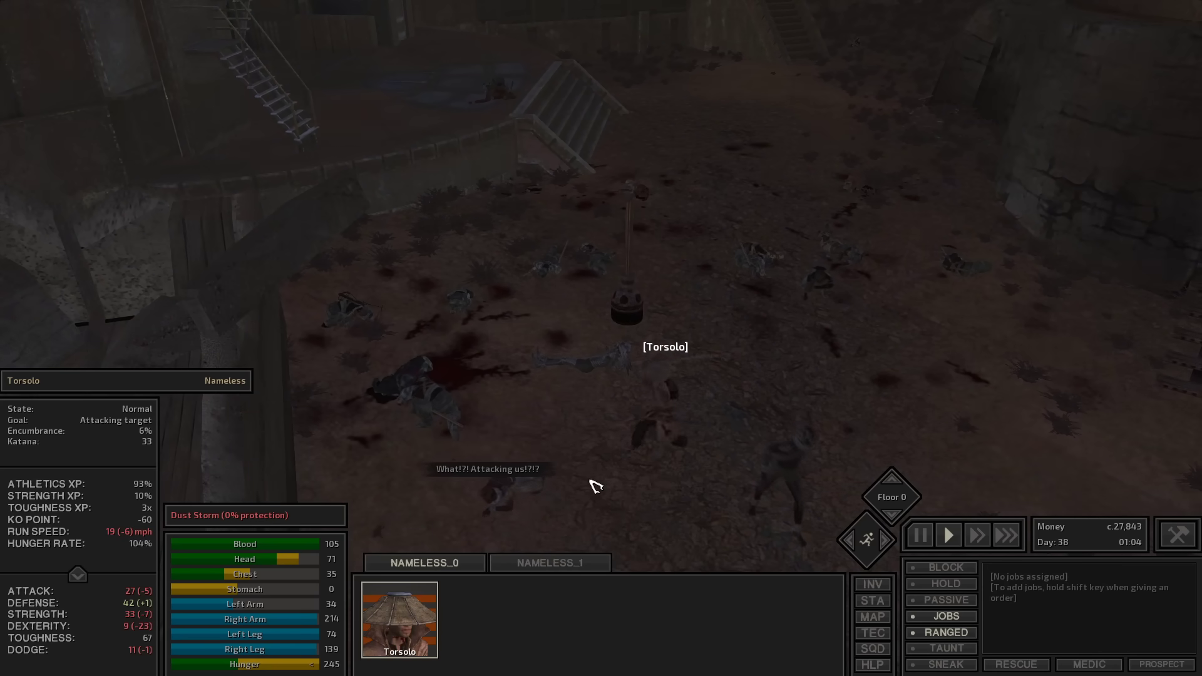
{"action": "key", "text": "F4"}
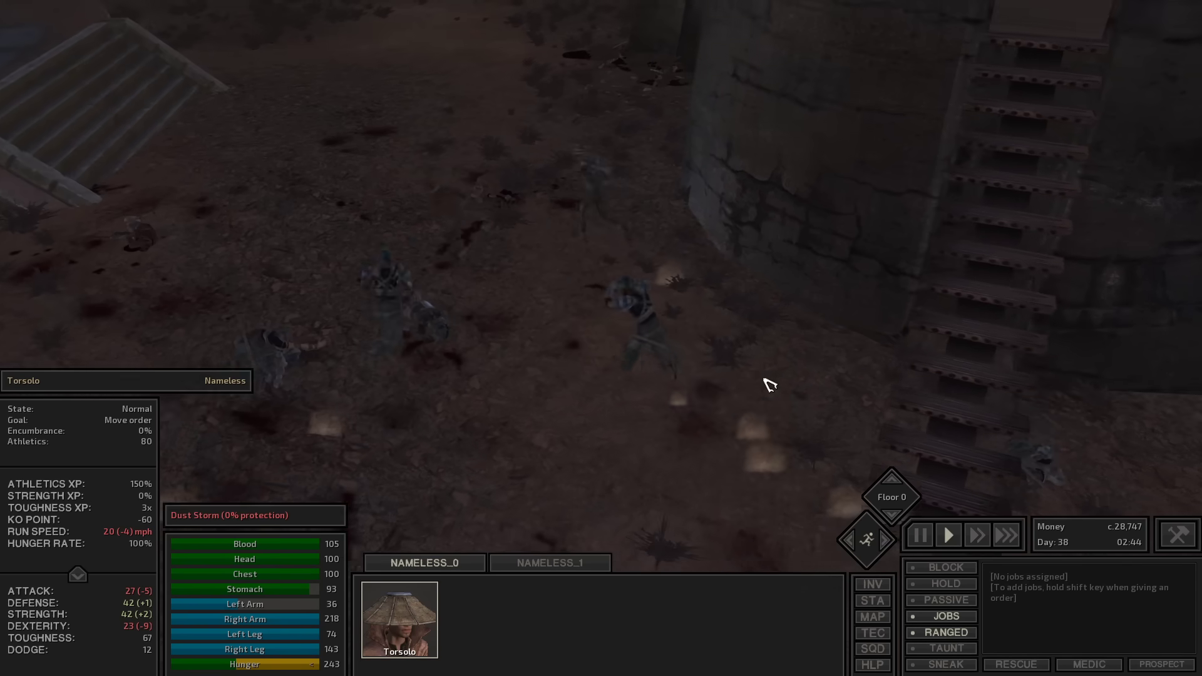
{"action": "key", "text": "F2"}
{"action": "key", "text": "space"}
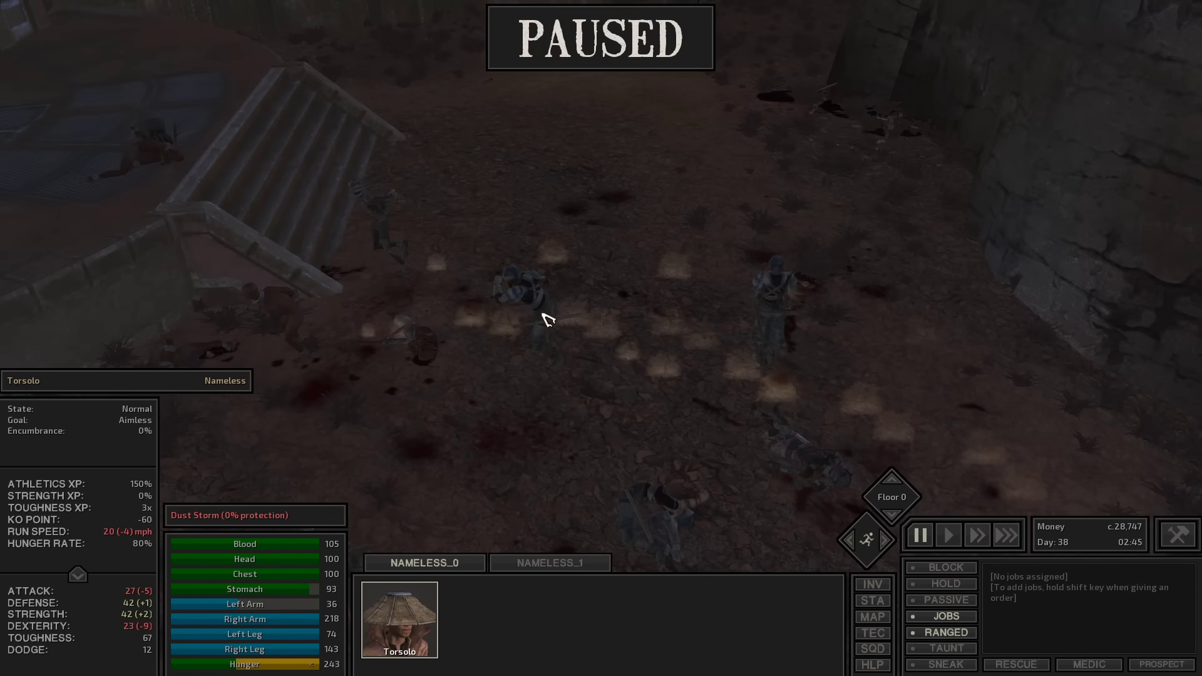
{"action": "left_click", "coordinate": [618, 376]}
{"action": "key", "text": "space"}
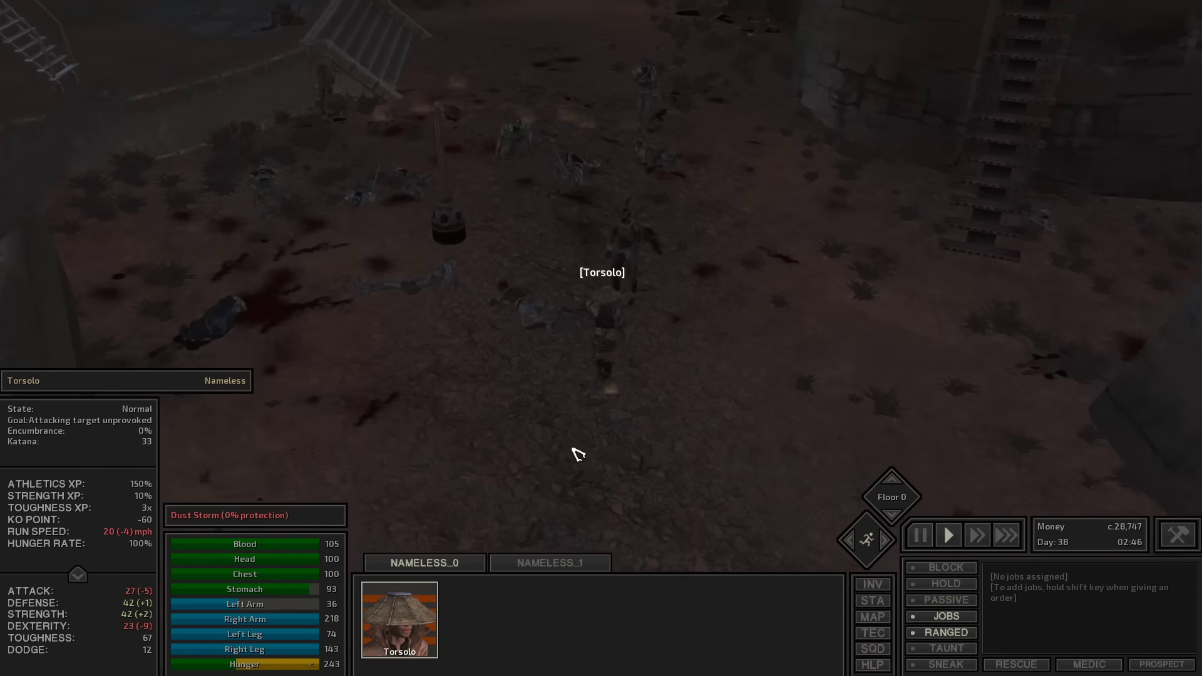
{"action": "key", "text": "F4"}
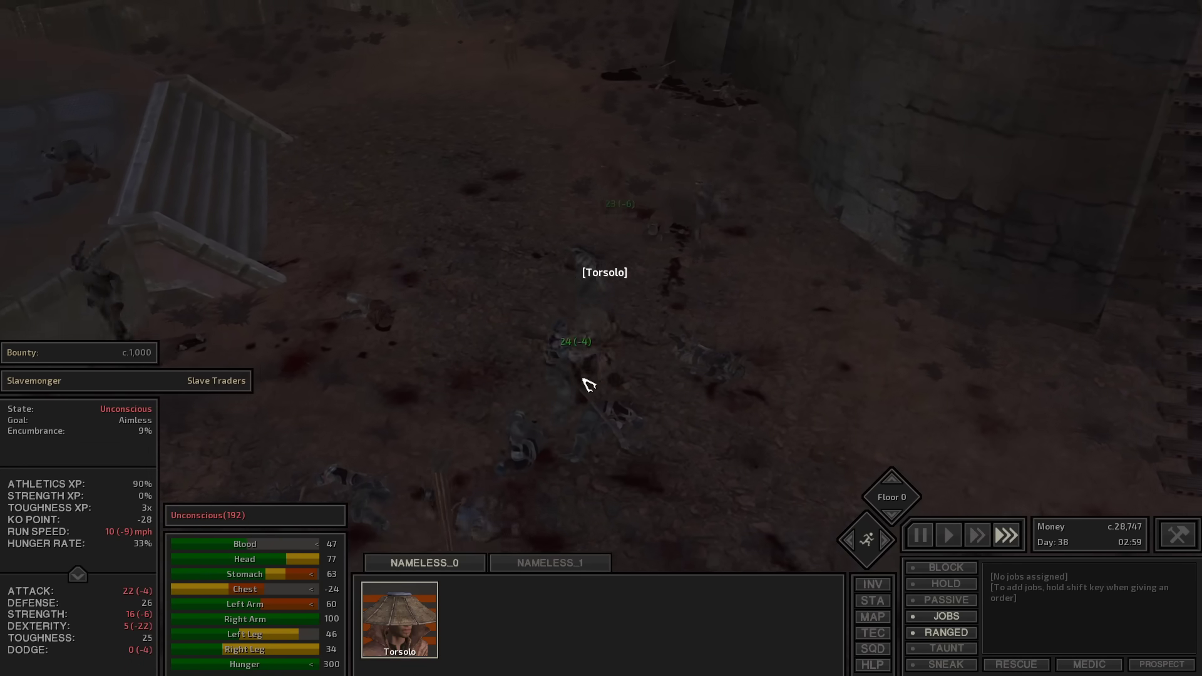
Reposition Torsolo and loot the unconscious Slavemonger, trying to take his boots
{"action": "left_click", "coordinate": [554, 427]}
{"action": "right_click", "coordinate": [588, 379]}
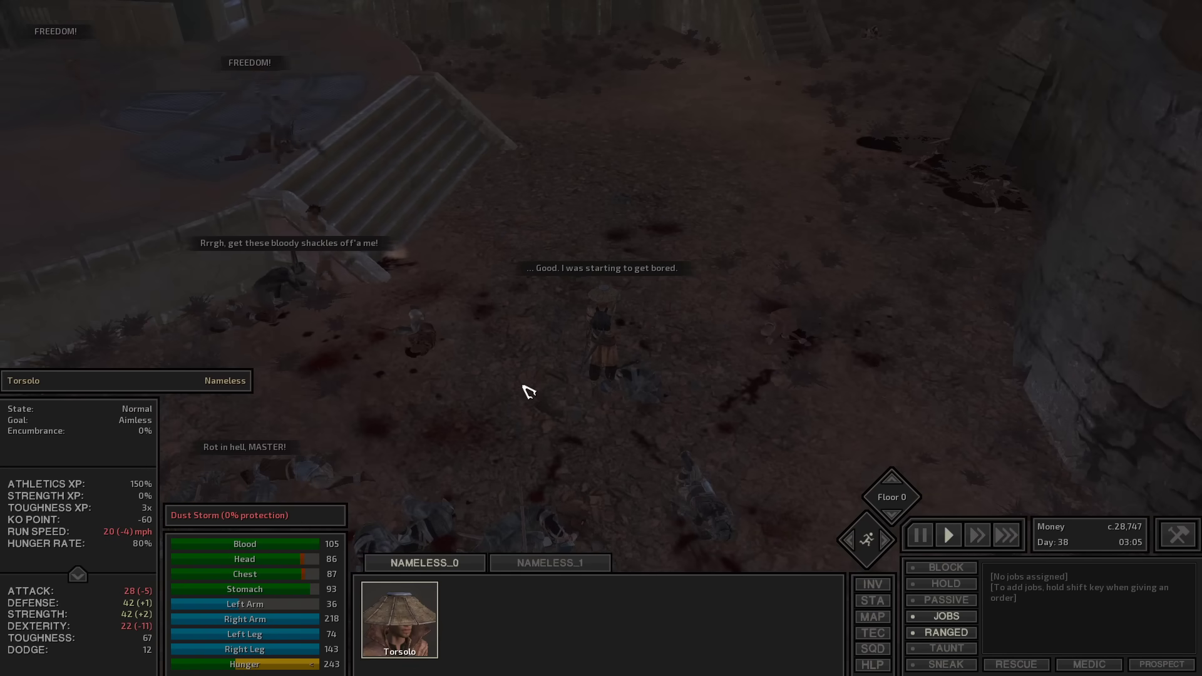
{"action": "key", "text": "F2"}
{"action": "right_click", "coordinate": [643, 382]}
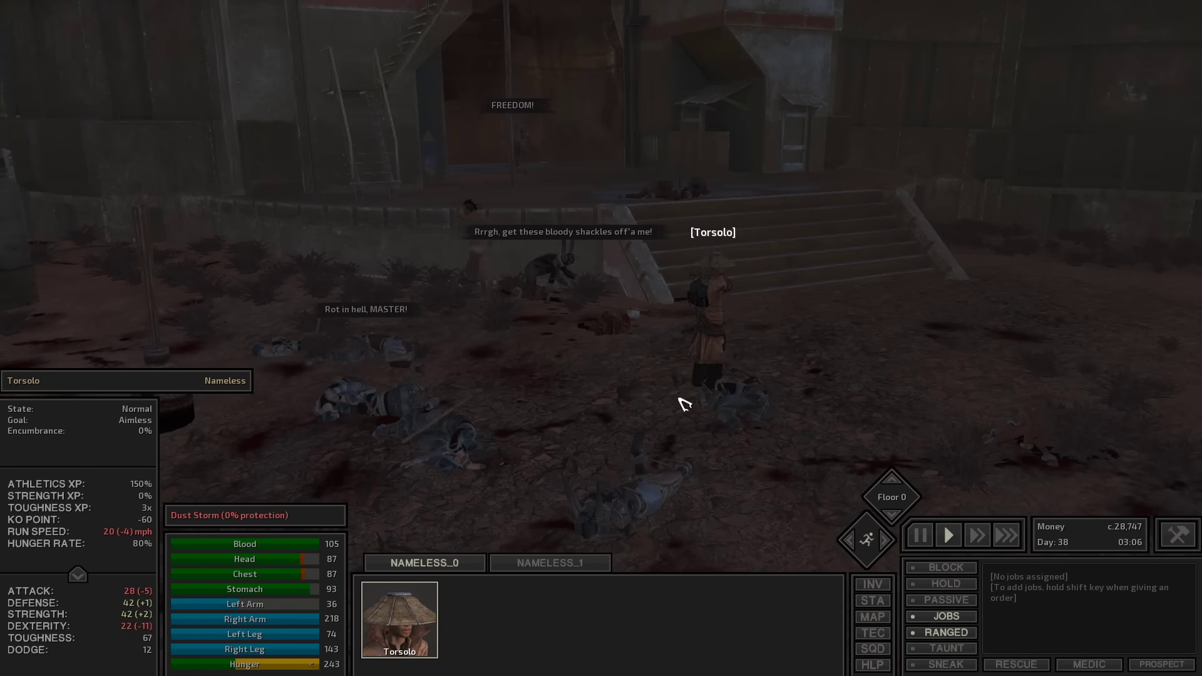
{"action": "left_click", "coordinate": [538, 393], "text": "shift"}
Approach one Slavemonger, then attack another Slavemonger
{"action": "right_click", "coordinate": [615, 324]}
{"action": "left_click", "coordinate": [621, 336]}
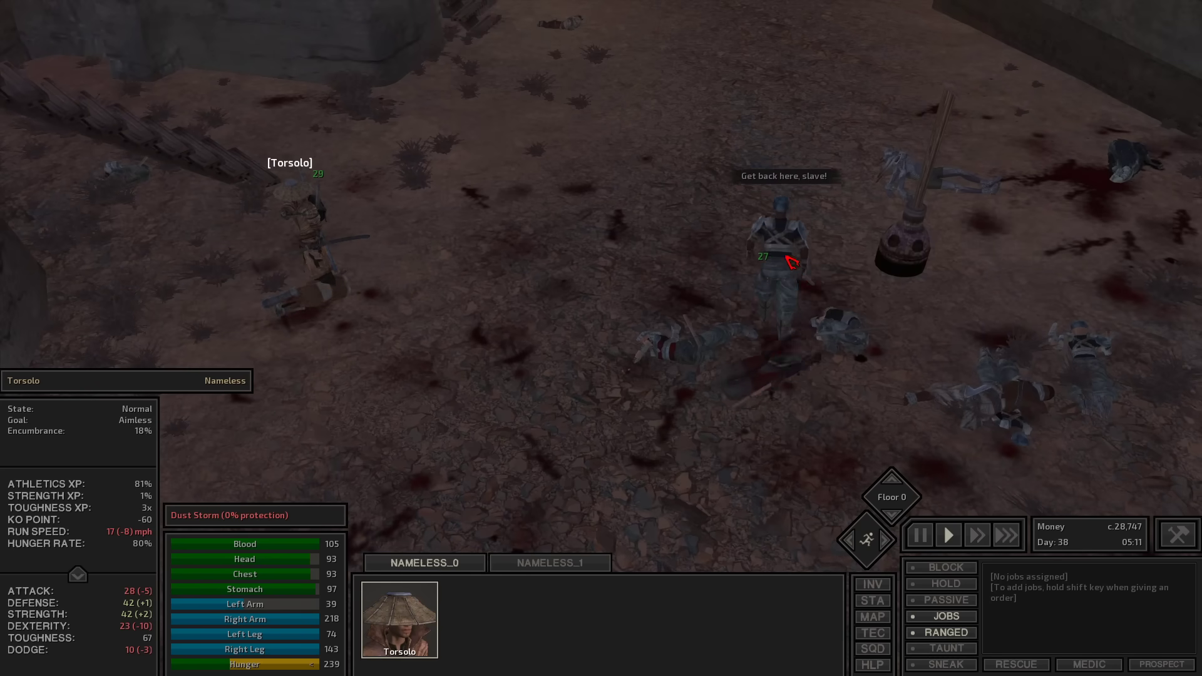
{"action": "right_click", "coordinate": [790, 261]}
{"action": "left_click", "coordinate": [817, 264]}
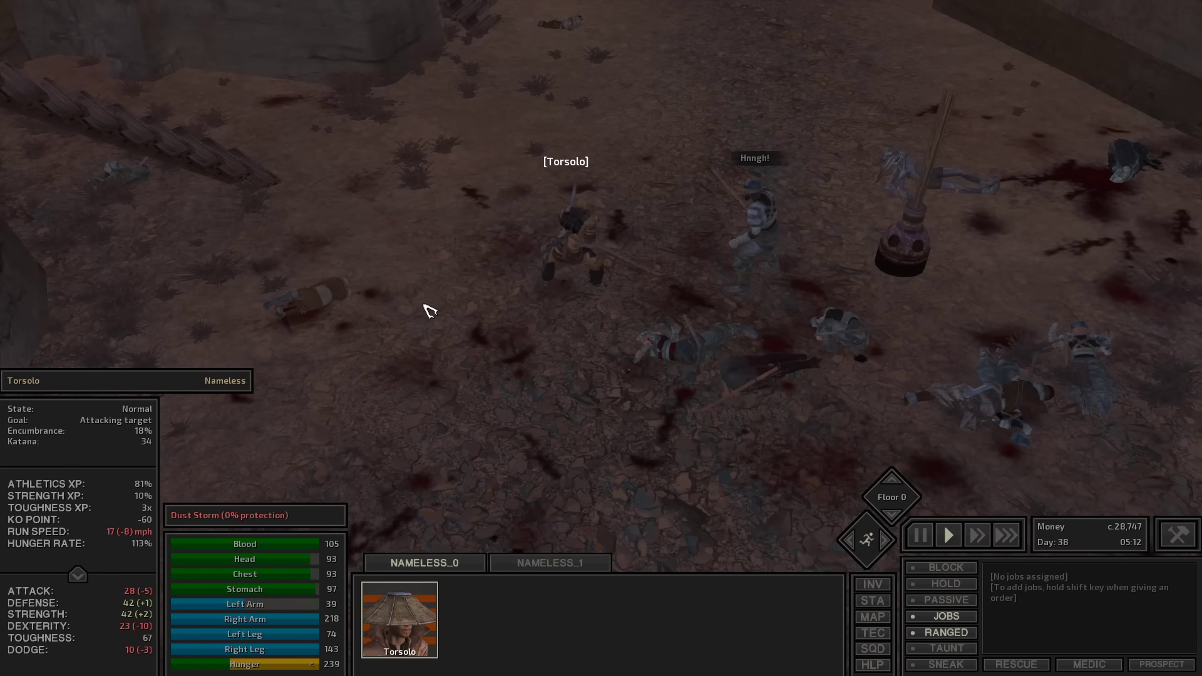
{"action": "scroll", "coordinate": [449, 313], "scroll_direction": "down", "scroll_amount": 5}
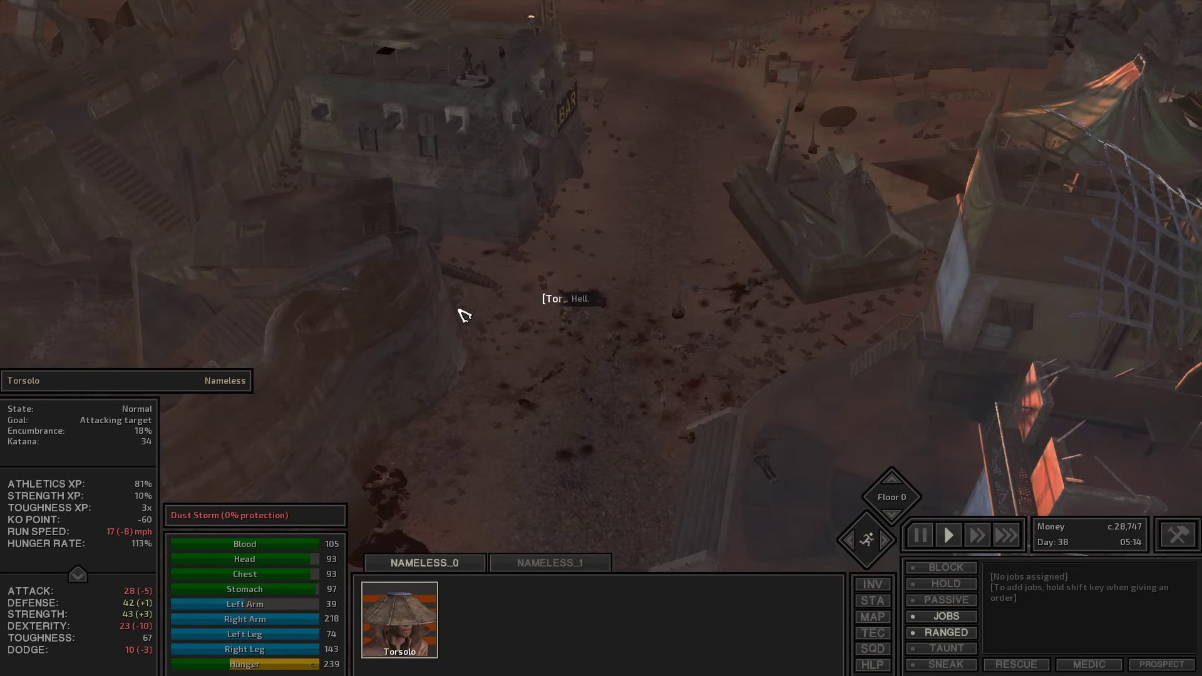
{"action": "scroll", "coordinate": [463, 315], "scroll_direction": "down", "scroll_amount": 3}
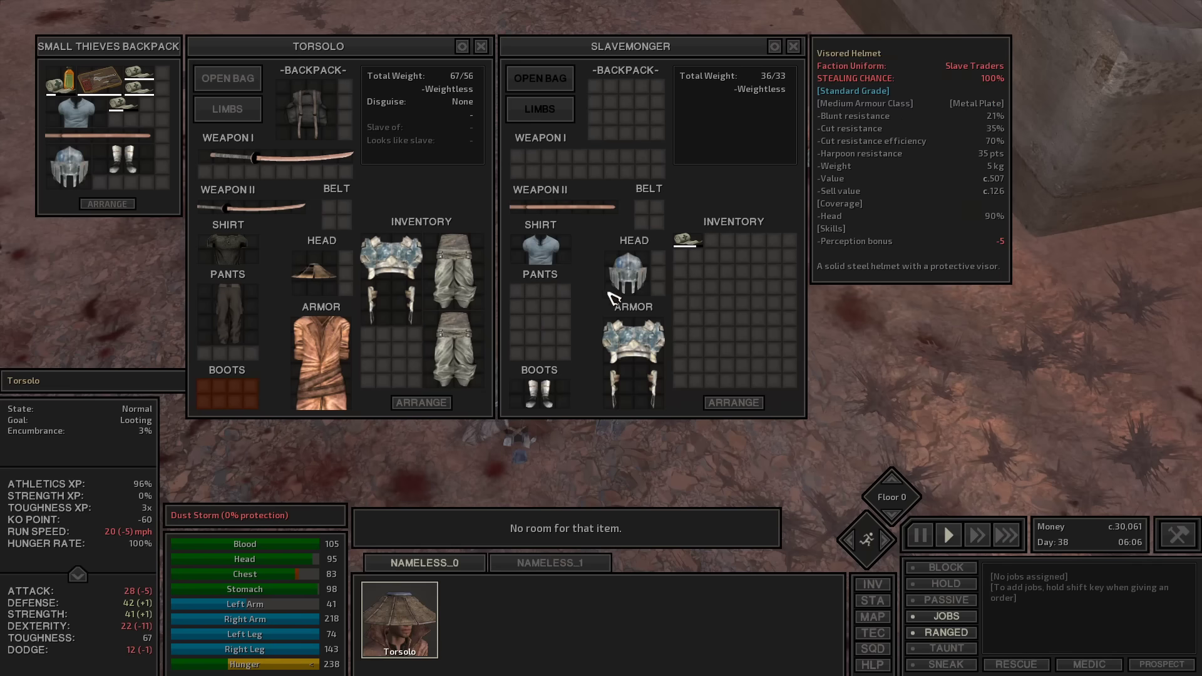
Take the Visored Helmet from one Slavemonger, then loot another fallen Slavemonger
{"action": "left_click", "coordinate": [616, 296], "text": "shift"}
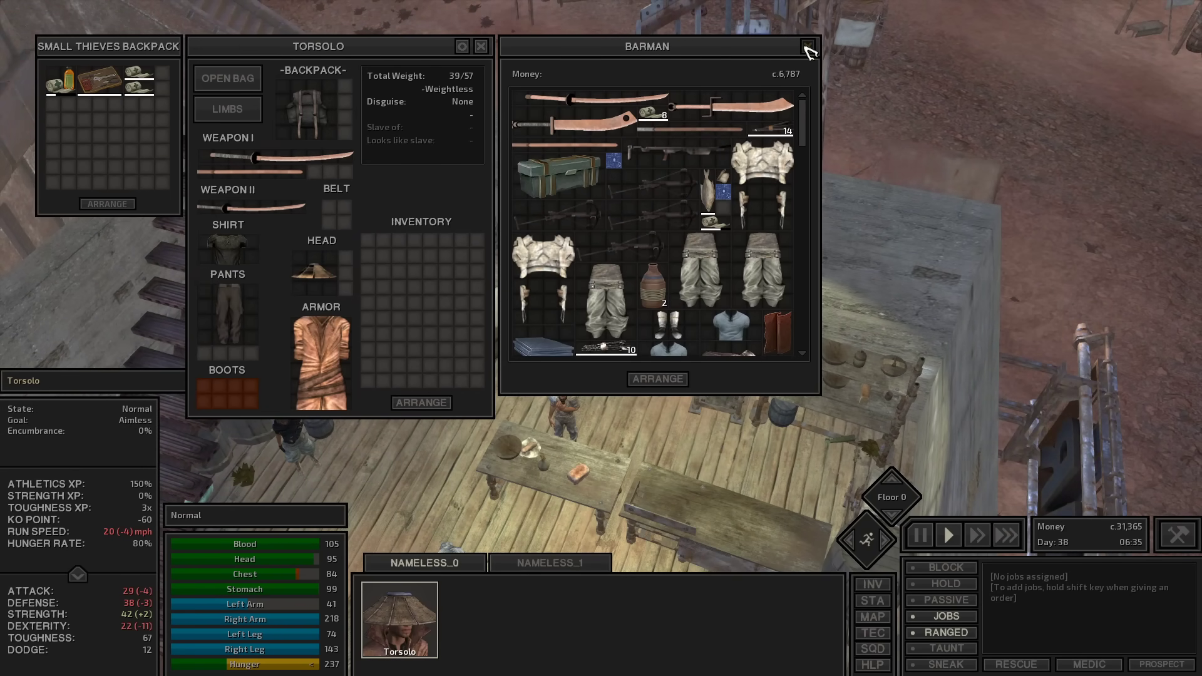
{"action": "left_click", "coordinate": [807, 46]}
{"action": "scroll", "coordinate": [710, 302], "scroll_direction": "down", "scroll_amount": 3}
{"action": "scroll", "coordinate": [595, 398], "scroll_direction": "up", "scroll_amount": 3}
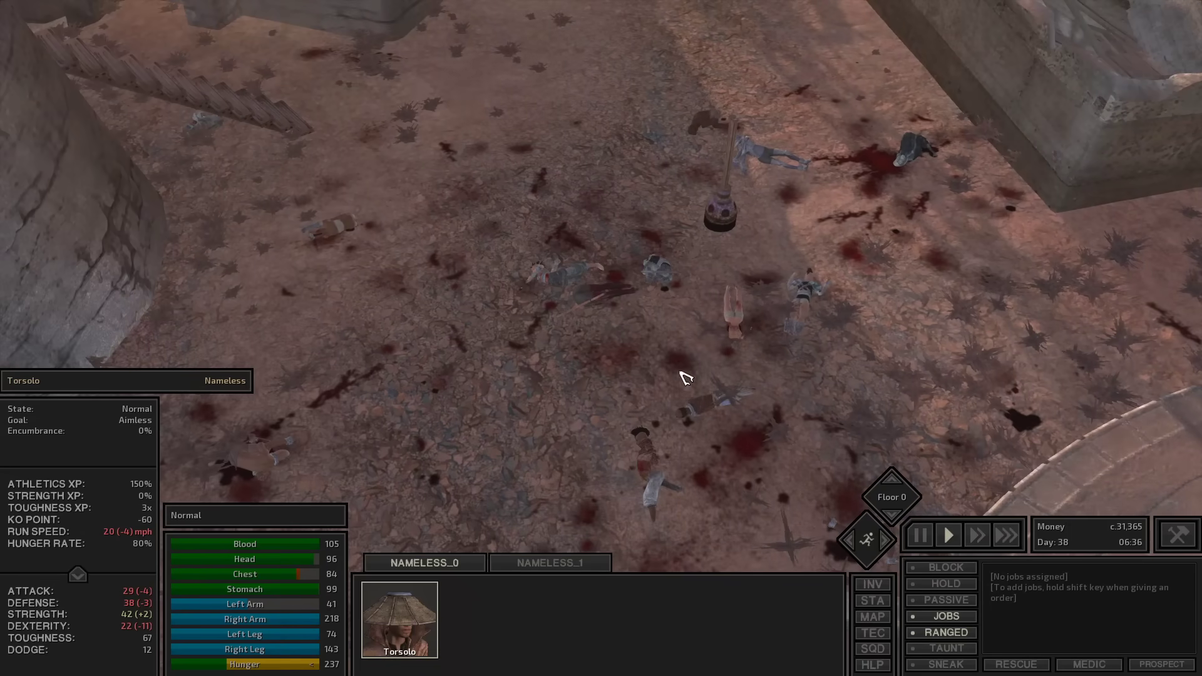
{"action": "right_click", "coordinate": [738, 244]}
{"action": "left_click", "coordinate": [778, 269]}
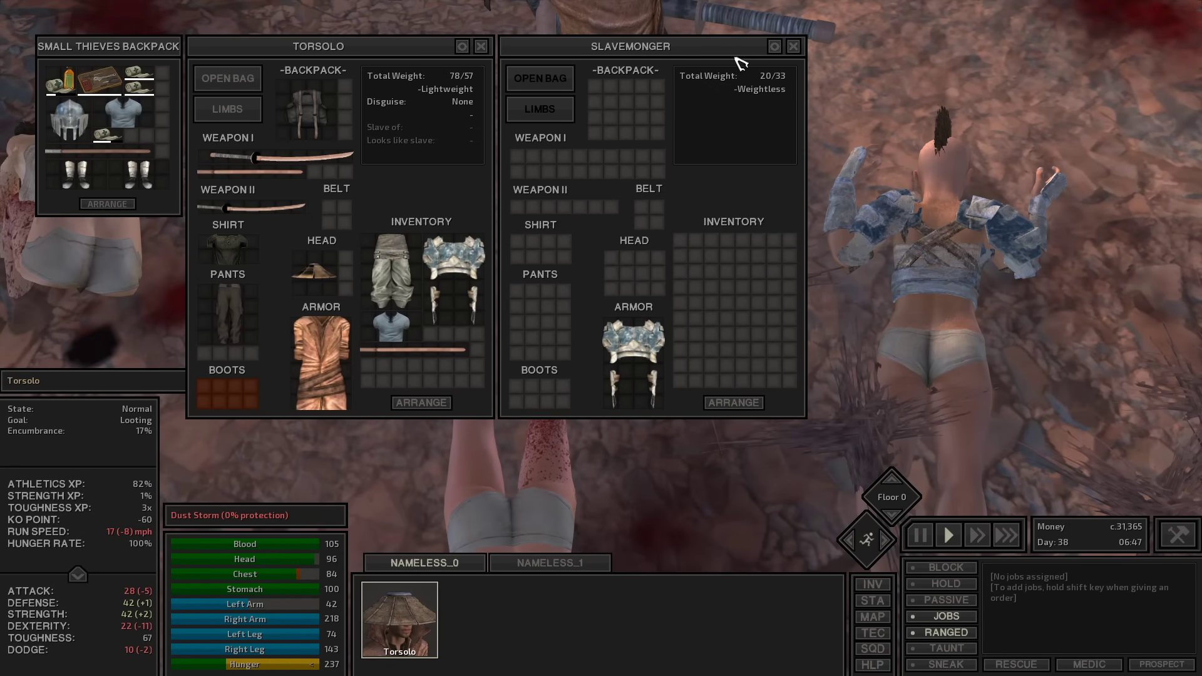
{"action": "key", "text": "Escape"}
{"action": "scroll", "coordinate": [577, 273], "scroll_direction": "down", "scroll_amount": 5}
Move Torsolo to the severed arm and bring up actions on the fallen Slavemonger
{"action": "key", "text": "w"}
{"action": "key", "text": "a"}
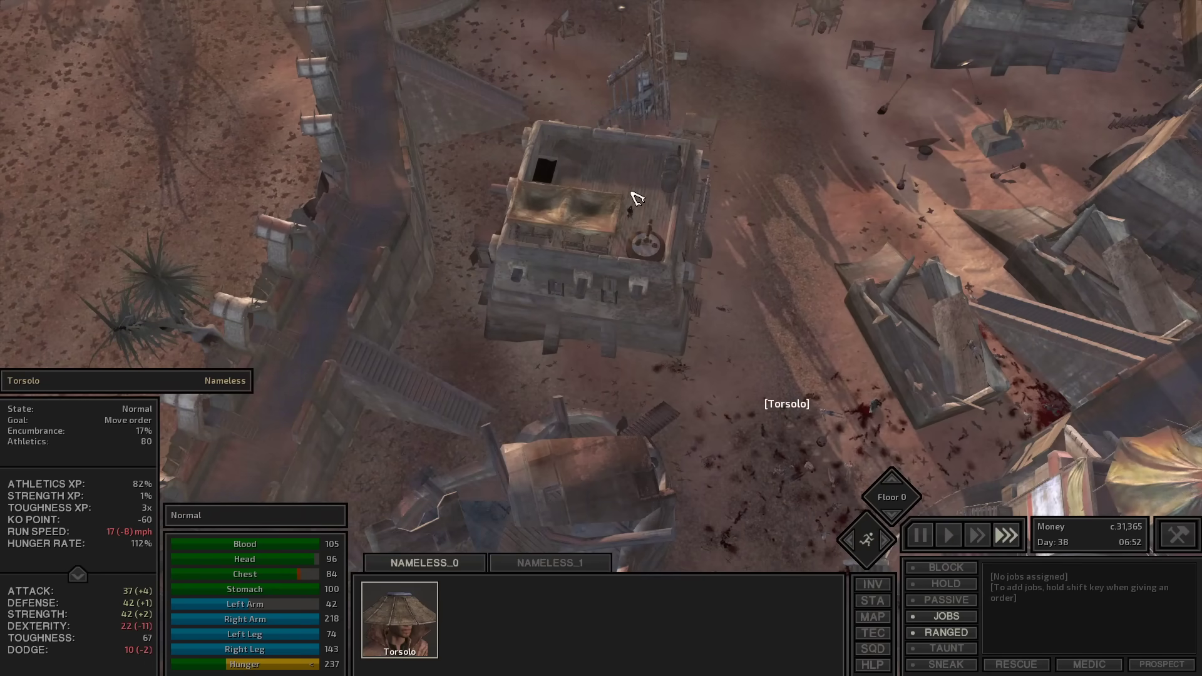
{"action": "scroll", "coordinate": [634, 198], "scroll_direction": "up", "scroll_amount": 5}
{"action": "scroll", "coordinate": [613, 263], "scroll_direction": "up", "scroll_amount": 5}
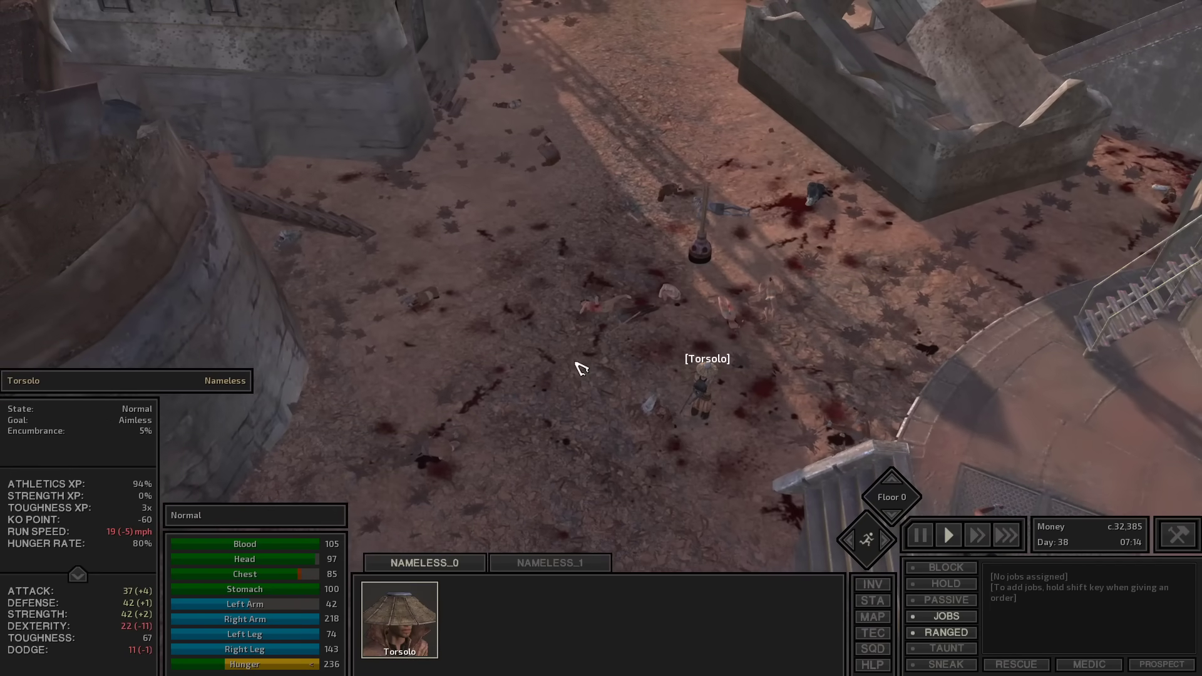
{"action": "scroll", "coordinate": [601, 381], "scroll_direction": "up", "scroll_amount": 5}
{"action": "scroll", "coordinate": [629, 310], "scroll_direction": "up", "scroll_amount": 5}
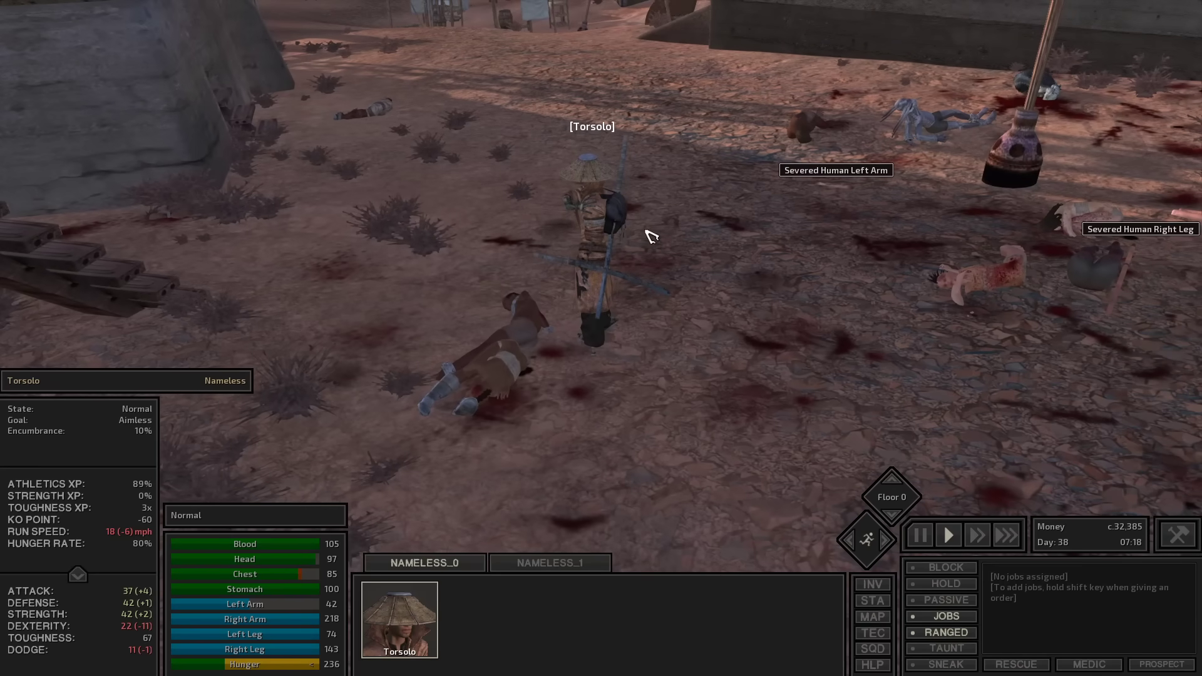
{"action": "key", "text": "w"}
{"action": "key", "text": "d"}
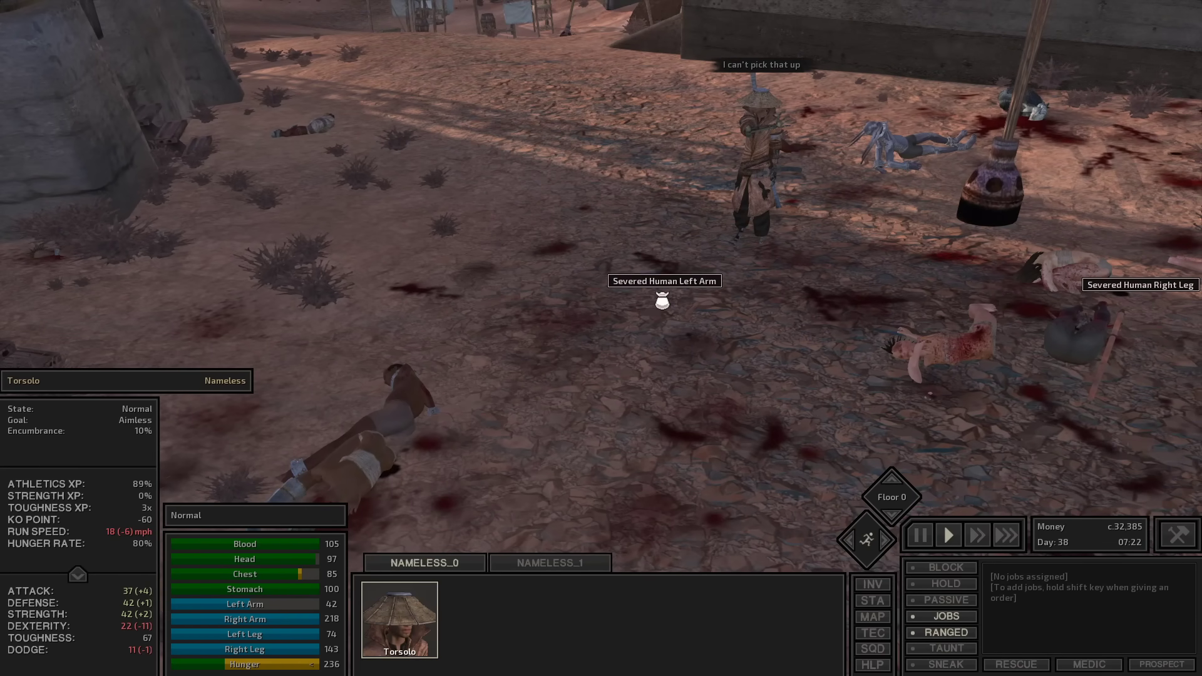
{"action": "scroll", "coordinate": [639, 338], "scroll_direction": "up", "scroll_amount": 3}
{"action": "right_click", "coordinate": [616, 411]}
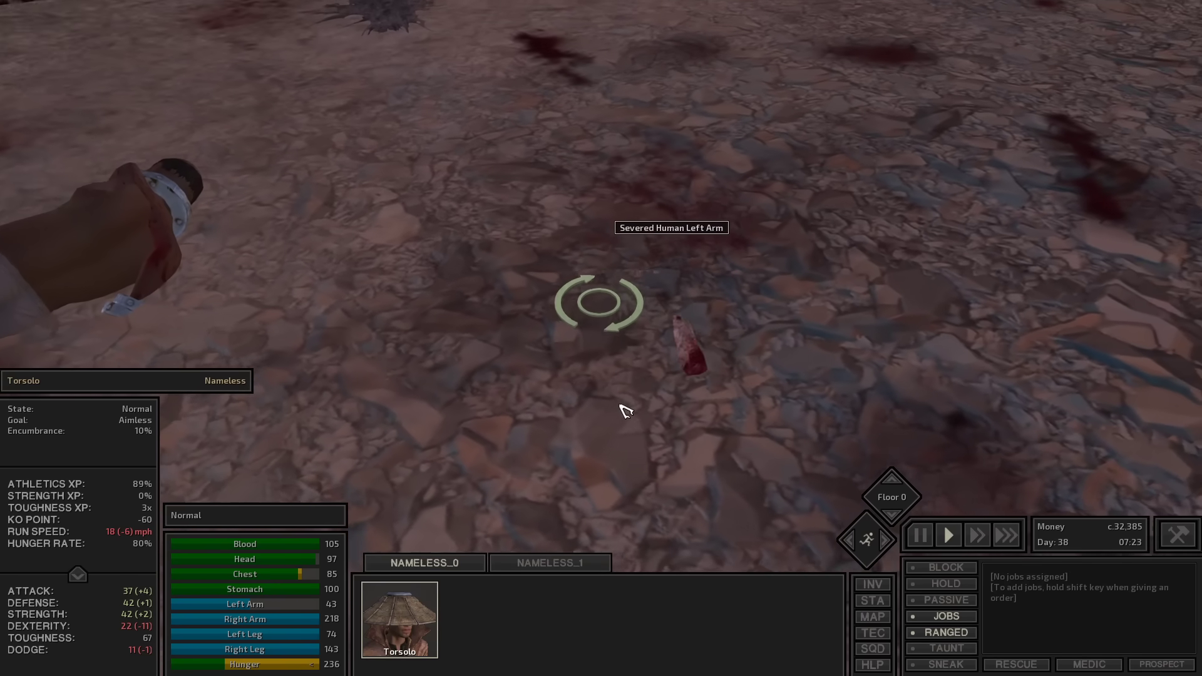
{"action": "key", "text": "q"}
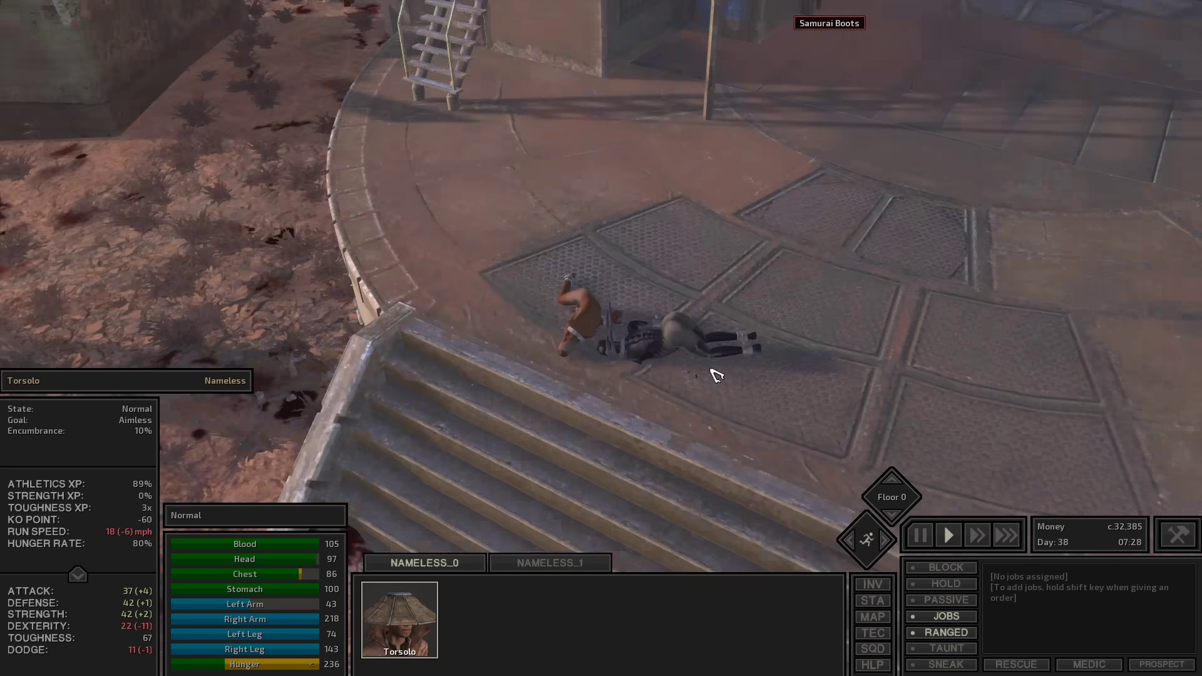
{"action": "scroll", "coordinate": [717, 397], "scroll_direction": "up", "scroll_amount": 3}
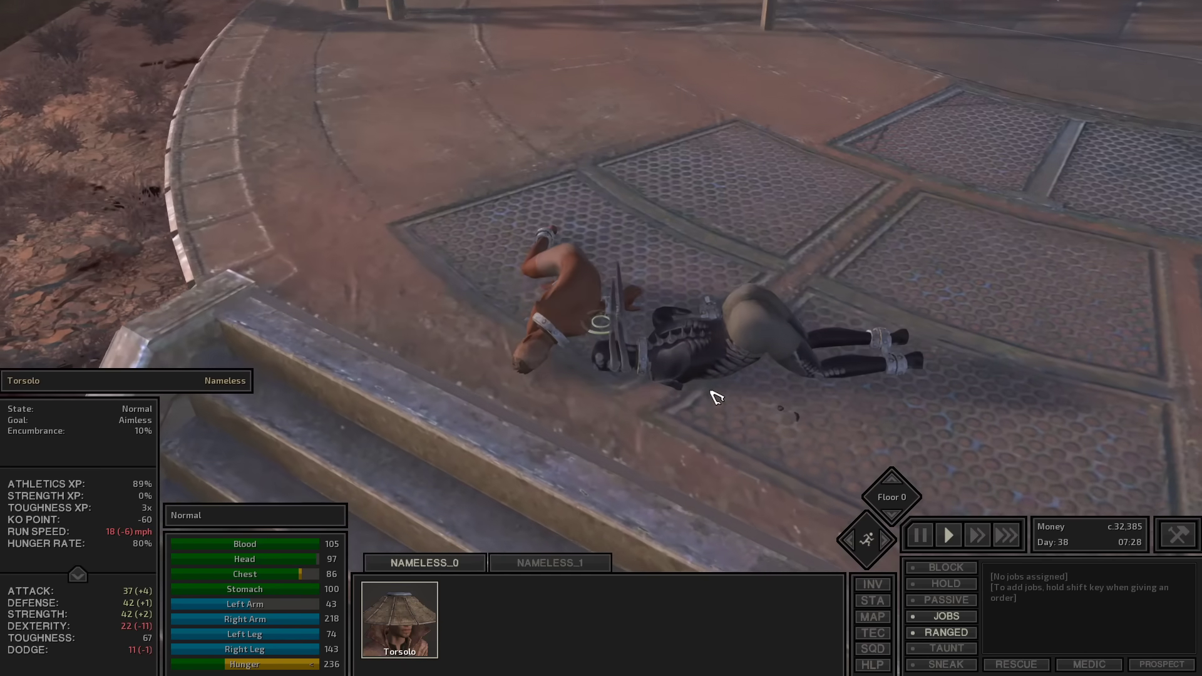
{"action": "scroll", "coordinate": [717, 397], "scroll_direction": "up", "scroll_amount": 2}
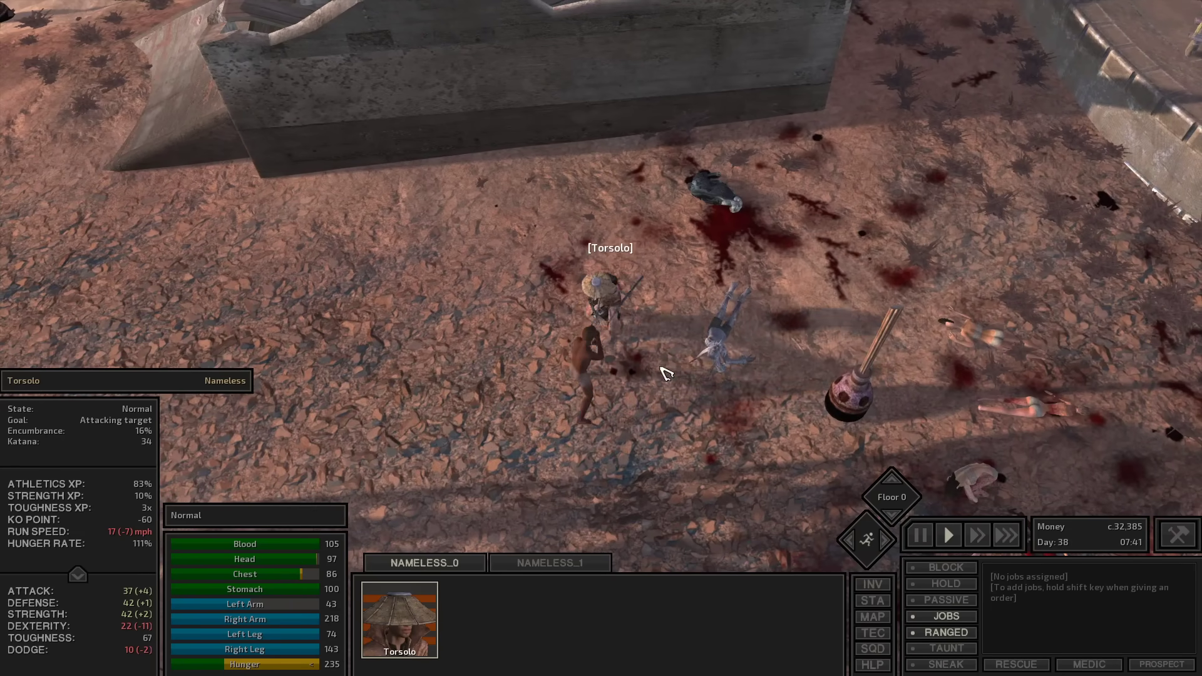
{"action": "scroll", "coordinate": [663, 374], "scroll_direction": "up", "scroll_amount": 3}
{"action": "scroll", "coordinate": [706, 349], "scroll_direction": "up", "scroll_amount": 3}
{"action": "scroll", "coordinate": [962, 344], "scroll_direction": "up", "scroll_amount": 2}
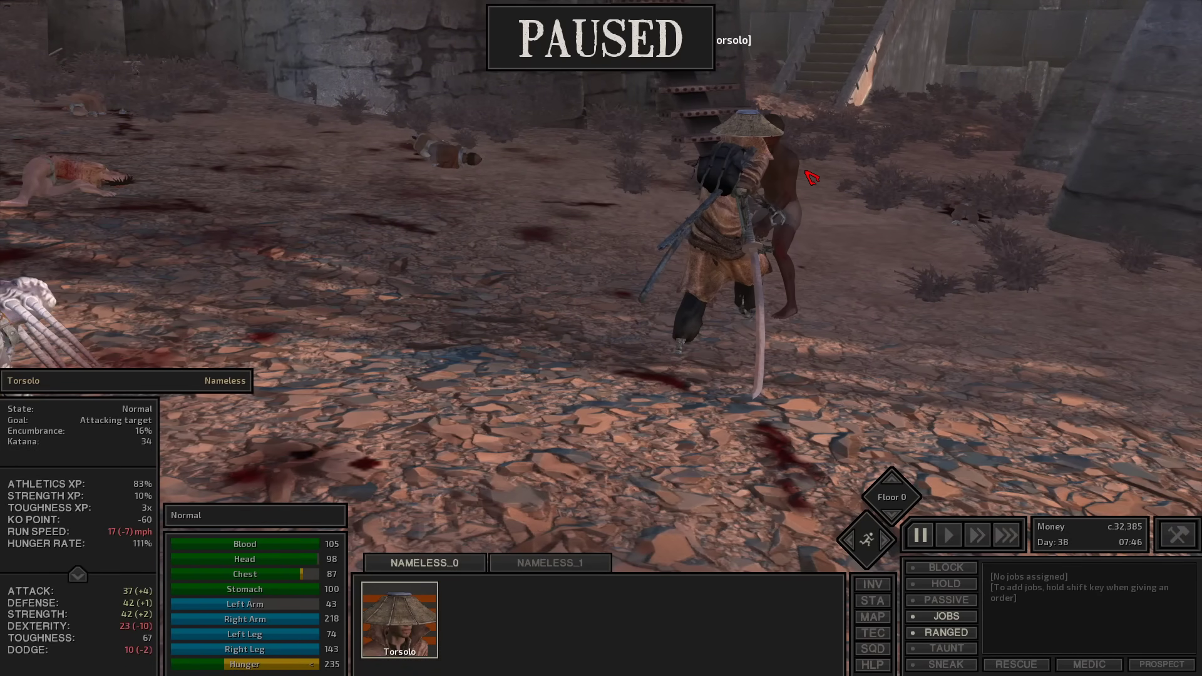
{"action": "scroll", "coordinate": [809, 178], "scroll_direction": "down", "scroll_amount": 3}
{"action": "scroll", "coordinate": [759, 288], "scroll_direction": "down", "scroll_amount": 2}
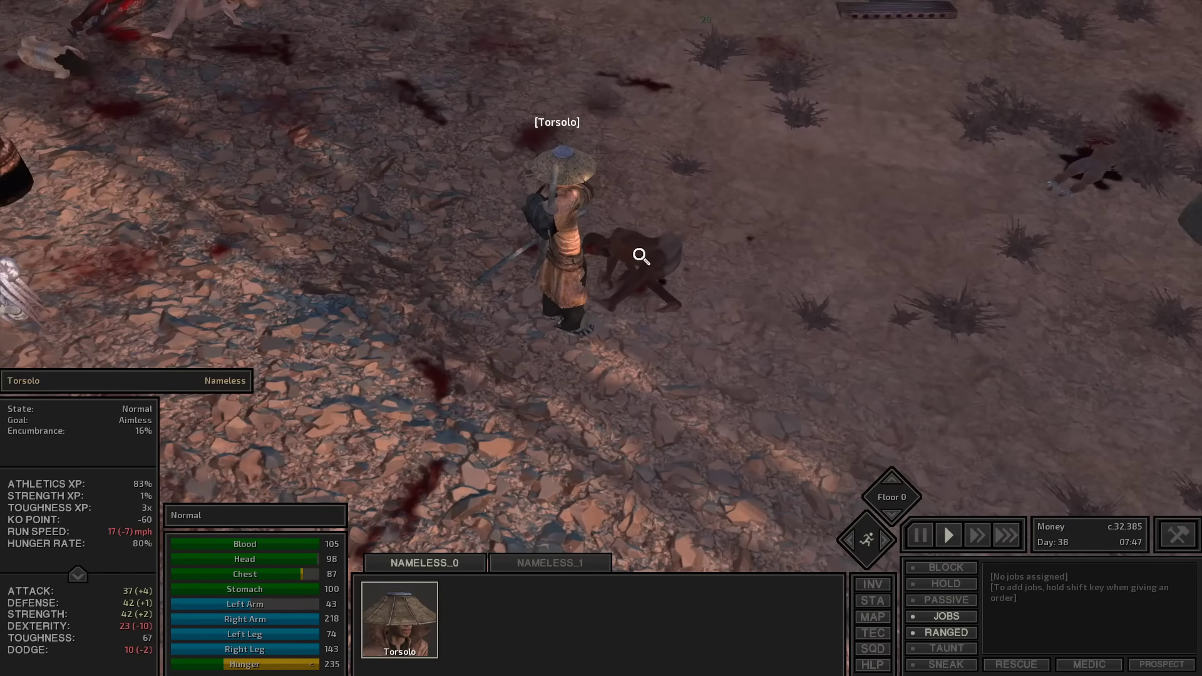
{"action": "right_click", "coordinate": [642, 257]}
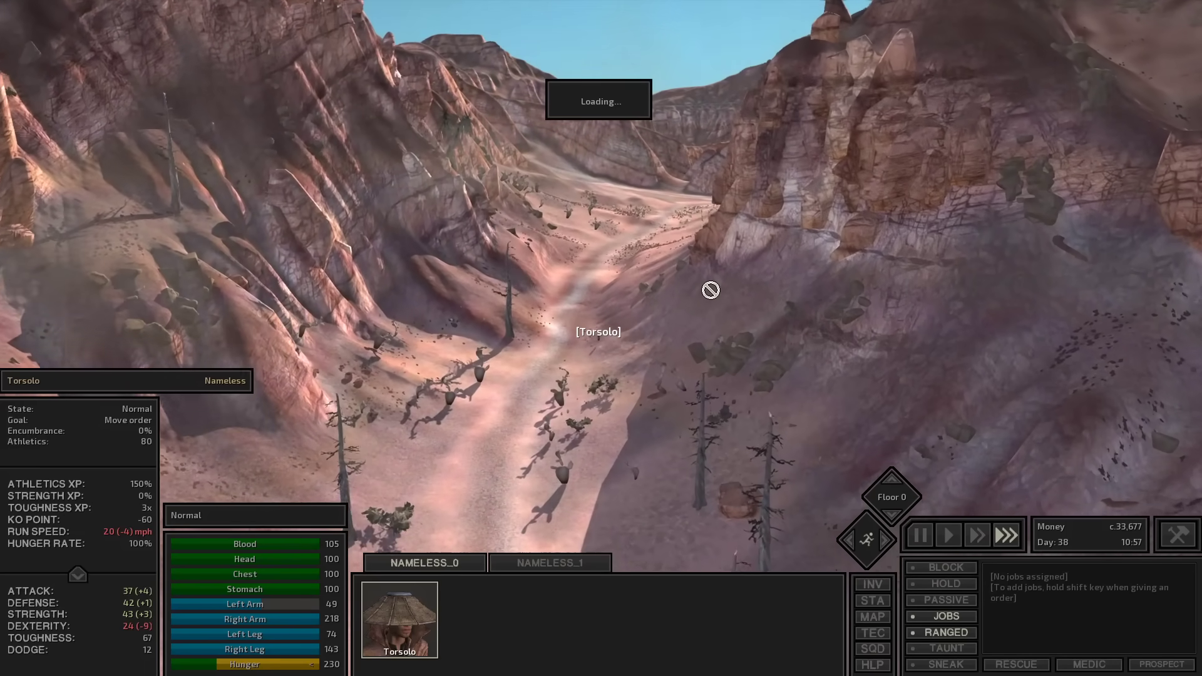
Locate Dust King Tower on the world map, then close the map
{"action": "key", "text": "m"}
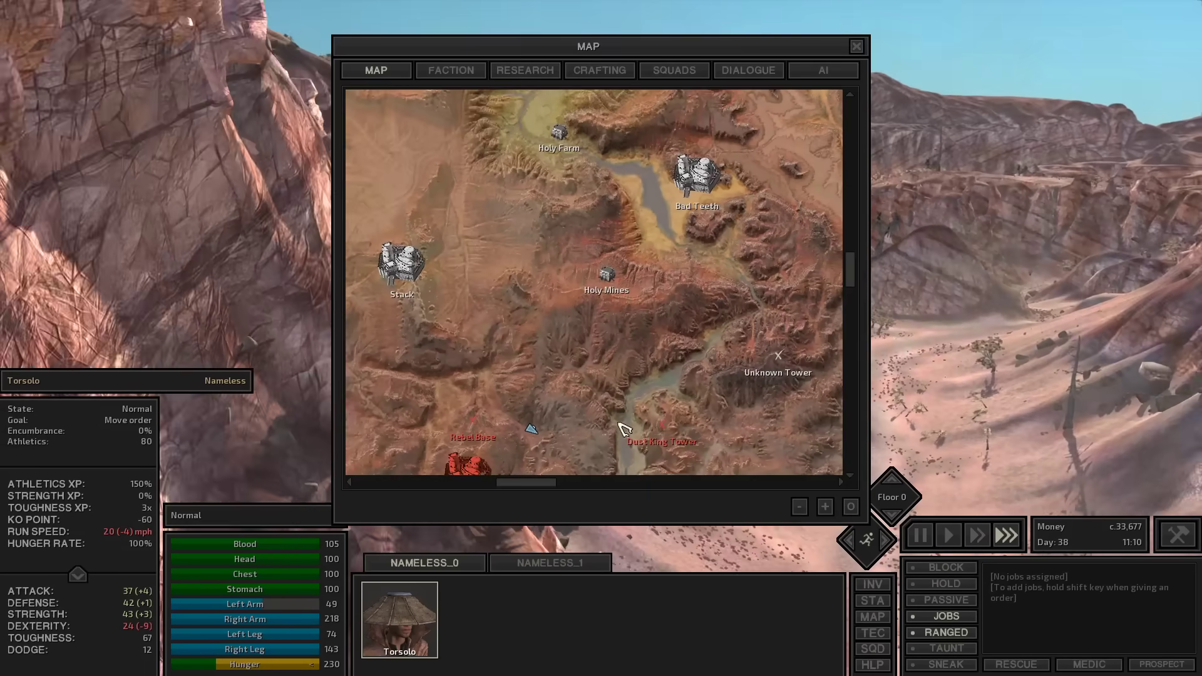
{"action": "left_click_drag", "start_coordinate": [602, 324], "coordinate": [591, 300]}
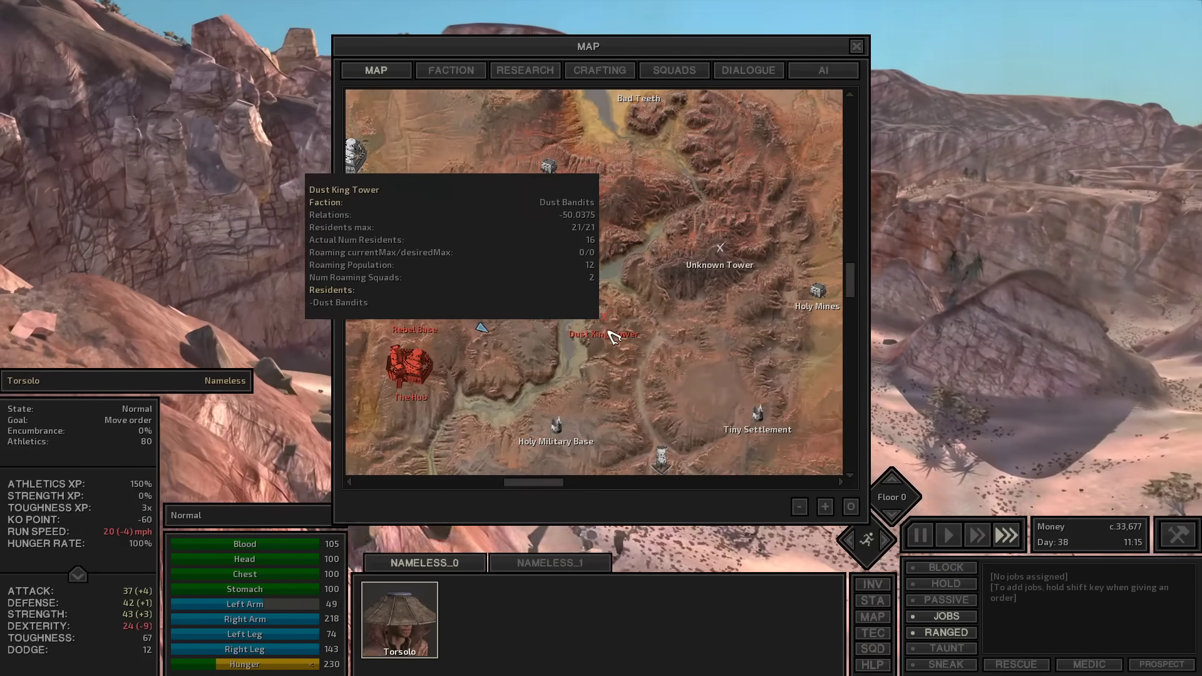
{"action": "scroll", "coordinate": [447, 365], "scroll_direction": "down", "scroll_amount": 5}
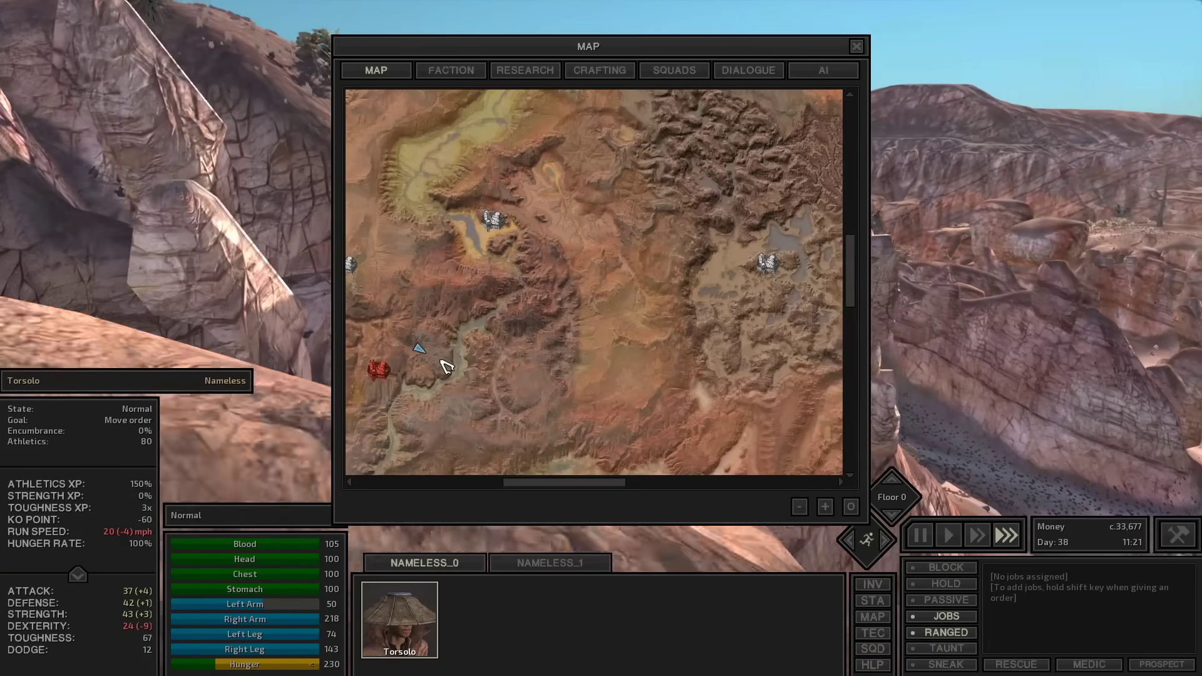
{"action": "left_click", "coordinate": [447, 364]}
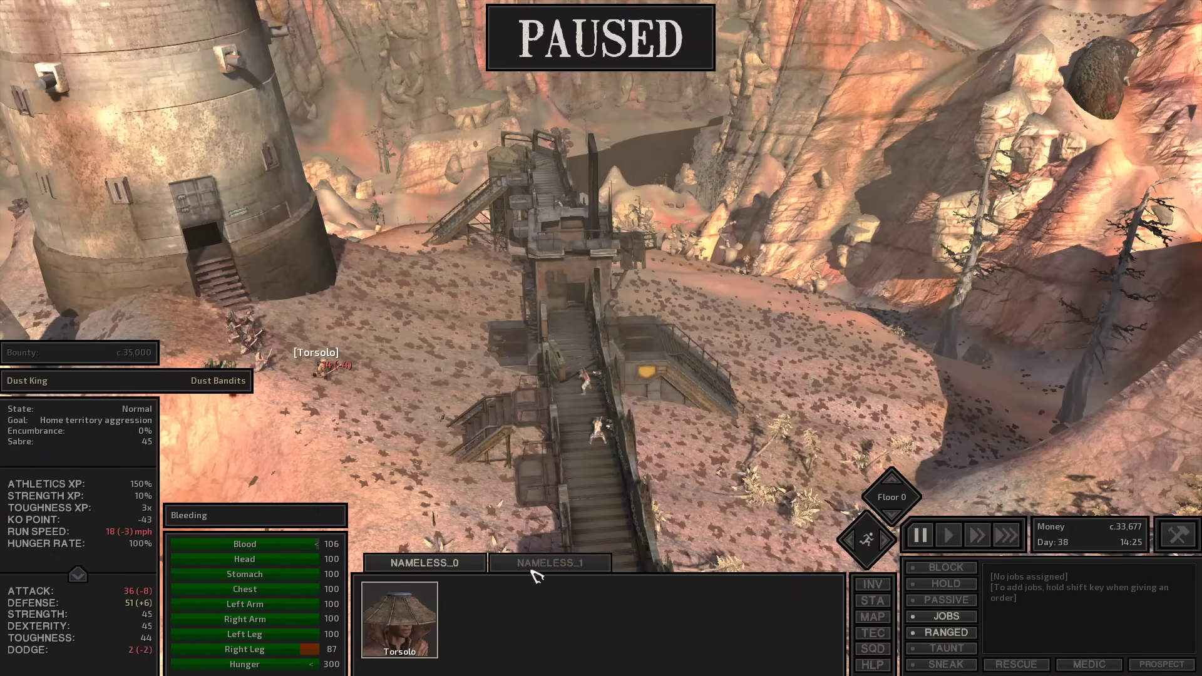
Reselect Torsolo, check his inventory, have him self-administer first aid at fastest speed, then view his stats
{"action": "left_click", "coordinate": [419, 630]}
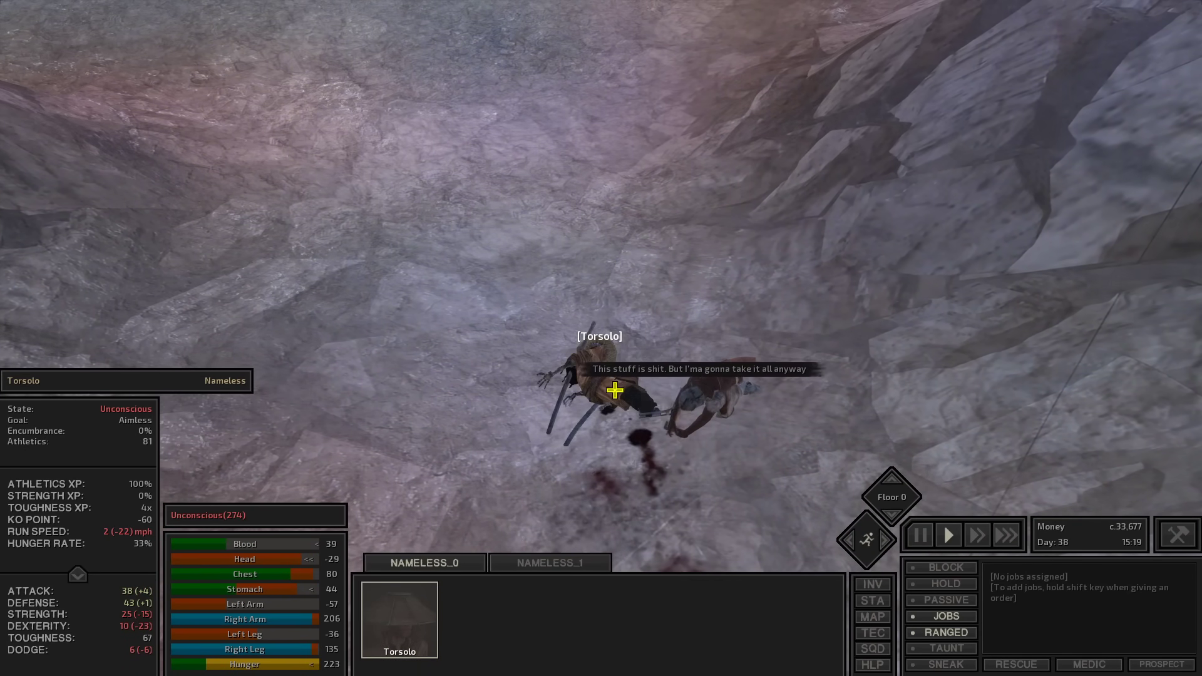
{"action": "key", "text": "i"}
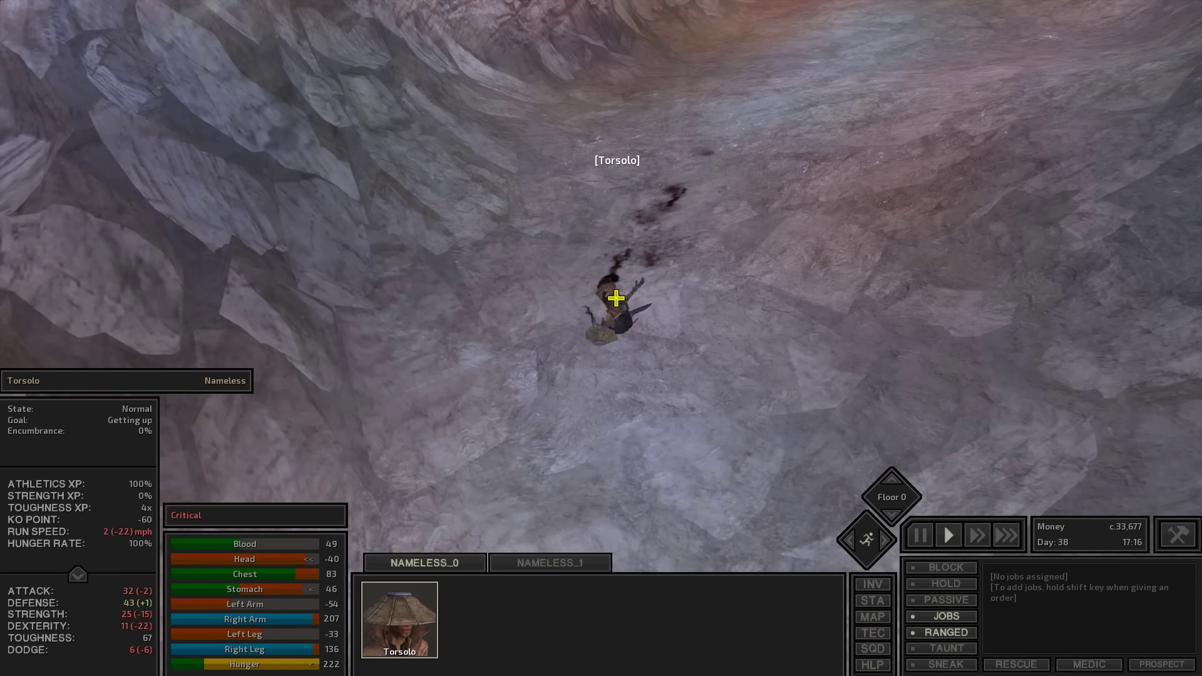
{"action": "right_click", "coordinate": [613, 287]}
{"action": "left_click", "coordinate": [652, 316]}
{"action": "key", "text": "F4"}
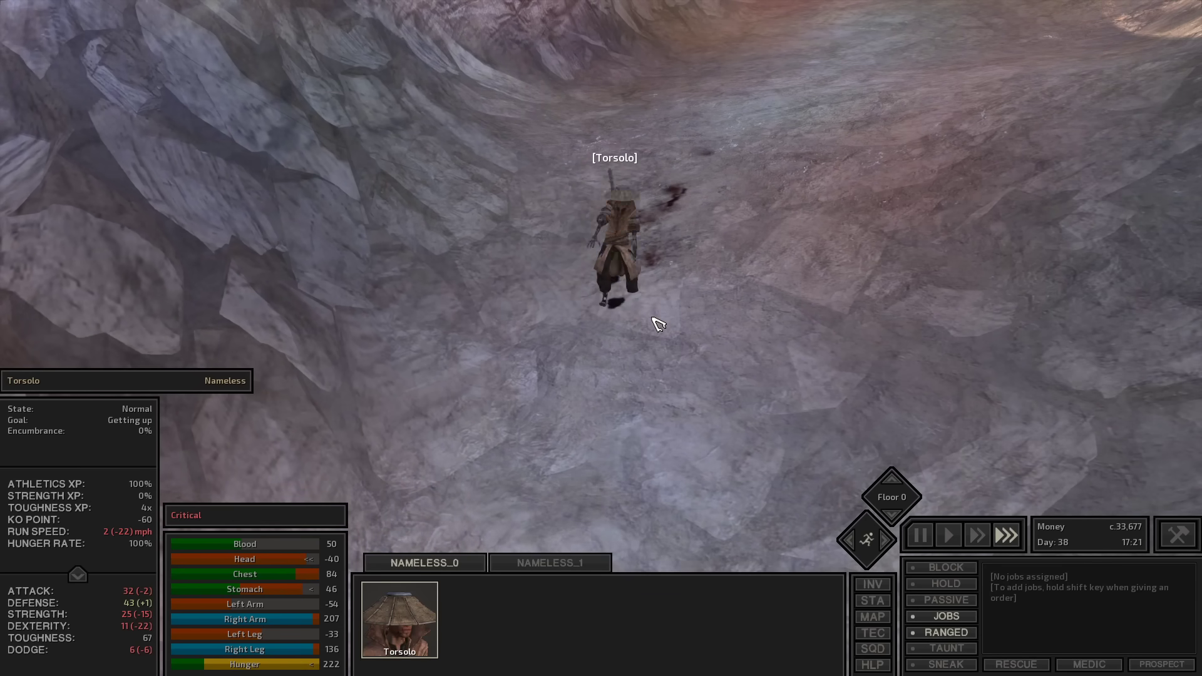
{"action": "right_click", "coordinate": [616, 238]}
{"action": "left_click", "coordinate": [671, 271]}
{"action": "key", "text": "F4"}
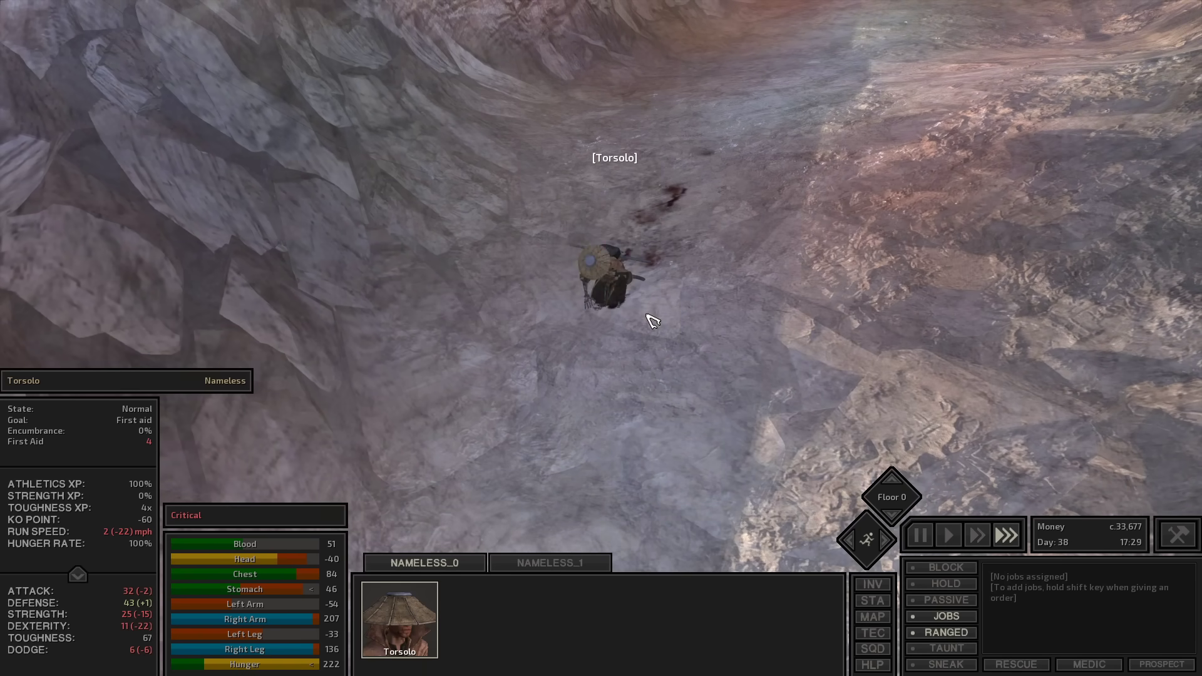
{"action": "key", "text": "c"}
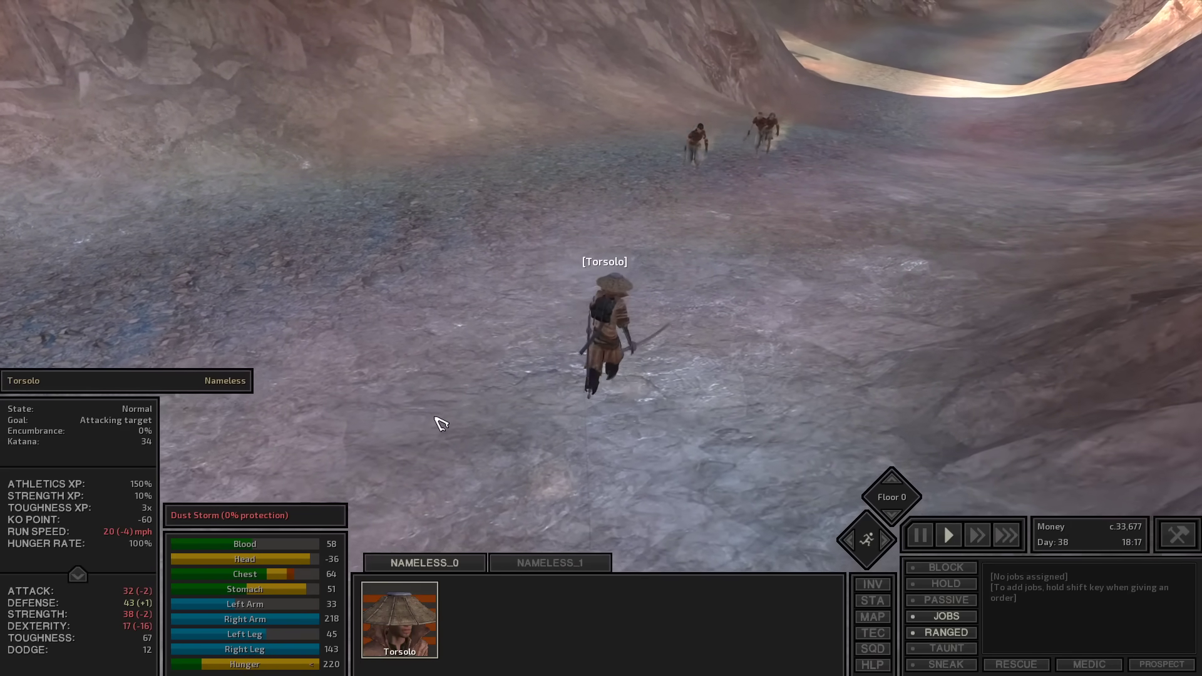
Travel Torsolo to the acid-rain town at fastest speed and open trade with the Skeleton Civilian
{"action": "right_click", "coordinate": [442, 425]}
{"action": "key", "text": "Tab"}
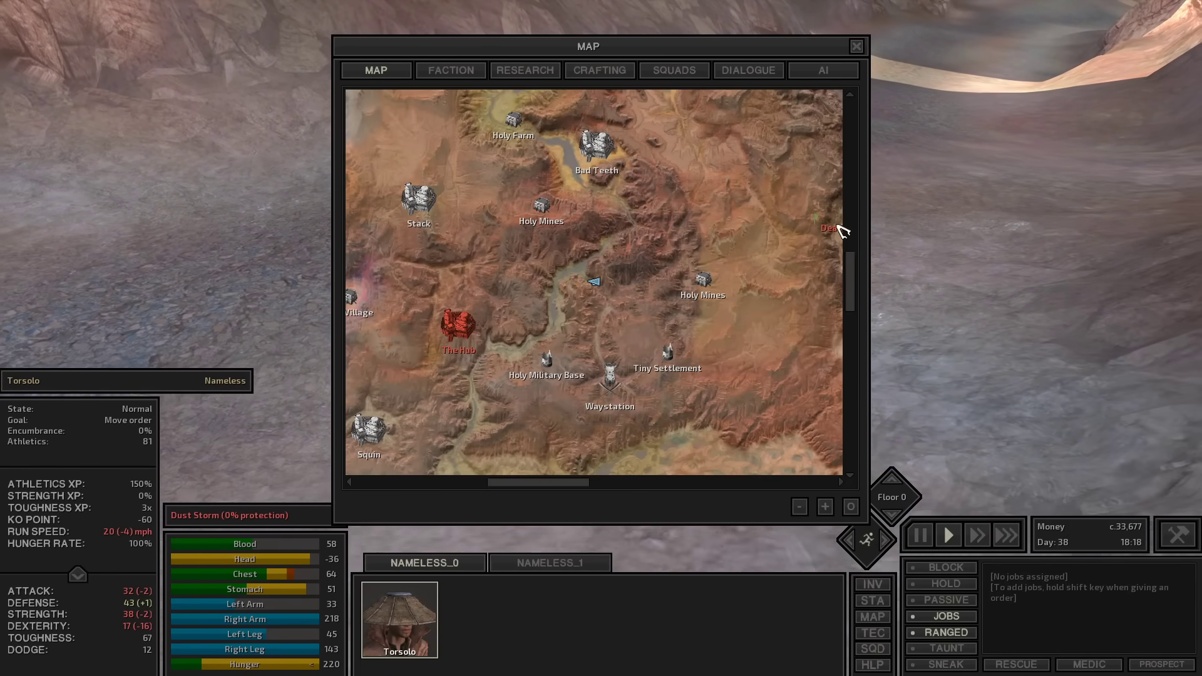
{"action": "key", "text": "Tab"}
{"action": "key", "text": "F4"}
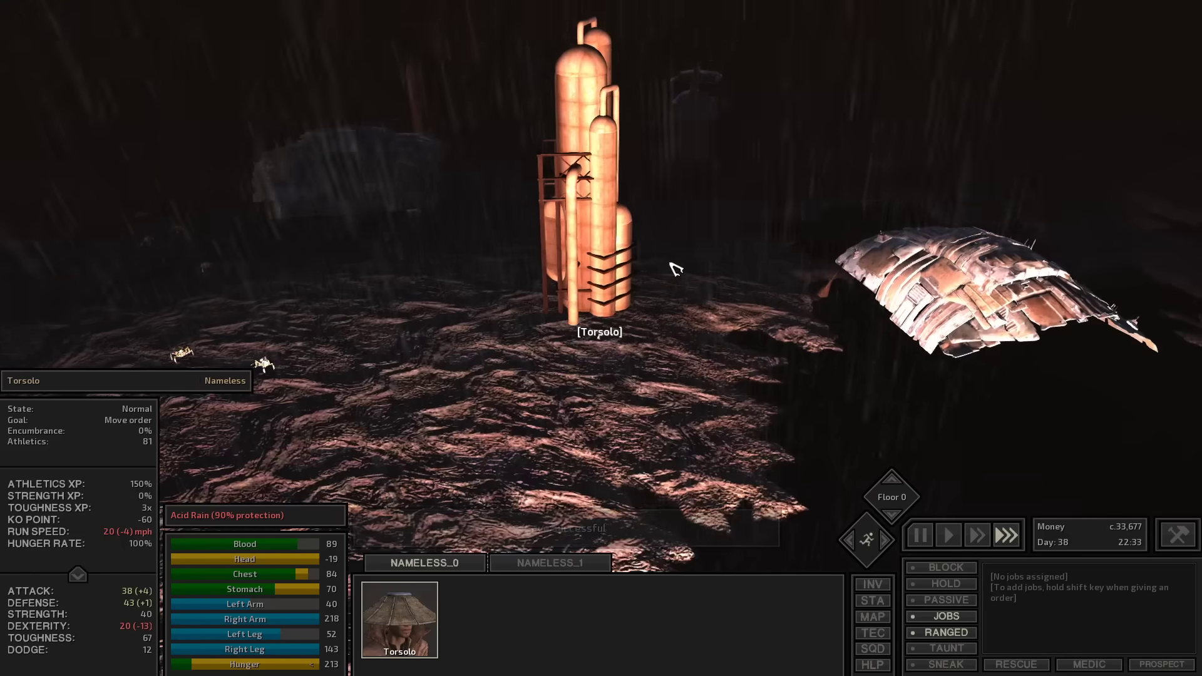
{"action": "key", "text": "Tab"}
{"action": "key", "text": "Tab"}
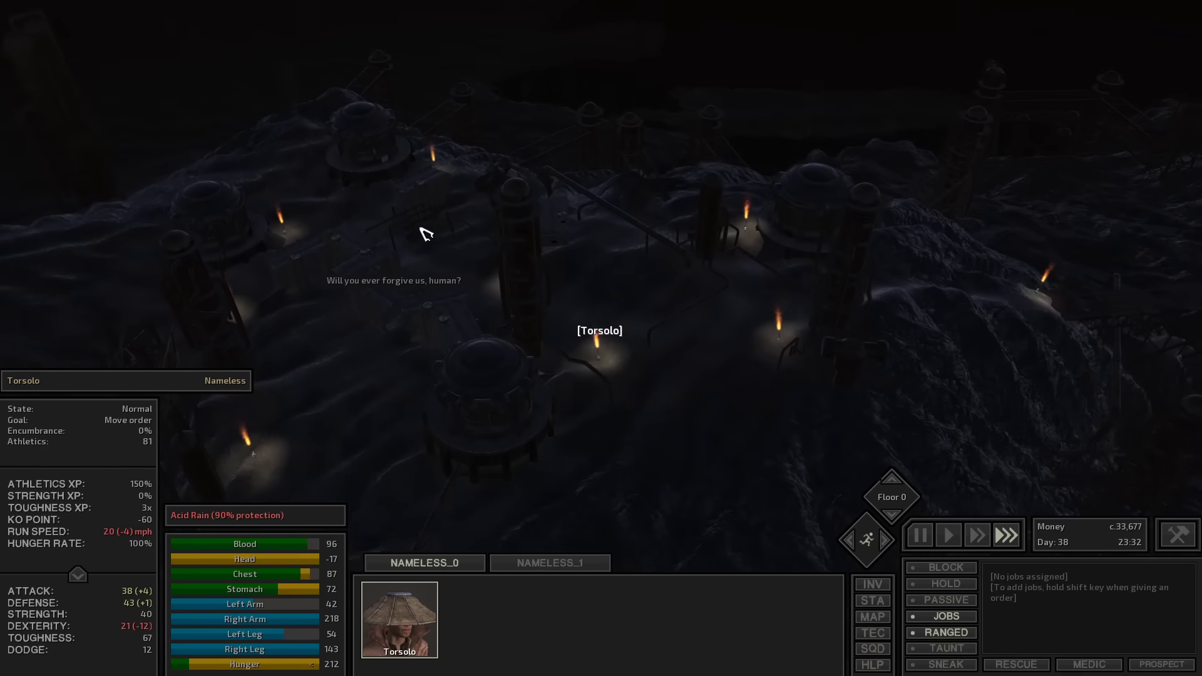
{"action": "key", "text": "F2"}
{"action": "right_click", "coordinate": [571, 208]}
{"action": "left_click", "coordinate": [620, 234]}
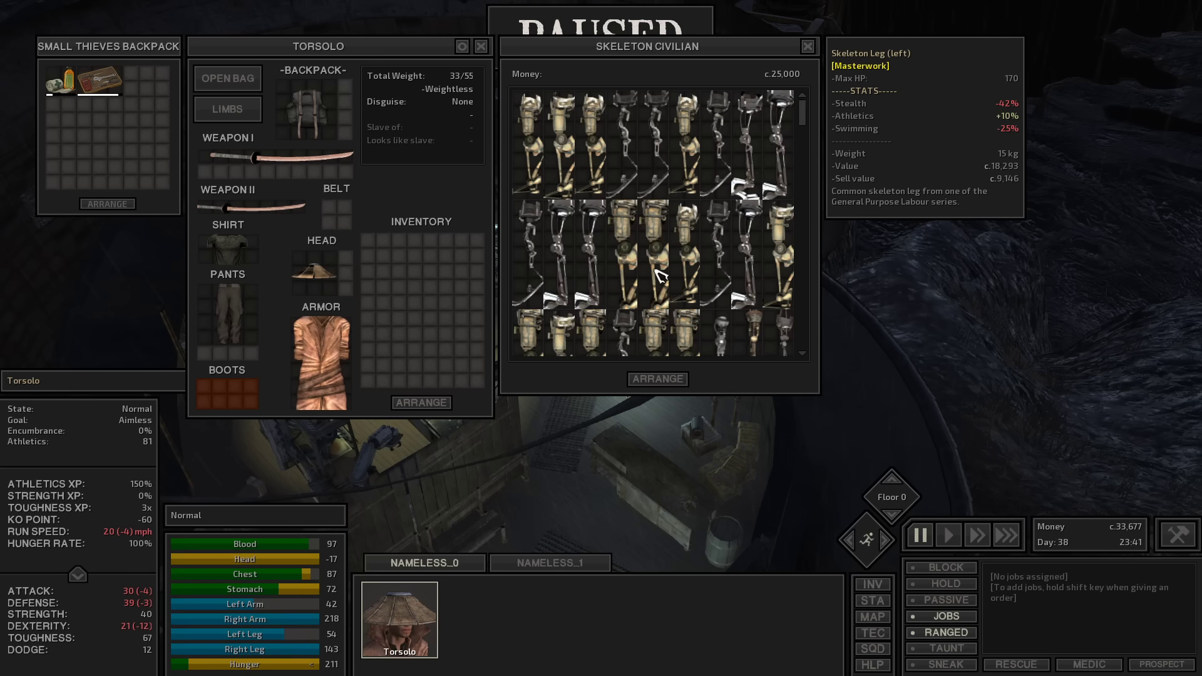
{"action": "scroll", "coordinate": [658, 275], "scroll_direction": "down", "scroll_amount": 2}
{"action": "scroll", "coordinate": [658, 277], "scroll_direction": "down", "scroll_amount": 2}
{"action": "scroll", "coordinate": [657, 282], "scroll_direction": "down", "scroll_amount": 2}
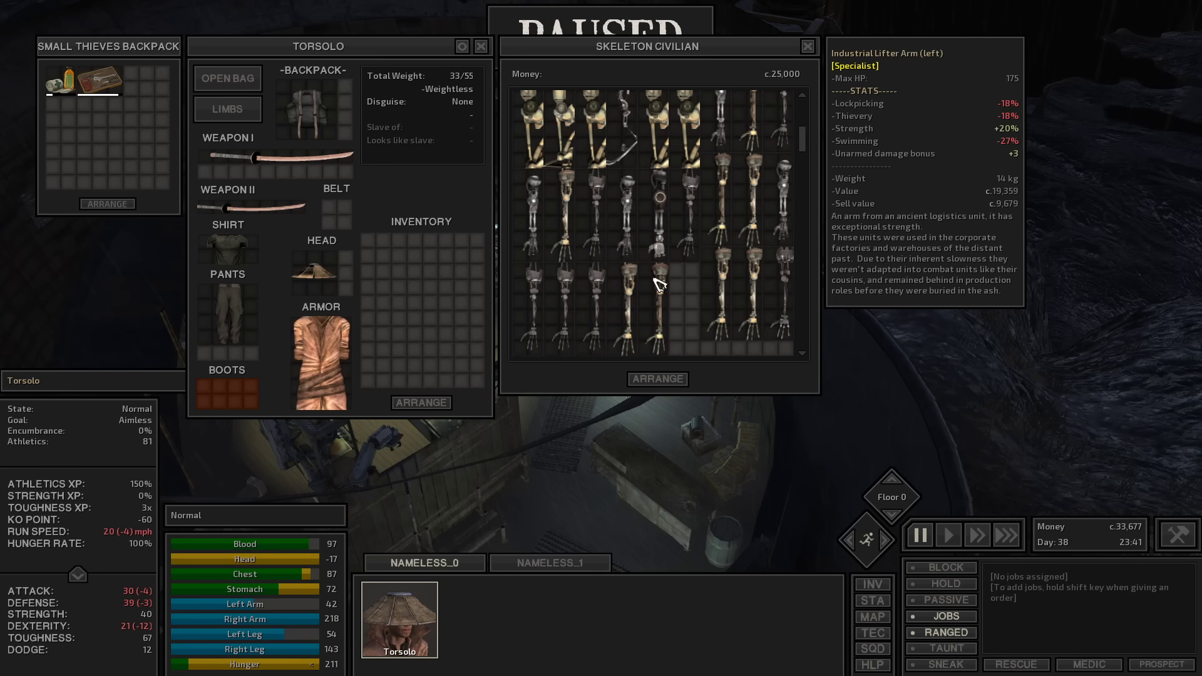
{"action": "scroll", "coordinate": [658, 291], "scroll_direction": "down", "scroll_amount": 2}
{"action": "scroll", "coordinate": [691, 231], "scroll_direction": "up", "scroll_amount": 3}
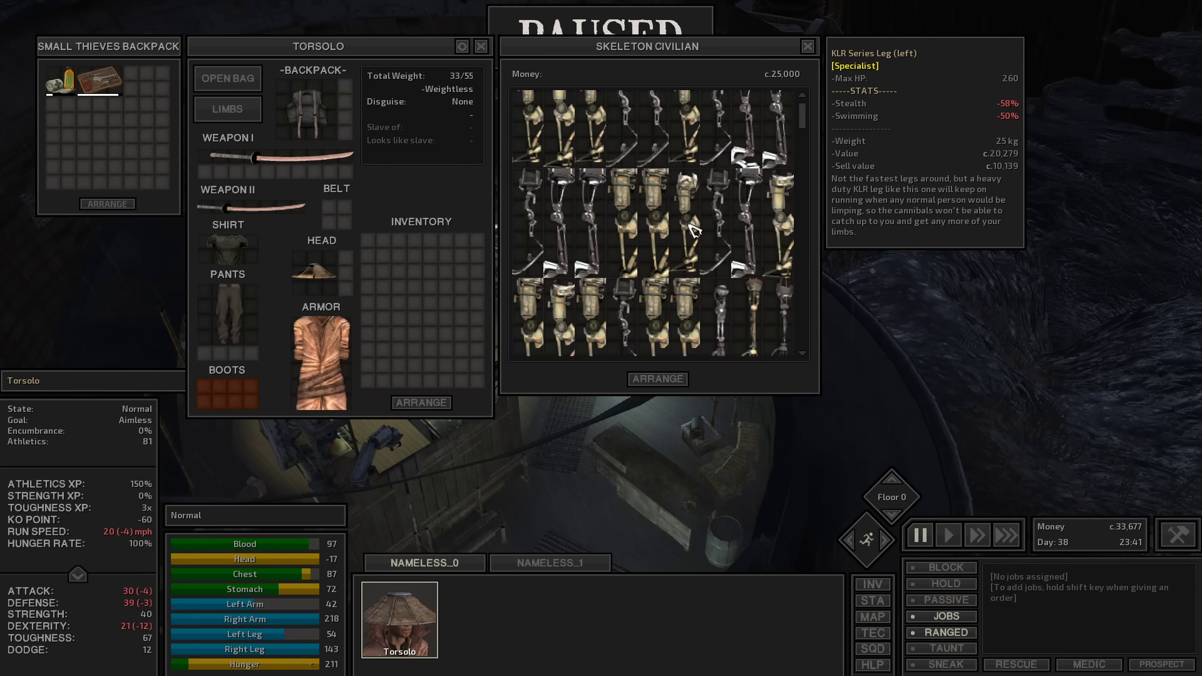
Buy the KLR Series leg from the Skeleton Civilian, then recheck his stock and close trading
{"action": "left_click", "coordinate": [691, 231], "text": "shift"}
{"action": "left_click", "coordinate": [808, 46]}
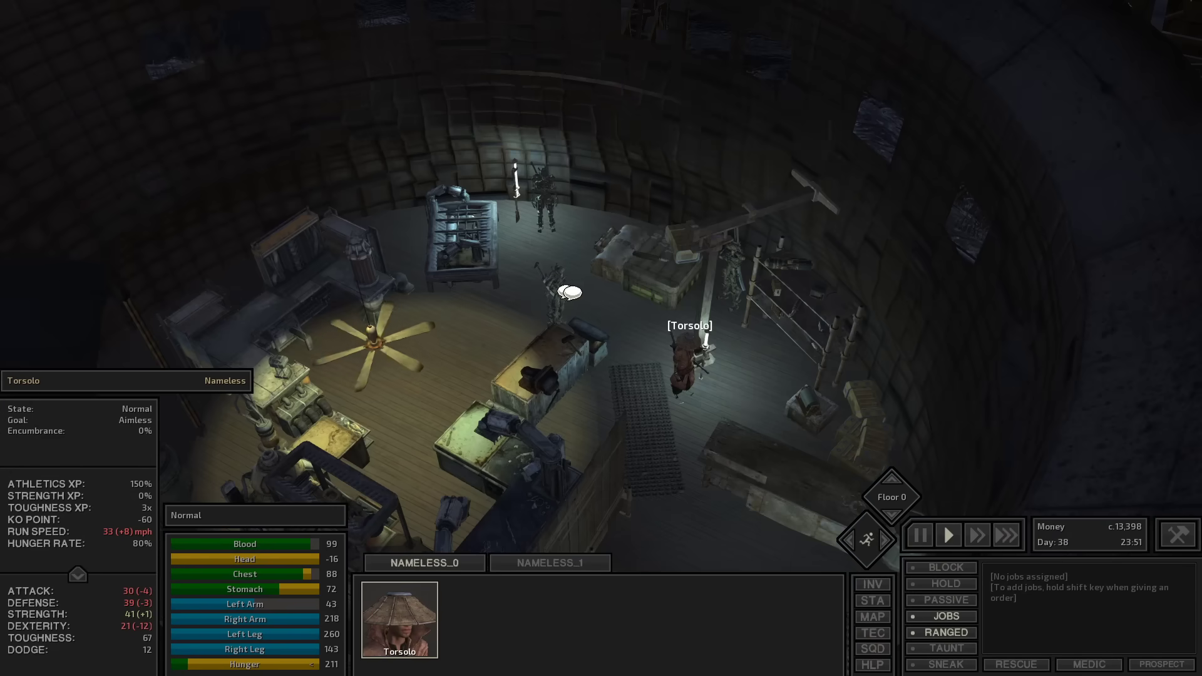
{"action": "right_click", "coordinate": [564, 287]}
{"action": "left_click", "coordinate": [625, 321]}
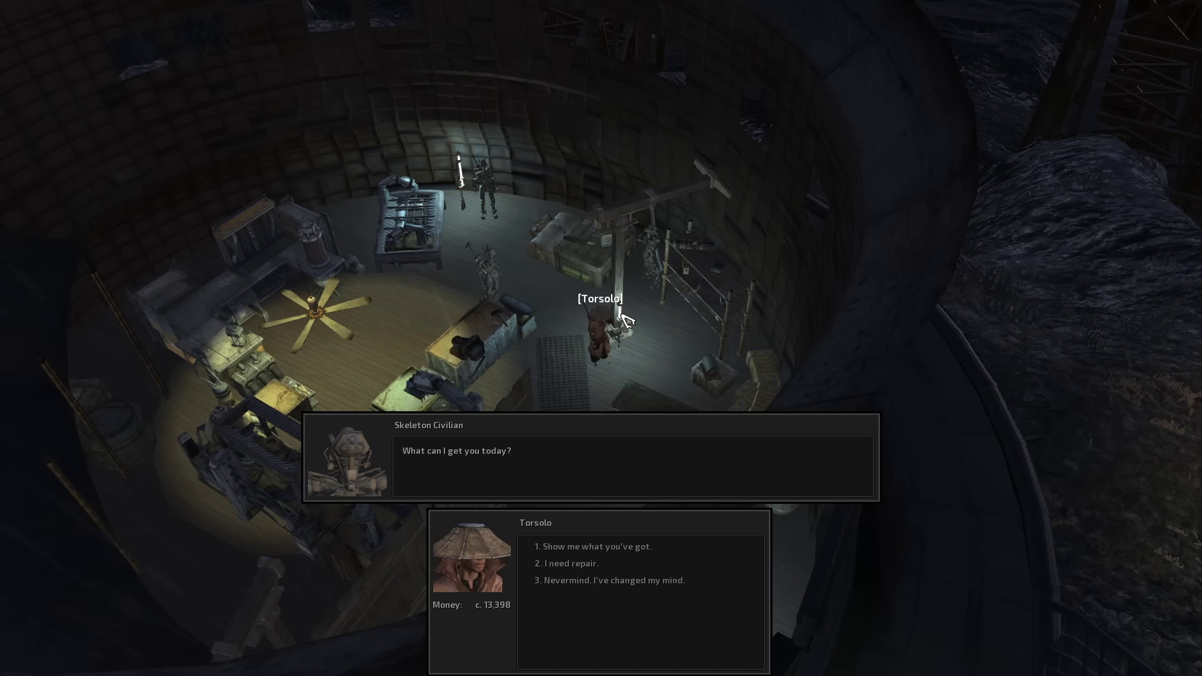
{"action": "key", "text": "1"}
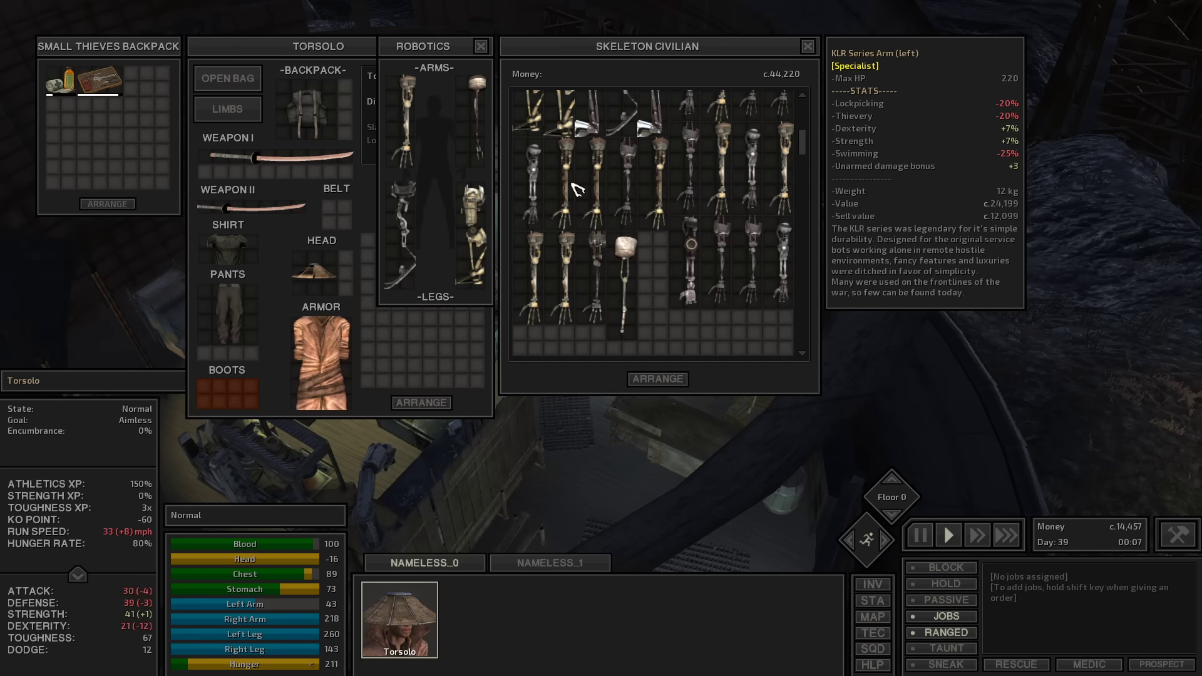
{"action": "key", "text": "Escape"}
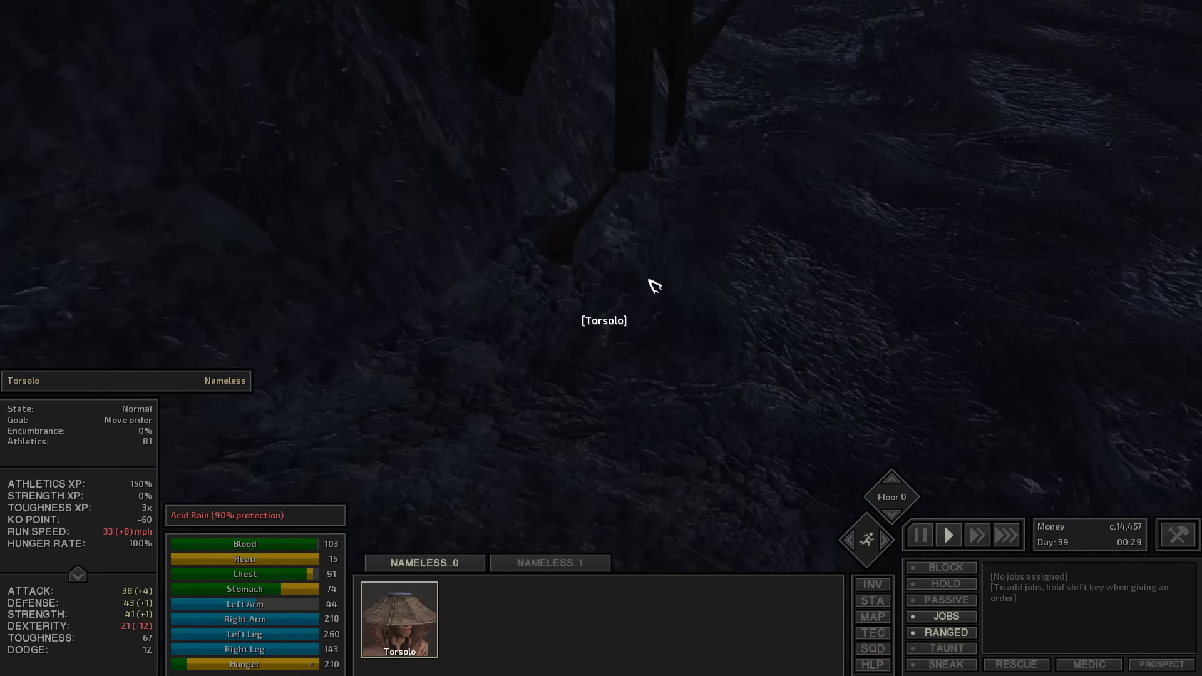
Order Torsolo to run to a chosen map location at fastest speed
{"action": "key", "text": "3"}
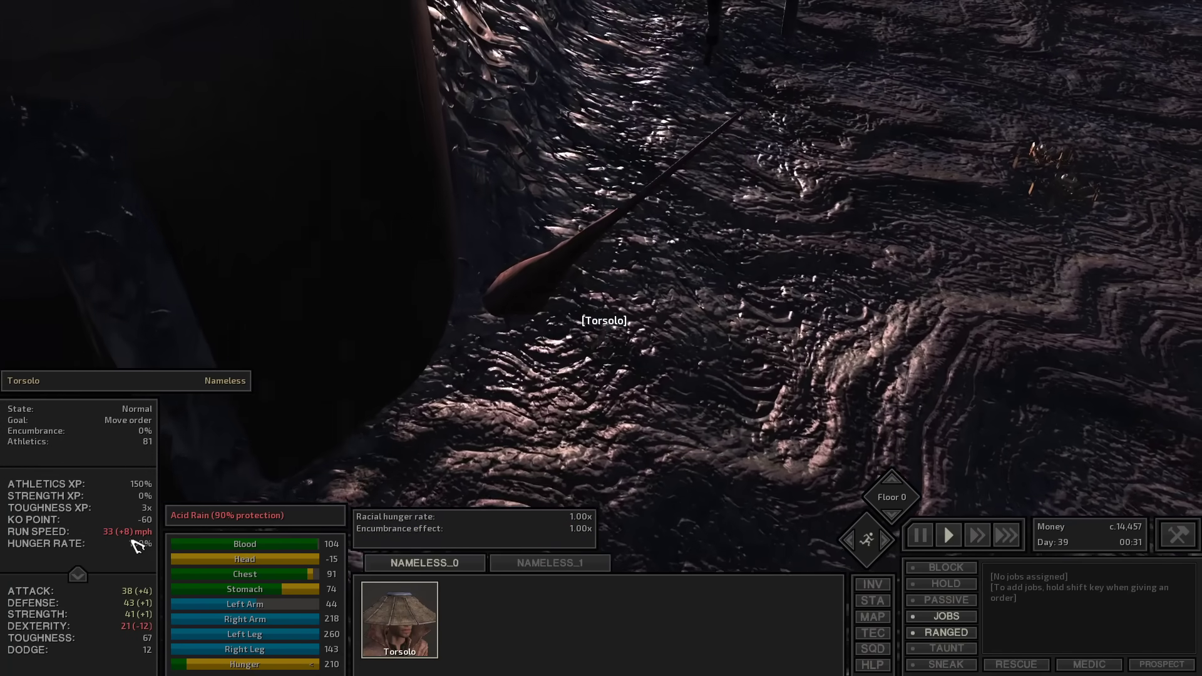
{"action": "key", "text": "1"}
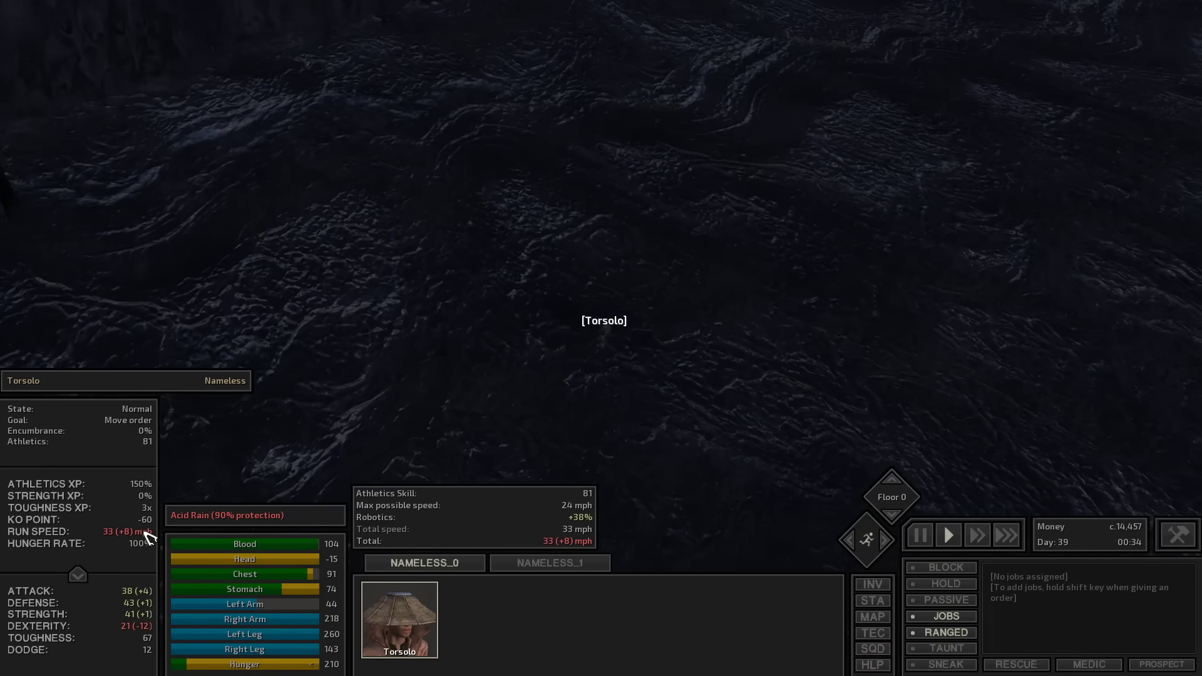
{"action": "key", "text": "3"}
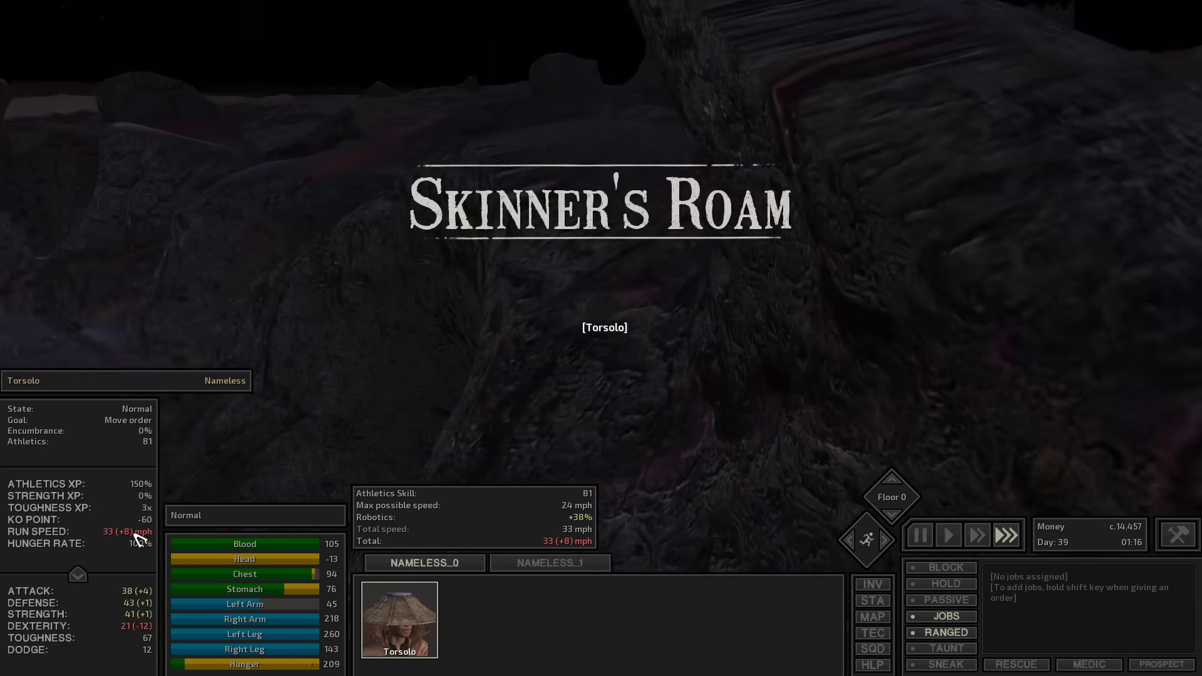
{"action": "key", "text": "m"}
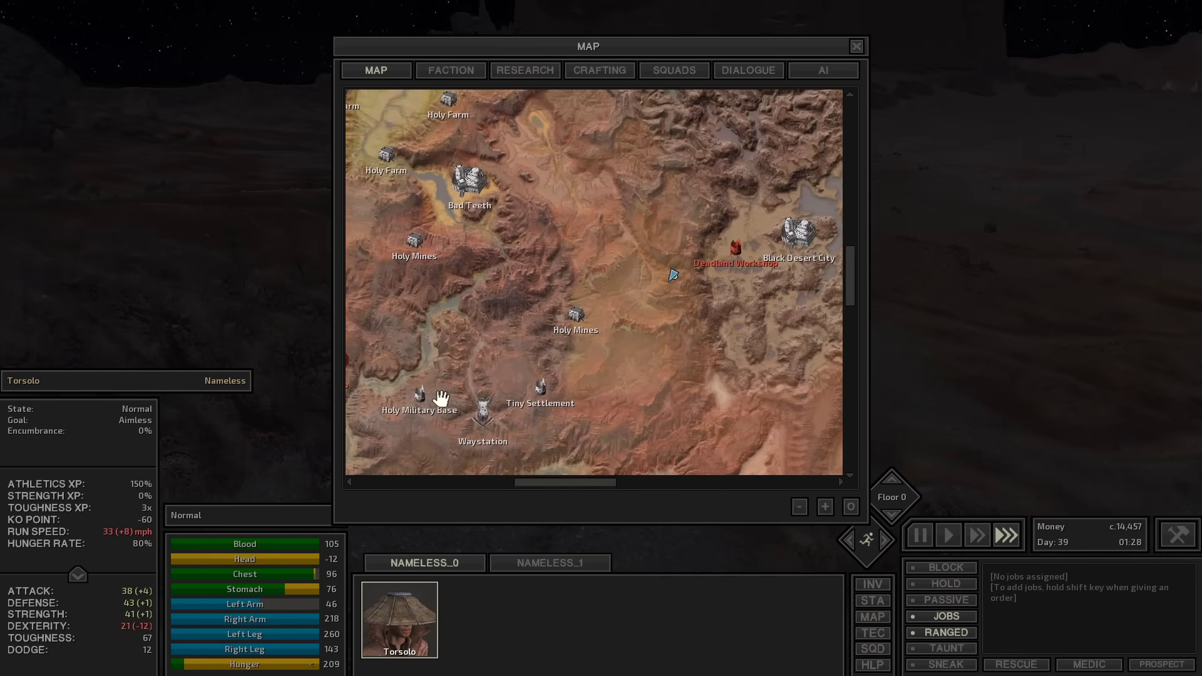
{"action": "right_click", "coordinate": [461, 341]}
{"action": "key", "text": "m"}
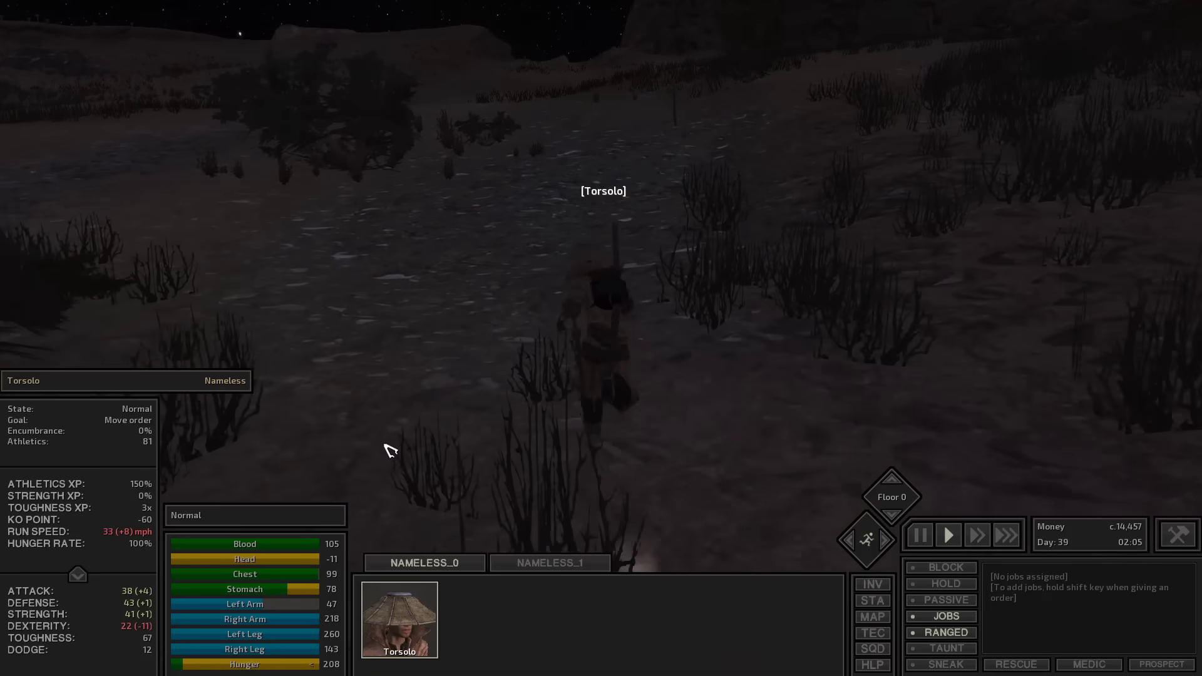
Hide and restore the HUD, then close the robotic limbs overview and inventory
{"action": "key", "text": "F12"}
{"action": "scroll", "coordinate": [546, 374], "scroll_direction": "down", "scroll_amount": 5}
{"action": "scroll", "coordinate": [568, 404], "scroll_direction": "down", "scroll_amount": 5}
{"action": "scroll", "coordinate": [578, 413], "scroll_direction": "down", "scroll_amount": 5}
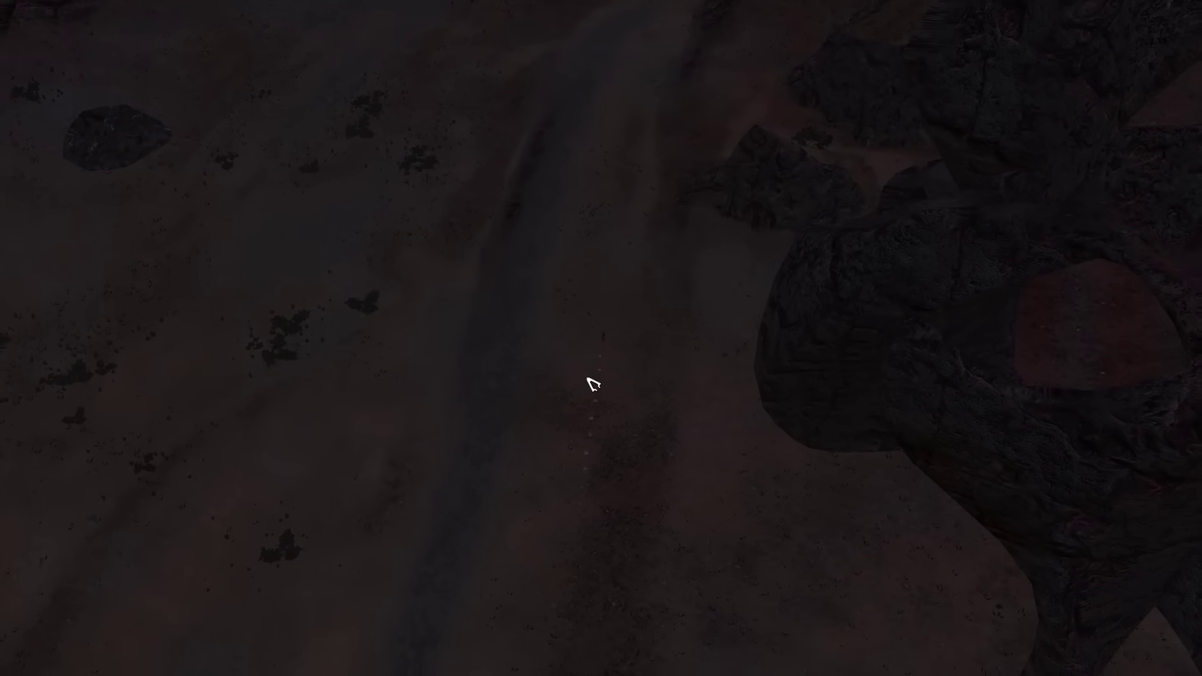
{"action": "key", "text": "Tab"}
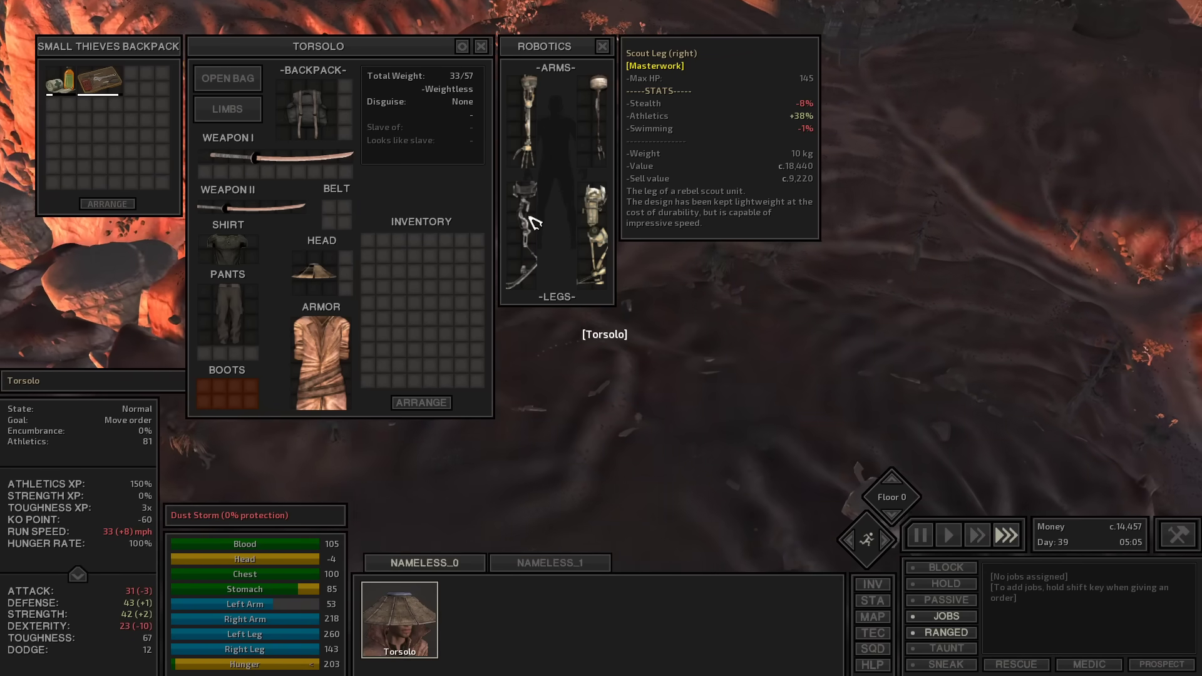
{"action": "key", "text": "F2"}
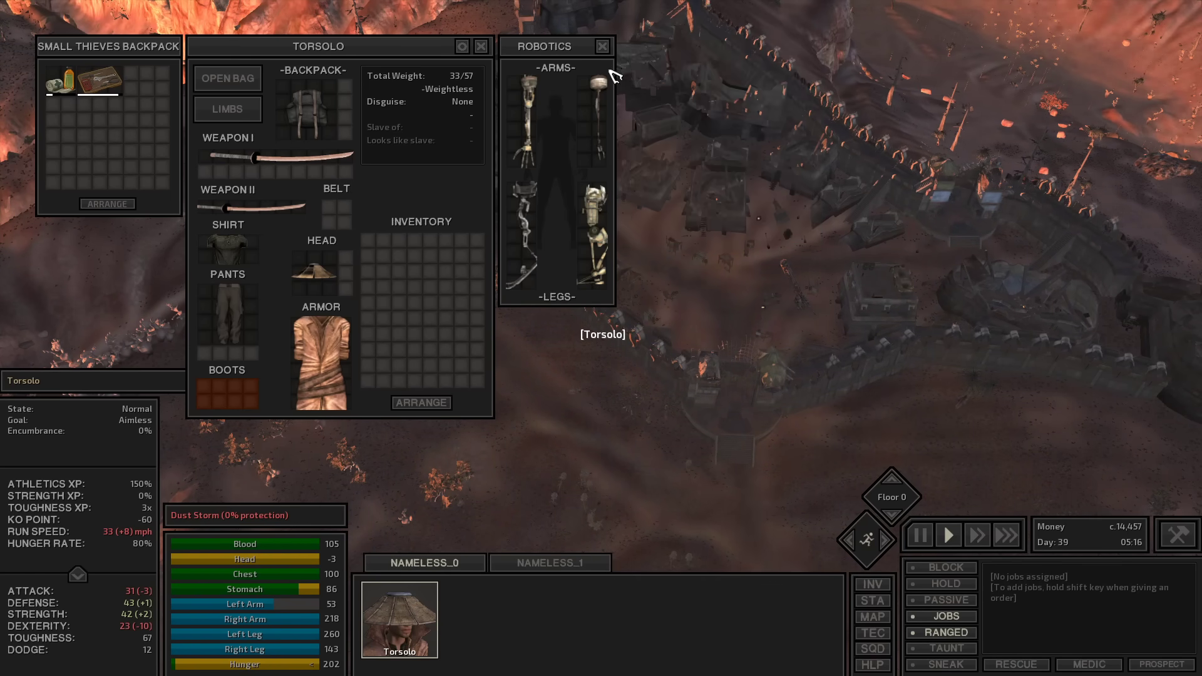
{"action": "left_click", "coordinate": [602, 46]}
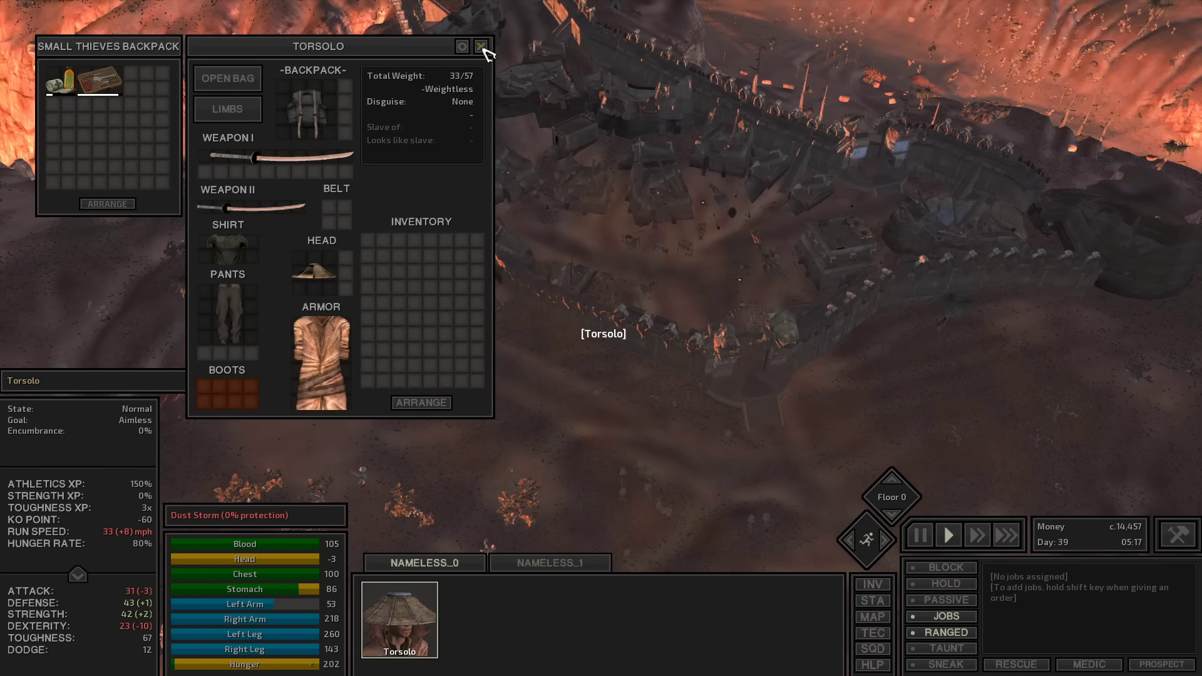
{"action": "left_click", "coordinate": [481, 46]}
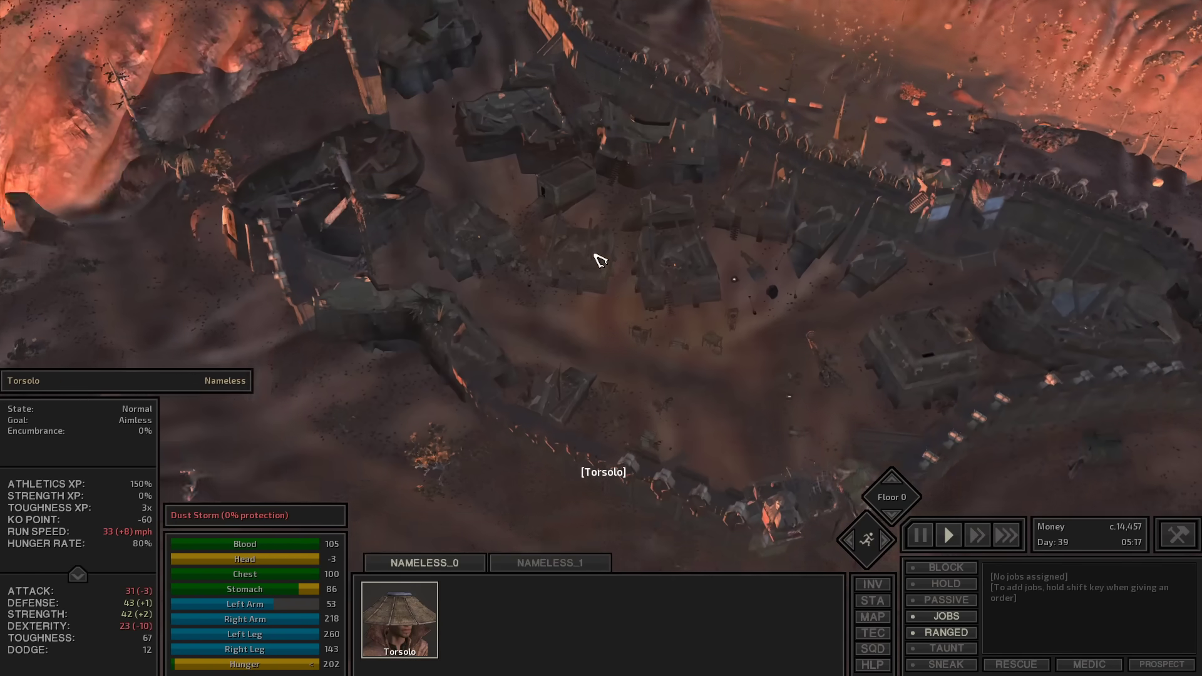
Put Torsolo to sleep in a town bed and orbit the camera in close
{"action": "right_click", "coordinate": [655, 355]}
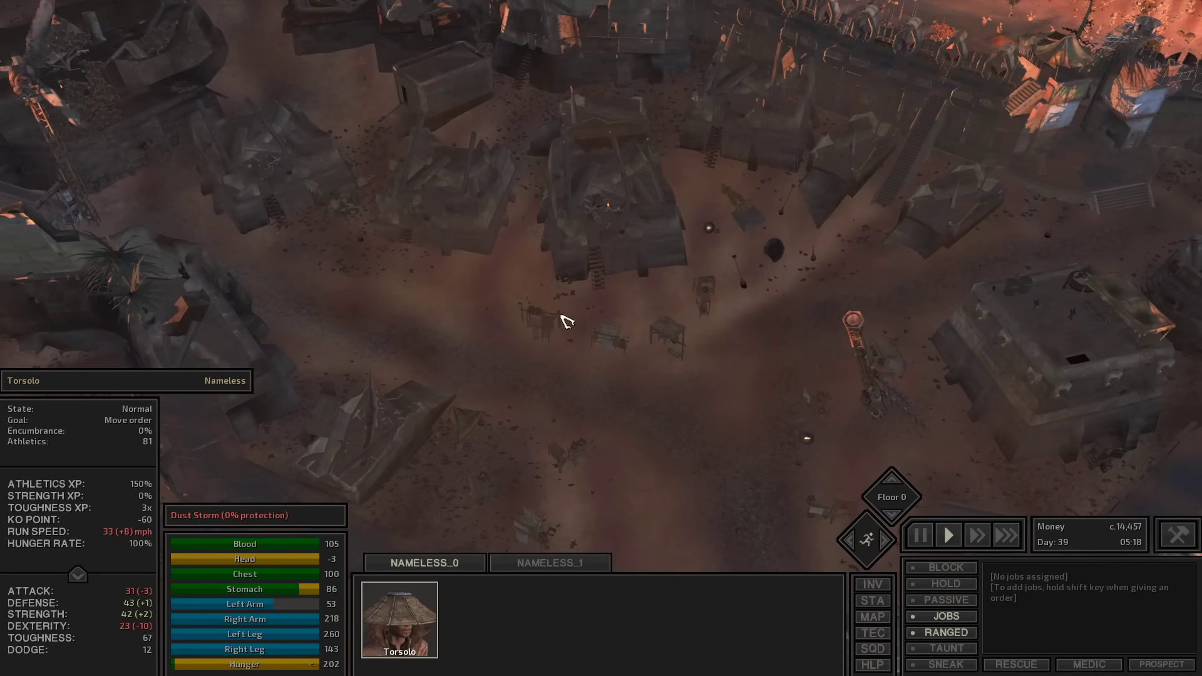
{"action": "scroll", "coordinate": [545, 376], "scroll_direction": "up", "scroll_amount": 5}
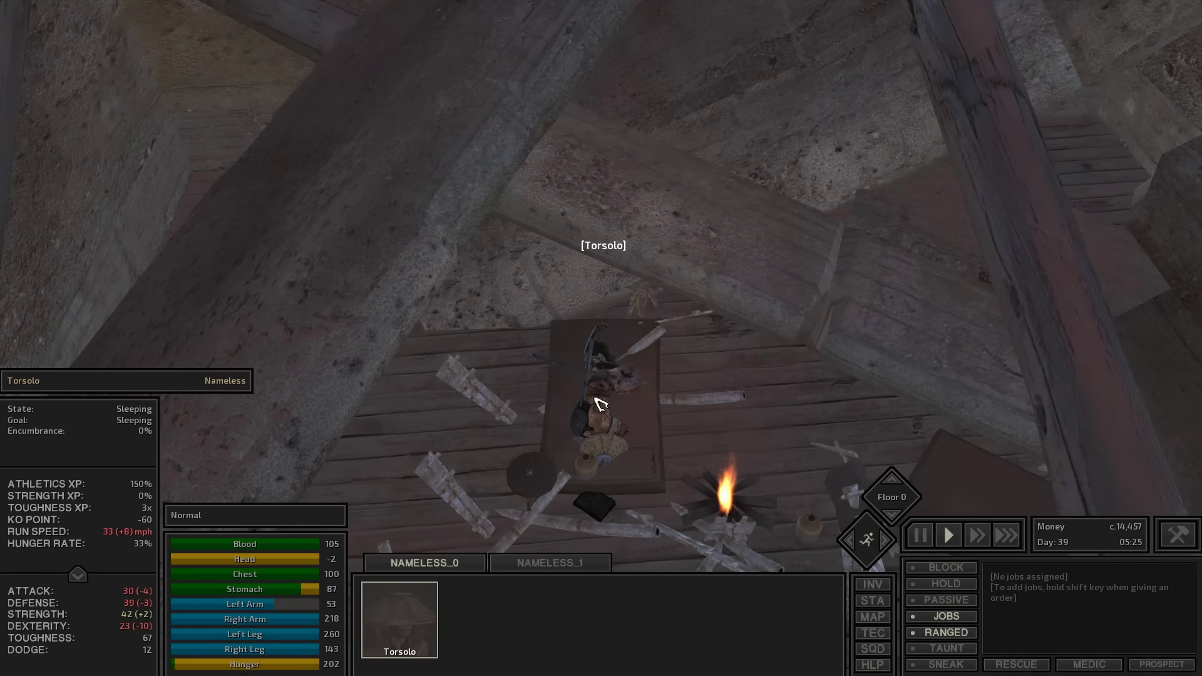
{"action": "scroll", "coordinate": [601, 403], "scroll_direction": "up", "scroll_amount": 5}
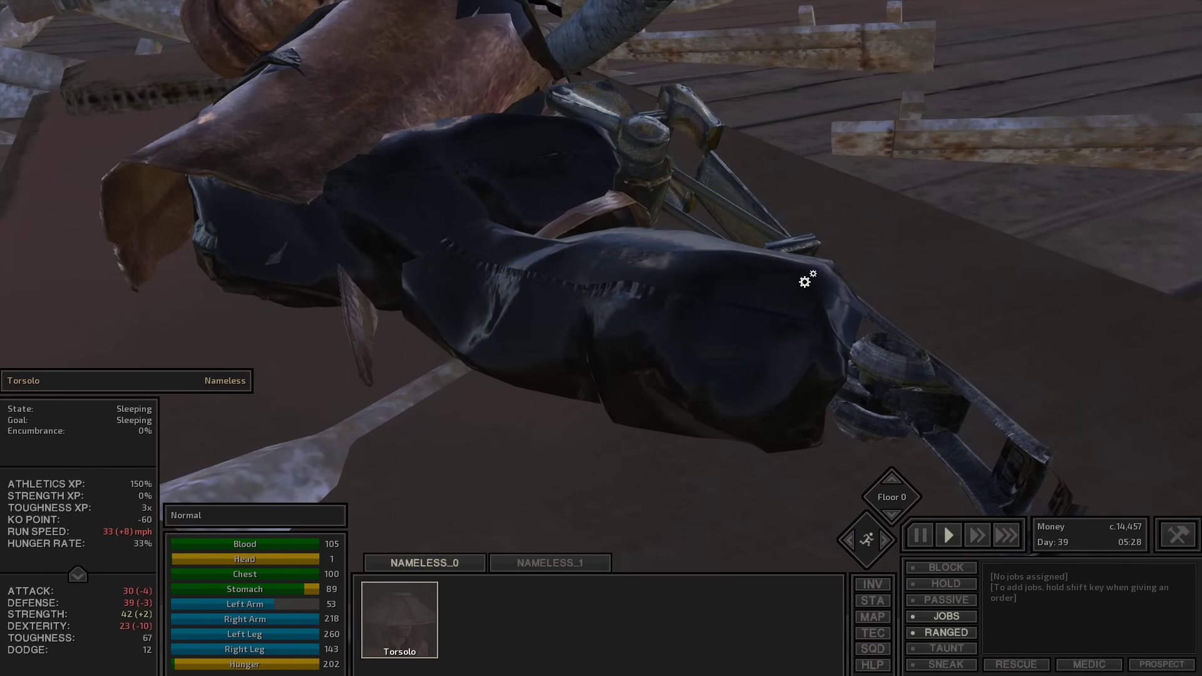
{"action": "scroll", "coordinate": [805, 280], "scroll_direction": "up", "scroll_amount": 3}
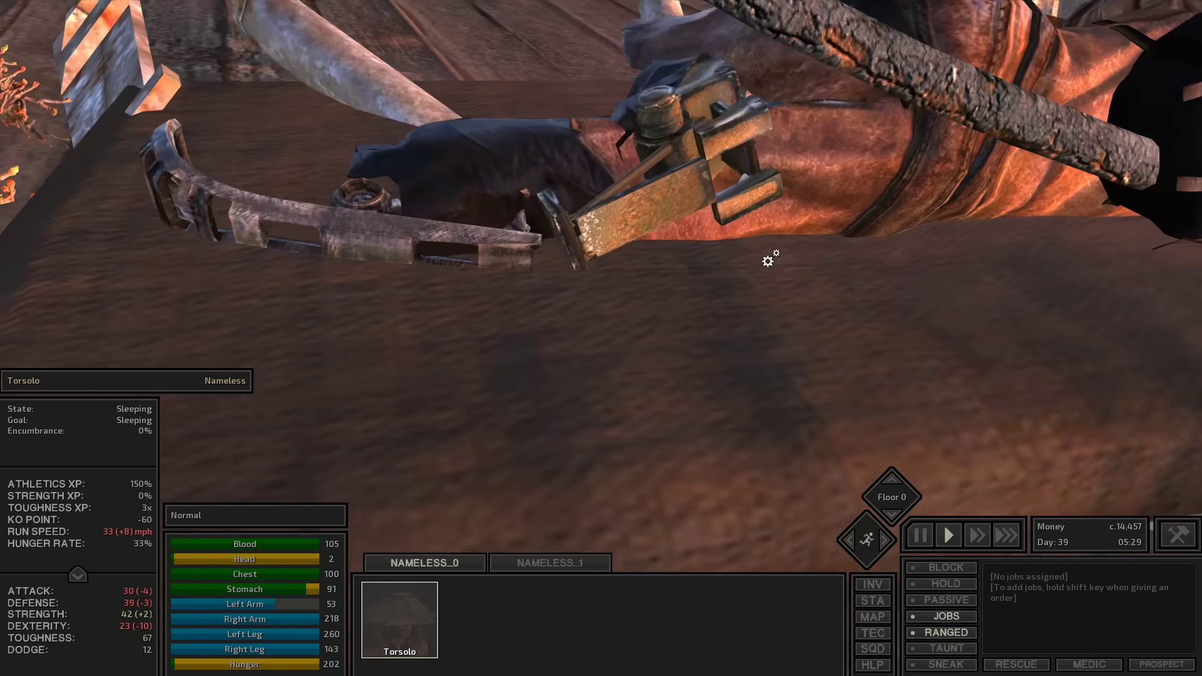
{"action": "left_click_drag", "start_coordinate": [776, 275], "coordinate": [580, 317]}
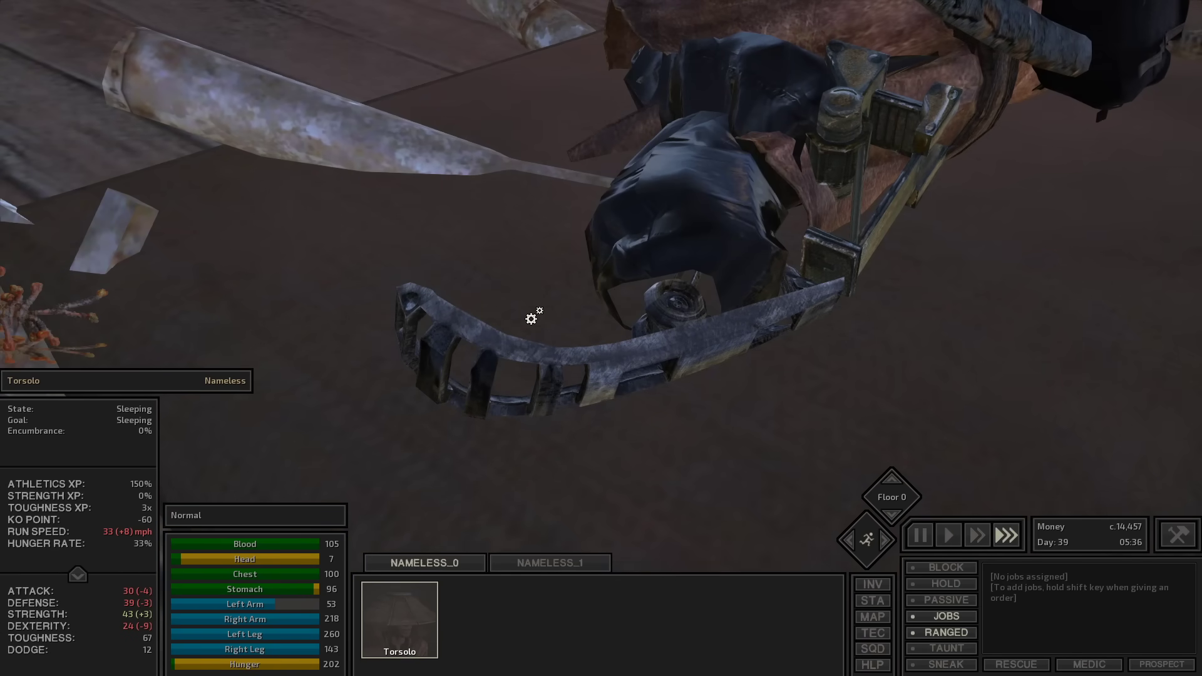
{"action": "mouse_move", "coordinate": [531, 318]}
{"action": "left_mouse_down"}
{"action": "mouse_move", "coordinate": [486, 274]}
{"action": "mouse_move", "coordinate": [823, 391]}
{"action": "mouse_move", "coordinate": [959, 399]}
{"action": "left_mouse_up"}
At normal speed, move Torsolo to a new spot on the hillside and target Garru
{"action": "key", "text": "F1"}
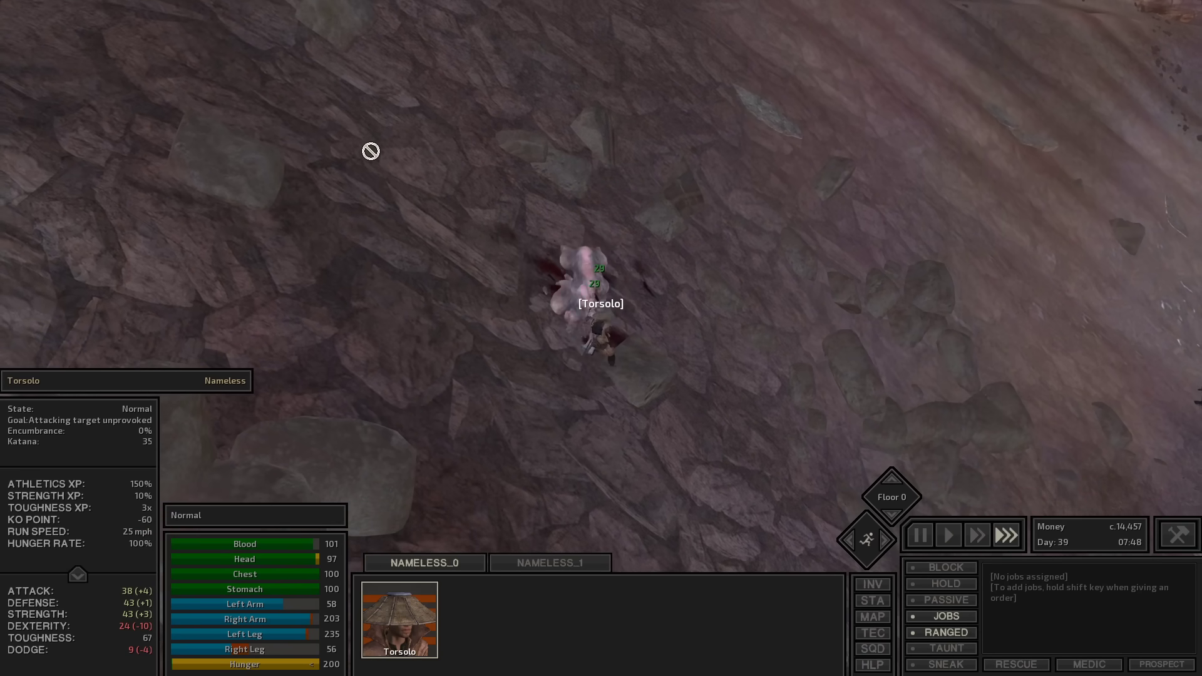
{"action": "right_click", "coordinate": [770, 235]}
{"action": "key", "text": "F2"}
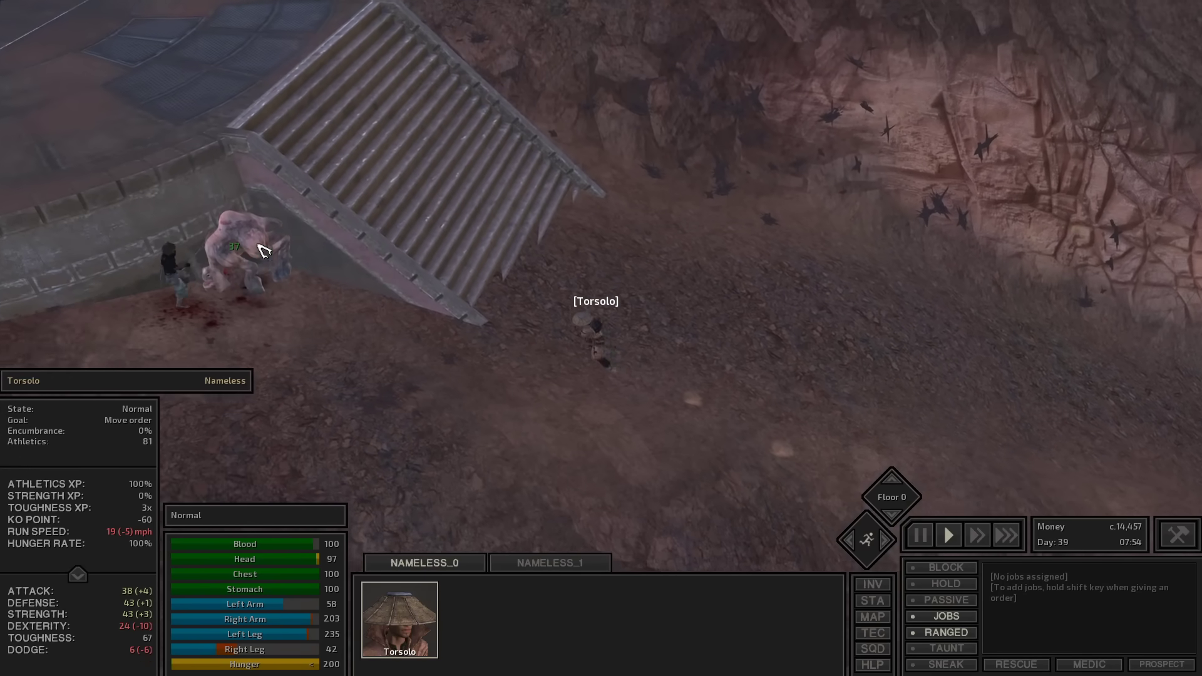
{"action": "right_click", "coordinate": [374, 310]}
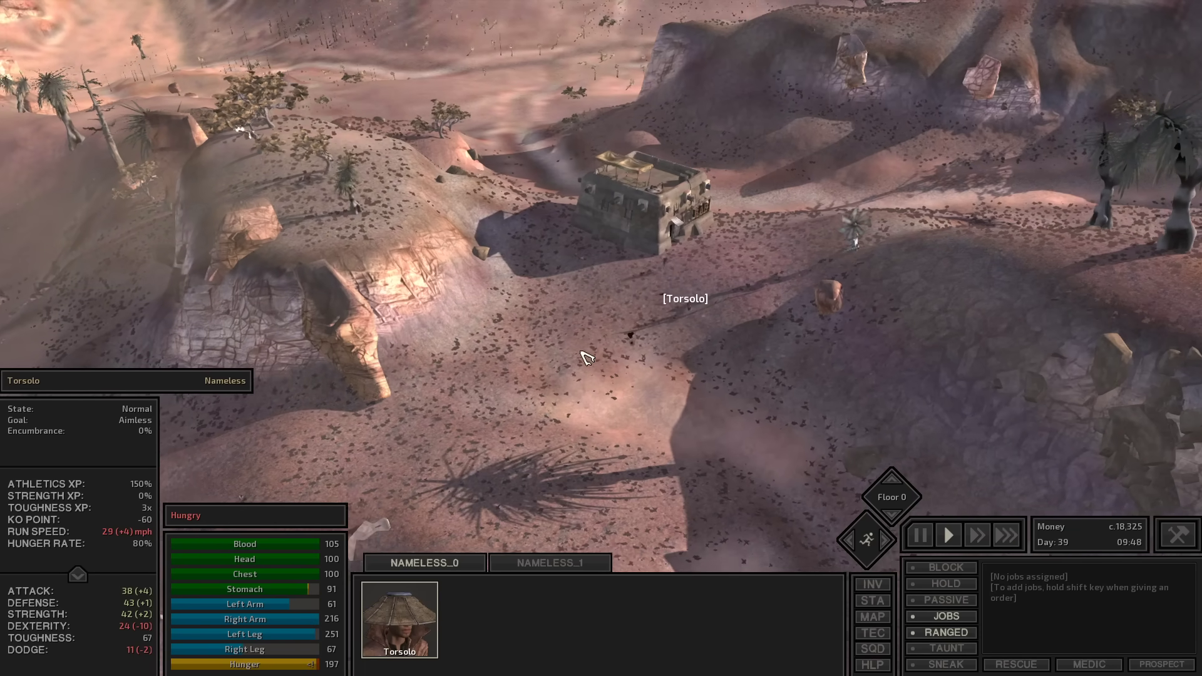
{"action": "scroll", "coordinate": [586, 357], "scroll_direction": "up", "scroll_amount": 5}
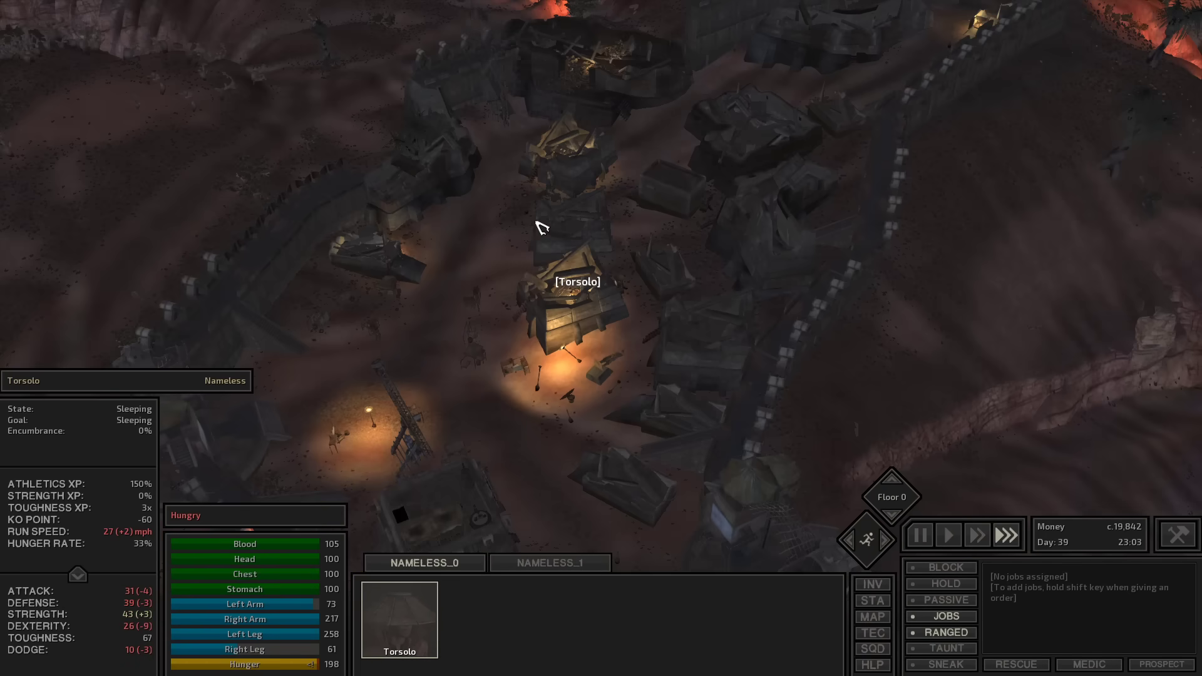
{"action": "scroll", "coordinate": [670, 315], "scroll_direction": "up", "scroll_amount": 5}
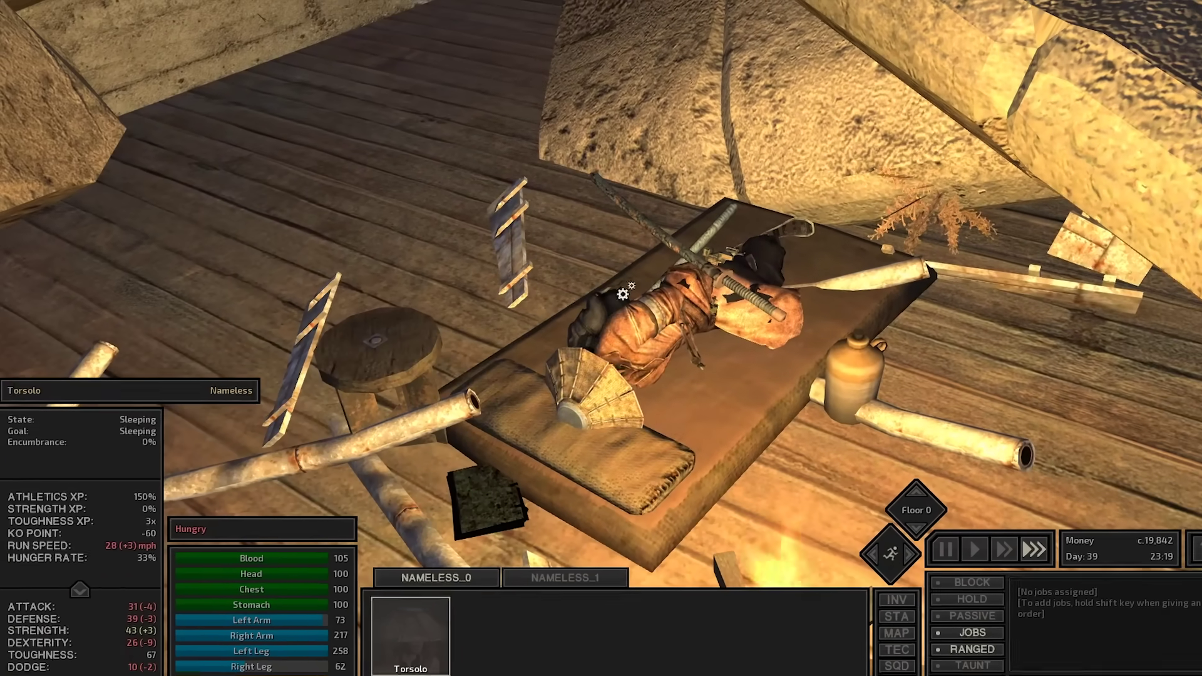
{"action": "key", "text": "c"}
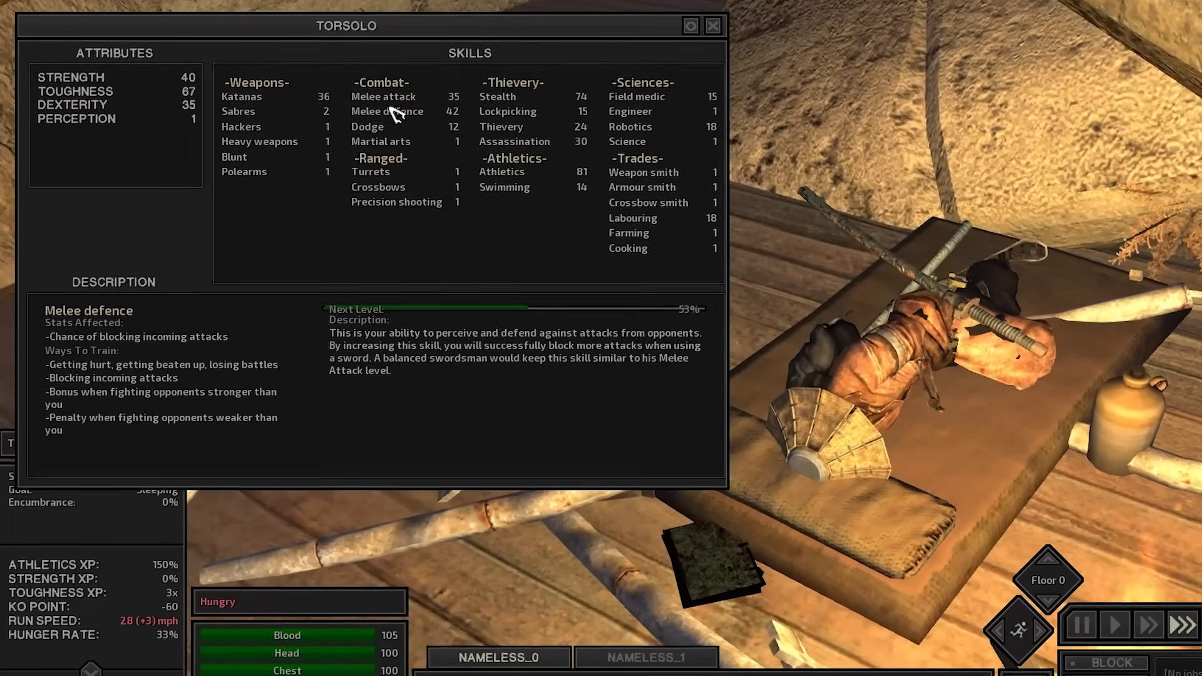
{"action": "mouse_move", "coordinate": [575, 202]}
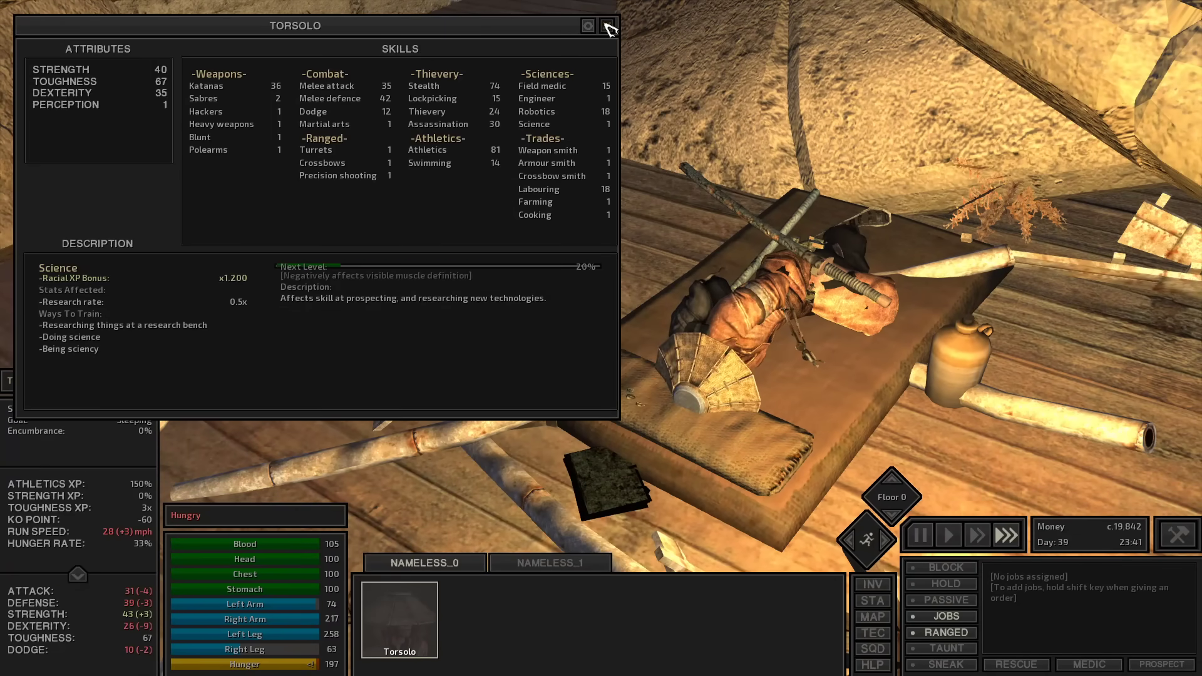
{"action": "left_click", "coordinate": [608, 29]}
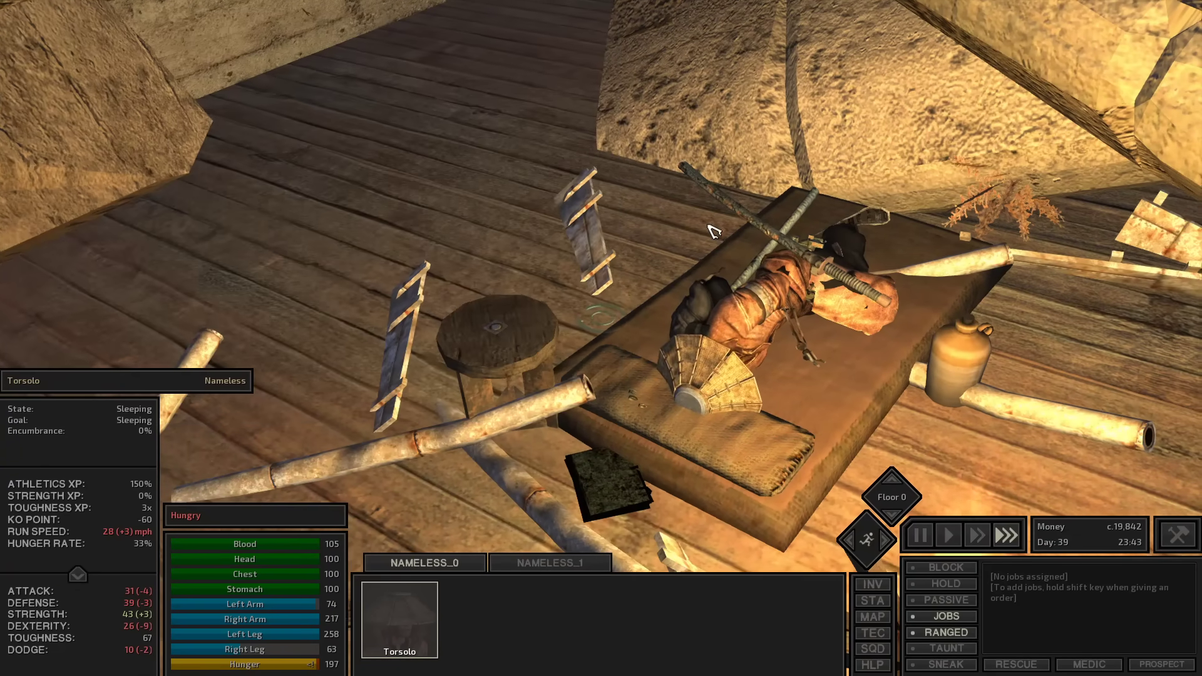
{"action": "scroll", "coordinate": [721, 256], "scroll_direction": "down", "scroll_amount": 3}
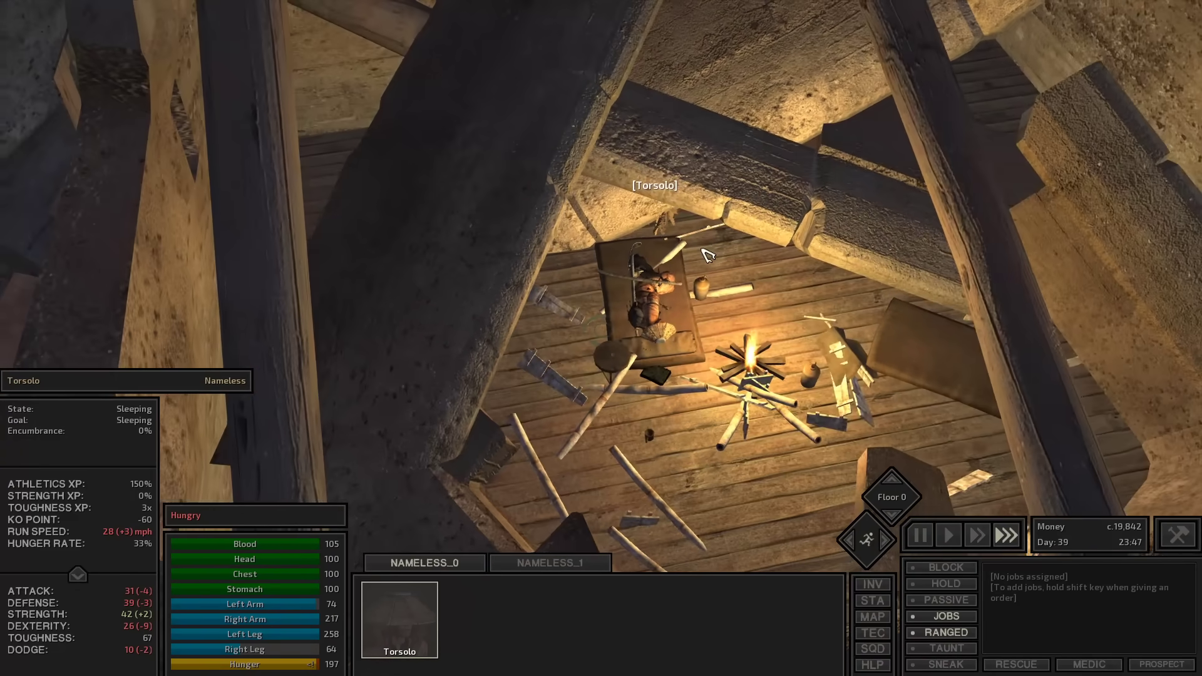
{"action": "scroll", "coordinate": [685, 273], "scroll_direction": "up", "scroll_amount": 5}
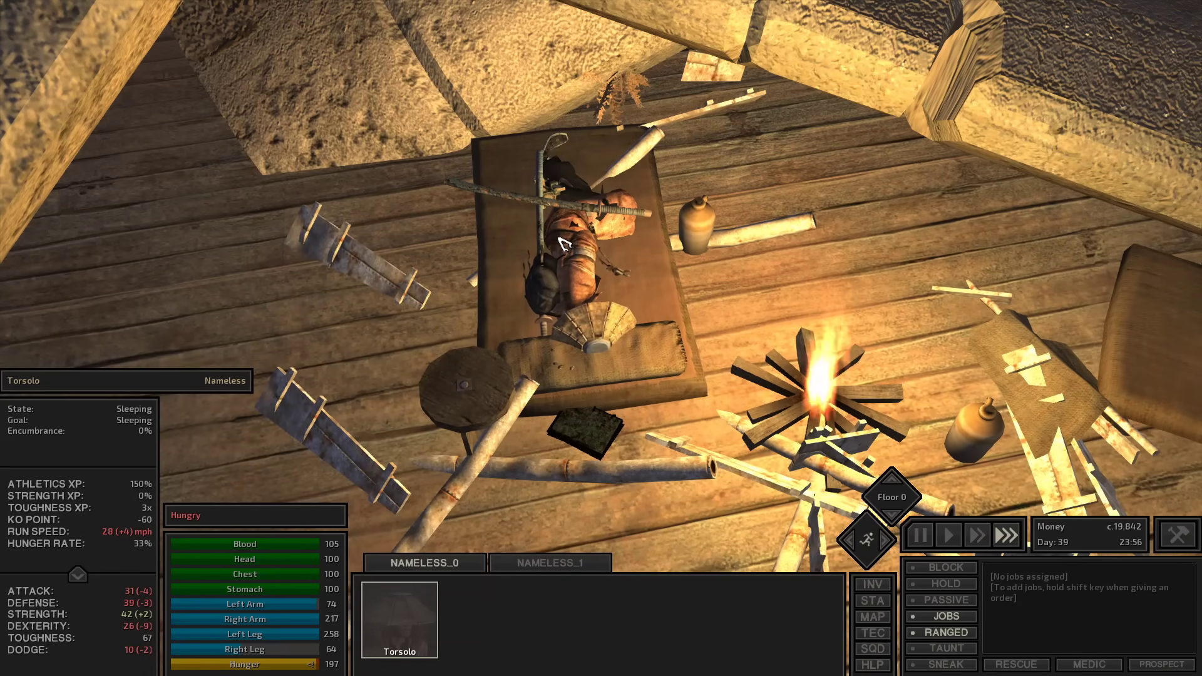
{"action": "key", "text": "c"}
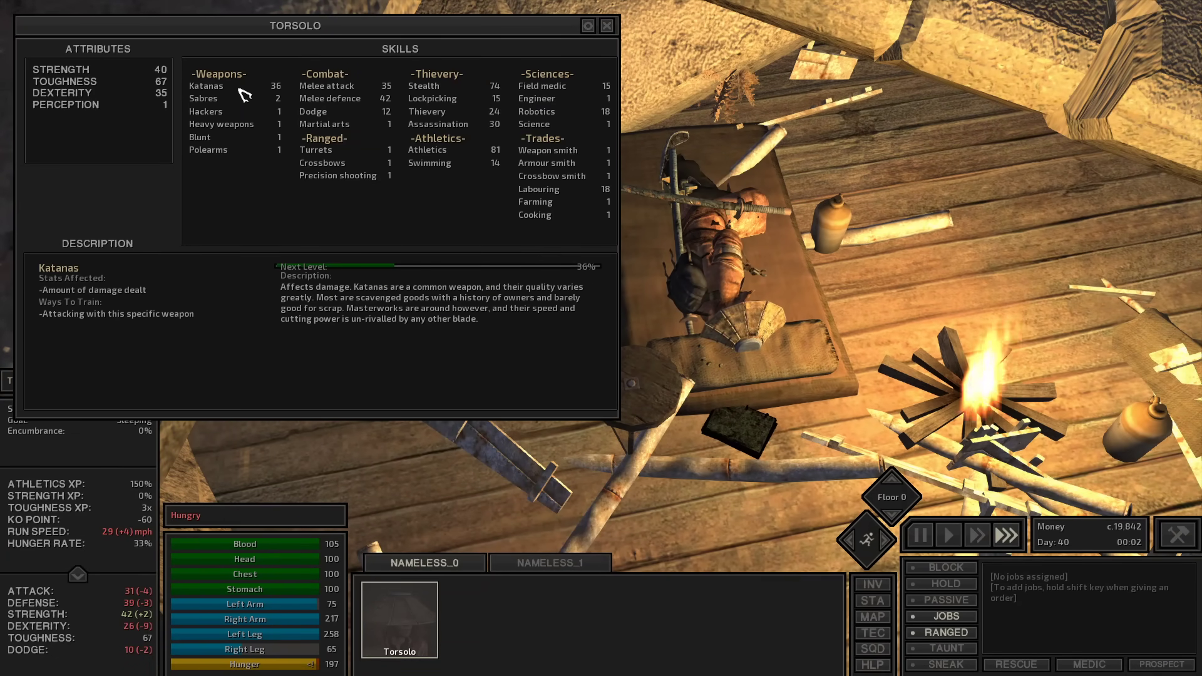
{"action": "left_click", "coordinate": [608, 27]}
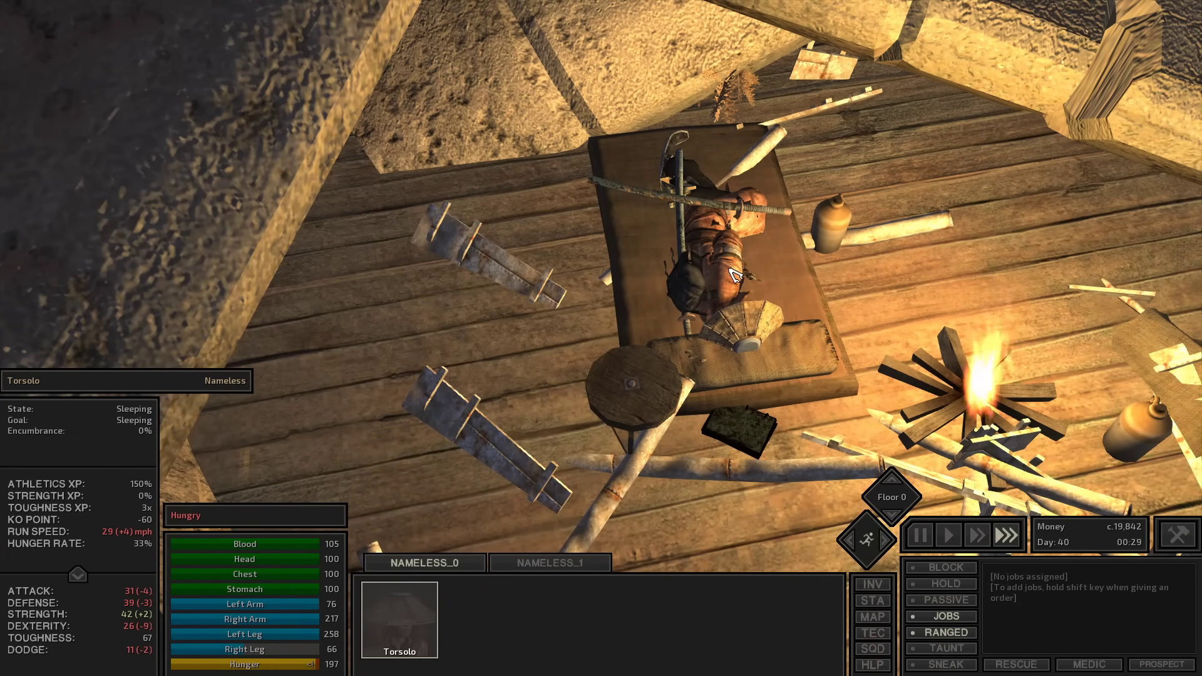
{"action": "scroll", "coordinate": [740, 273], "scroll_direction": "down", "scroll_amount": 5}
{"action": "scroll", "coordinate": [739, 273], "scroll_direction": "down", "scroll_amount": 3}
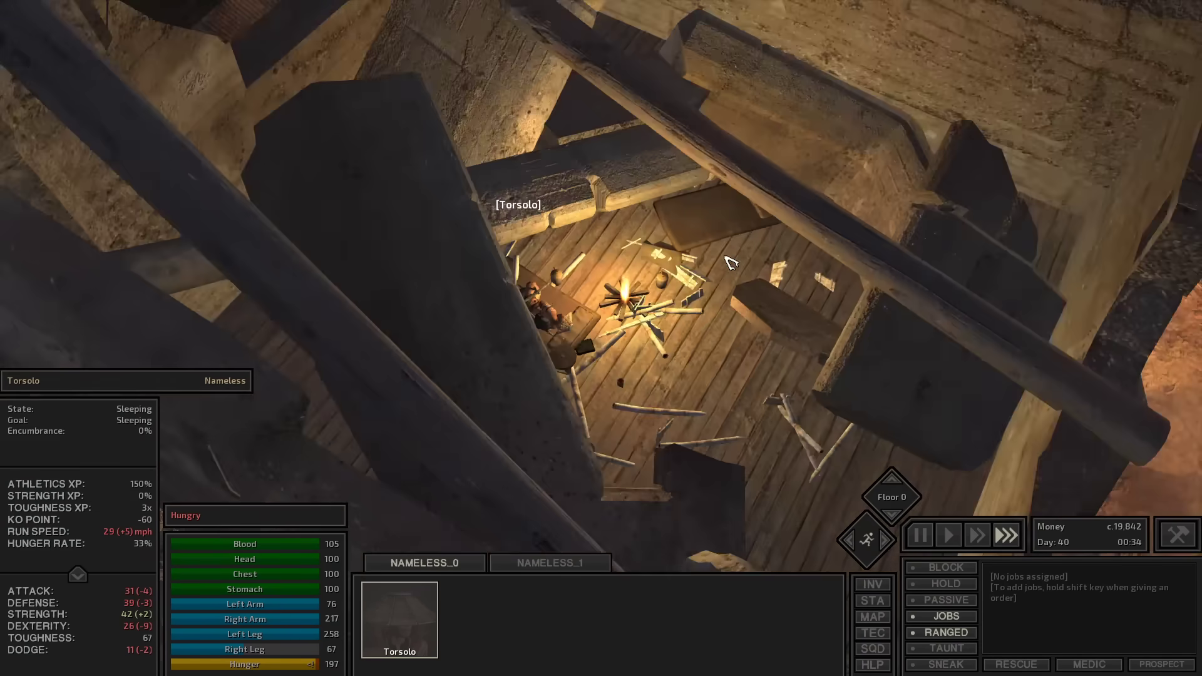
{"action": "scroll", "coordinate": [770, 290], "scroll_direction": "down", "scroll_amount": 4}
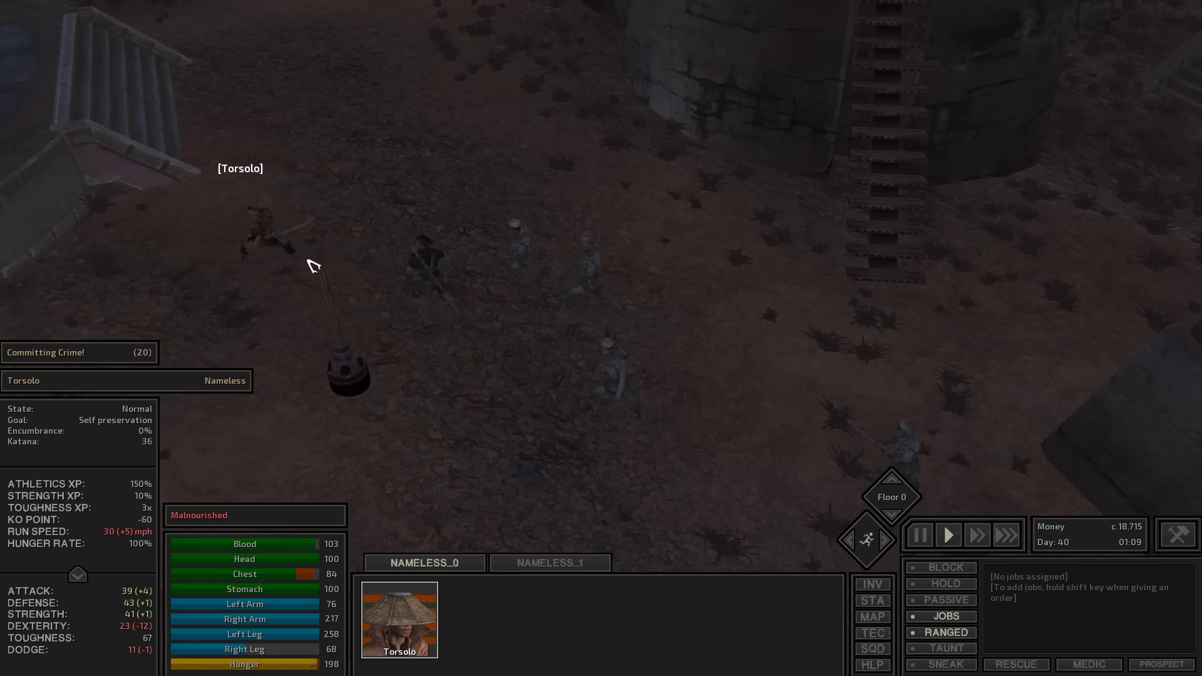
Flee across town at fastest speed, checking the world map along the way
{"action": "right_click", "coordinate": [167, 179]}
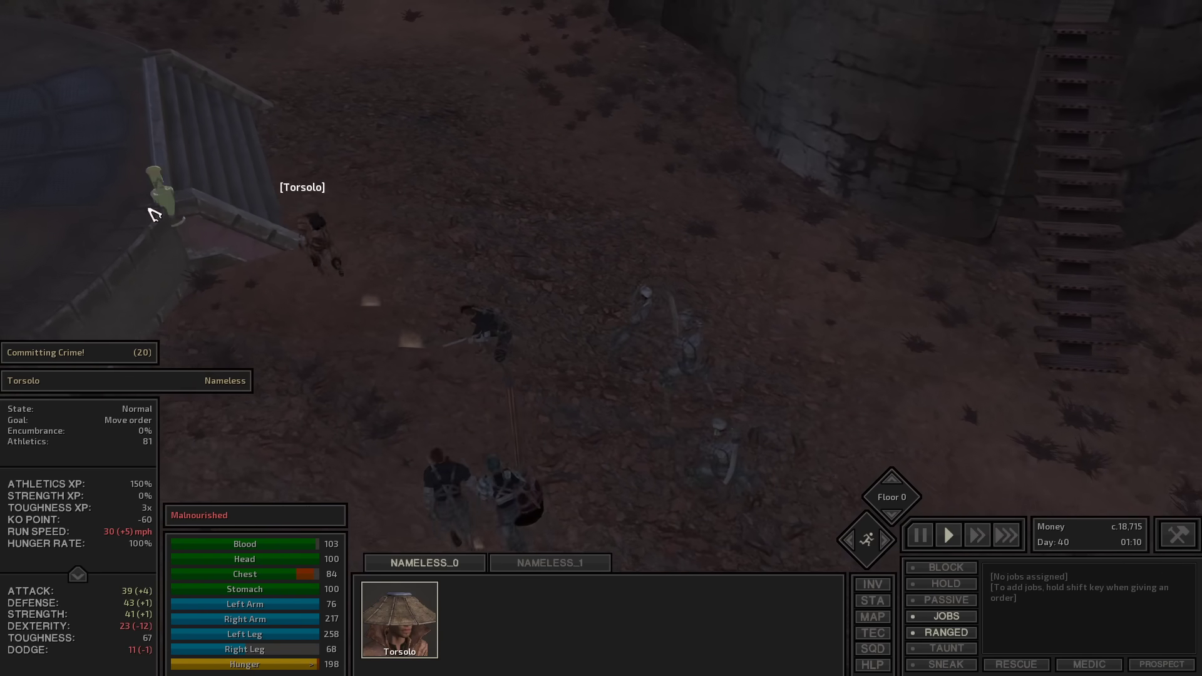
{"action": "key", "text": "F4"}
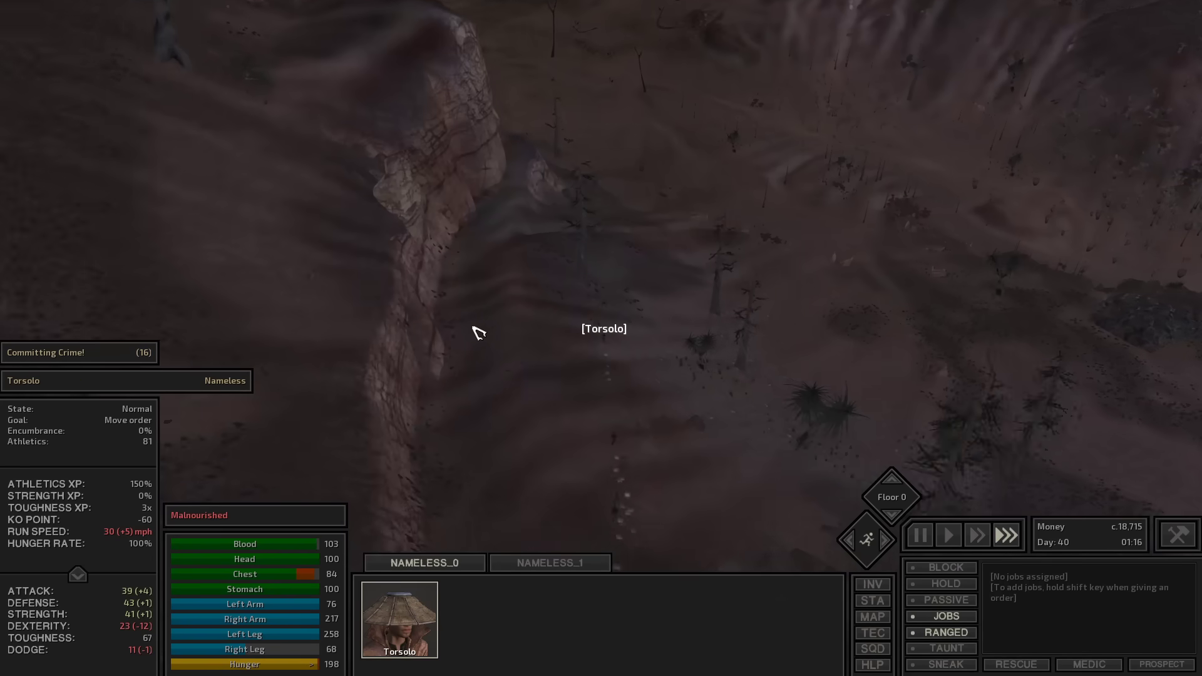
{"action": "key", "text": "m"}
{"action": "key", "text": "m"}
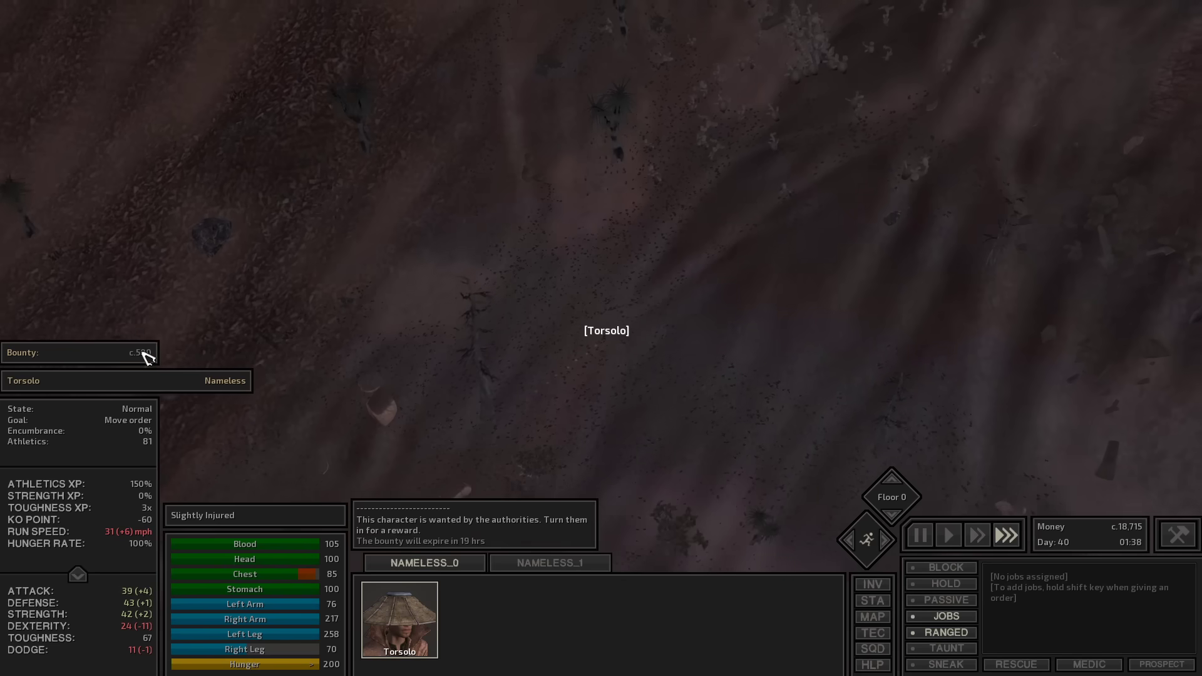
{"action": "key", "text": "m"}
{"action": "key", "text": "m"}
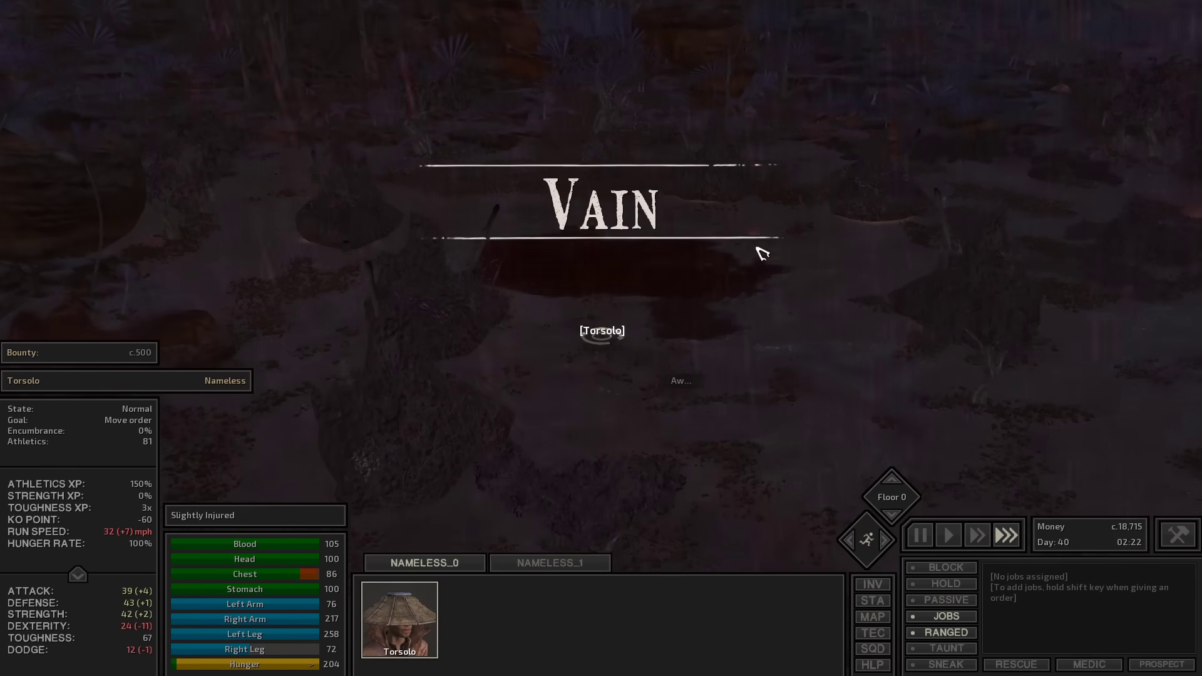
At fastest speed, run across the terrain and attack the gorilla unprovoked
{"action": "key", "text": "F4"}
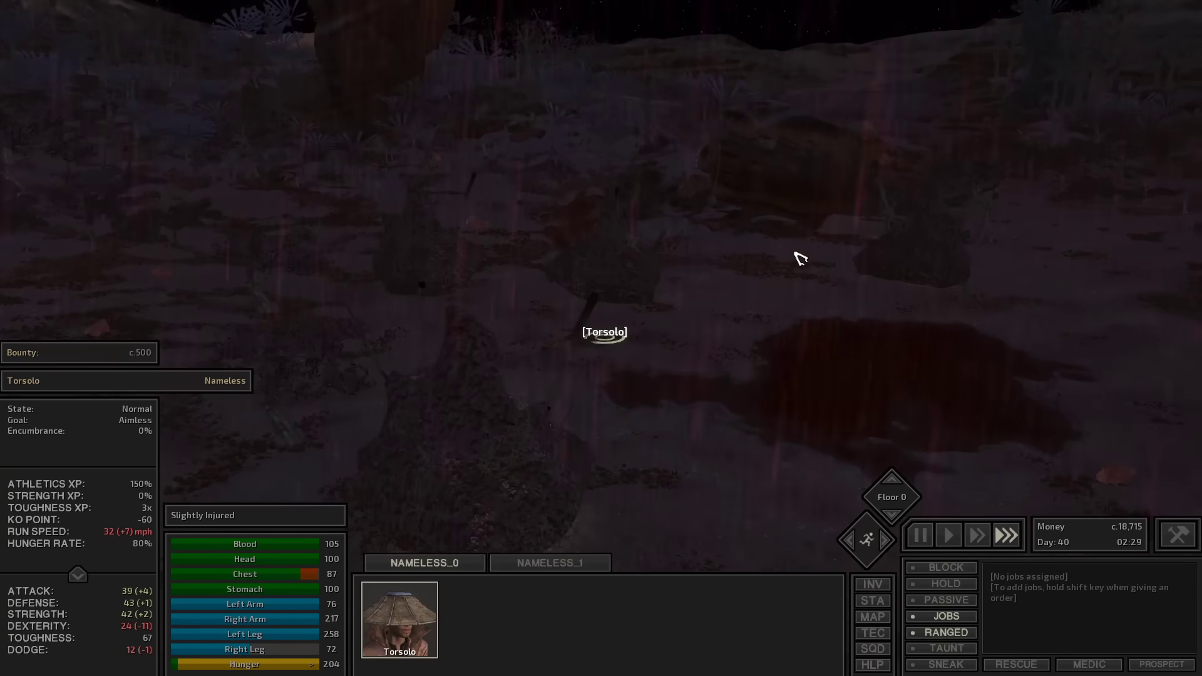
{"action": "right_click", "coordinate": [800, 258]}
{"action": "right_click", "coordinate": [527, 360]}
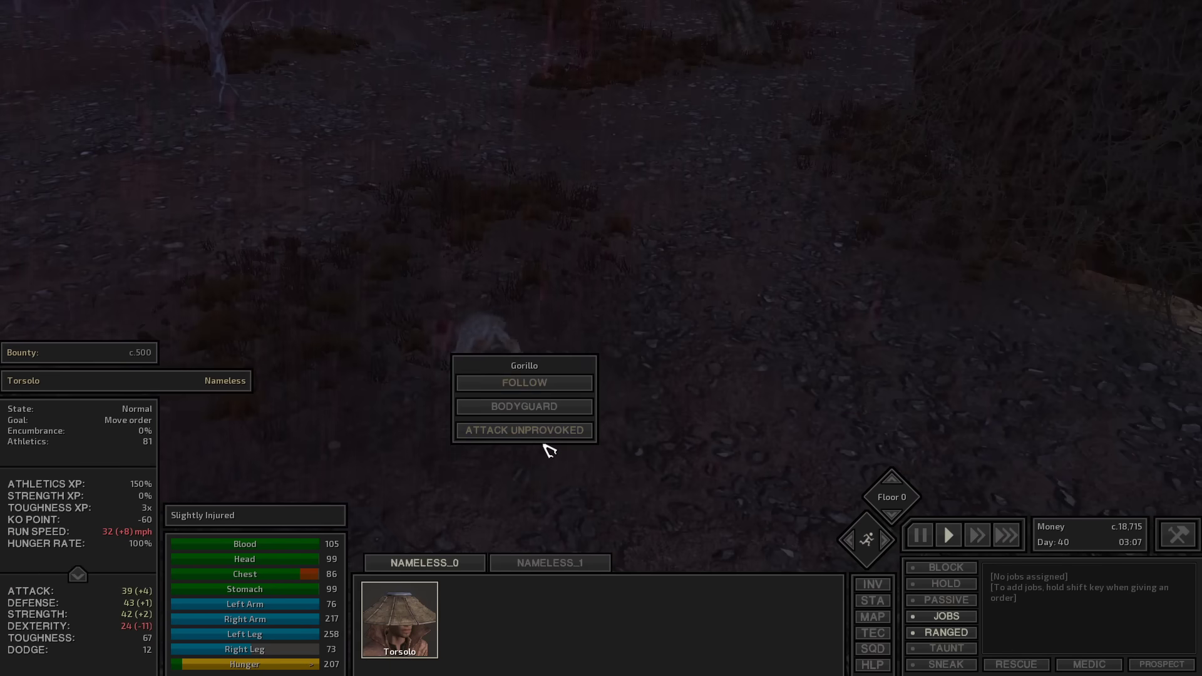
{"action": "left_click", "coordinate": [549, 430]}
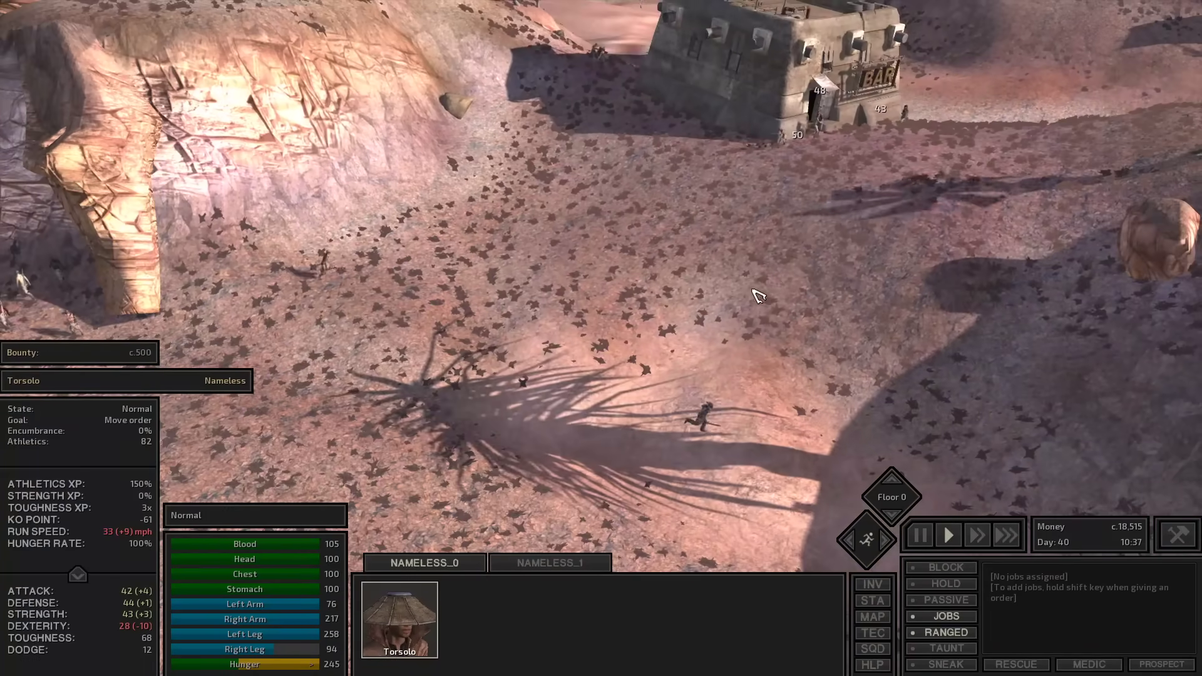
Pause to review Torsolo's equipment and inventory, then resume play
{"action": "key", "text": "i"}
{"action": "key", "text": "space"}
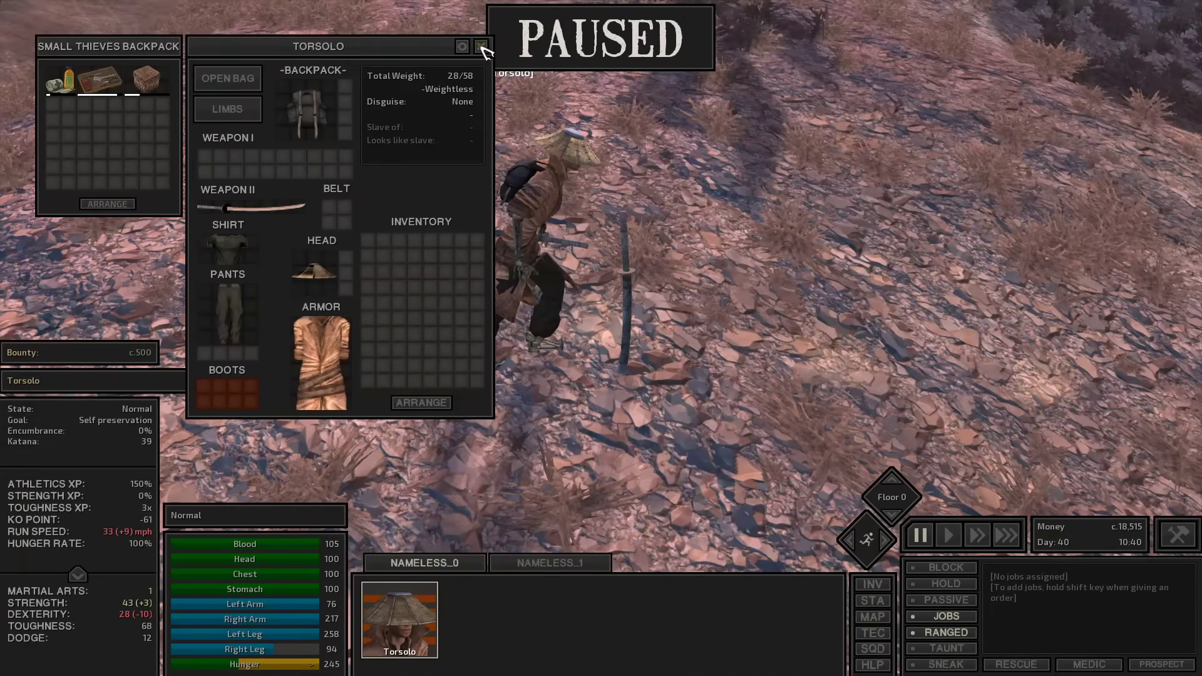
{"action": "key", "text": "i"}
{"action": "key", "text": "space"}
{"action": "scroll", "coordinate": [638, 282], "scroll_direction": "up", "scroll_amount": 3}
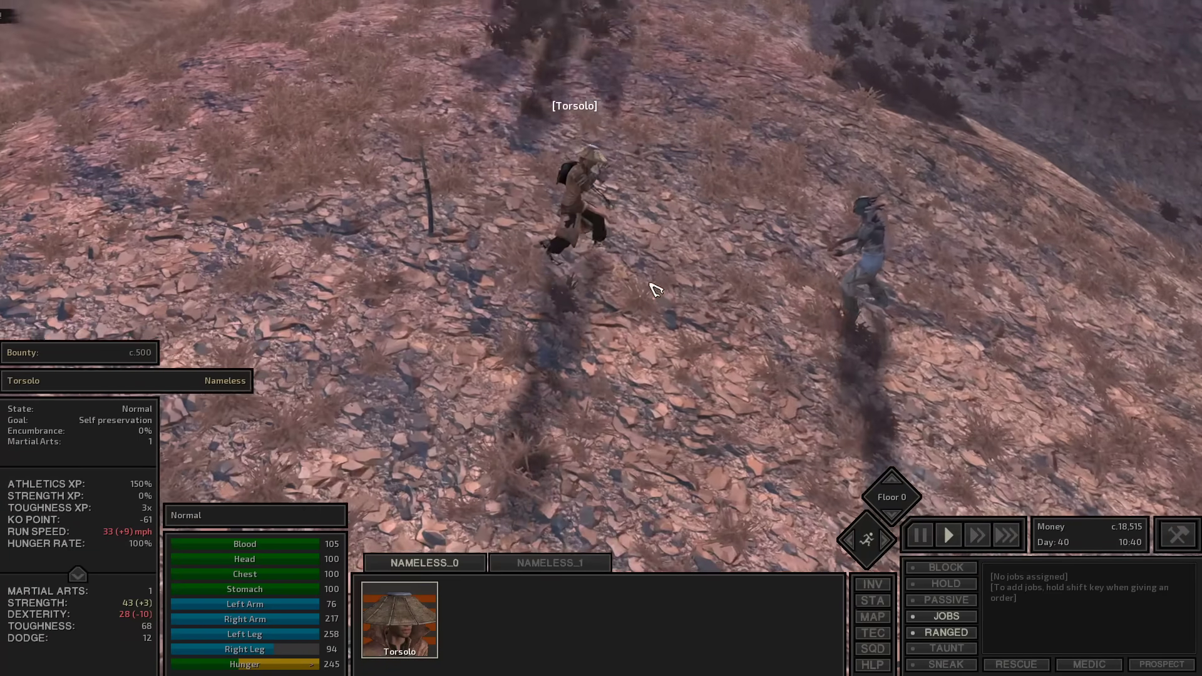
Check Torsolo's skills window while switching between fastest and normal speed
{"action": "key", "text": "c"}
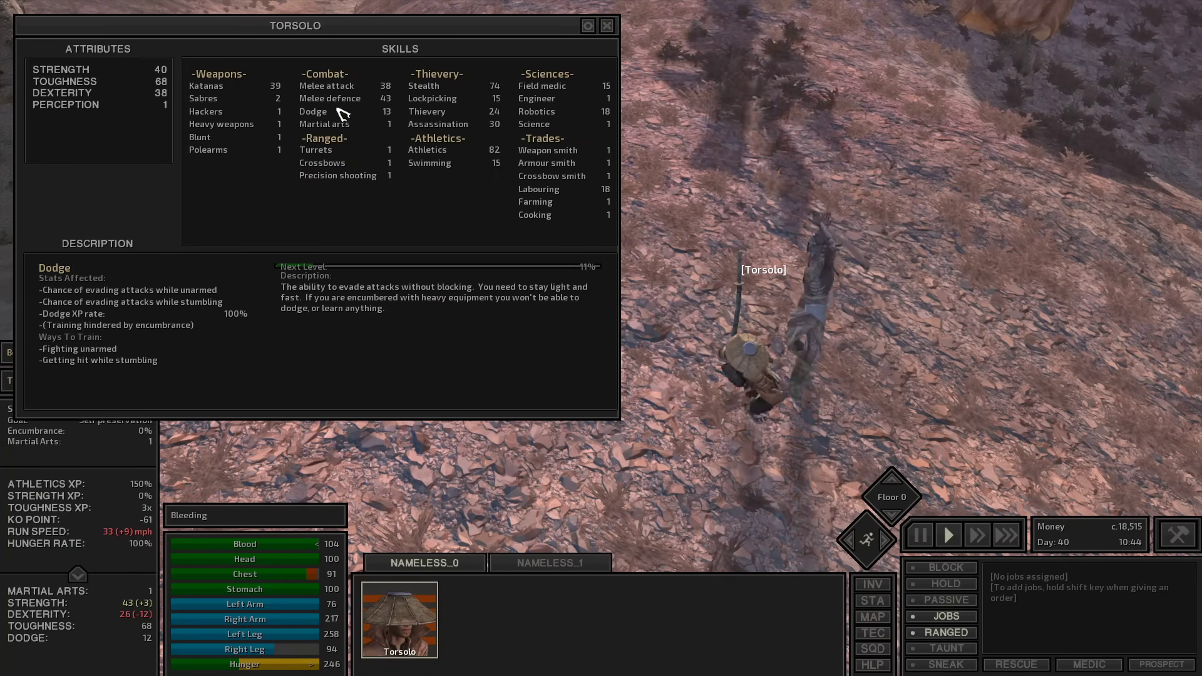
{"action": "key", "text": "F4"}
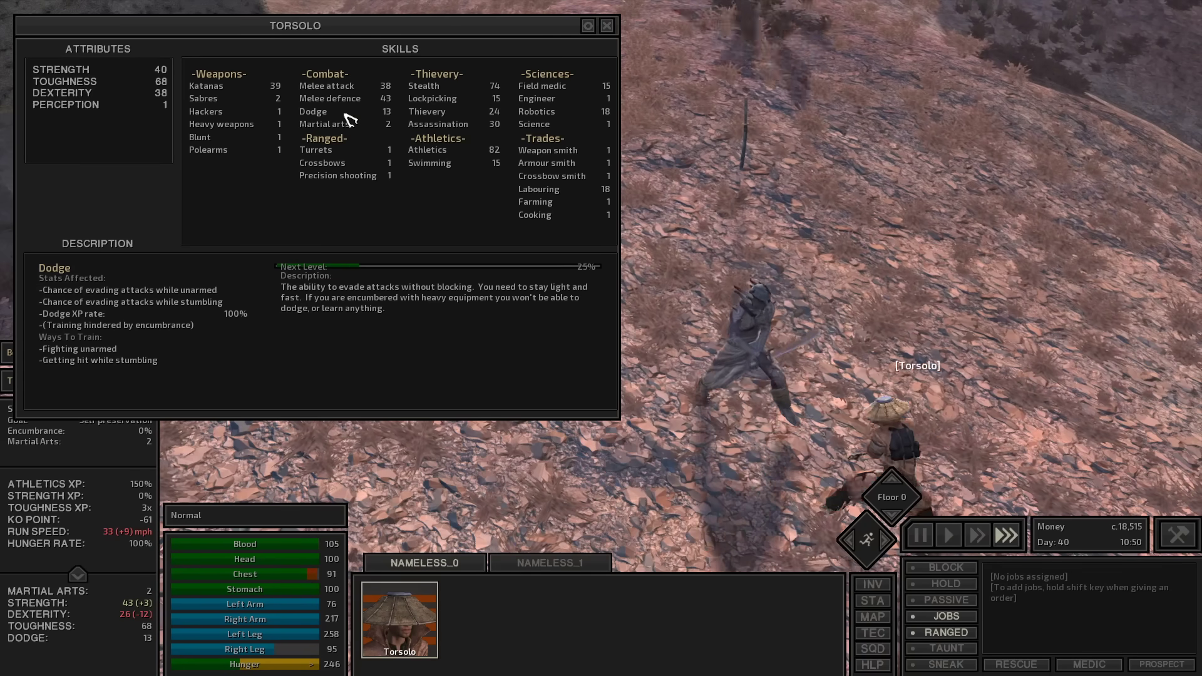
{"action": "key", "text": "F2"}
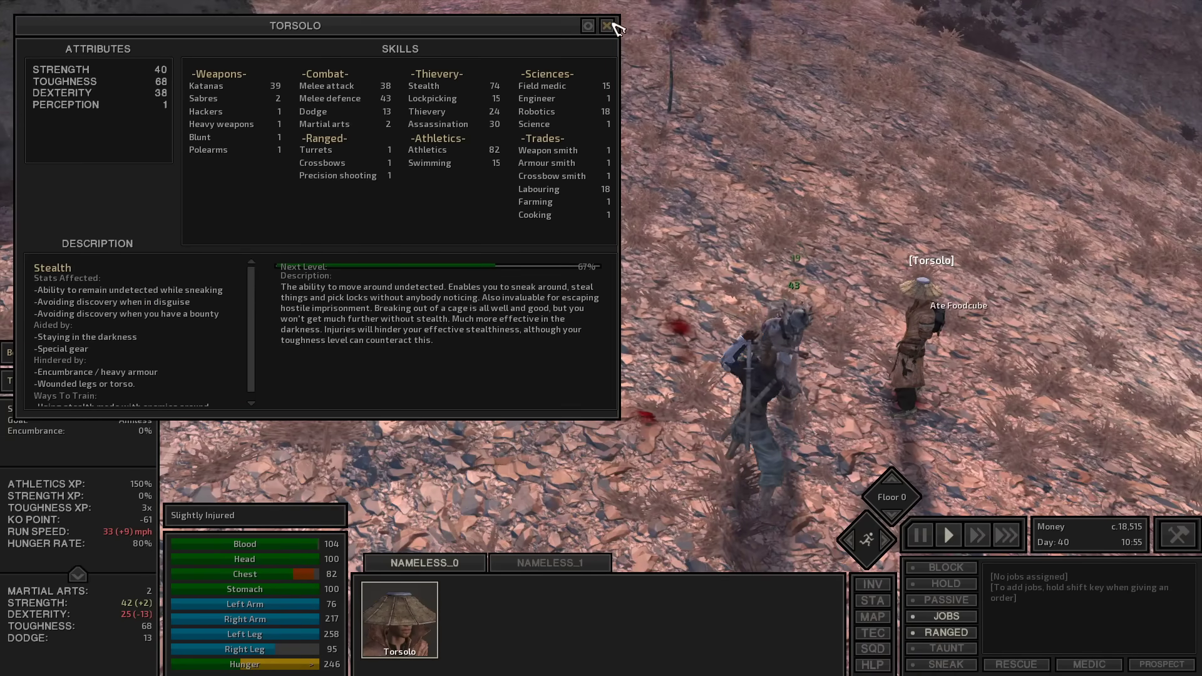
{"action": "left_click", "coordinate": [613, 29]}
{"action": "key", "text": "c"}
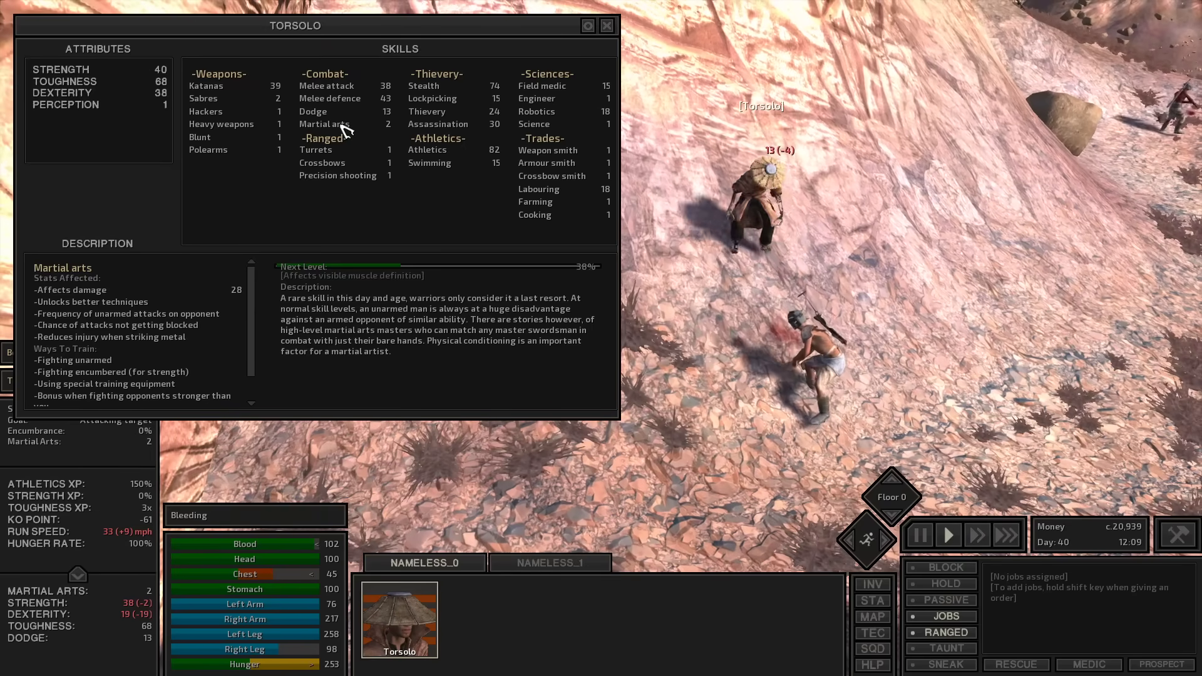
{"action": "key", "text": "space"}
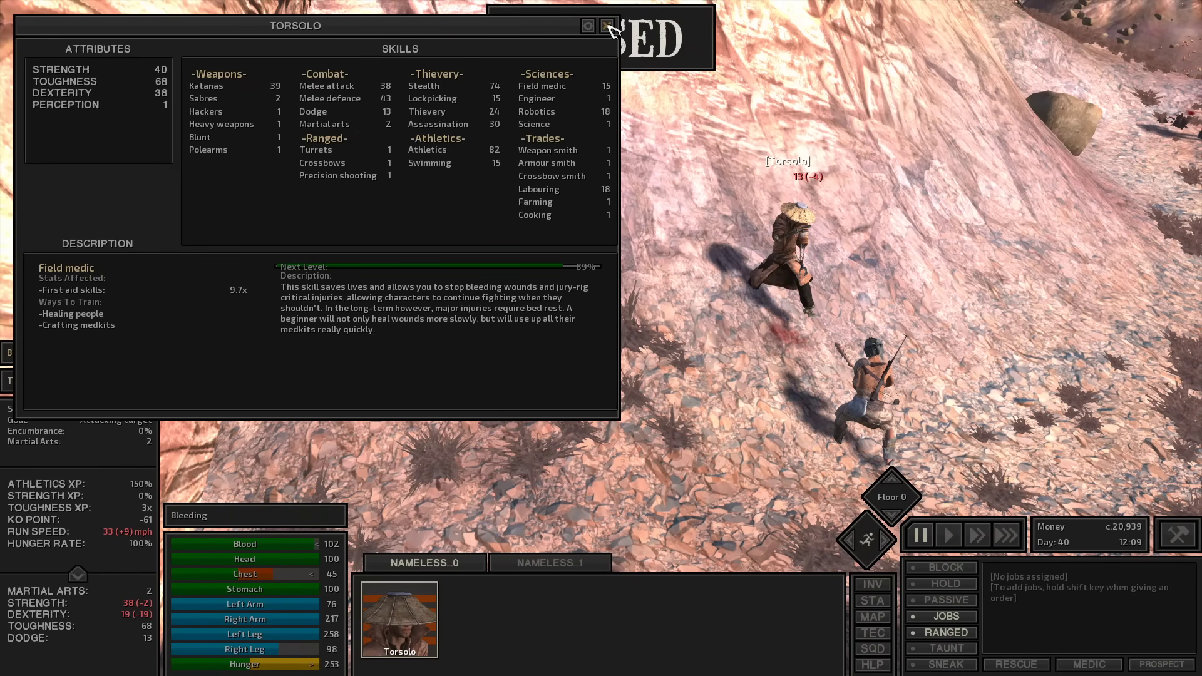
{"action": "left_click", "coordinate": [608, 26]}
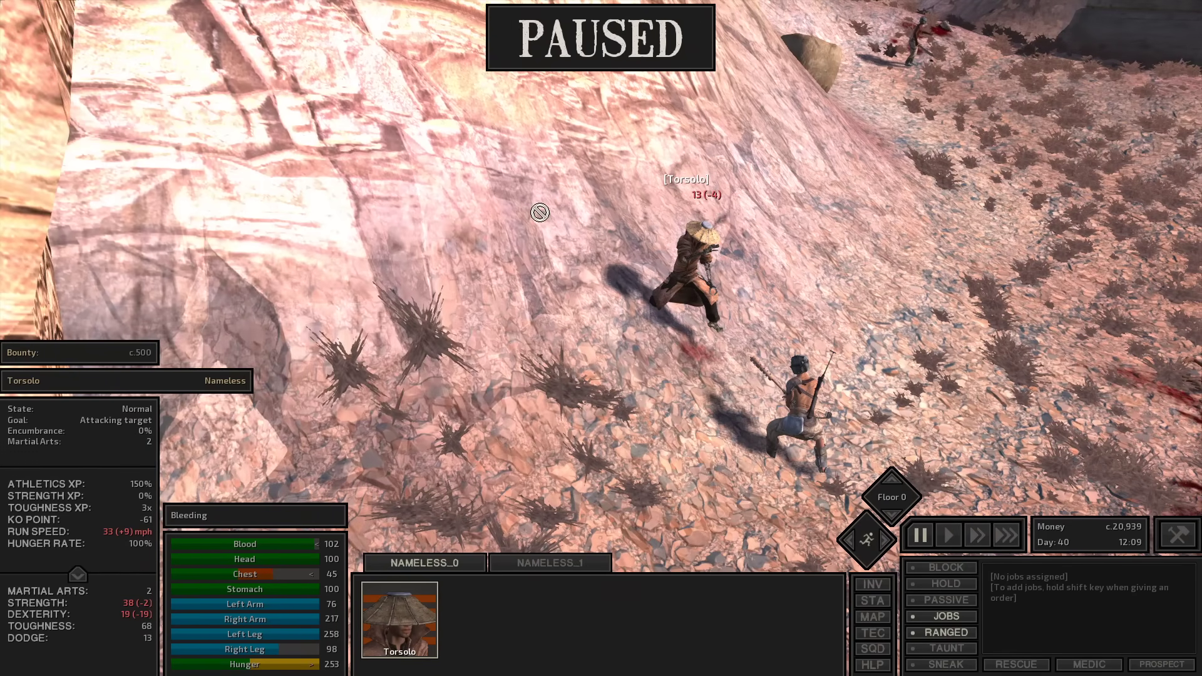
Glance at the inventory, resume, and pan the view to follow the fight
{"action": "key", "text": "i"}
{"action": "key", "text": "i"}
{"action": "key", "text": "space"}
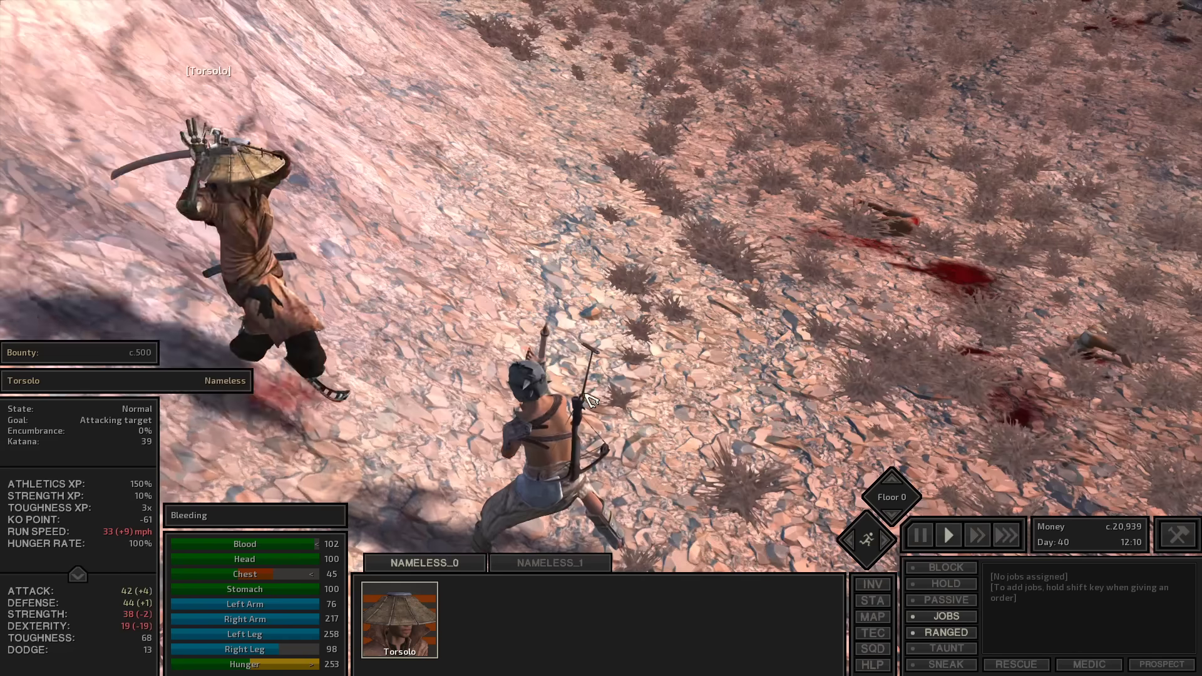
{"action": "scroll", "coordinate": [734, 396], "scroll_direction": "up", "scroll_amount": 3}
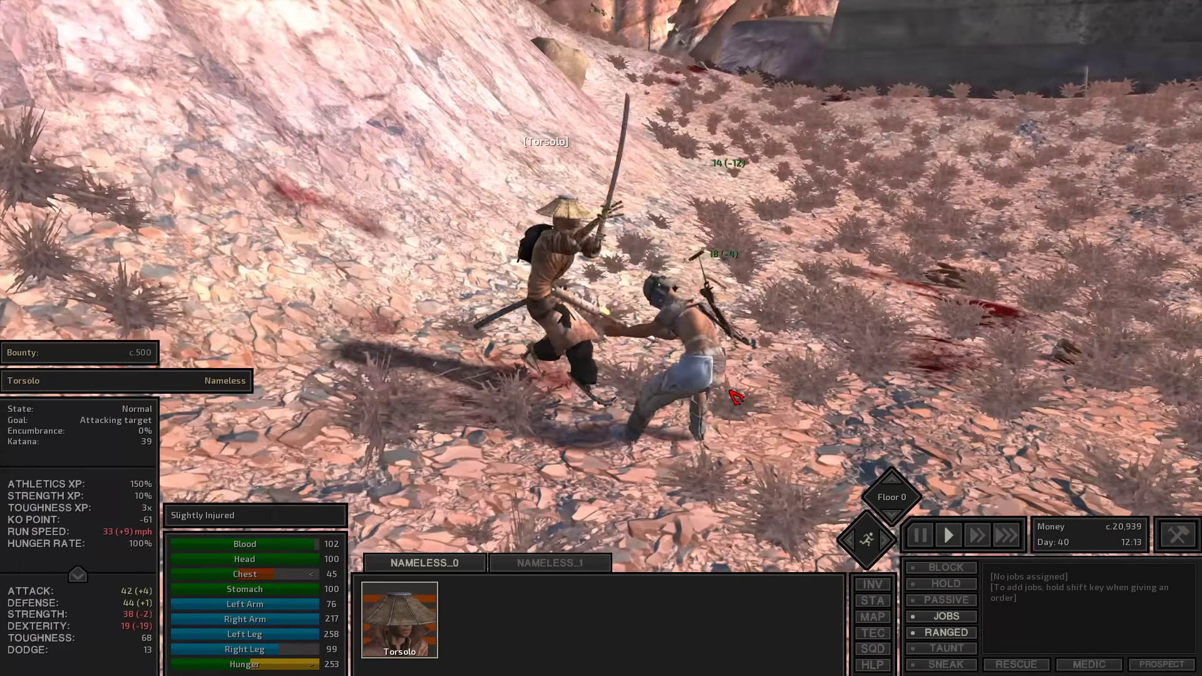
{"action": "key", "text": "a"}
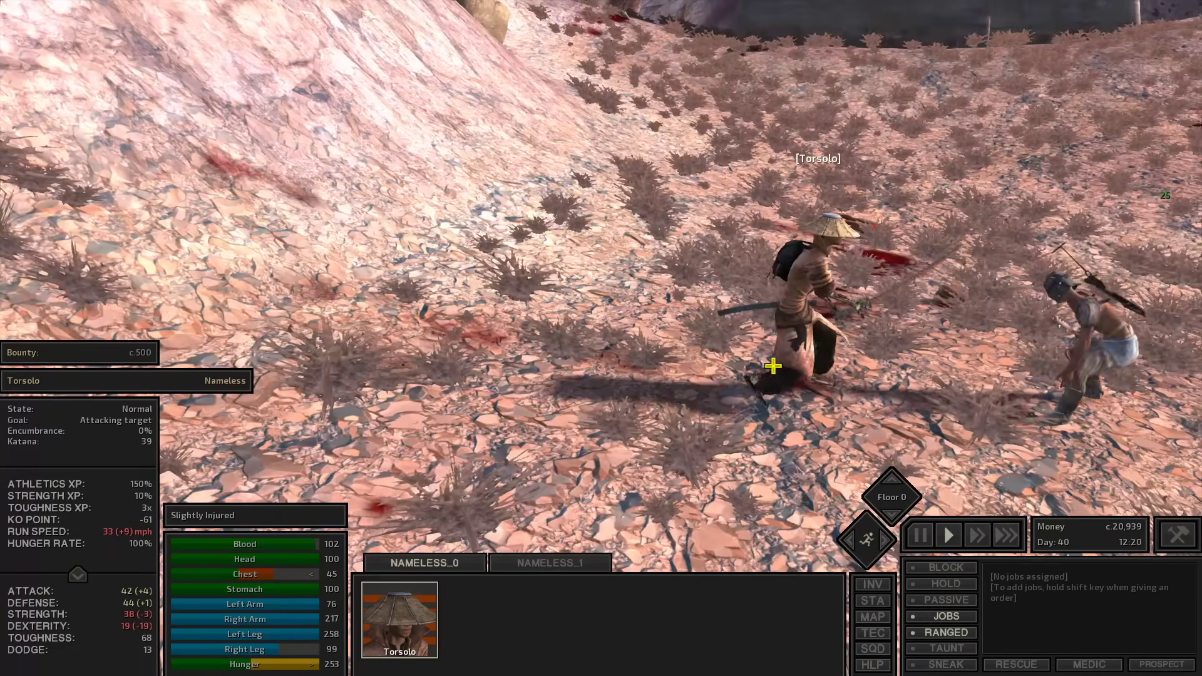
{"action": "key", "text": "d"}
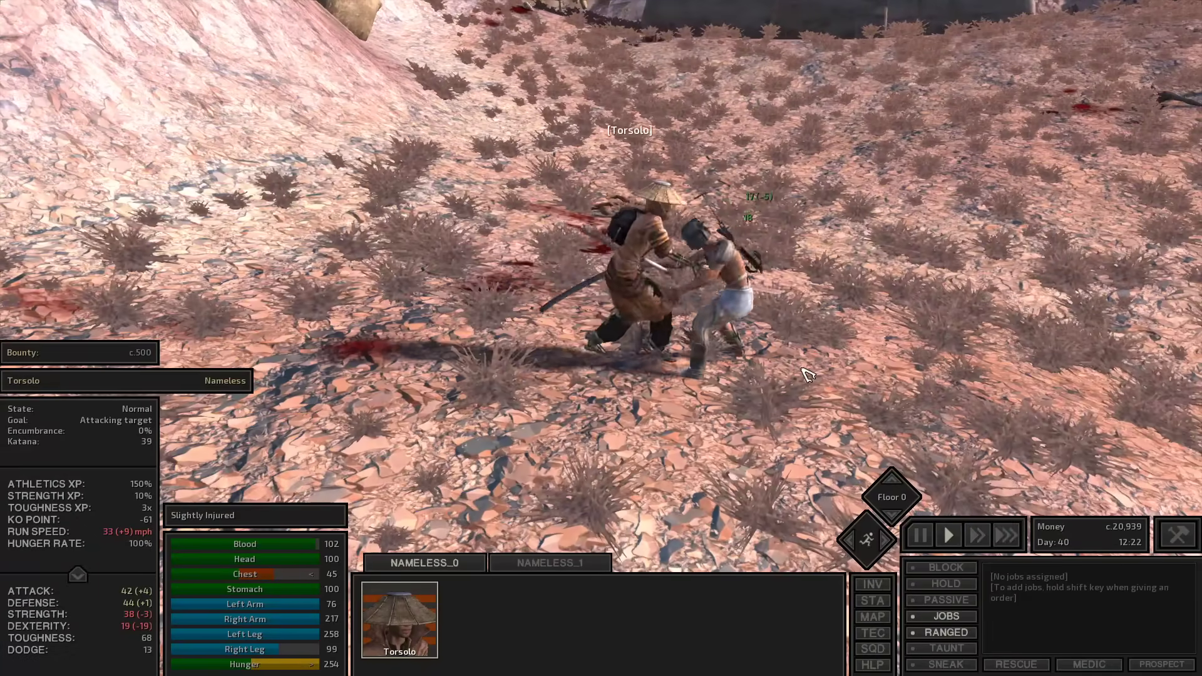
{"action": "key", "text": "d"}
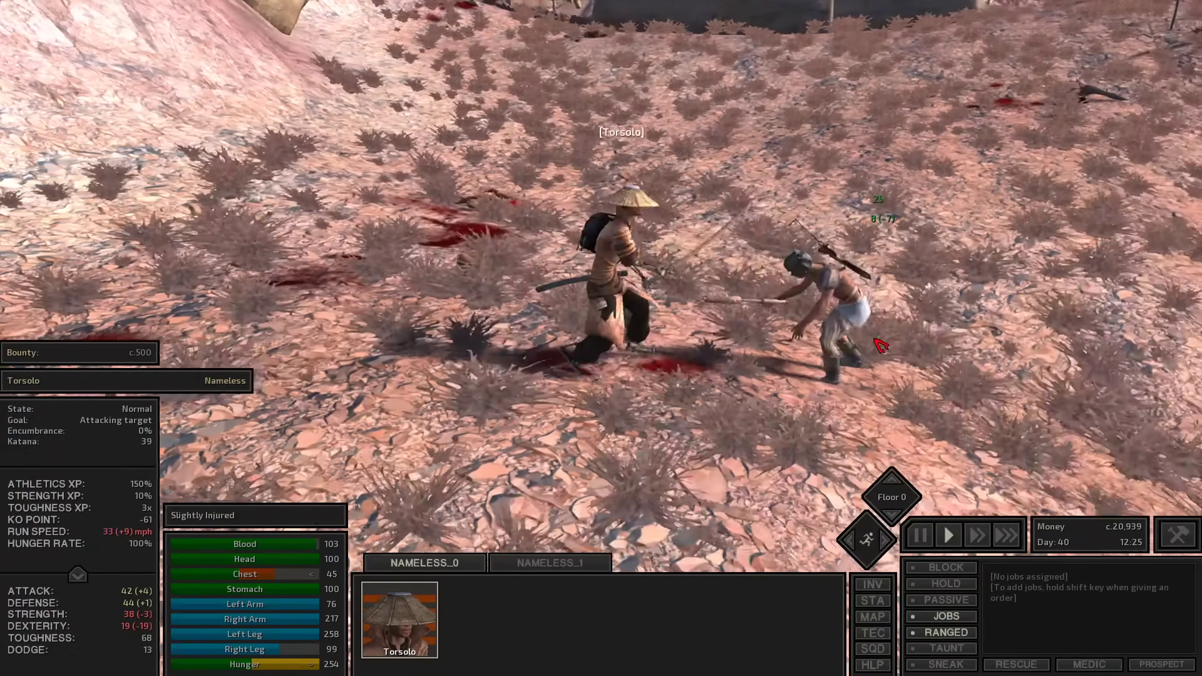
{"action": "scroll", "coordinate": [880, 345], "scroll_direction": "down", "scroll_amount": 3}
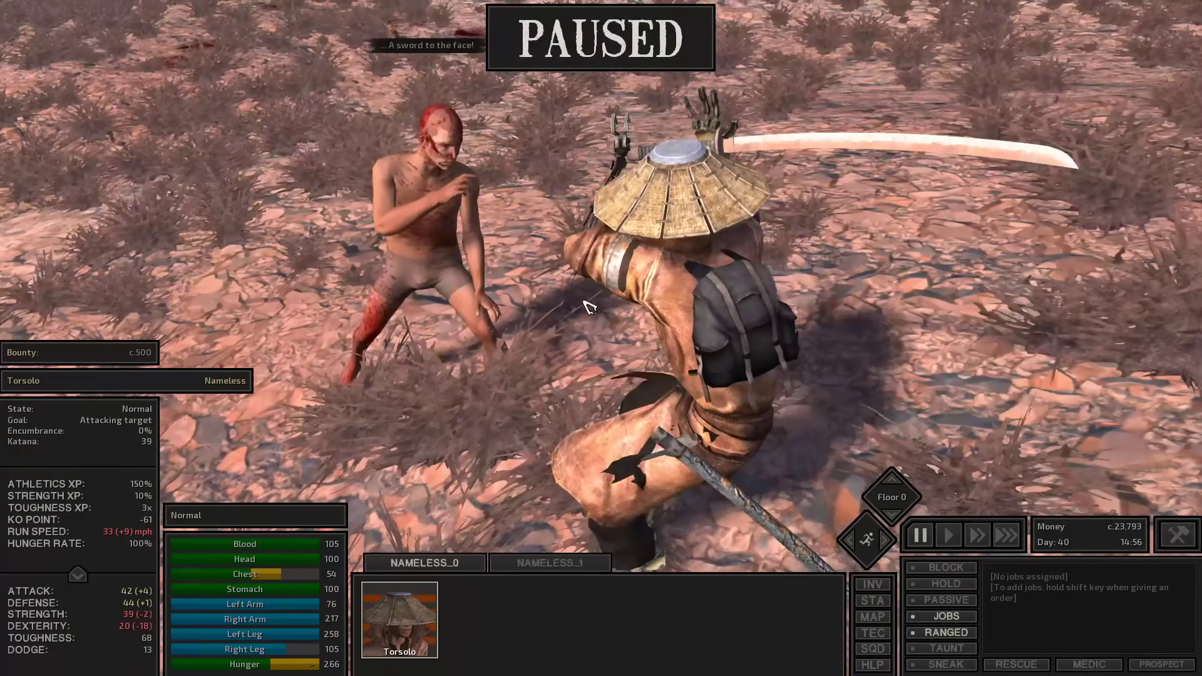
Fast-forward through the fight and knockout, then bring up first aid and repair actions
{"action": "key", "text": "i"}
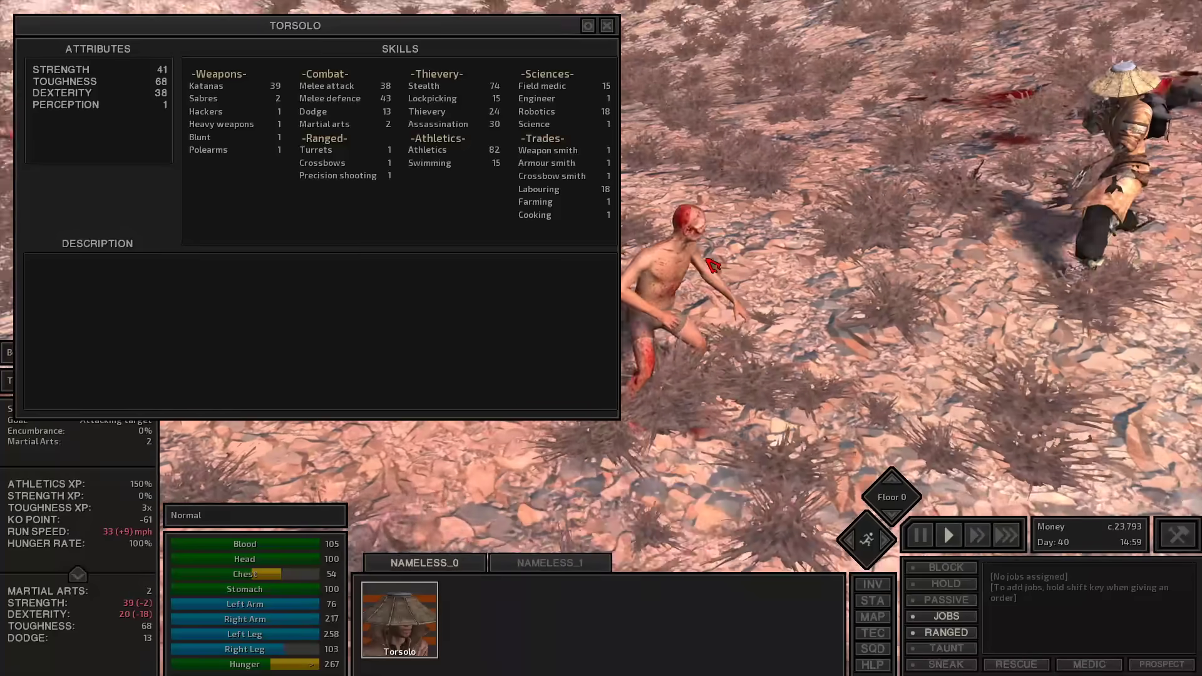
{"action": "key", "text": "F4"}
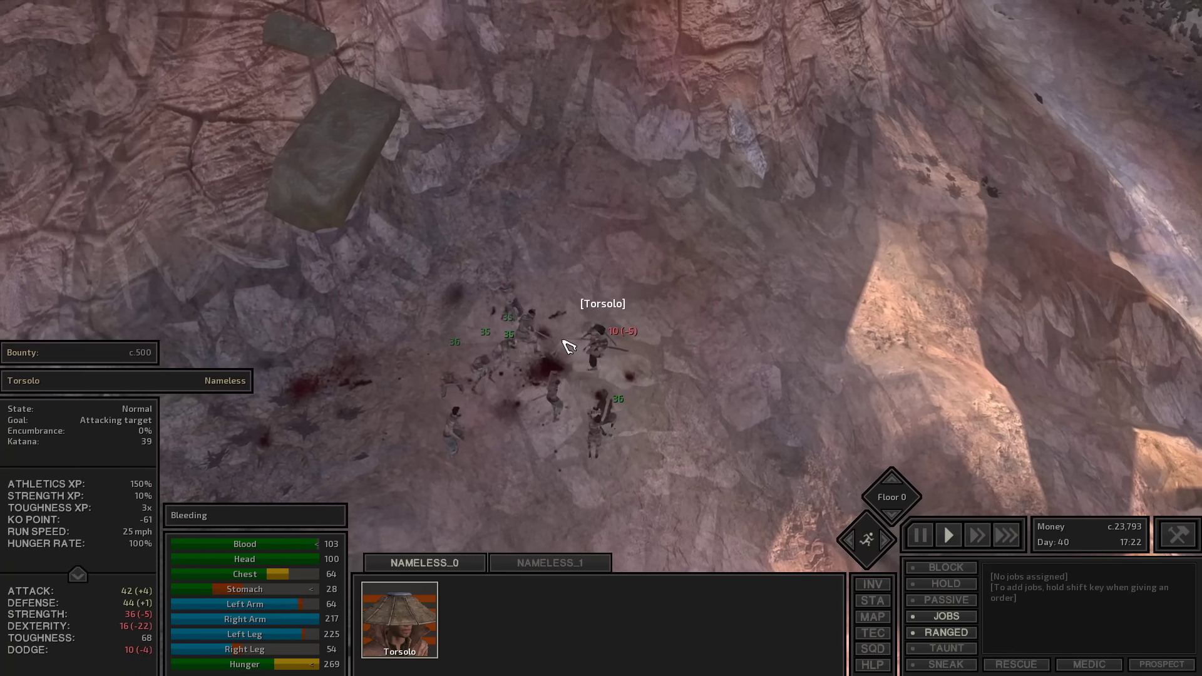
{"action": "key", "text": "F4"}
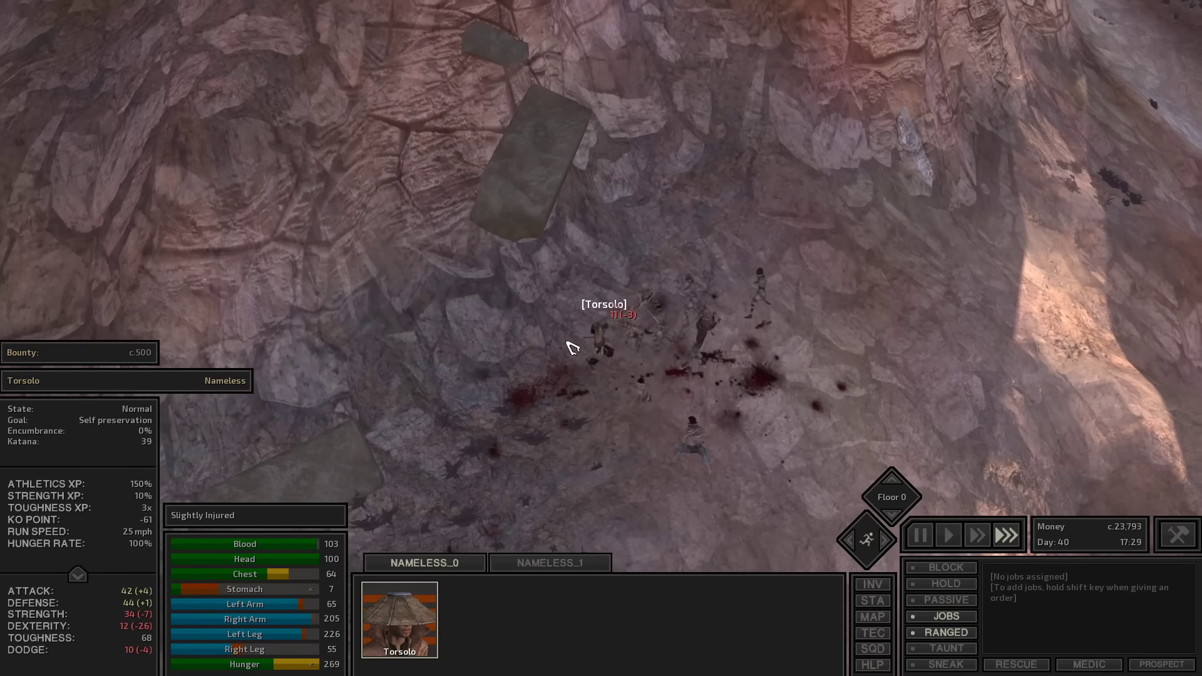
{"action": "key", "text": "F2"}
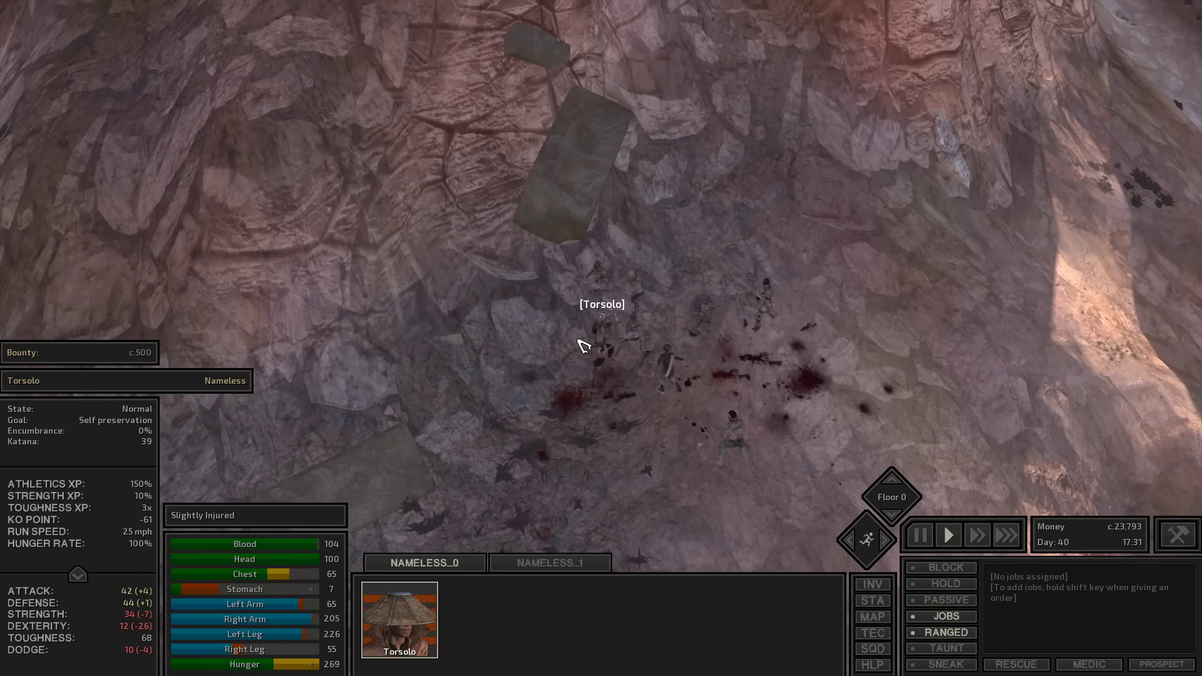
{"action": "key", "text": "F4"}
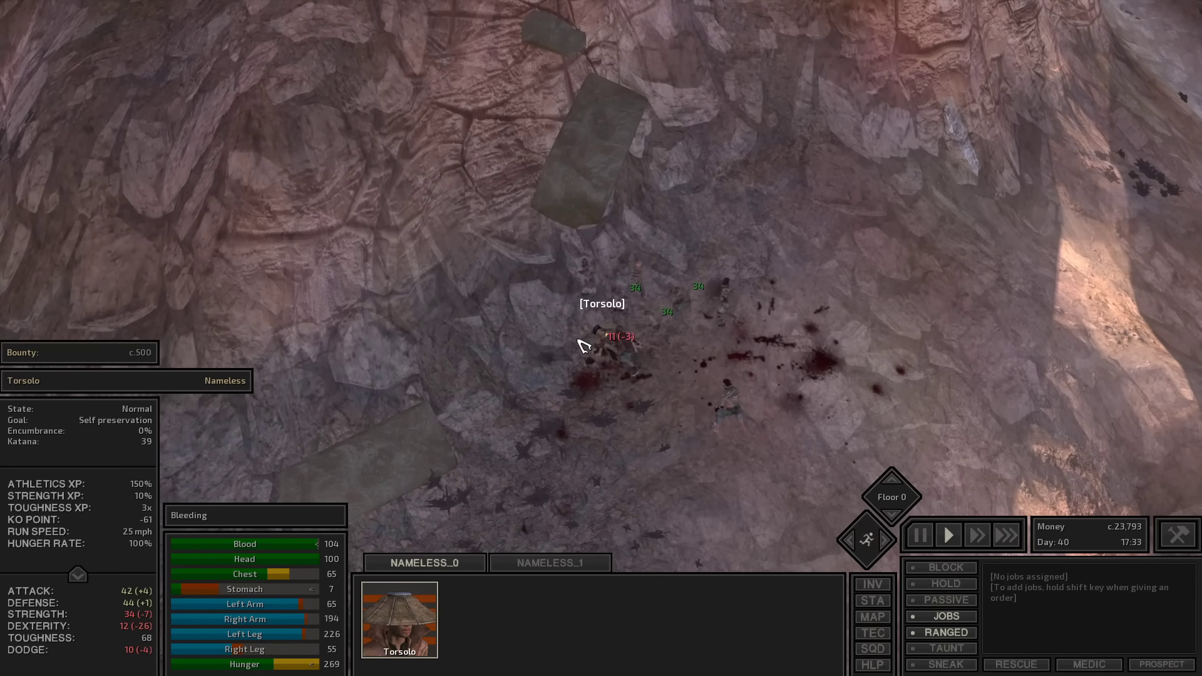
{"action": "key", "text": "i"}
{"action": "key", "text": "i"}
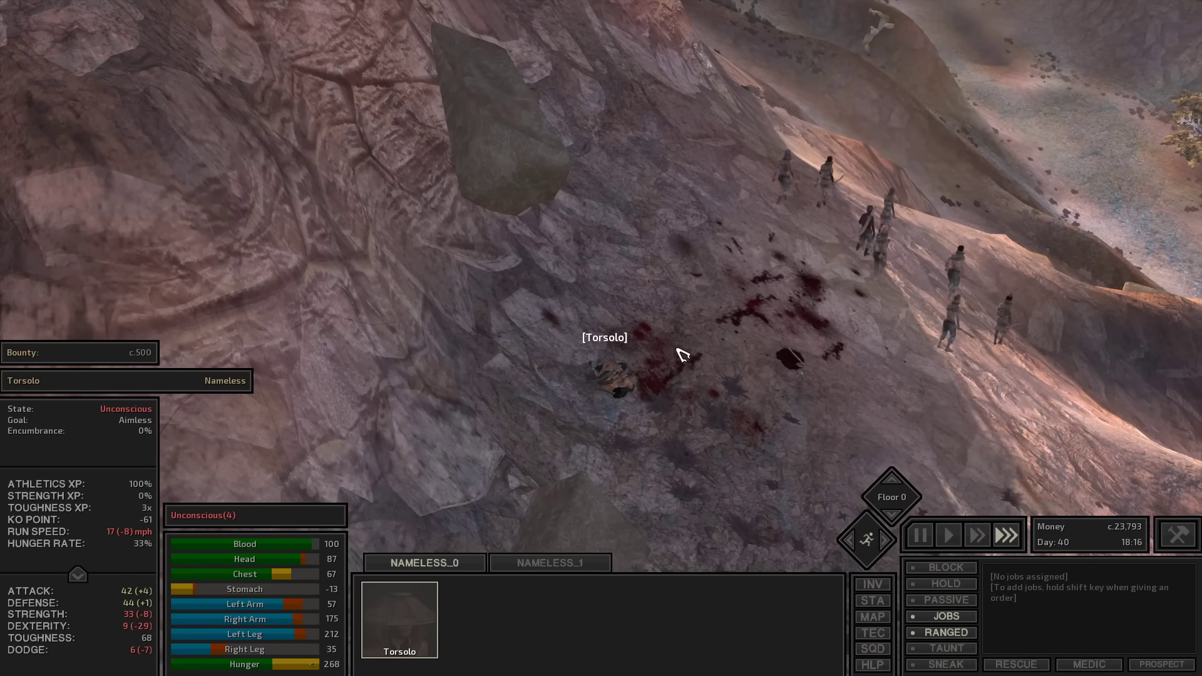
{"action": "right_click", "coordinate": [623, 387]}
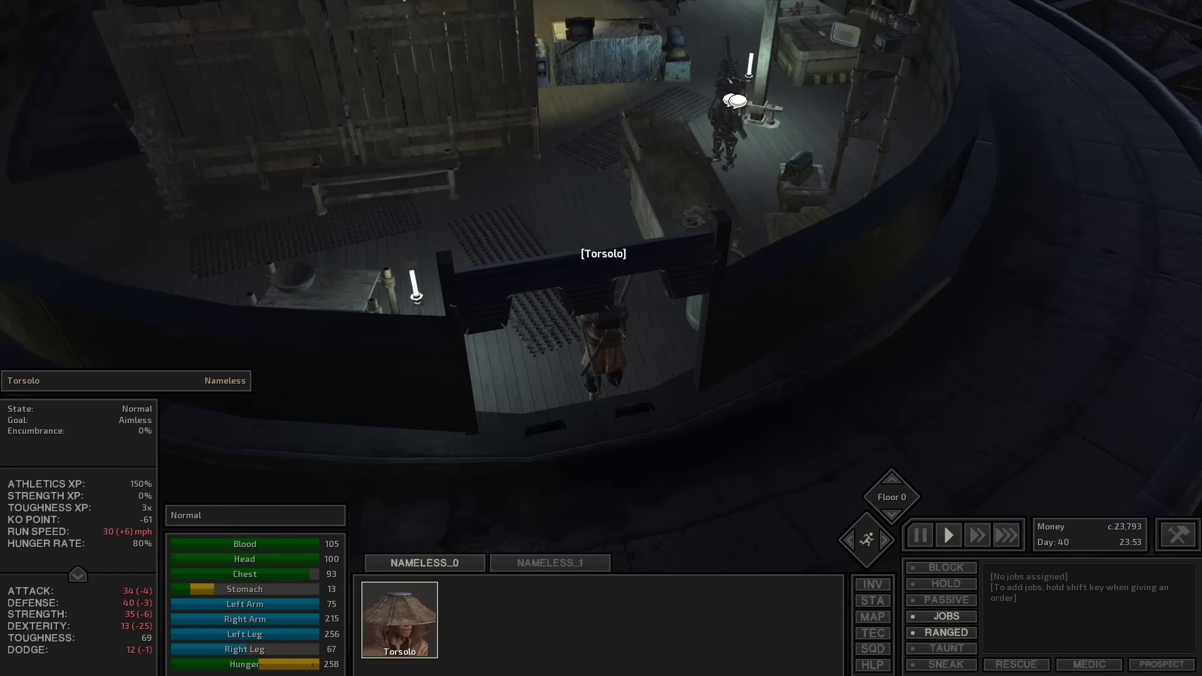
Trade with the skeleton trader, selling the Economy Arm and skeleton repair kit
{"action": "right_click", "coordinate": [735, 100]}
{"action": "left_click", "coordinate": [794, 141]}
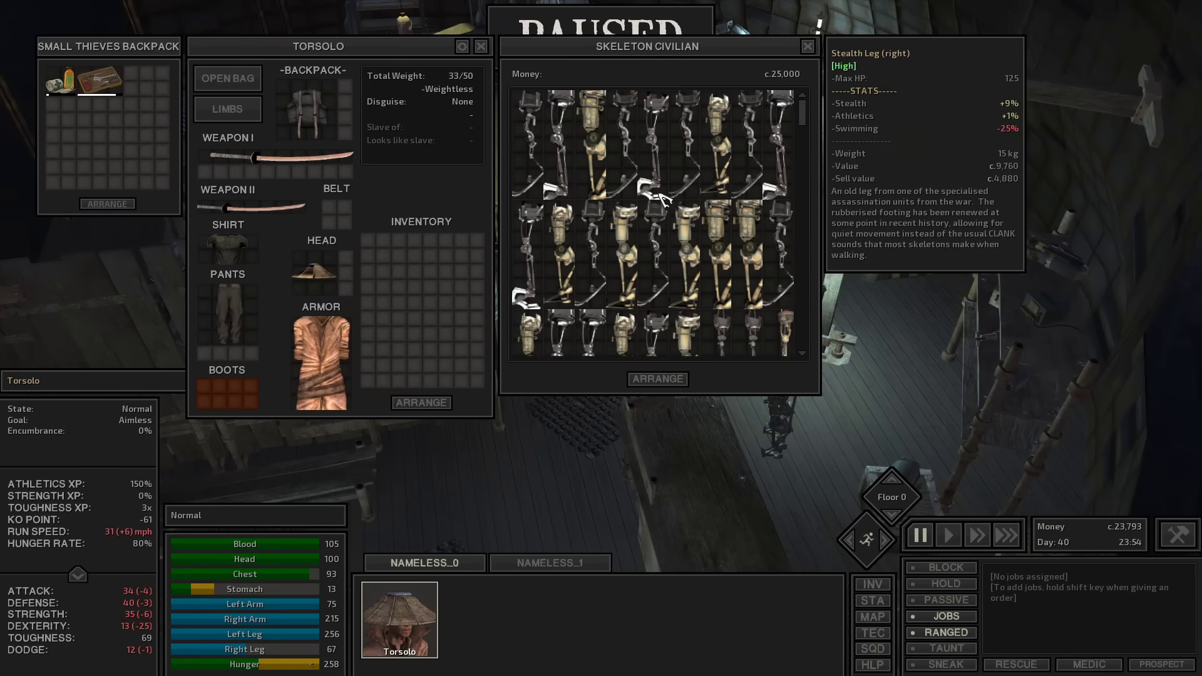
{"action": "left_click", "coordinate": [655, 193]}
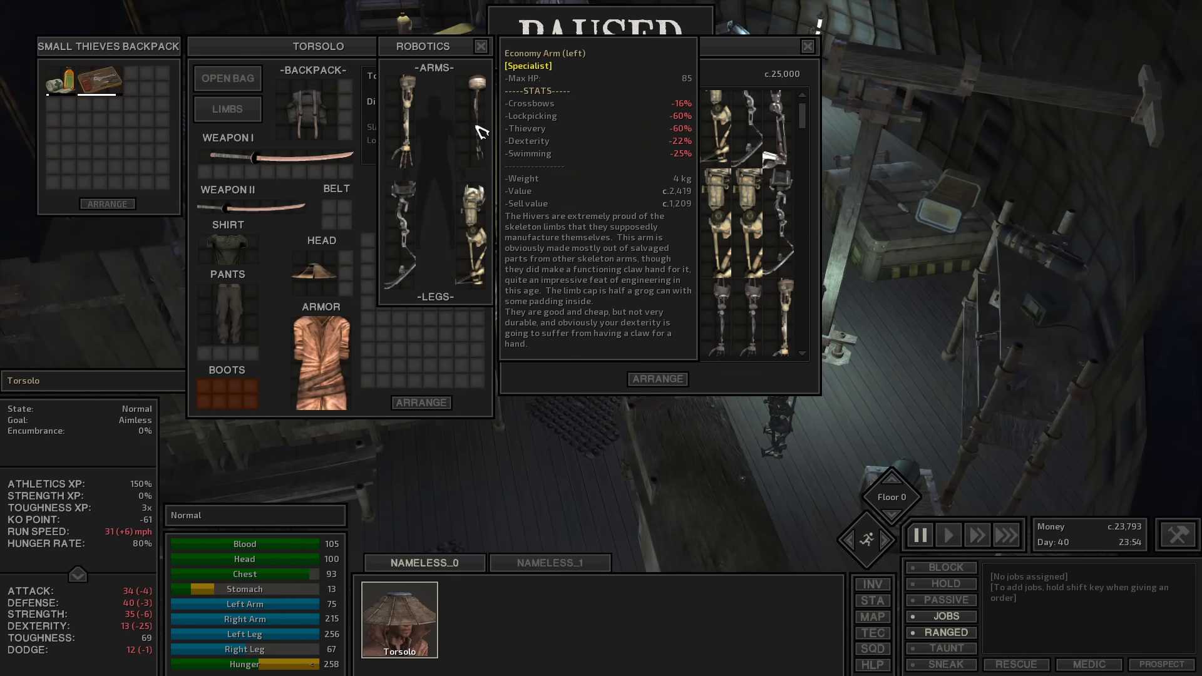
{"action": "left_click_drag", "start_coordinate": [480, 132], "coordinate": [592, 246]}
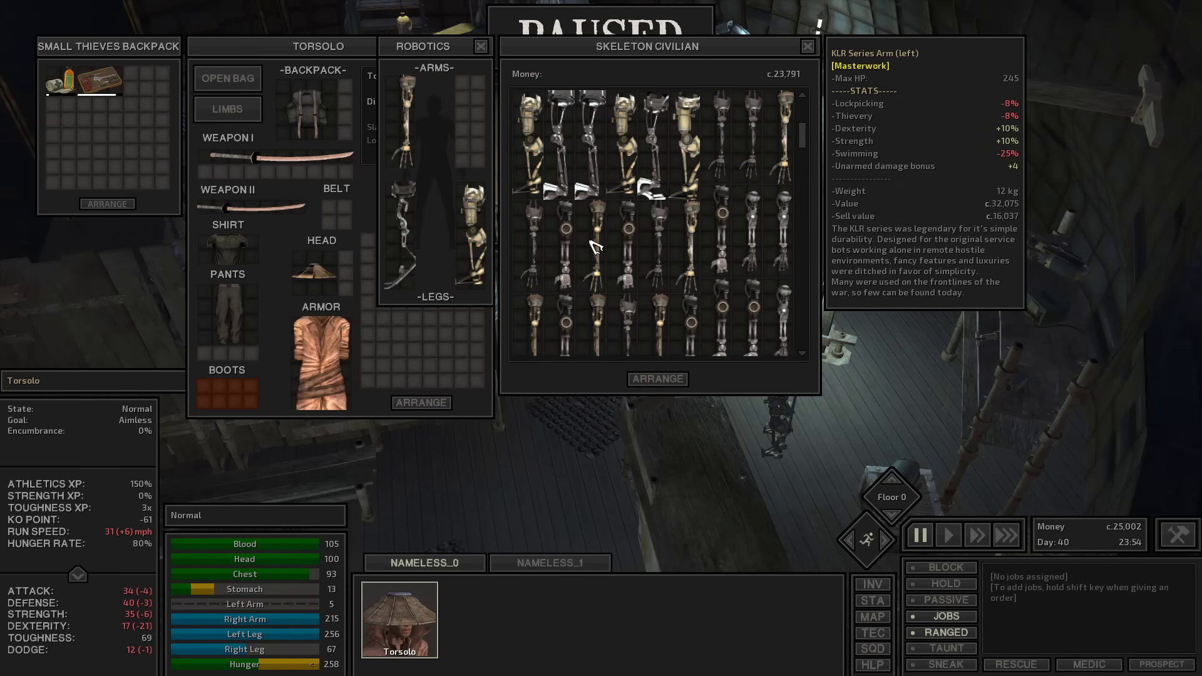
{"action": "scroll", "coordinate": [591, 246], "scroll_direction": "down", "scroll_amount": 2}
{"action": "scroll", "coordinate": [590, 244], "scroll_direction": "down", "scroll_amount": 2}
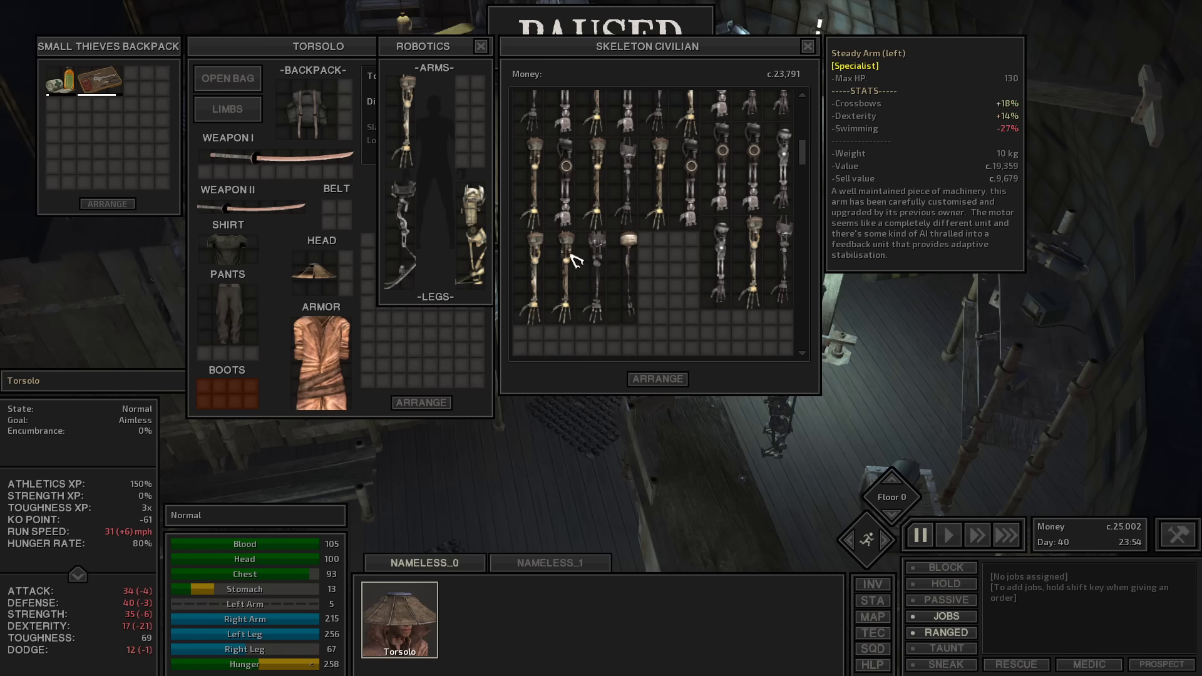
{"action": "scroll", "coordinate": [582, 239], "scroll_direction": "up", "scroll_amount": 3}
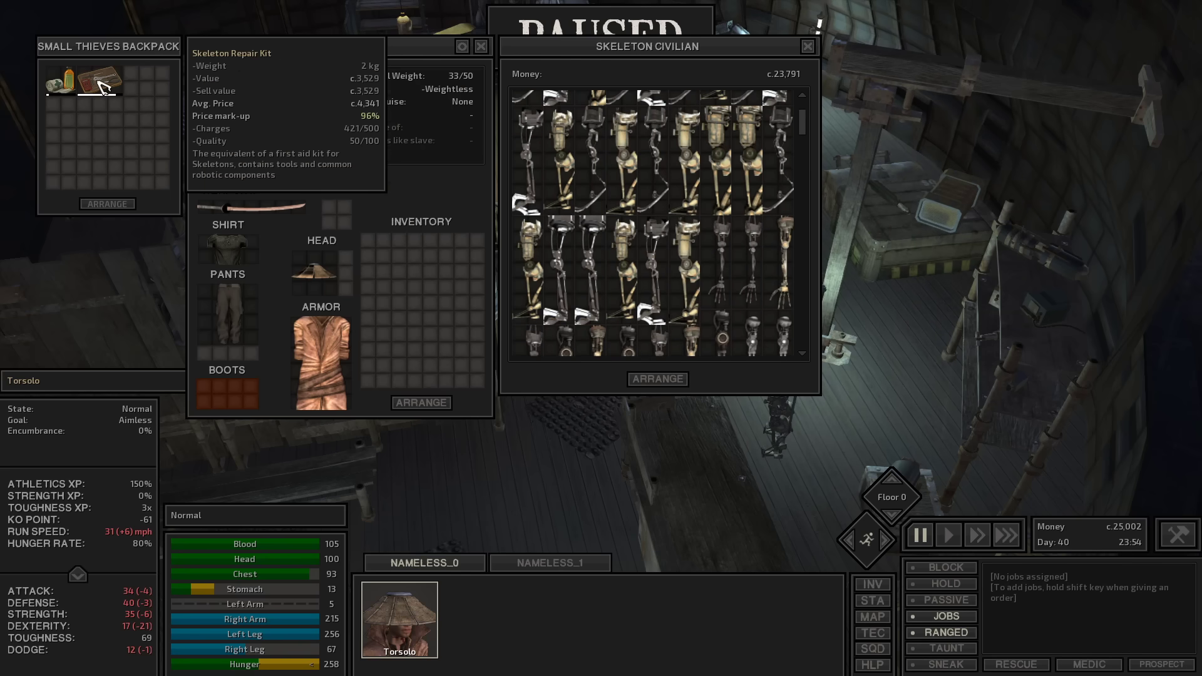
{"action": "left_click_drag", "start_coordinate": [100, 87], "coordinate": [589, 303]}
{"action": "mouse_move", "coordinate": [598, 272]}
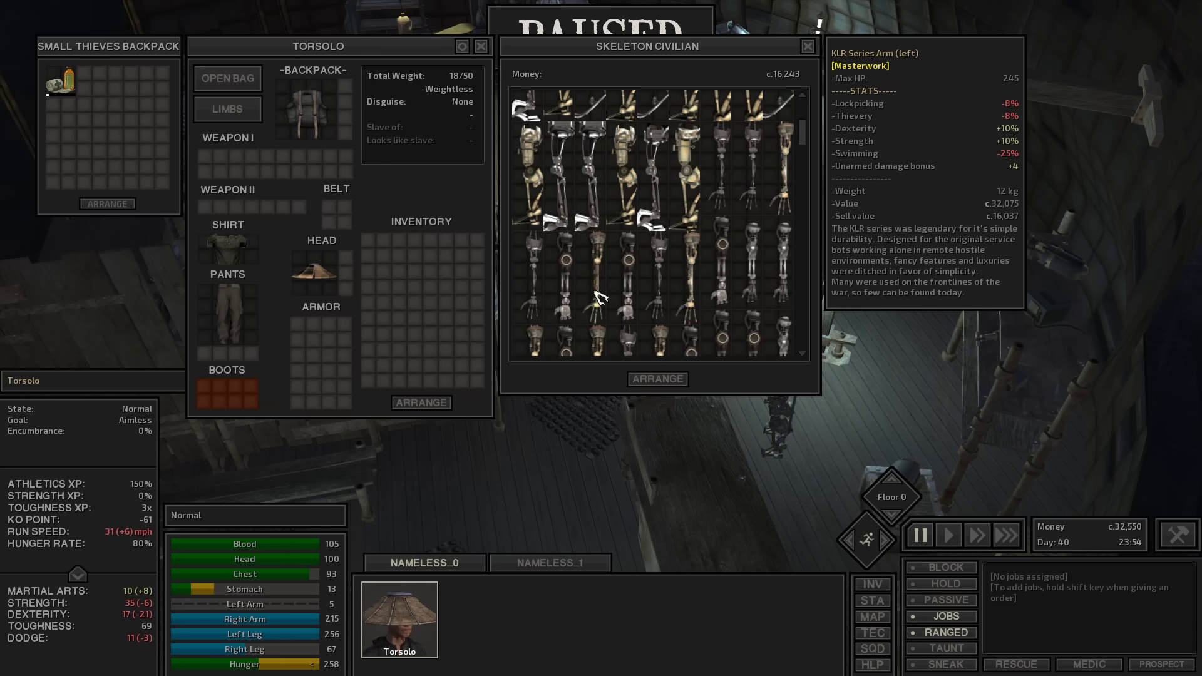
Buy the KLR Series Arm and attach it as Torsolo's left arm
{"action": "left_click", "coordinate": [597, 299]}
{"action": "left_click", "coordinate": [228, 108]}
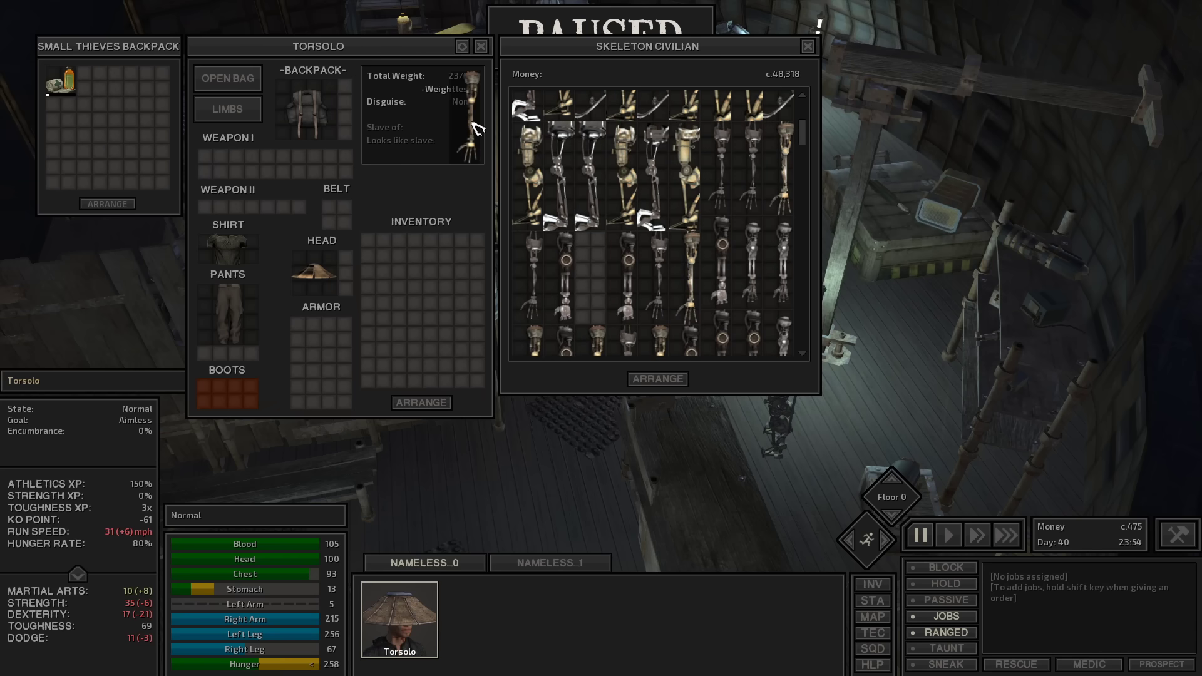
{"action": "left_click", "coordinate": [126, 122]}
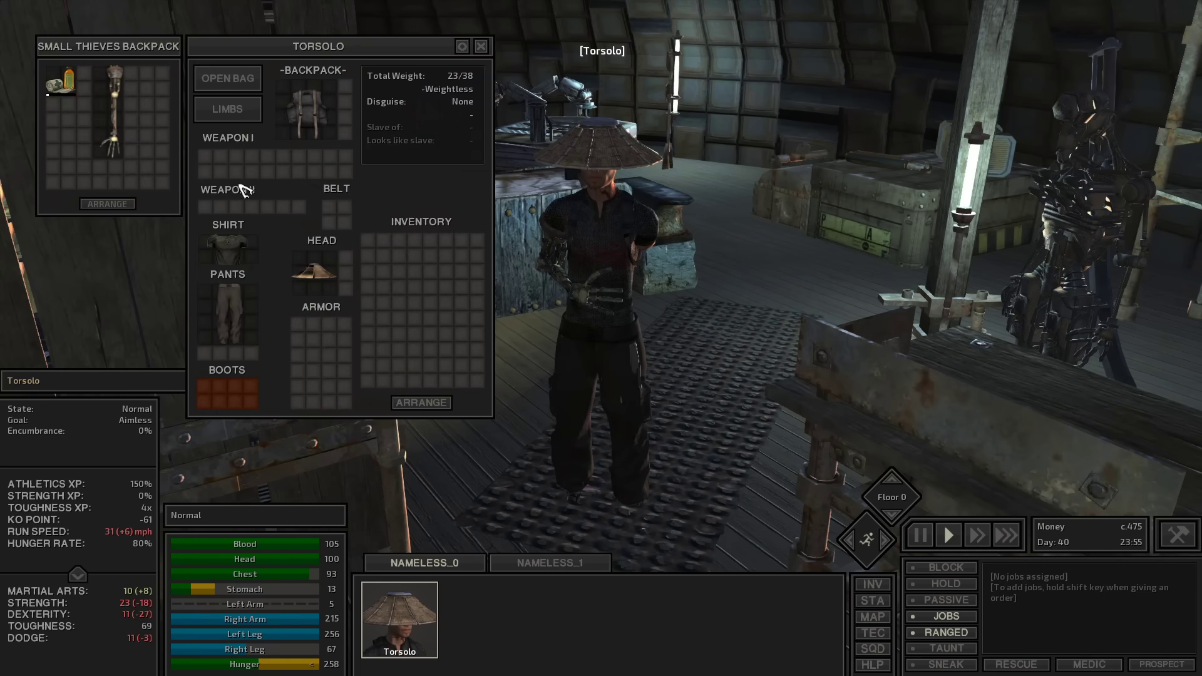
{"action": "left_click", "coordinate": [240, 109]}
{"action": "left_click", "coordinate": [112, 107]}
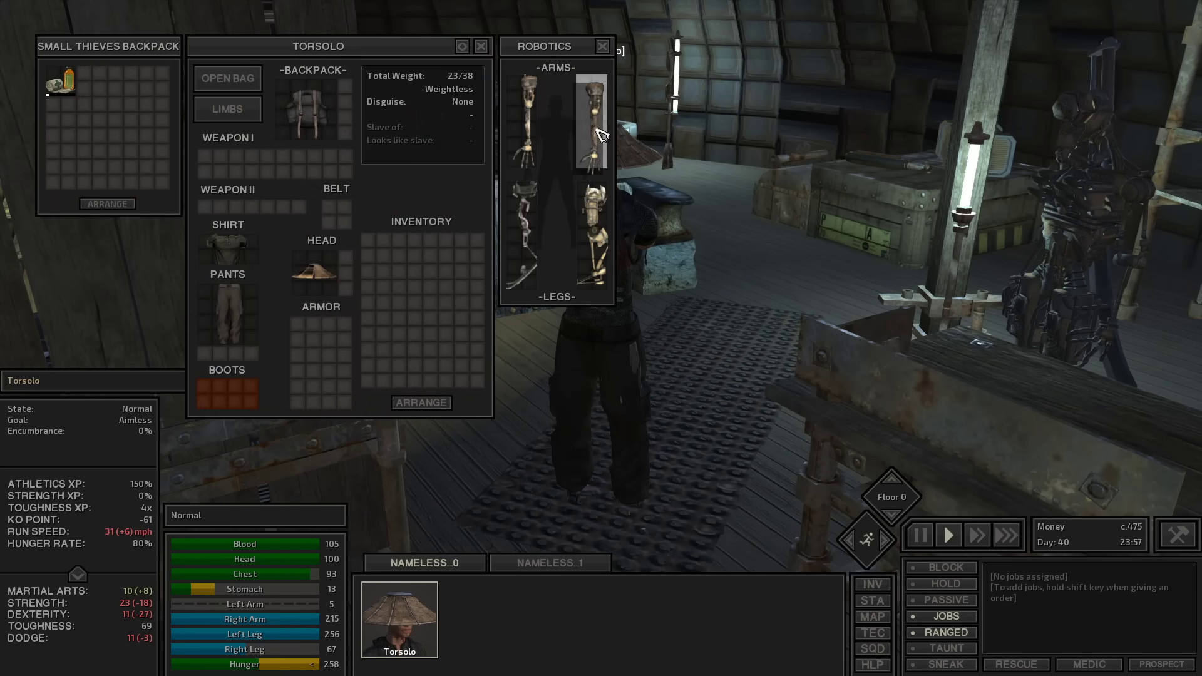
{"action": "left_click", "coordinate": [592, 124]}
Take off Torsolo's chain shirt and pants into his inventory
{"action": "left_click", "coordinate": [481, 47]}
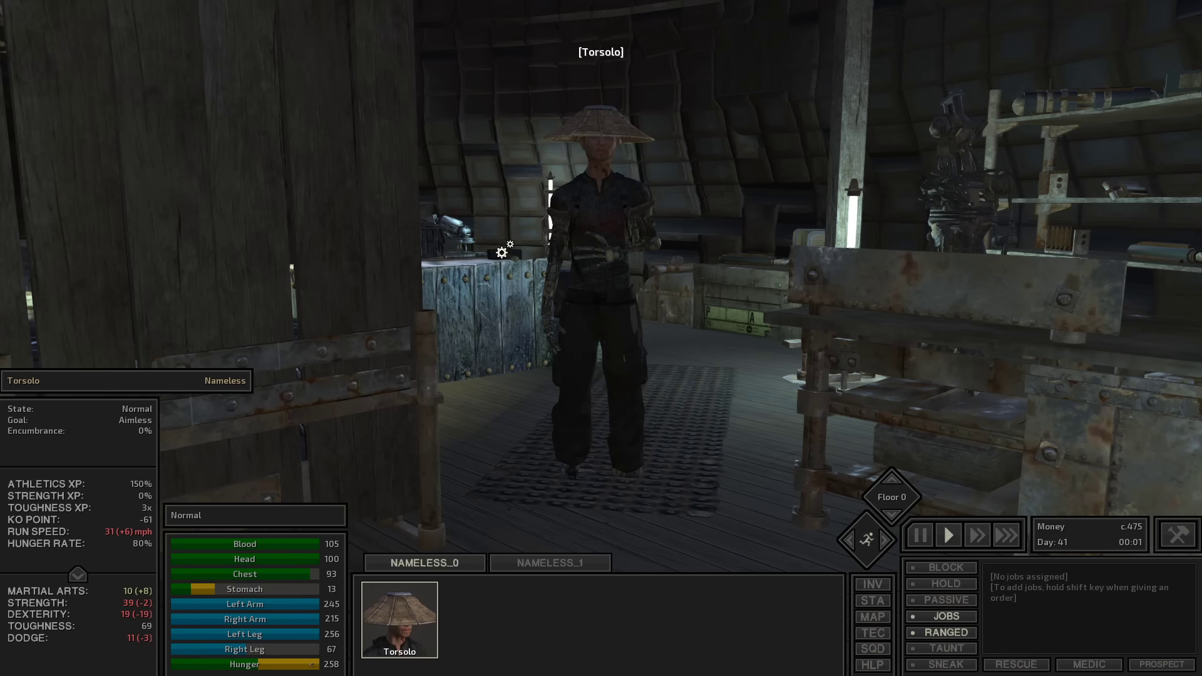
{"action": "key", "text": "i"}
{"action": "left_click_drag", "start_coordinate": [234, 260], "coordinate": [399, 263]}
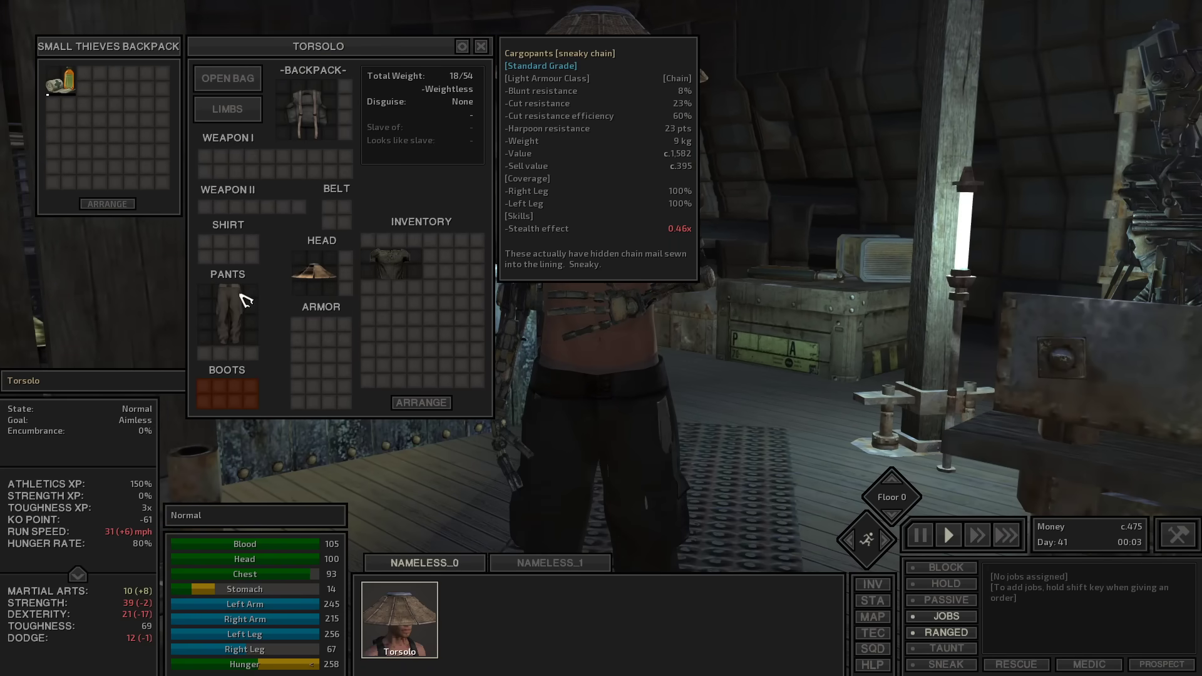
{"action": "left_click_drag", "start_coordinate": [240, 302], "coordinate": [406, 304]}
At fastest speed, send Torsolo on a long trek to a distant spot
{"action": "right_click", "coordinate": [689, 288]}
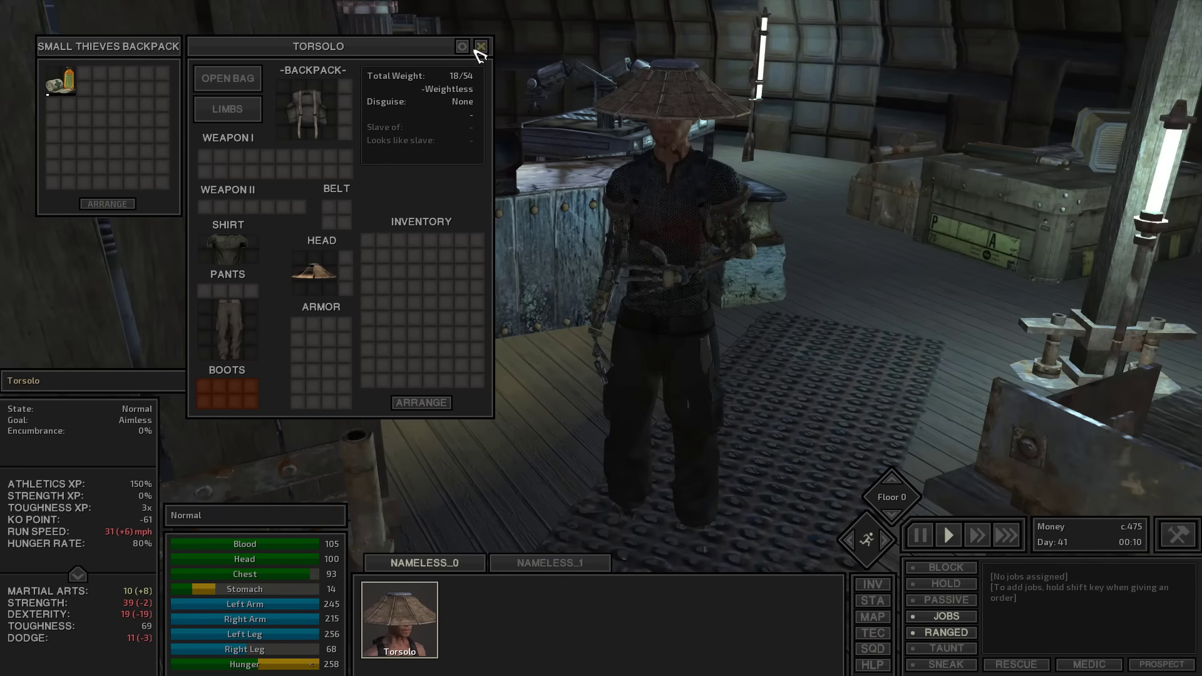
{"action": "left_click", "coordinate": [480, 46]}
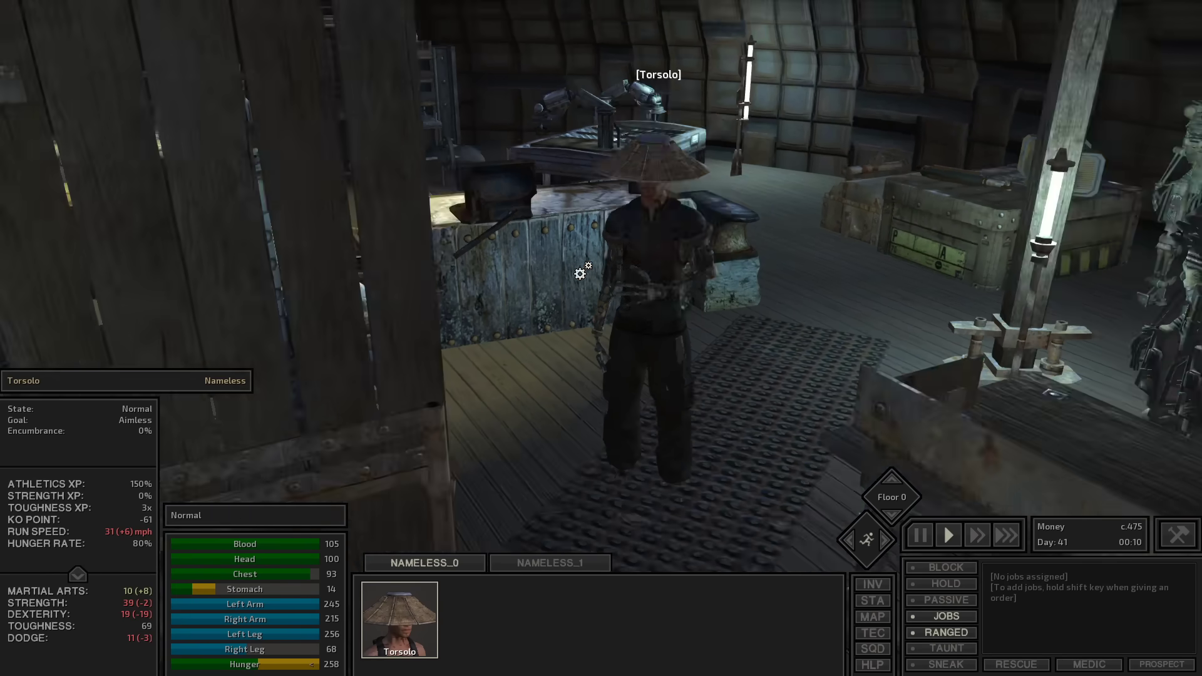
{"action": "scroll", "coordinate": [592, 291], "scroll_direction": "down", "scroll_amount": 5}
{"action": "right_click", "coordinate": [581, 322]}
{"action": "key", "text": "F4"}
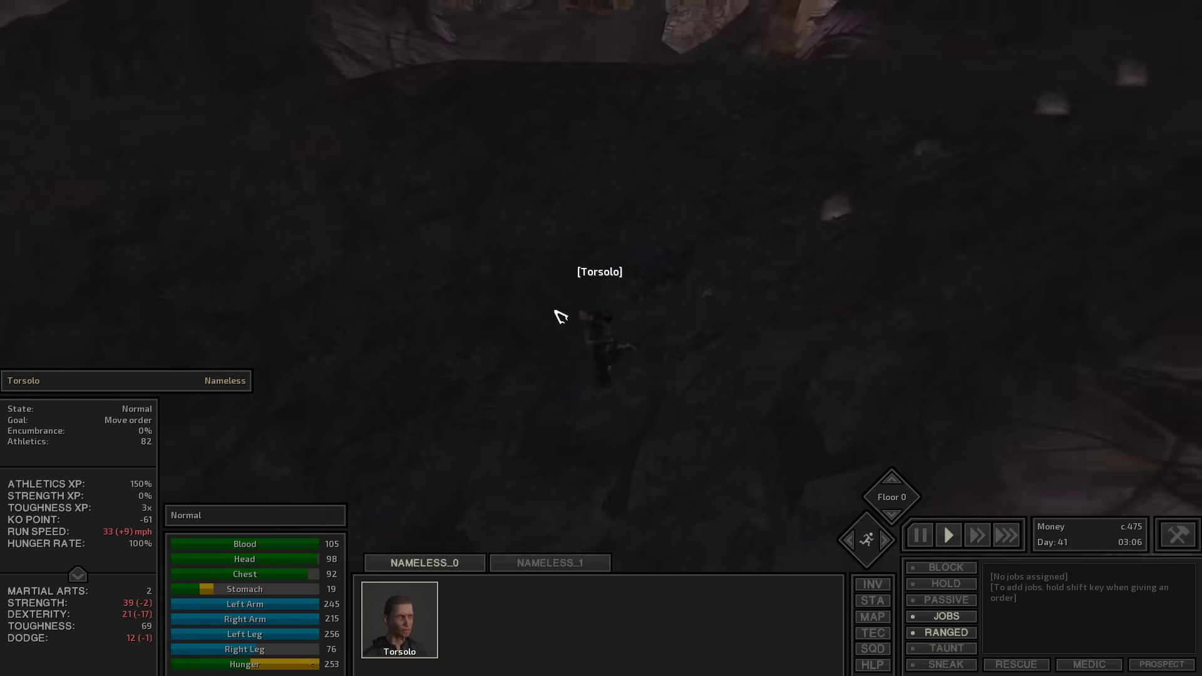
Check the Hub on the world map, turn toward its walls, and fast-forward the sleep
{"action": "key", "text": "i"}
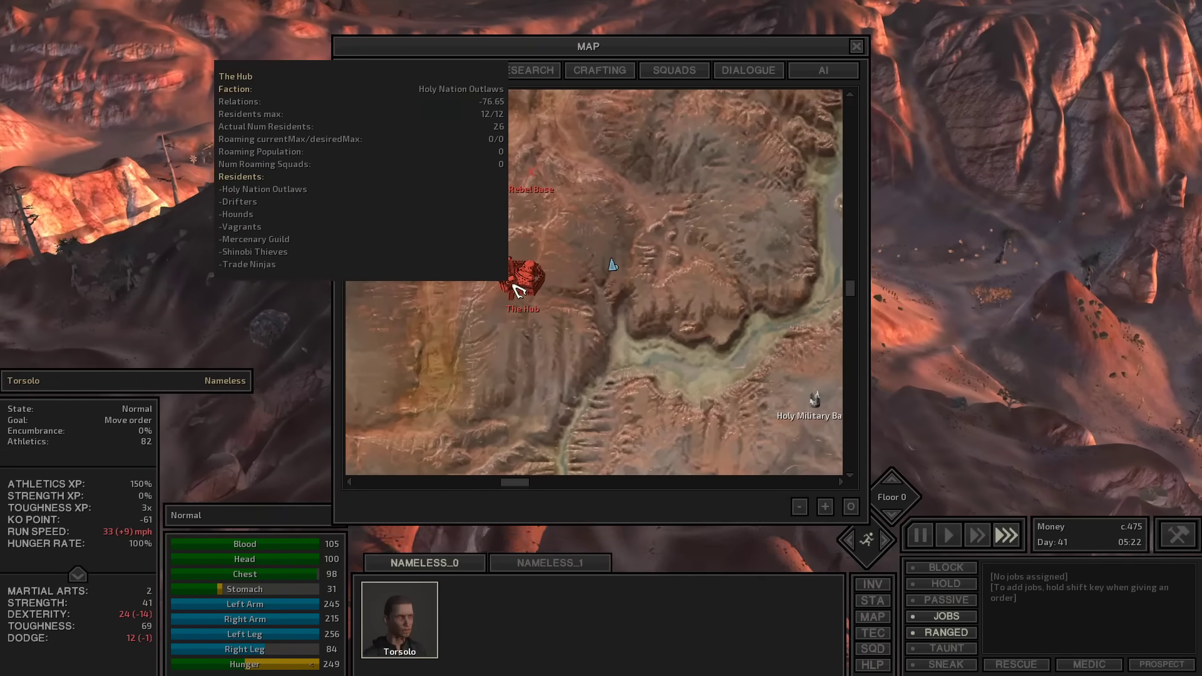
{"action": "key", "text": "m"}
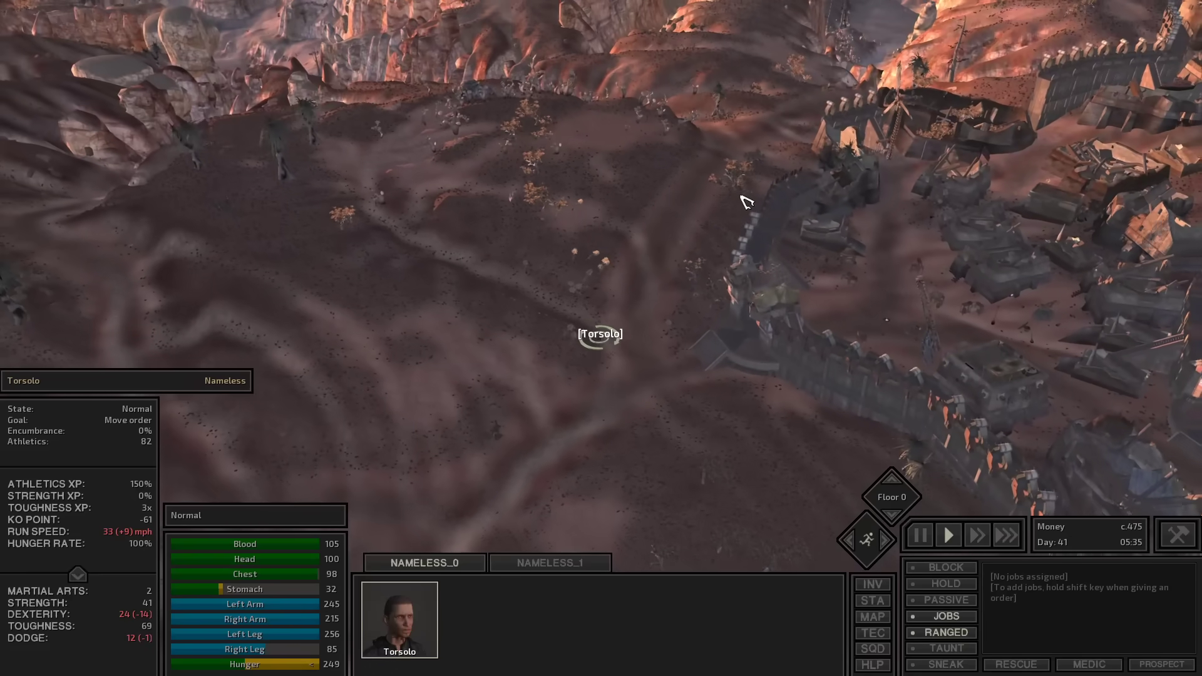
{"action": "key", "text": "e"}
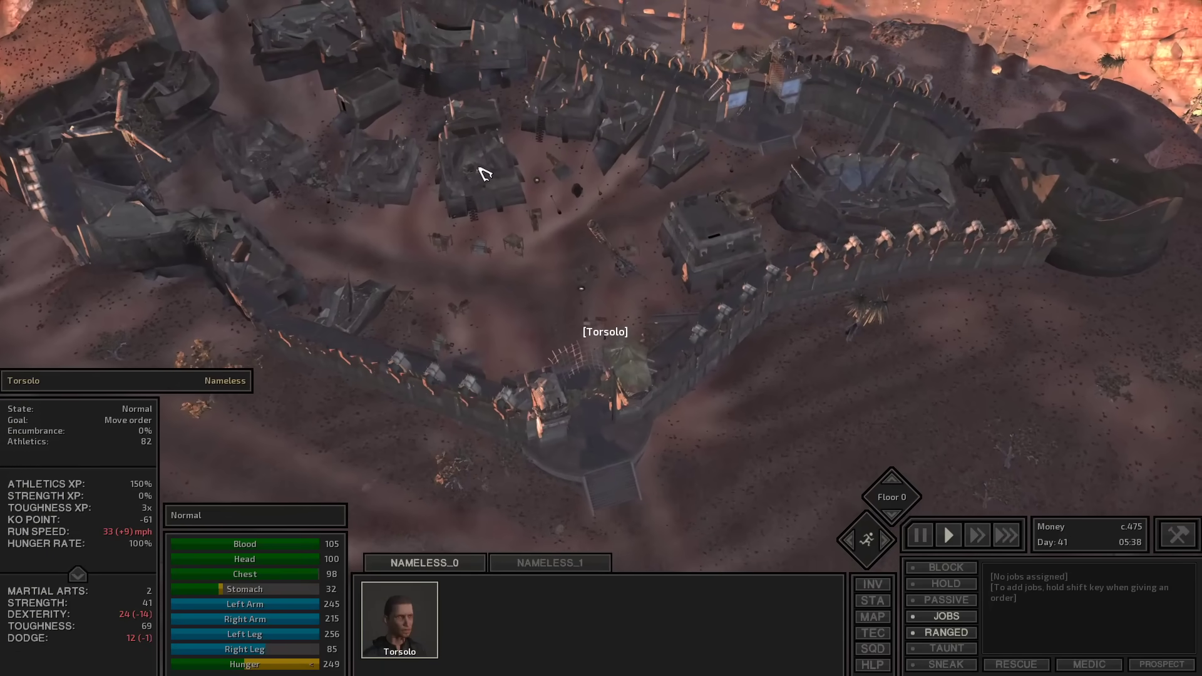
{"action": "scroll", "coordinate": [480, 173], "scroll_direction": "up", "scroll_amount": 3}
{"action": "scroll", "coordinate": [470, 220], "scroll_direction": "up", "scroll_amount": 3}
{"action": "scroll", "coordinate": [564, 263], "scroll_direction": "up", "scroll_amount": 3}
{"action": "scroll", "coordinate": [658, 328], "scroll_direction": "up", "scroll_amount": 3}
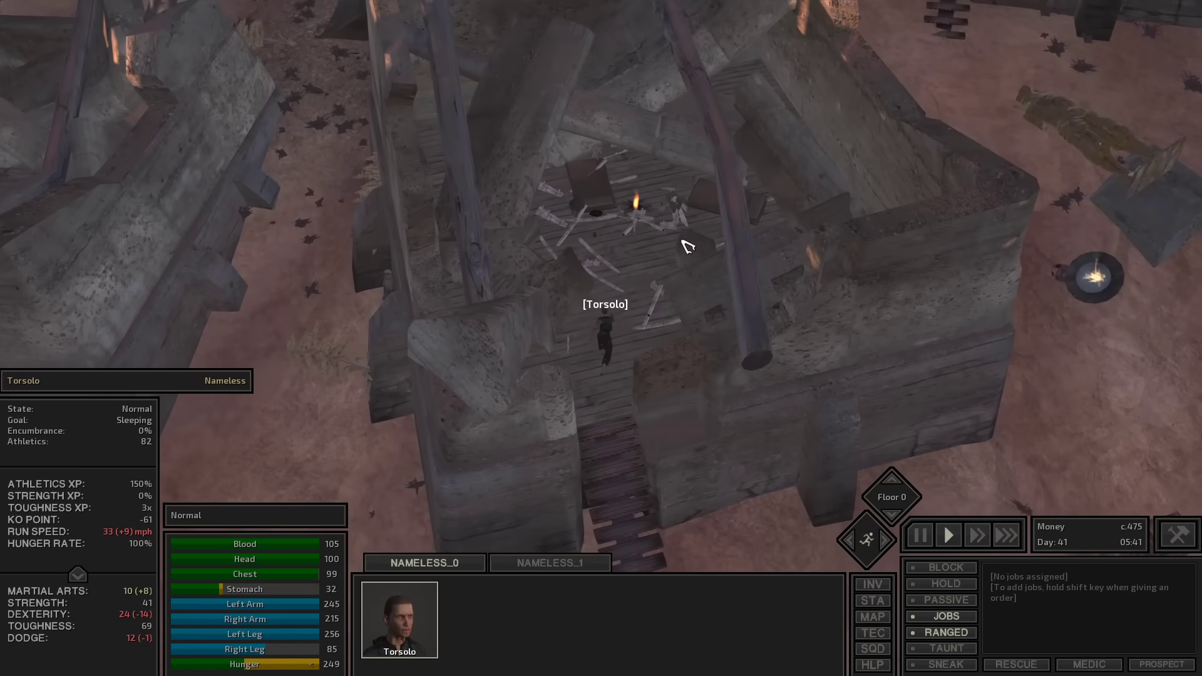
{"action": "scroll", "coordinate": [686, 246], "scroll_direction": "up", "scroll_amount": 3}
{"action": "key", "text": "F4"}
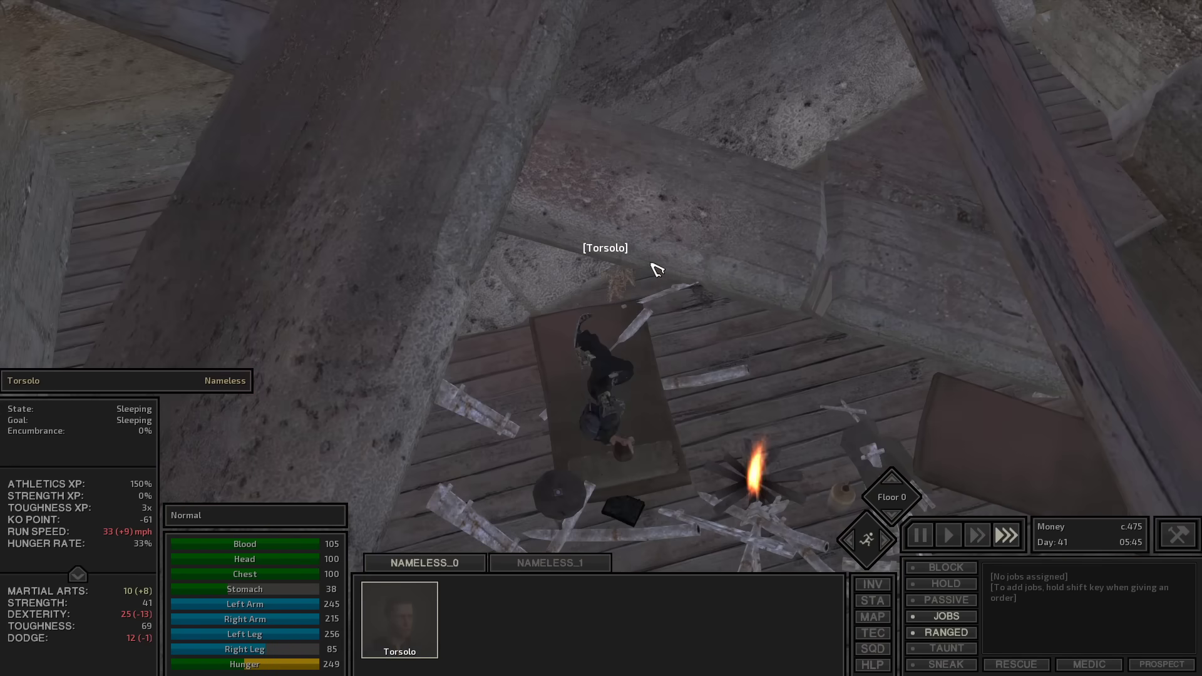
{"action": "scroll", "coordinate": [656, 277], "scroll_direction": "up", "scroll_amount": 2}
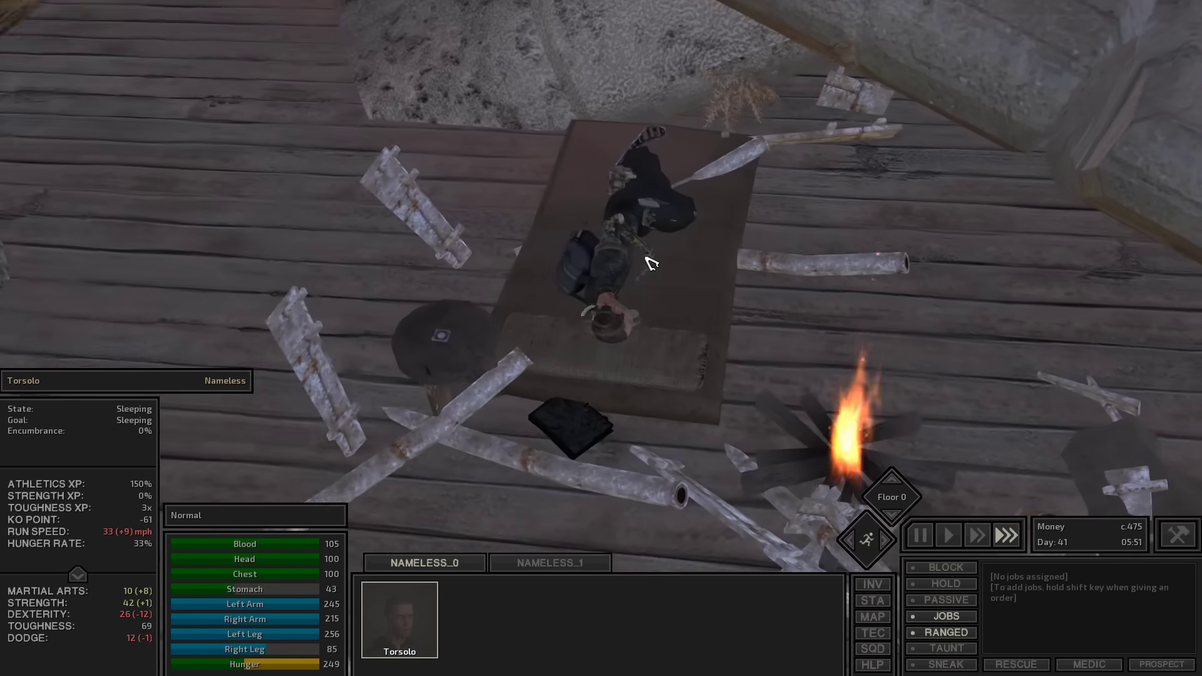
{"action": "scroll", "coordinate": [646, 256], "scroll_direction": "up", "scroll_amount": 3}
{"action": "scroll", "coordinate": [657, 263], "scroll_direction": "up", "scroll_amount": 3}
{"action": "scroll", "coordinate": [718, 283], "scroll_direction": "up", "scroll_amount": 2}
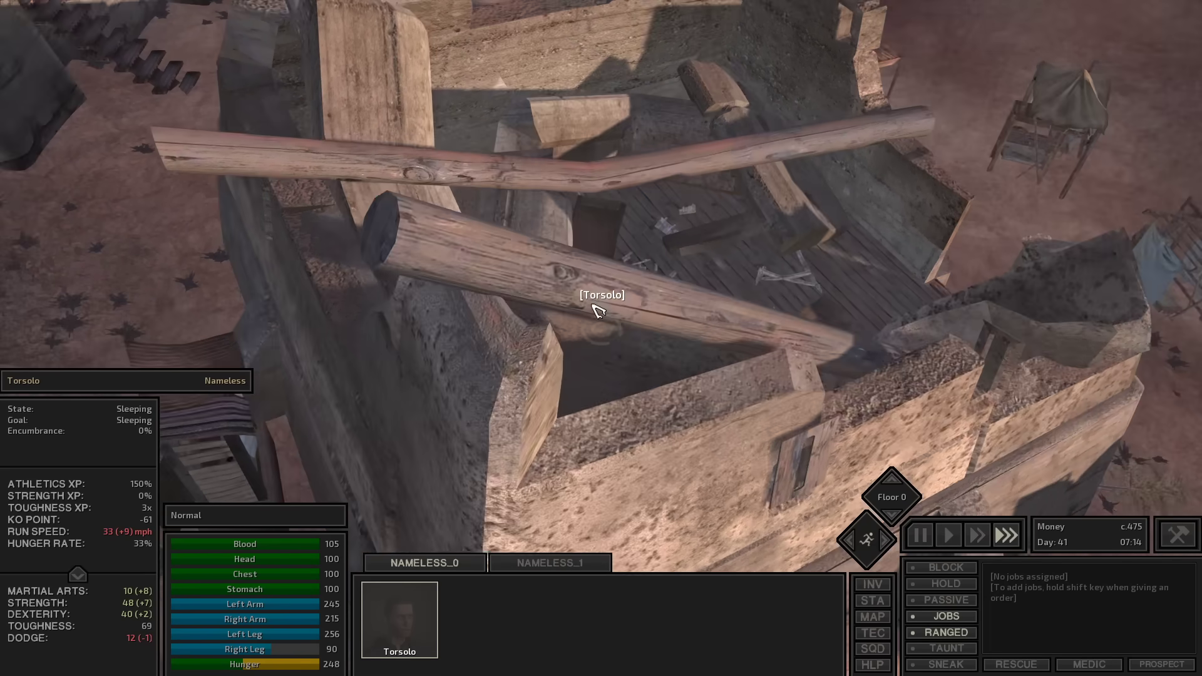
{"action": "scroll", "coordinate": [601, 309], "scroll_direction": "down", "scroll_amount": 5}
Walk Torsolo into the Hub, checking his skills screen and briefly pausing
{"action": "right_click", "coordinate": [726, 316]}
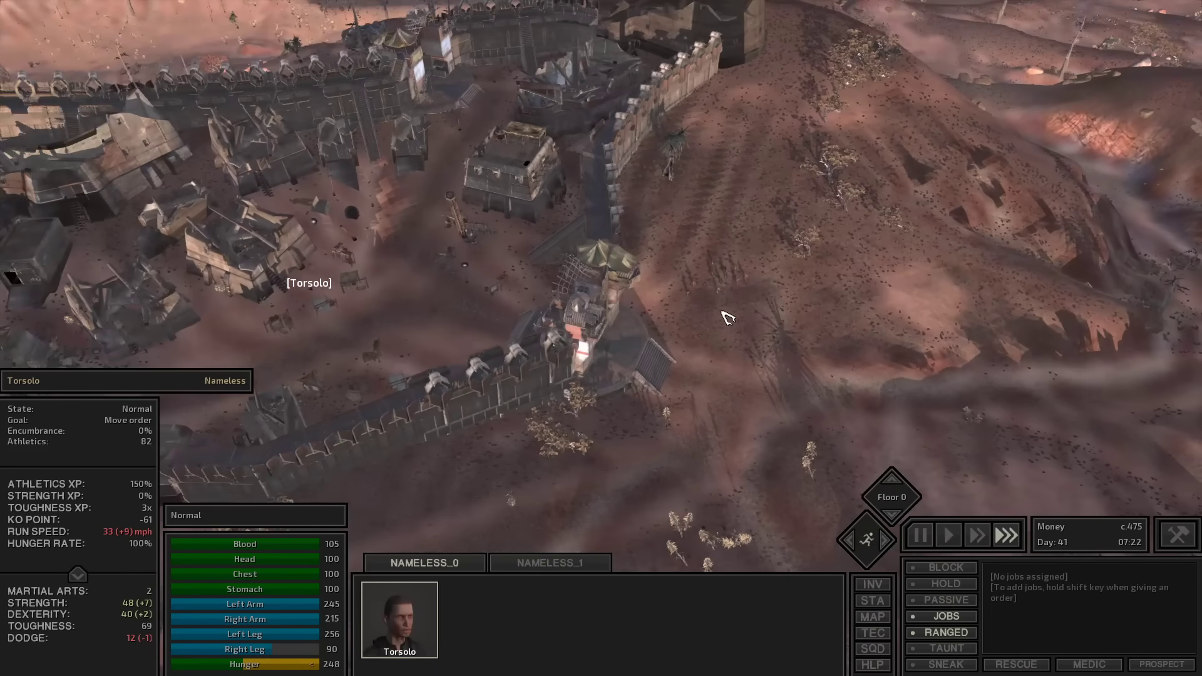
{"action": "scroll", "coordinate": [445, 349], "scroll_direction": "up", "scroll_amount": 5}
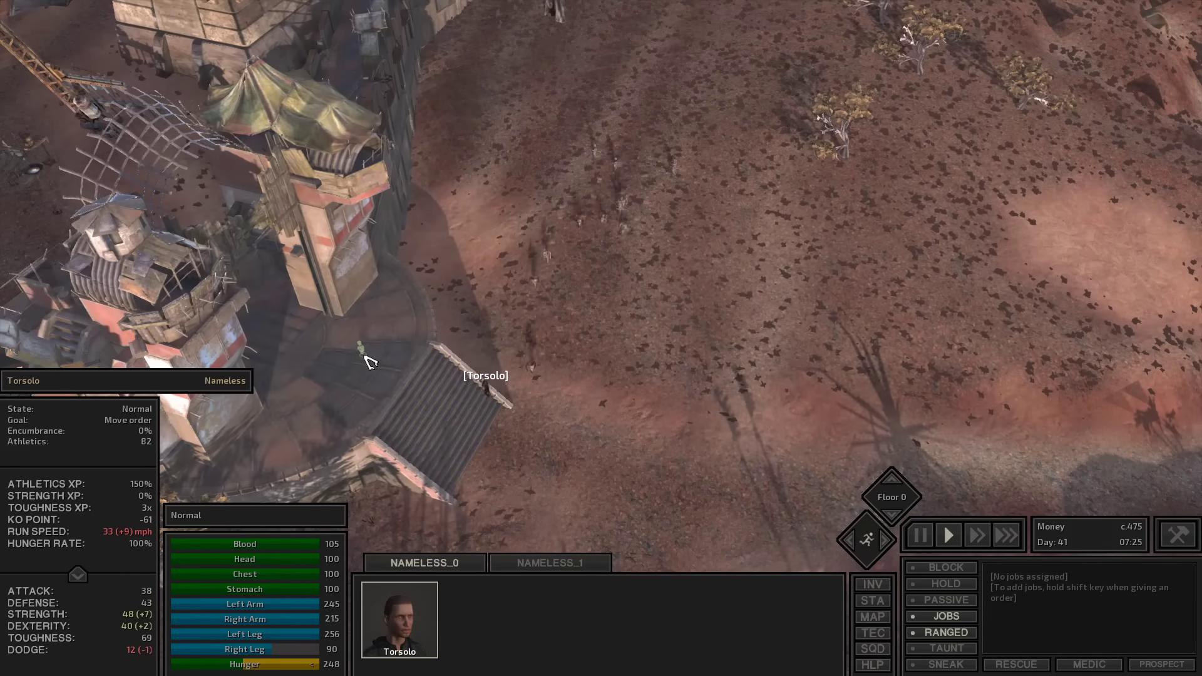
{"action": "scroll", "coordinate": [282, 320], "scroll_direction": "down", "scroll_amount": 3}
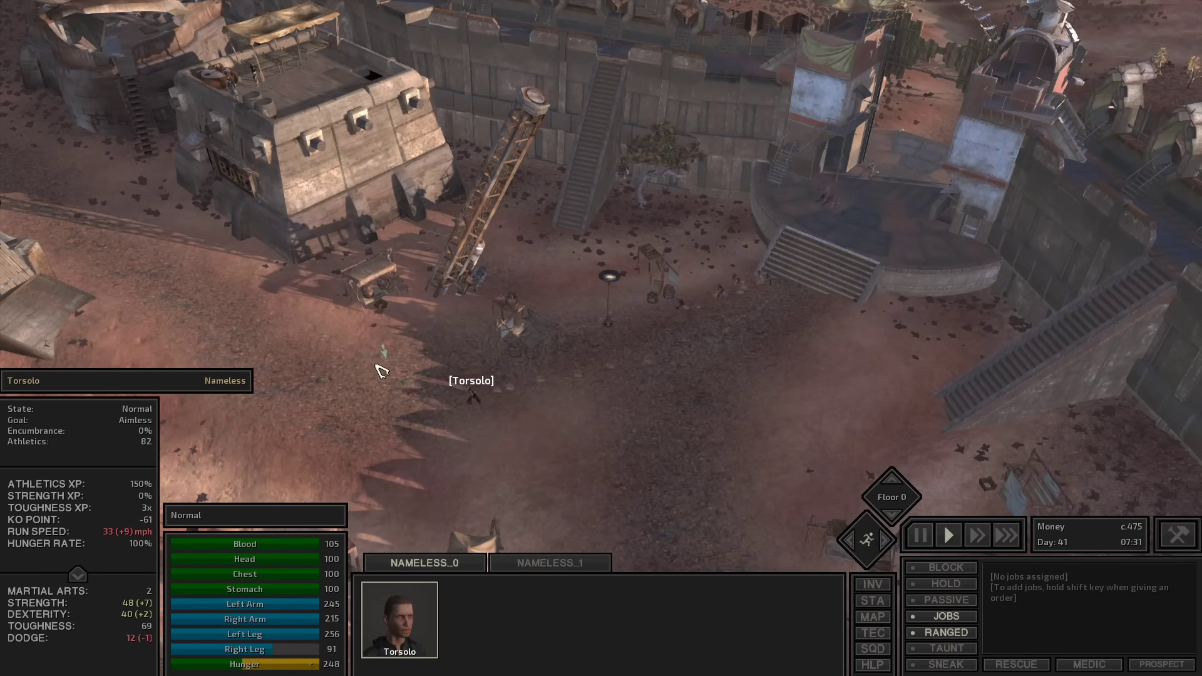
{"action": "right_click", "coordinate": [504, 373]}
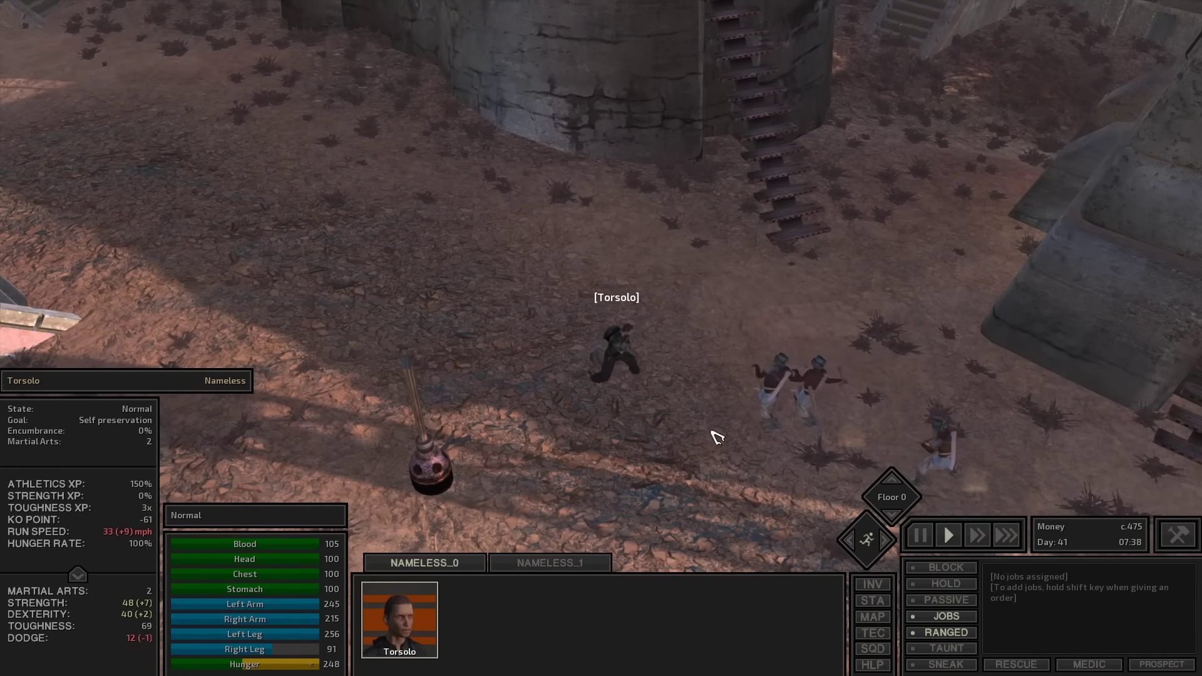
{"action": "key", "text": "c"}
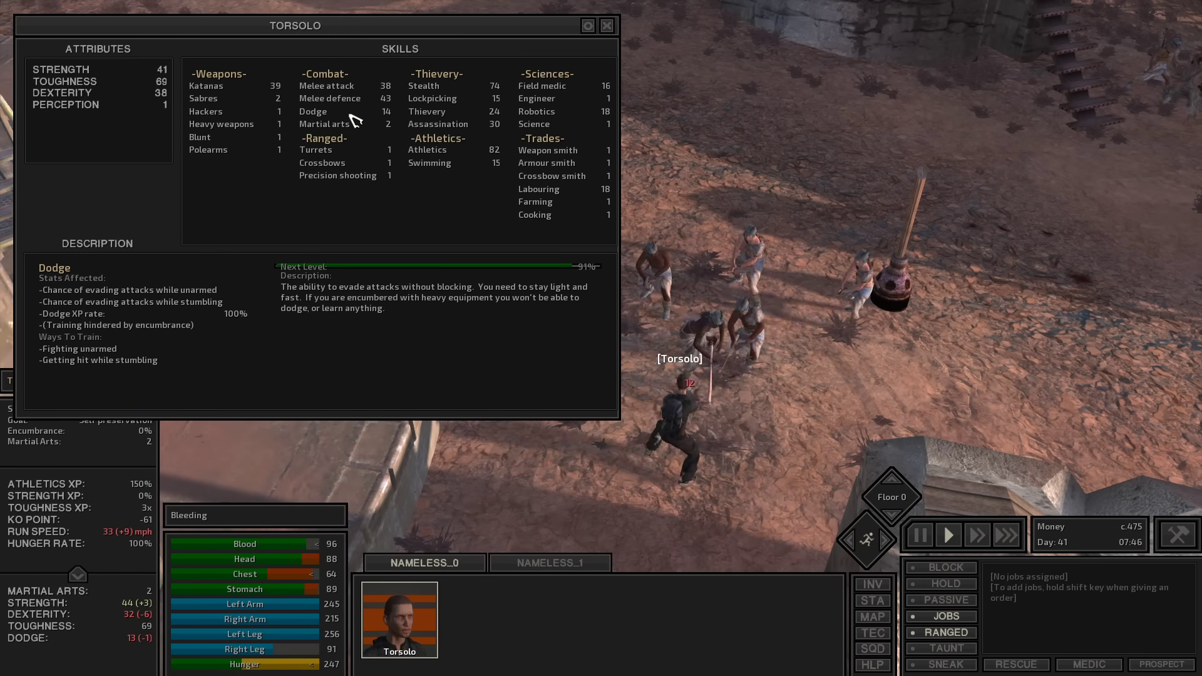
{"action": "key", "text": "Escape"}
{"action": "key", "text": "space"}
{"action": "scroll", "coordinate": [696, 322], "scroll_direction": "down", "scroll_amount": 5}
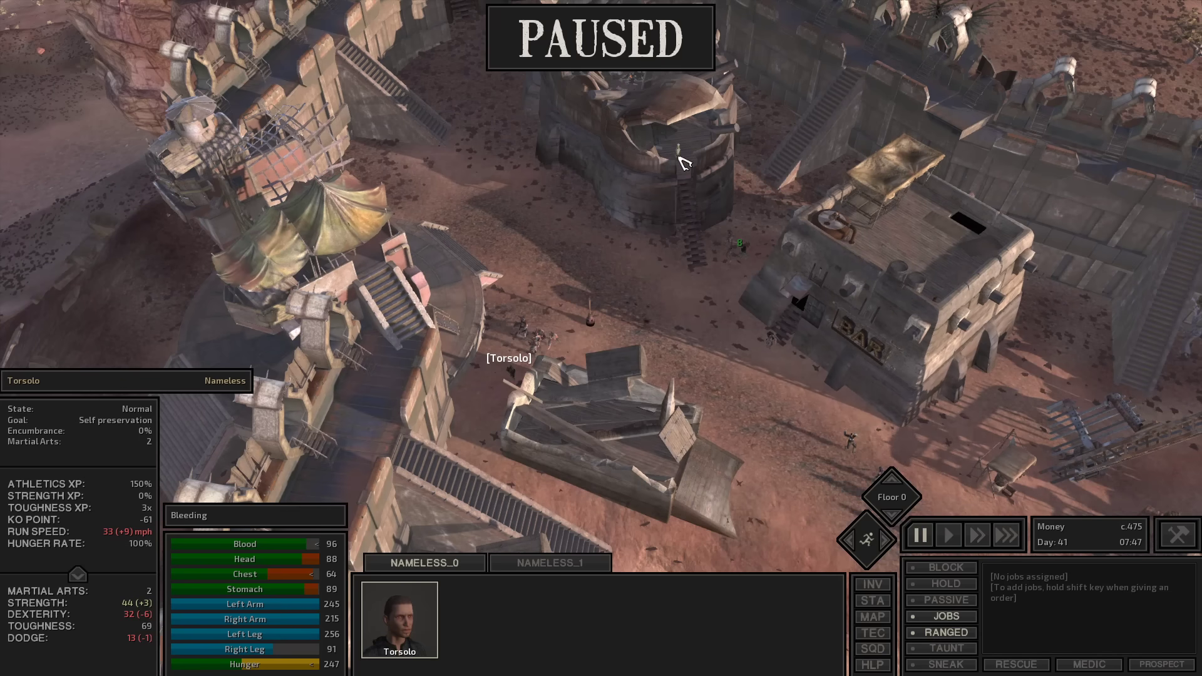
{"action": "key", "text": "space"}
Head toward the tower and loot the defeated Dust Bandit
{"action": "right_click", "coordinate": [691, 254]}
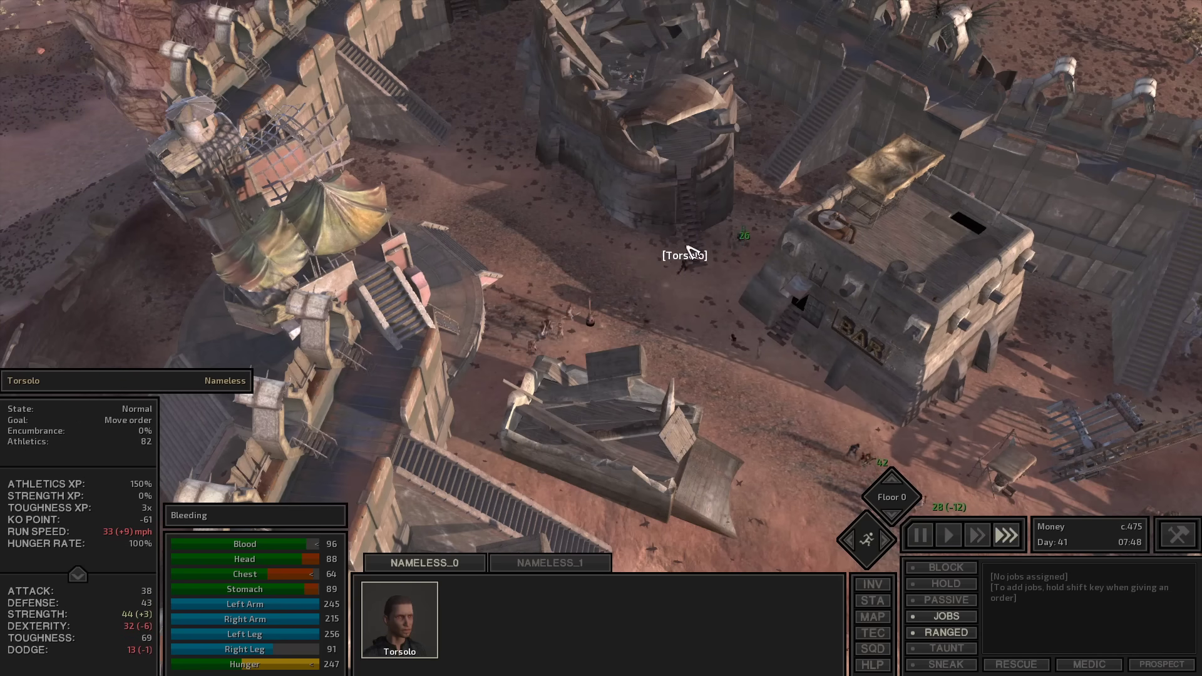
{"action": "scroll", "coordinate": [690, 299], "scroll_direction": "up", "scroll_amount": 5}
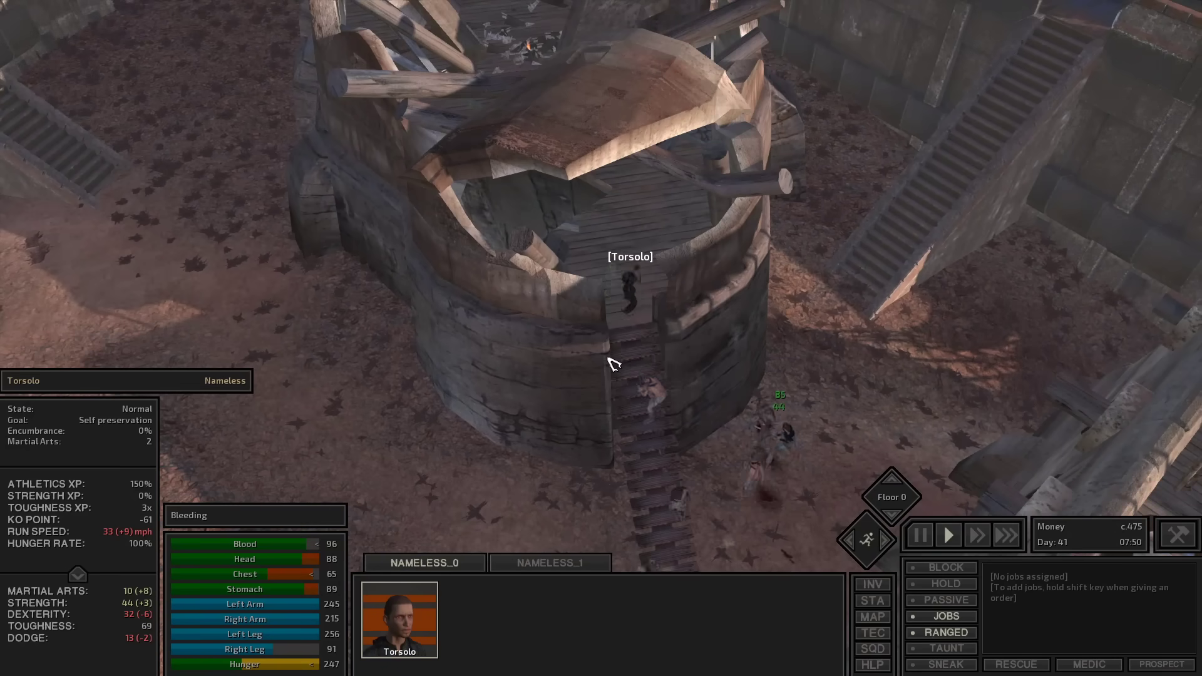
{"action": "key", "text": "c"}
{"action": "key", "text": "Escape"}
{"action": "scroll", "coordinate": [460, 229], "scroll_direction": "up", "scroll_amount": 3}
{"action": "key", "text": "F4"}
{"action": "scroll", "coordinate": [469, 235], "scroll_direction": "up", "scroll_amount": 5}
{"action": "key", "text": "F2"}
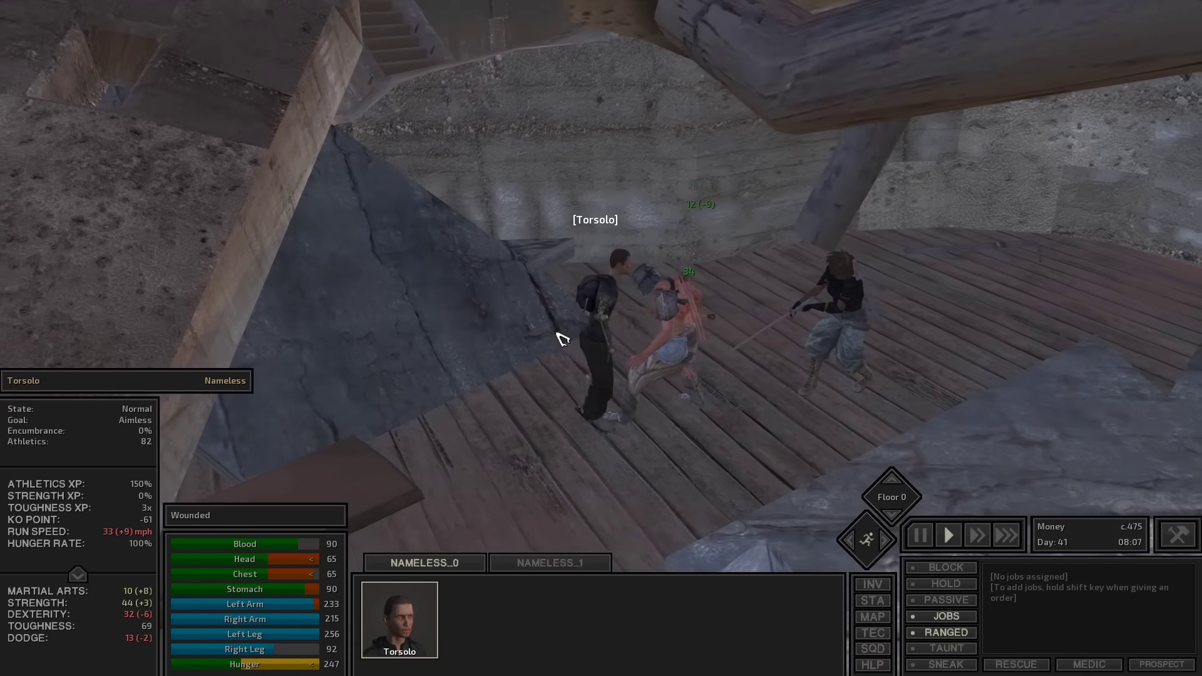
{"action": "right_click", "coordinate": [560, 320]}
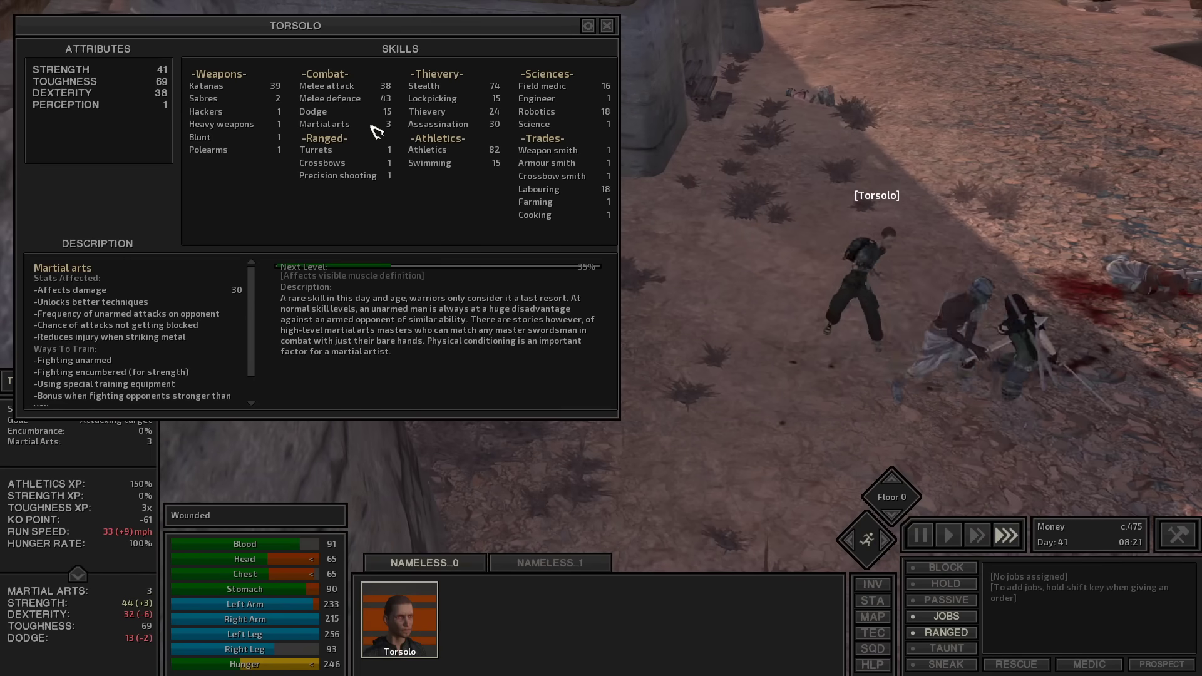
{"action": "left_click", "coordinate": [607, 25]}
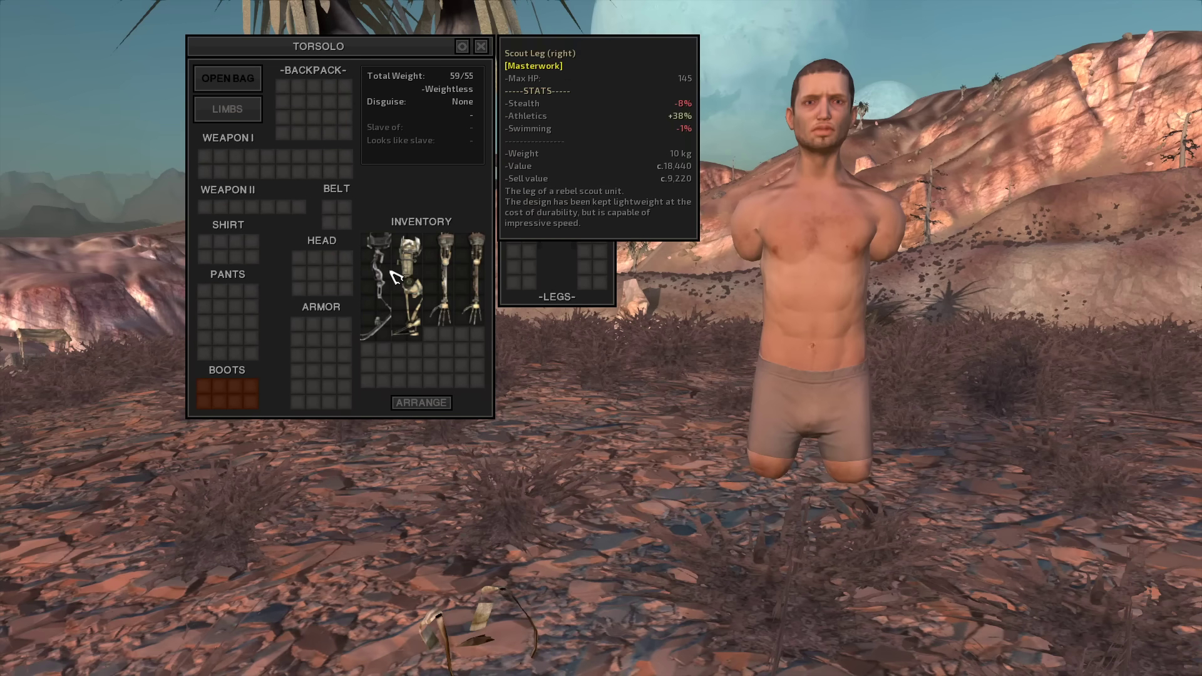
Attach the KLR robotic limbs from inventory to Torsolo's Robotics slots
{"action": "mouse_move", "coordinate": [379, 283]}
{"action": "left_mouse_down"}
{"action": "mouse_move", "coordinate": [597, 123]}
{"action": "mouse_move", "coordinate": [593, 236]}
{"action": "left_mouse_up"}
{"action": "left_click_drag", "start_coordinate": [476, 282], "coordinate": [522, 234]}
{"action": "left_click_drag", "start_coordinate": [442, 279], "coordinate": [546, 165]}
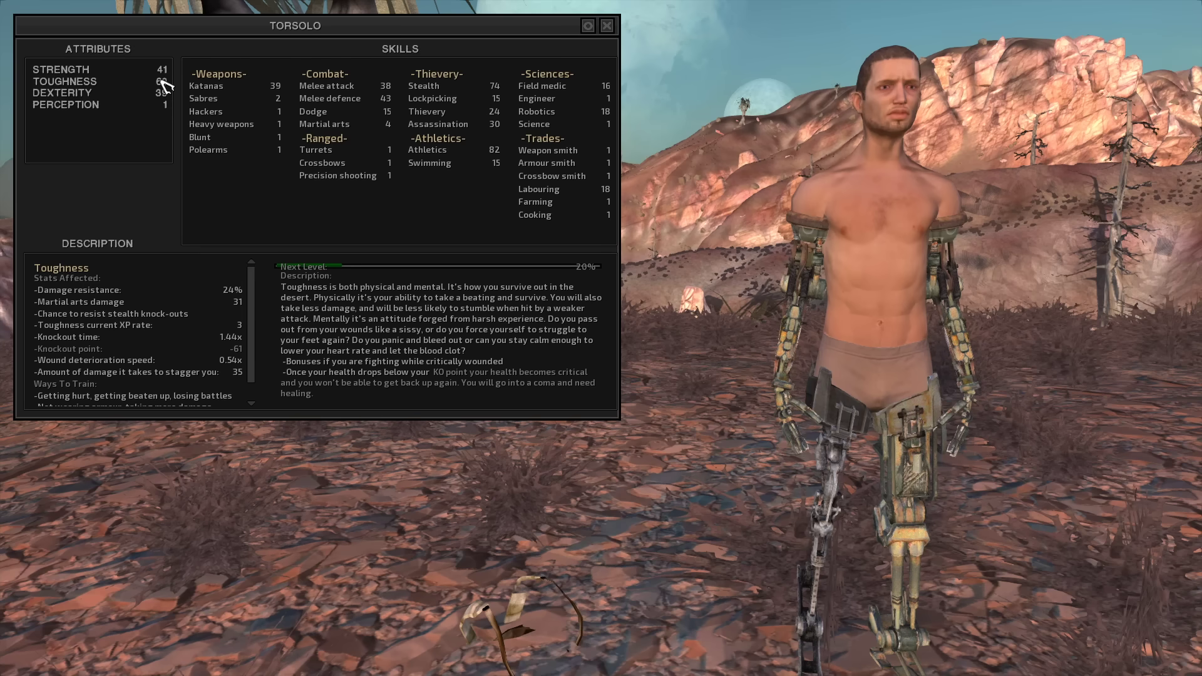
Pick up the Small Thieves Backpack from the ground, step Torsolo forward, and close the inventory
{"action": "left_click", "coordinate": [588, 26]}
{"action": "scroll", "coordinate": [644, 348], "scroll_direction": "up", "scroll_amount": 3}
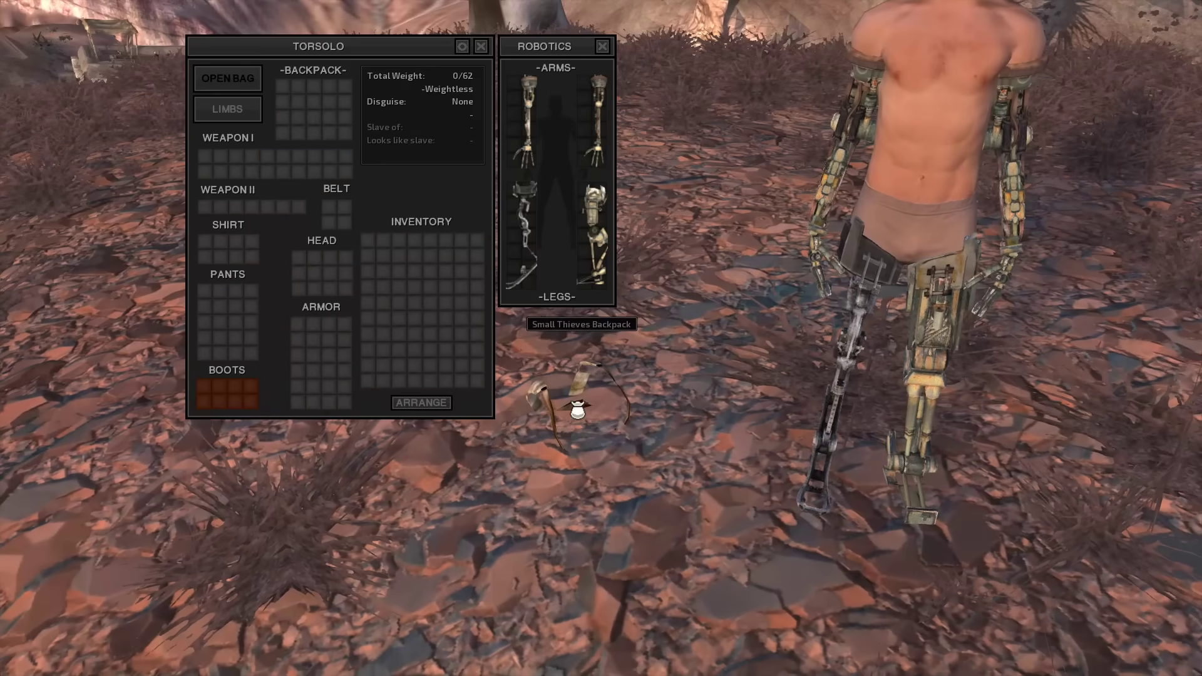
{"action": "right_click", "coordinate": [586, 402]}
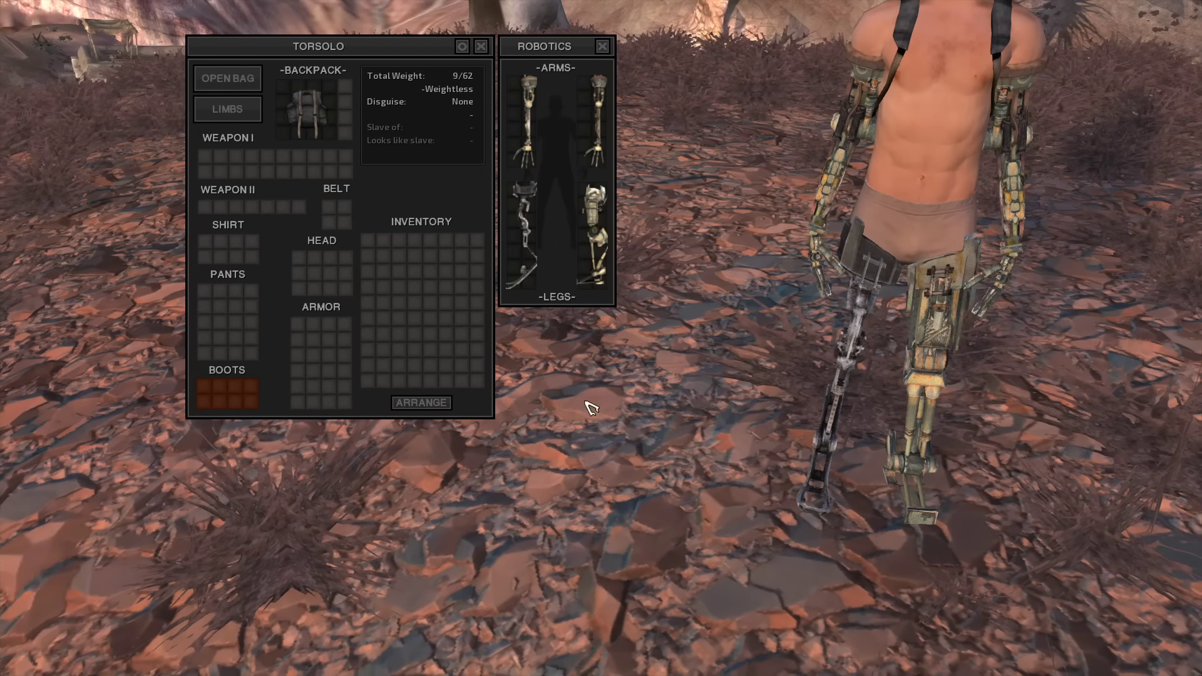
{"action": "right_click", "coordinate": [602, 363]}
{"action": "key", "text": "i"}
{"action": "scroll", "coordinate": [647, 376], "scroll_direction": "down", "scroll_amount": 3}
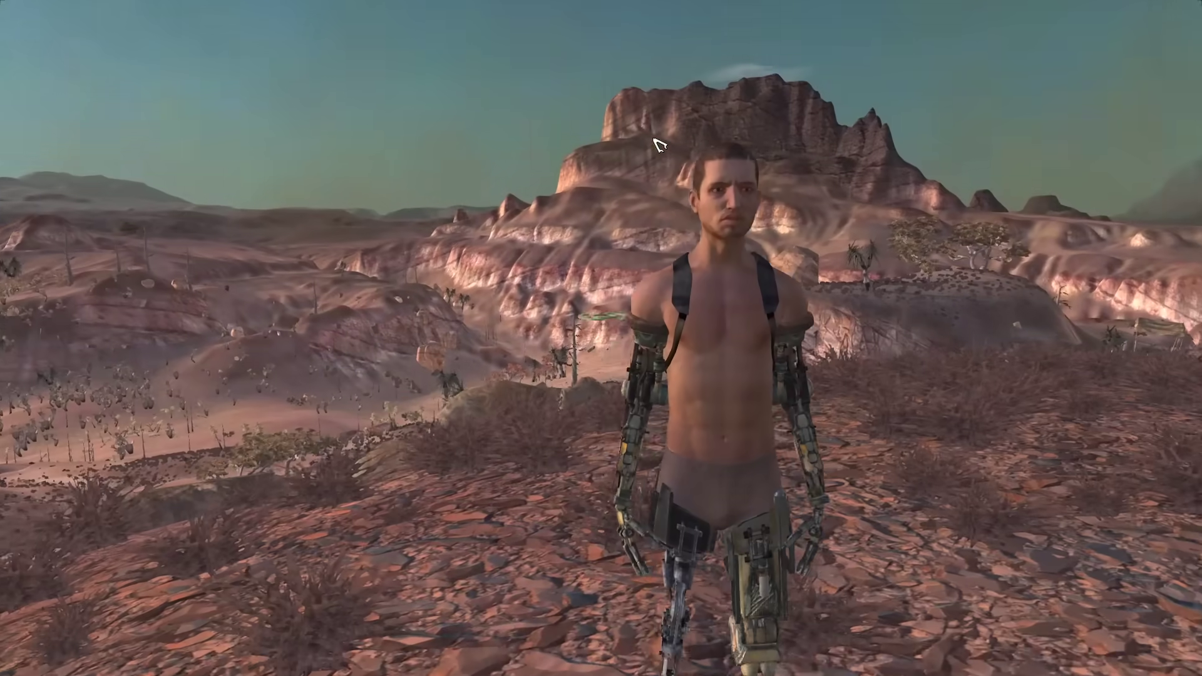